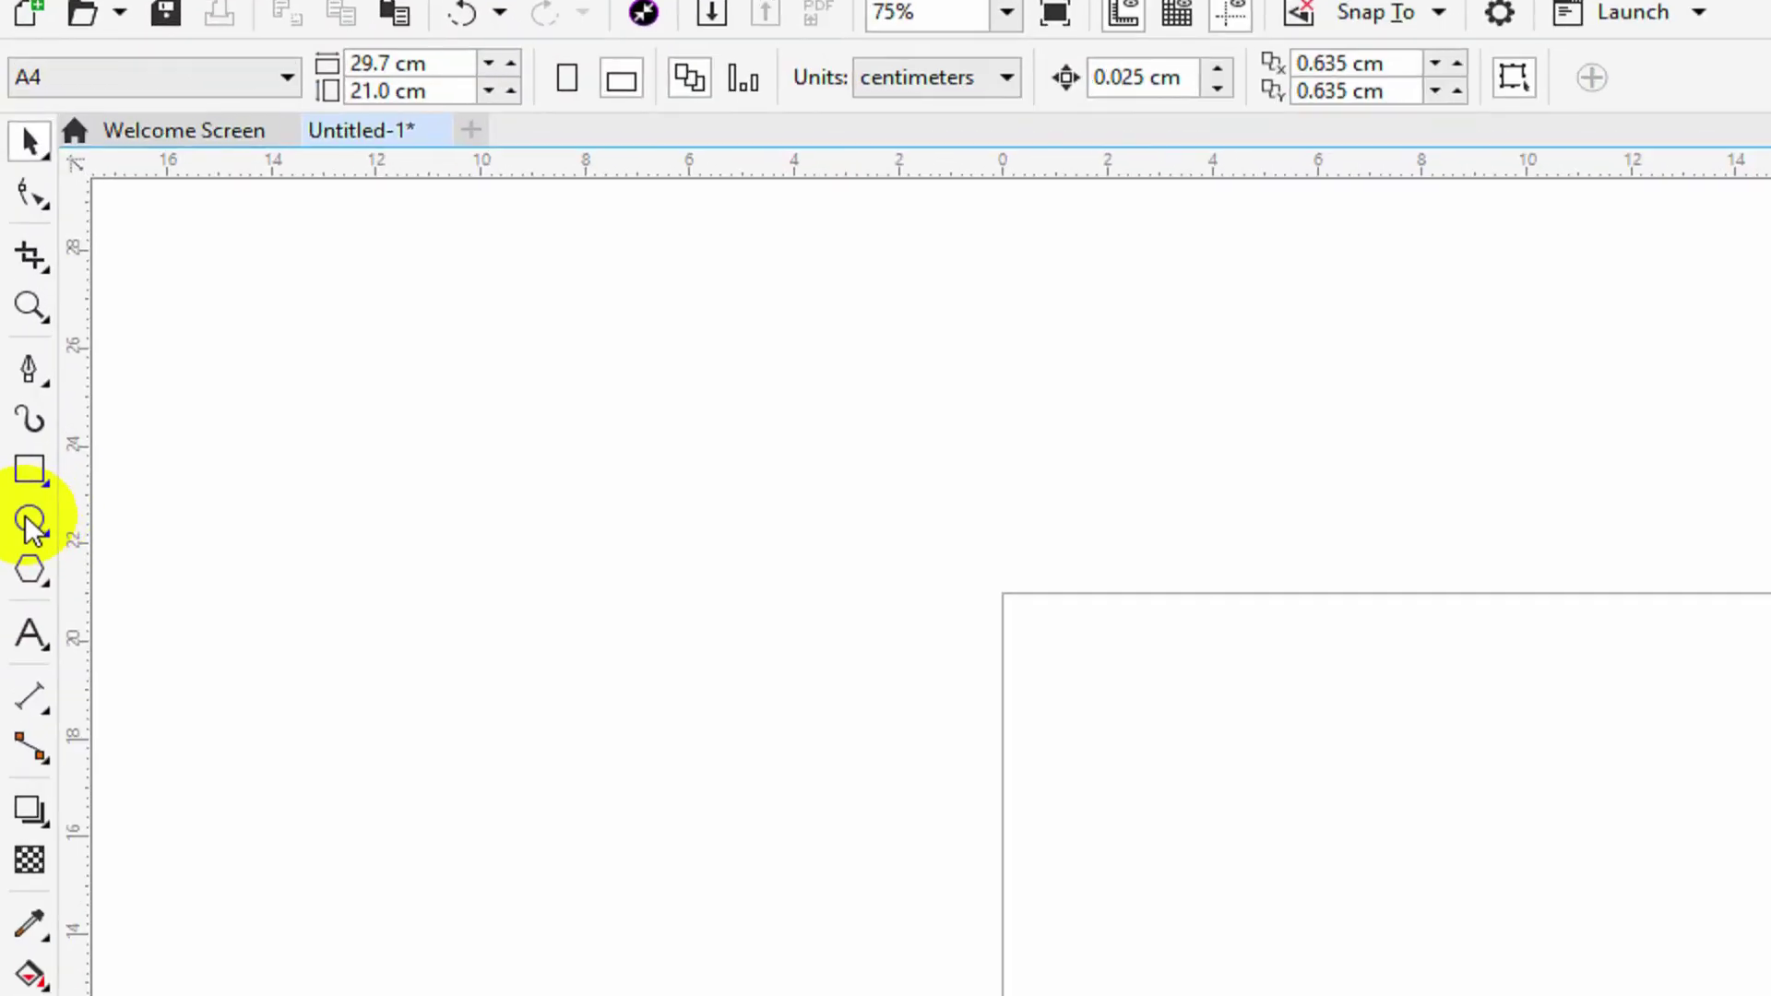
Draw an ellipse about 14.6 cm wide and 14.6 cm high on the page
click(25, 515)
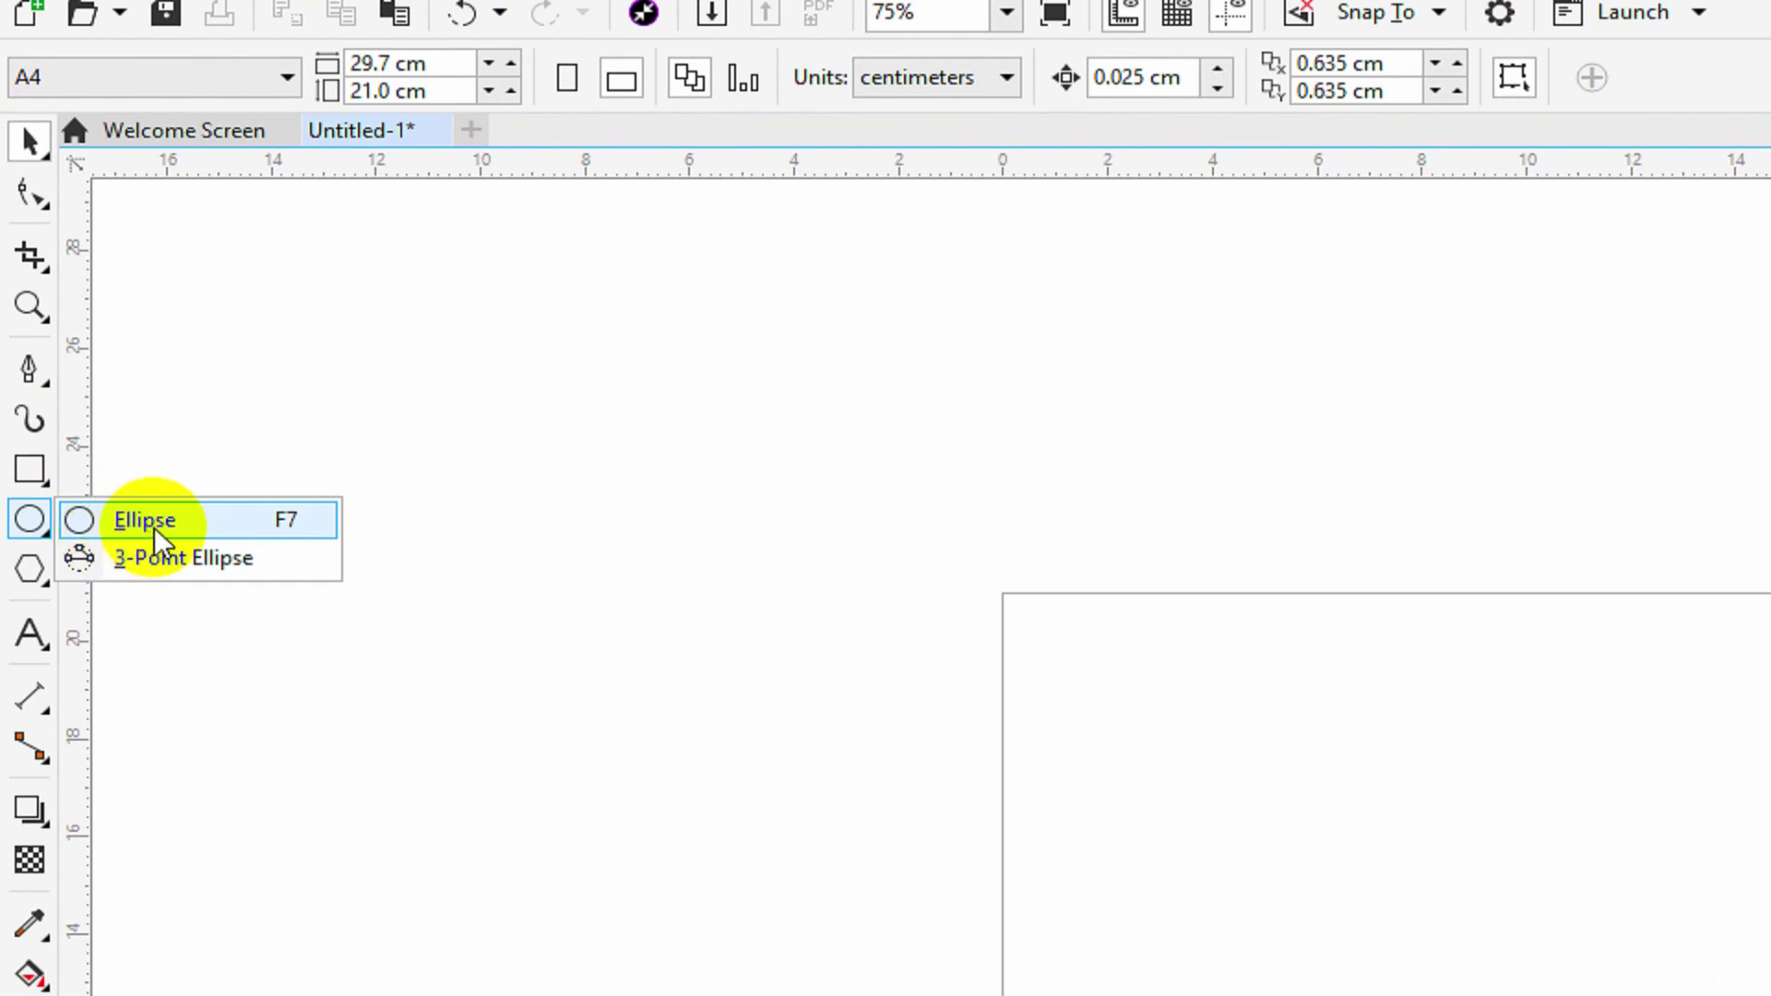
click(262, 523)
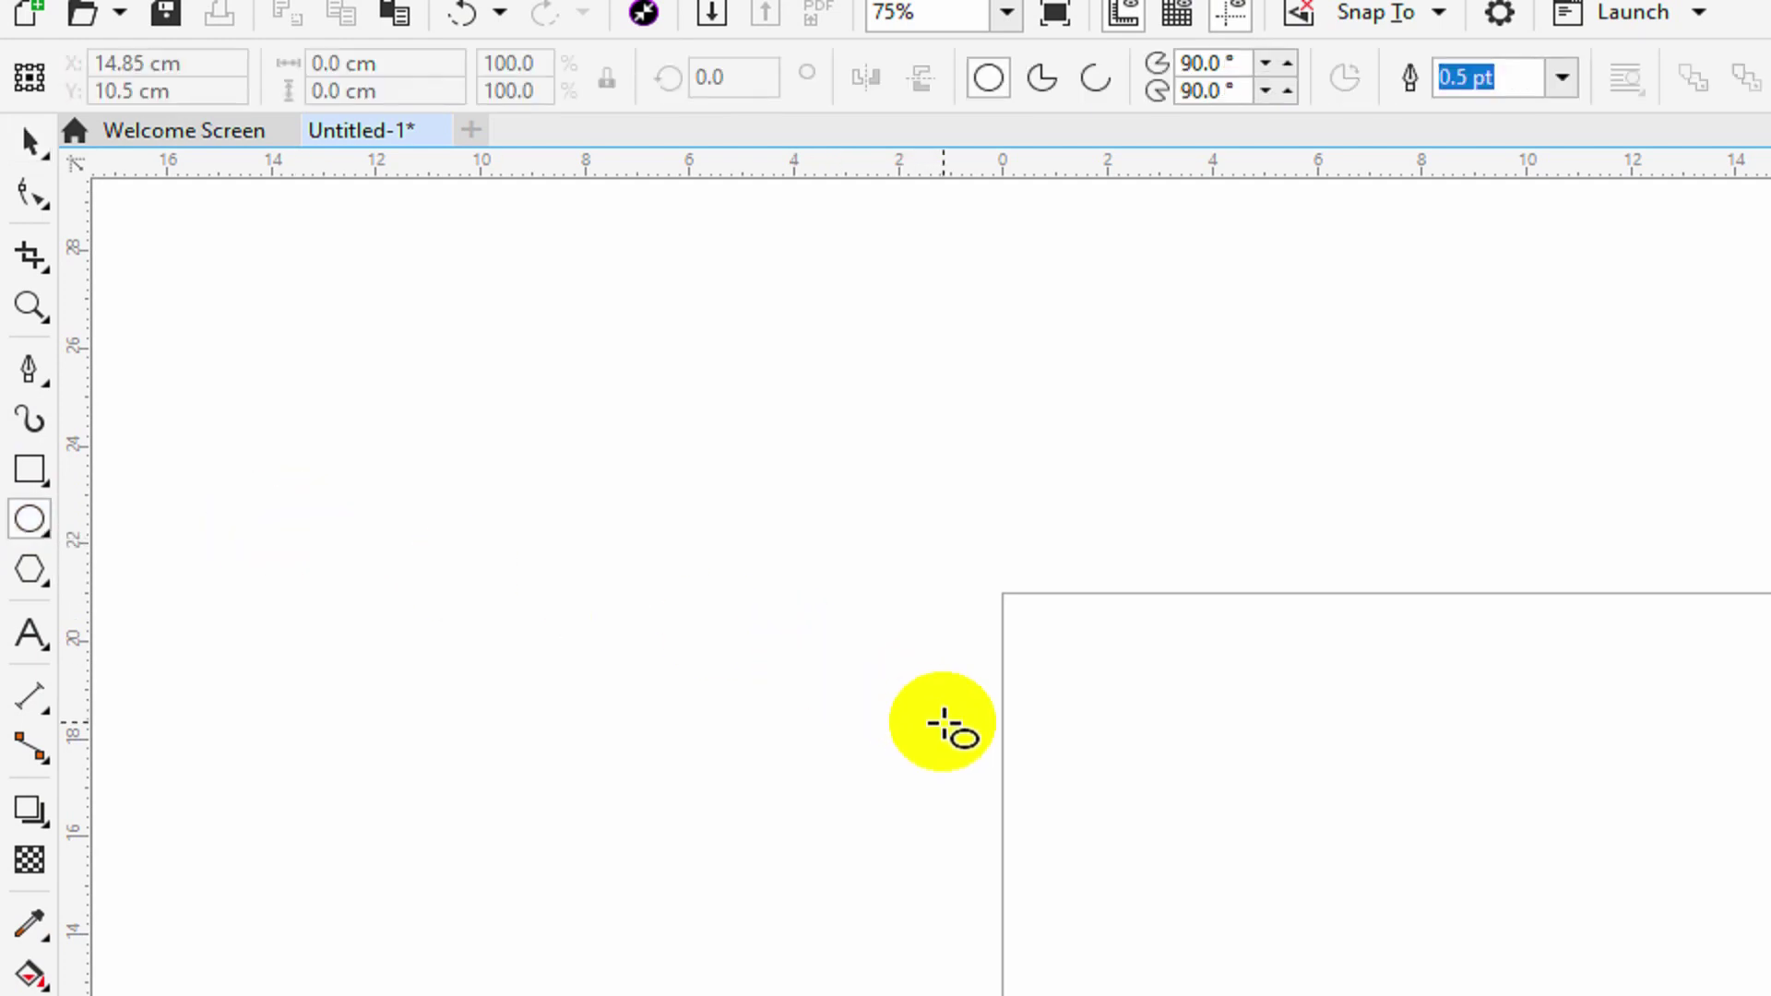
mouse_move(615, 399)
mouse_down()
mouse_move(913, 648)
mouse_move(1012, 756)
mouse_move(969, 759)
mouse_move(901, 676)
mouse_move(963, 715)
mouse_move(866, 637)
mouse_move(972, 739)
mouse_move(1087, 794)
mouse_move(877, 656)
mouse_move(999, 757)
mouse_up()
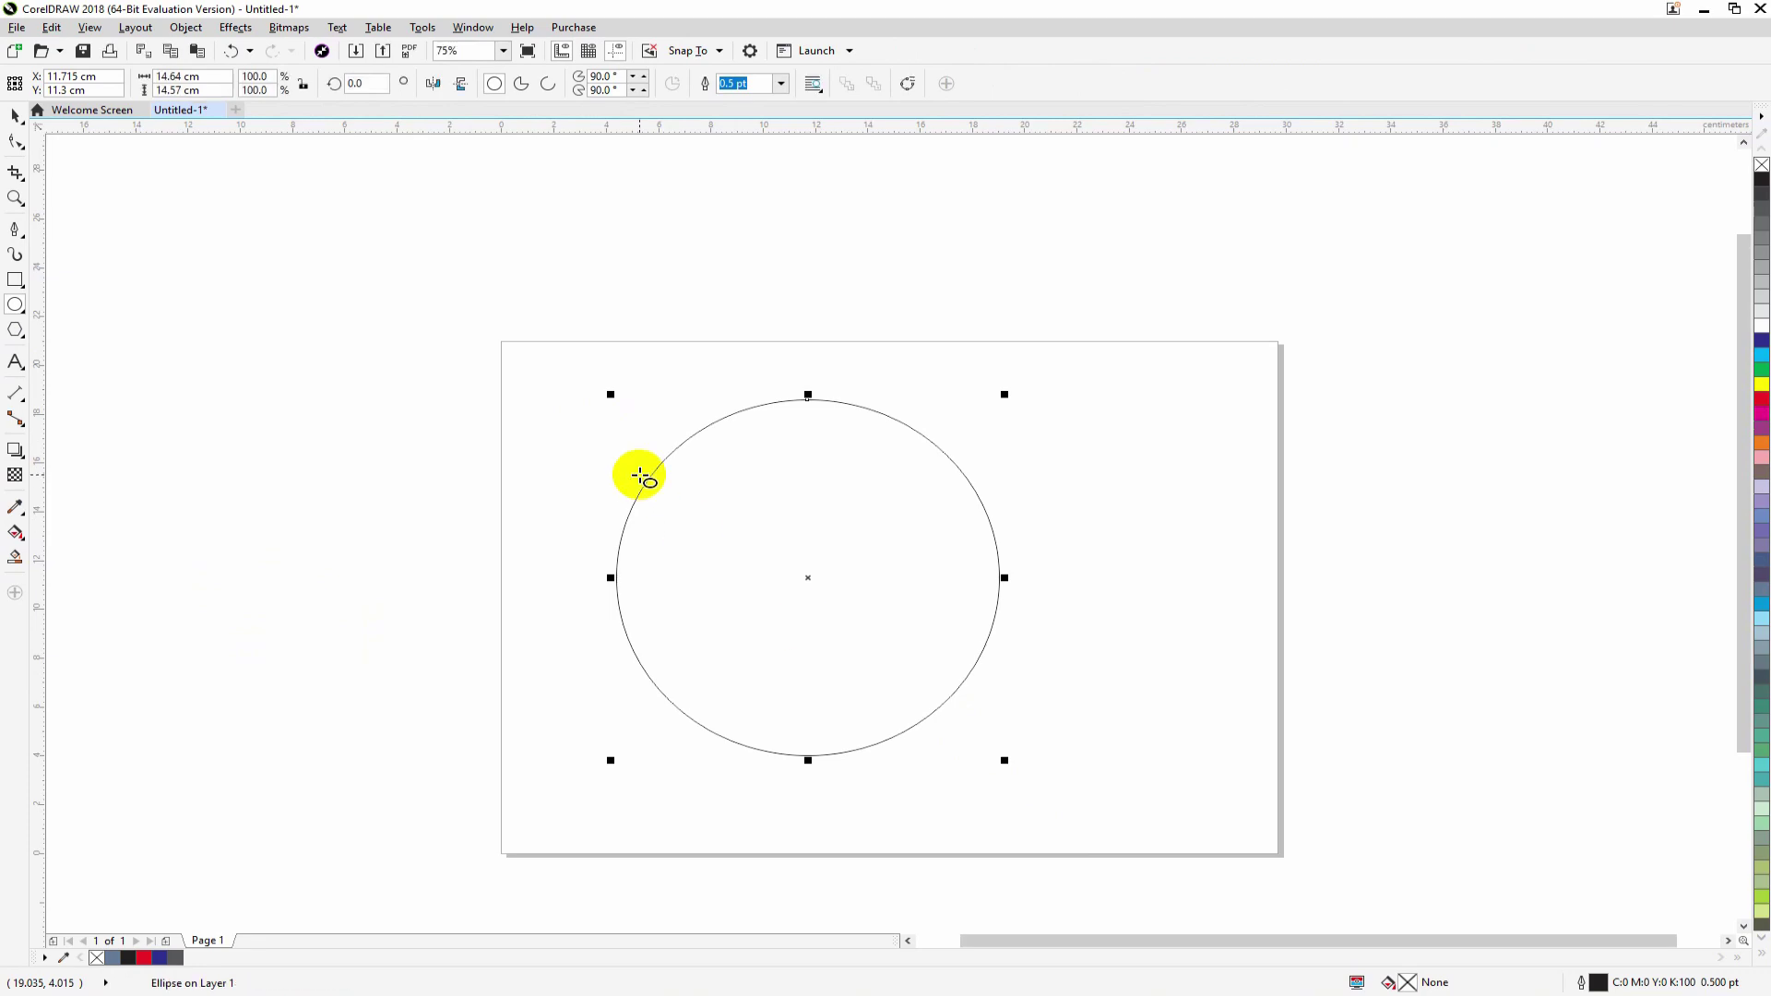
Set the ellipse's width and height to 15 cm each
click(208, 77)
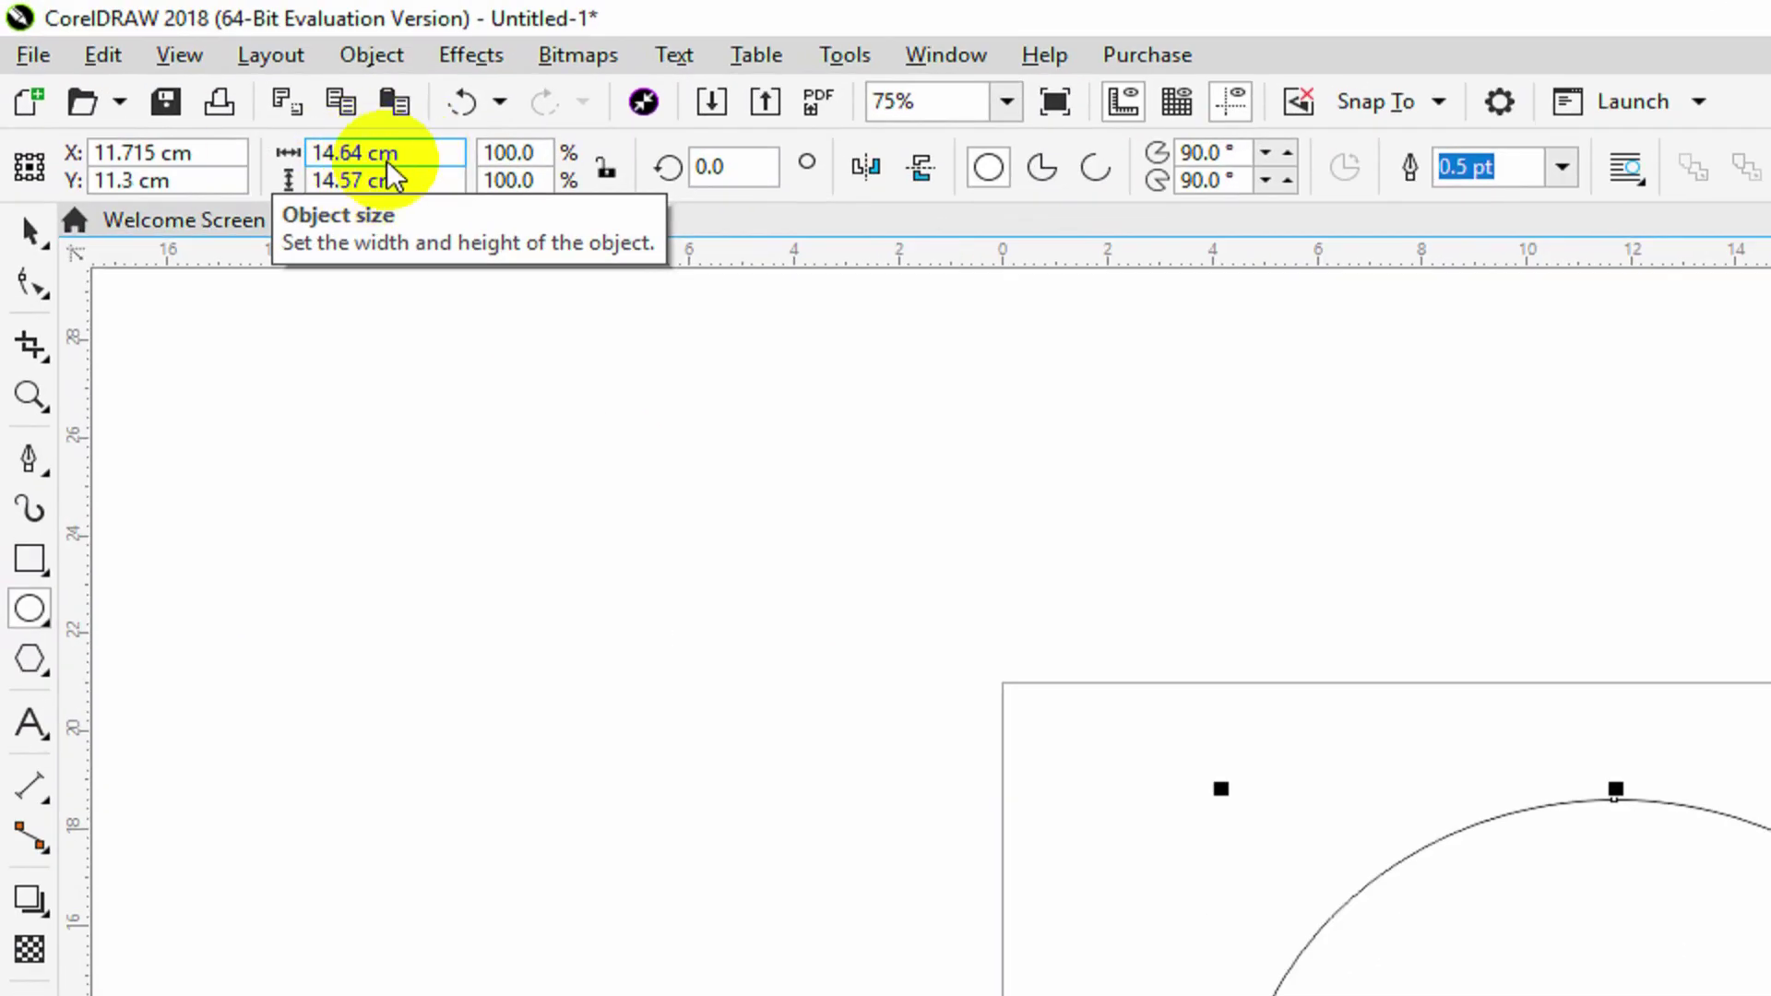
drag(412, 153, 308, 155)
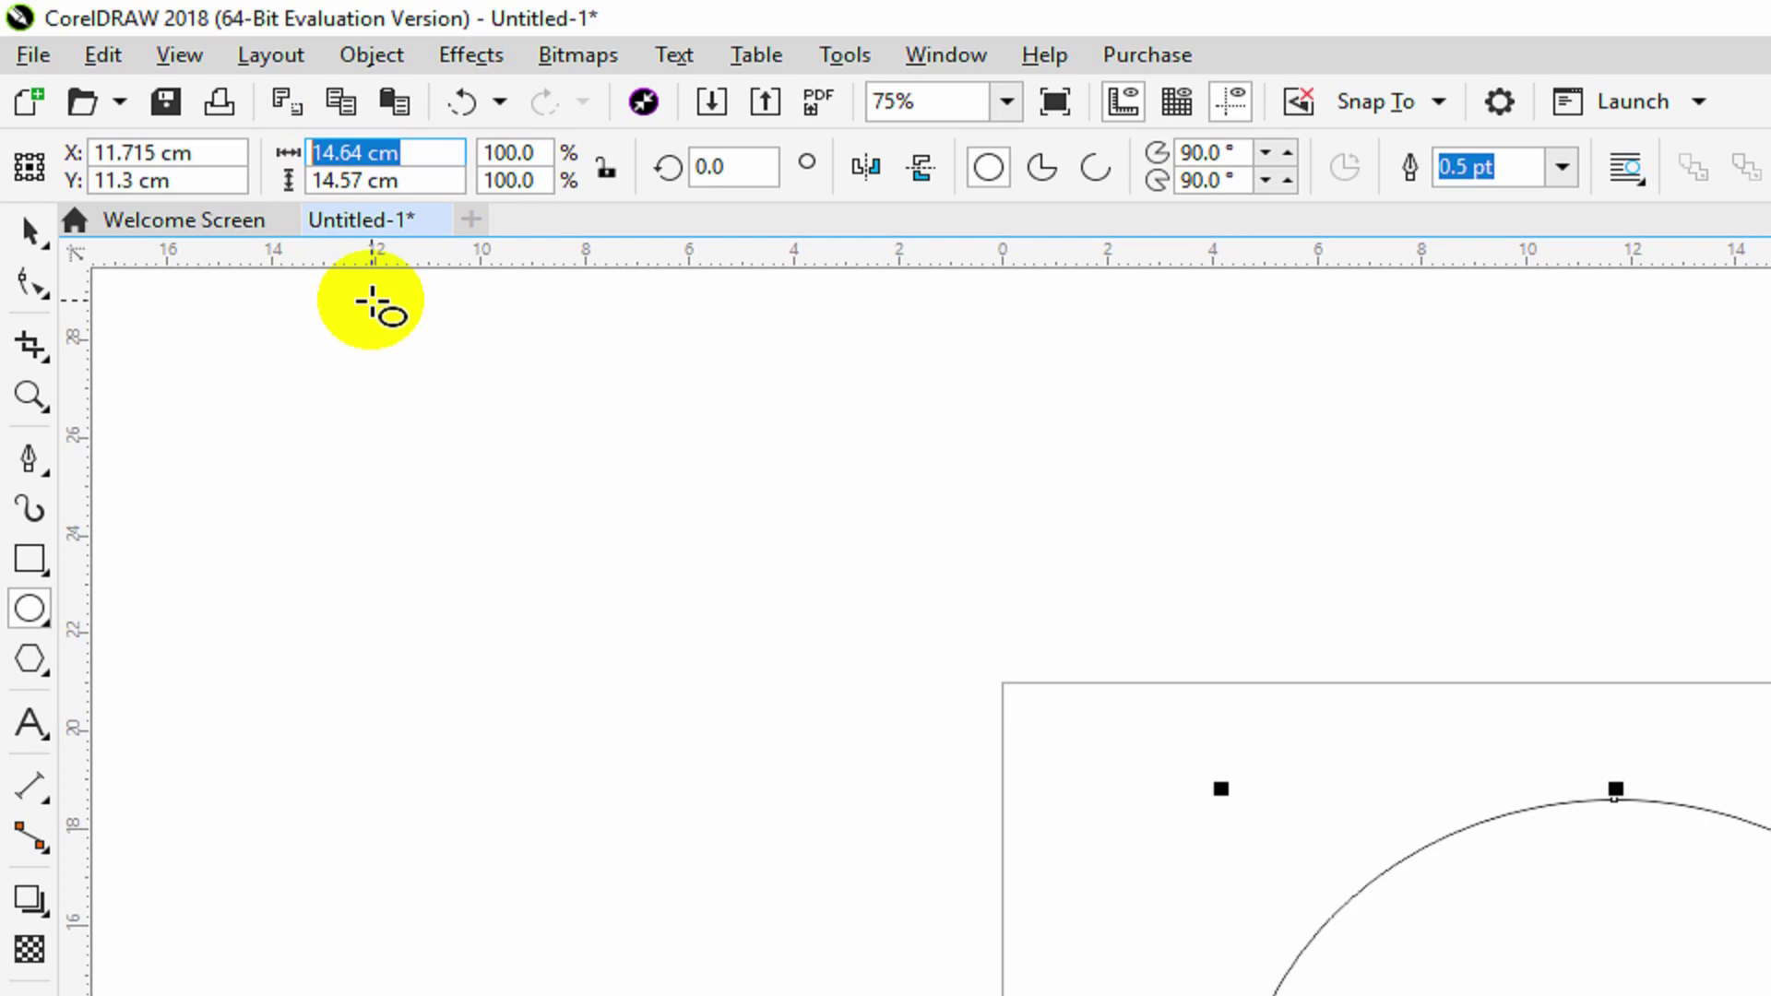
text(1)
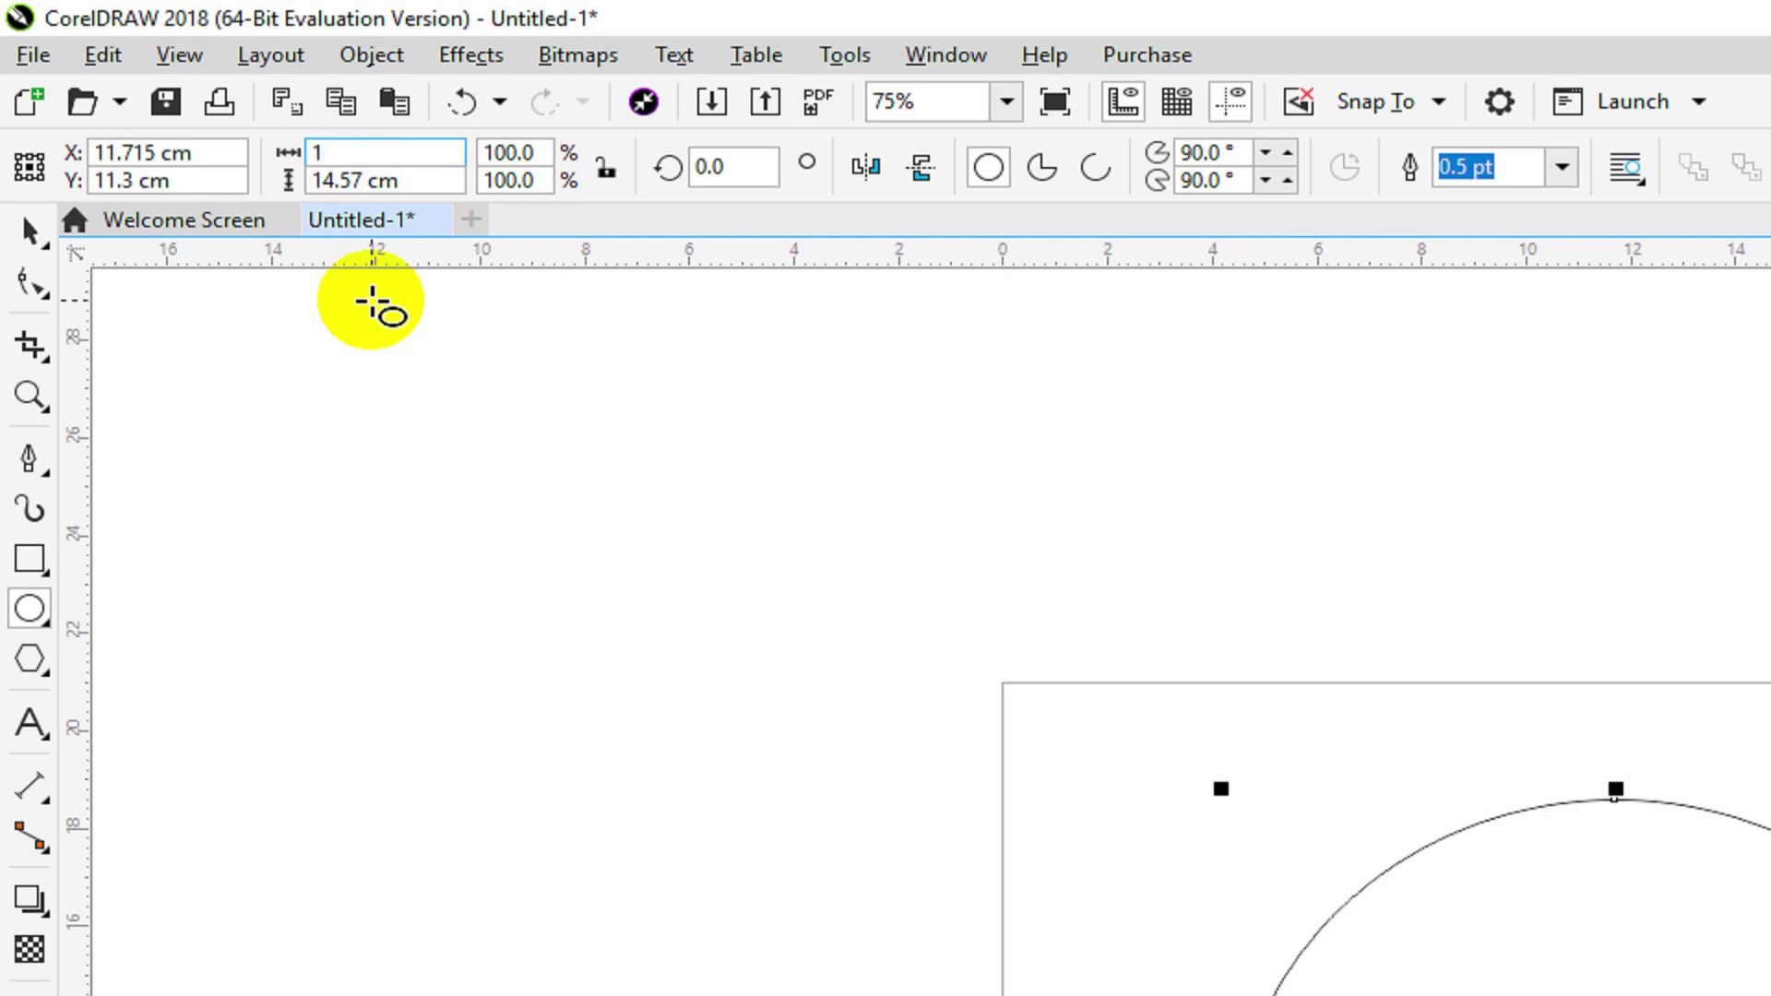
text(5)
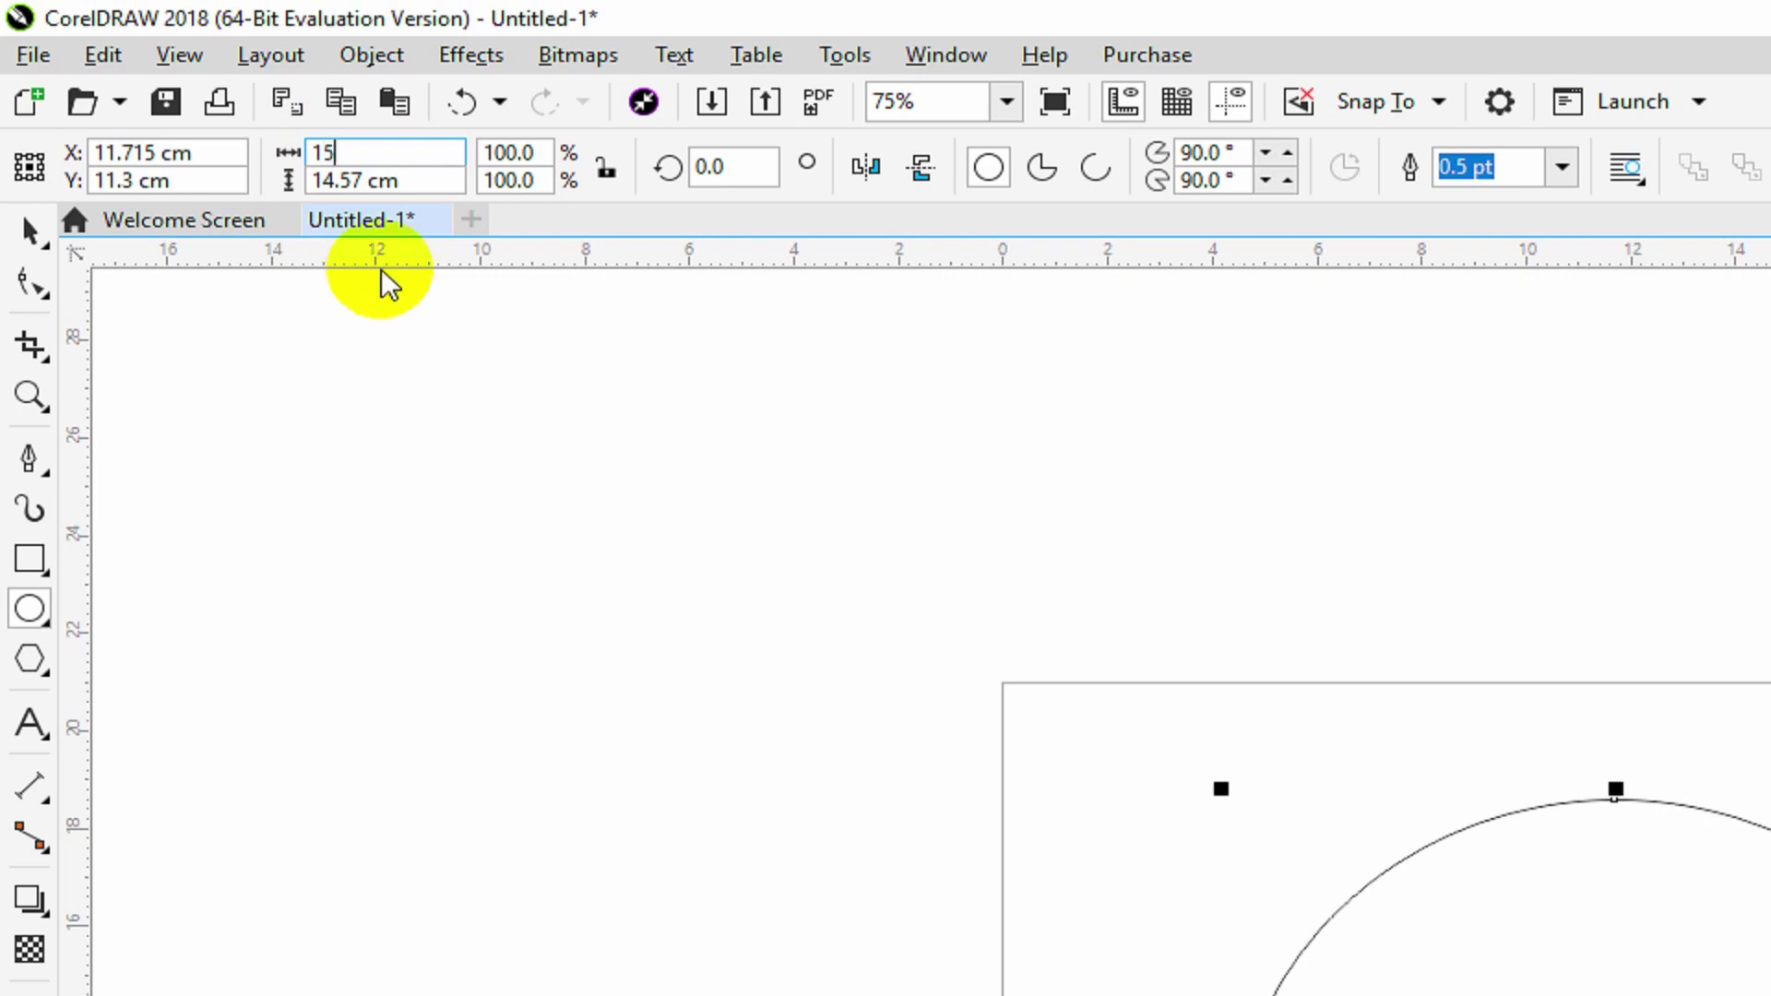
drag(415, 180, 314, 177)
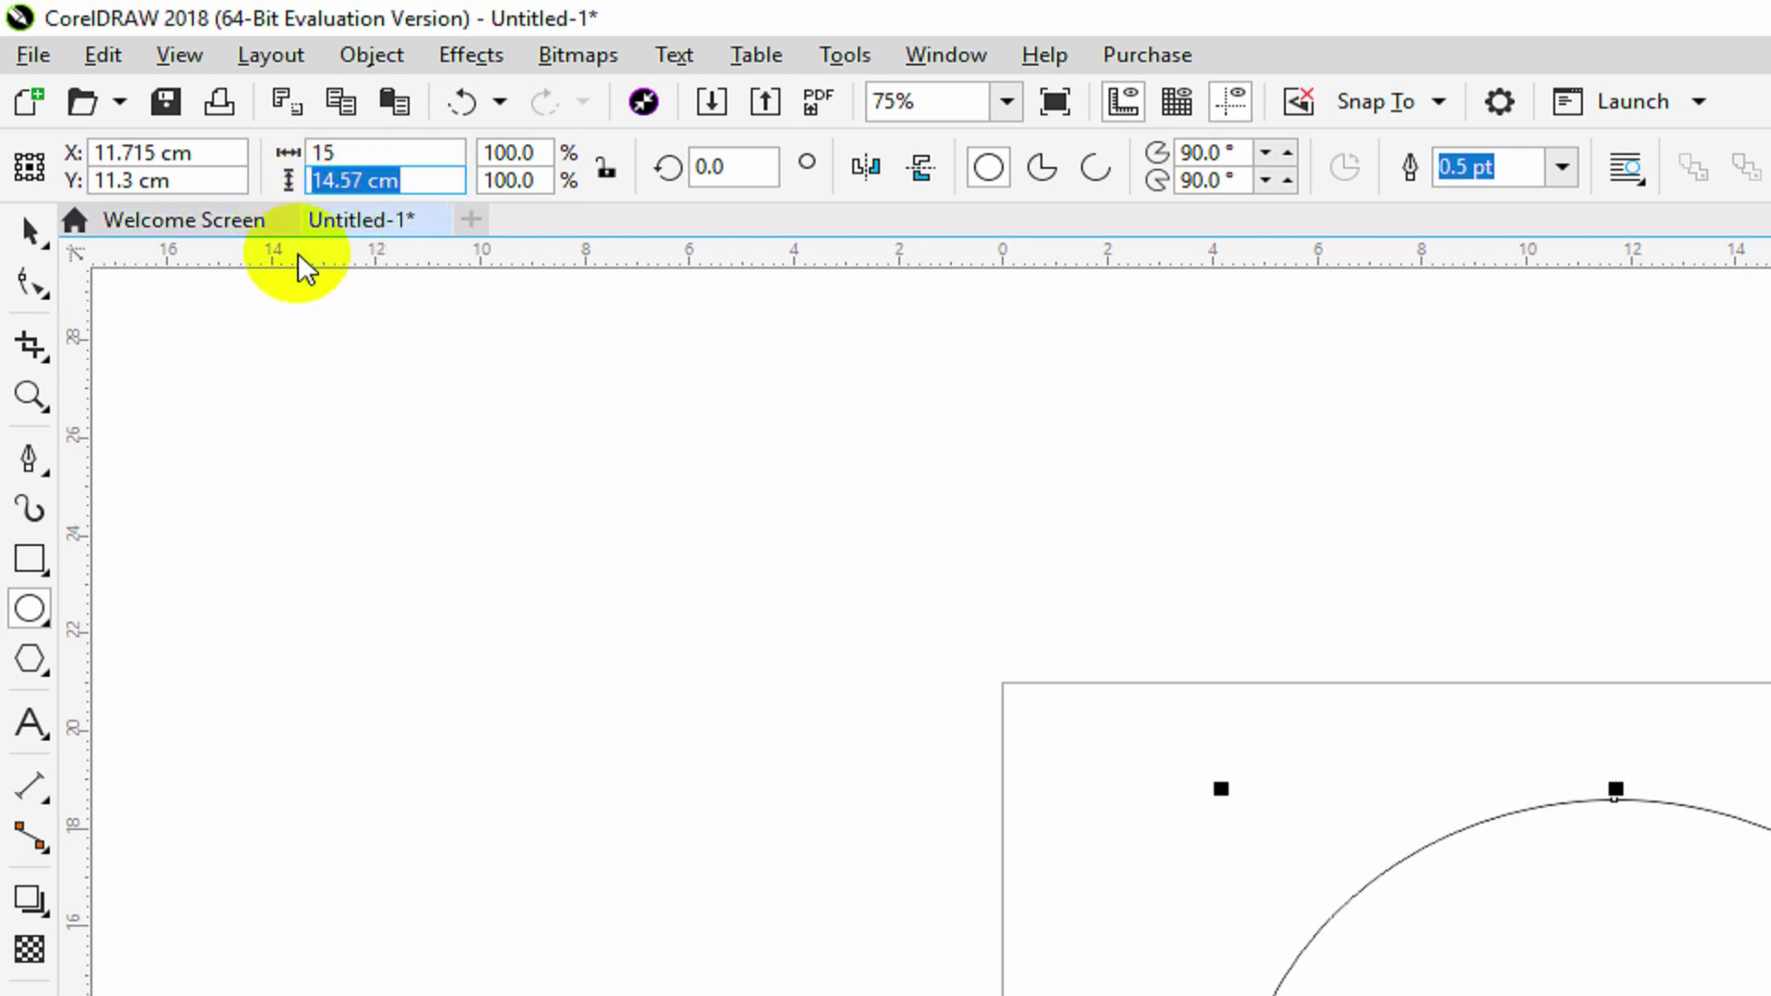
text(15)
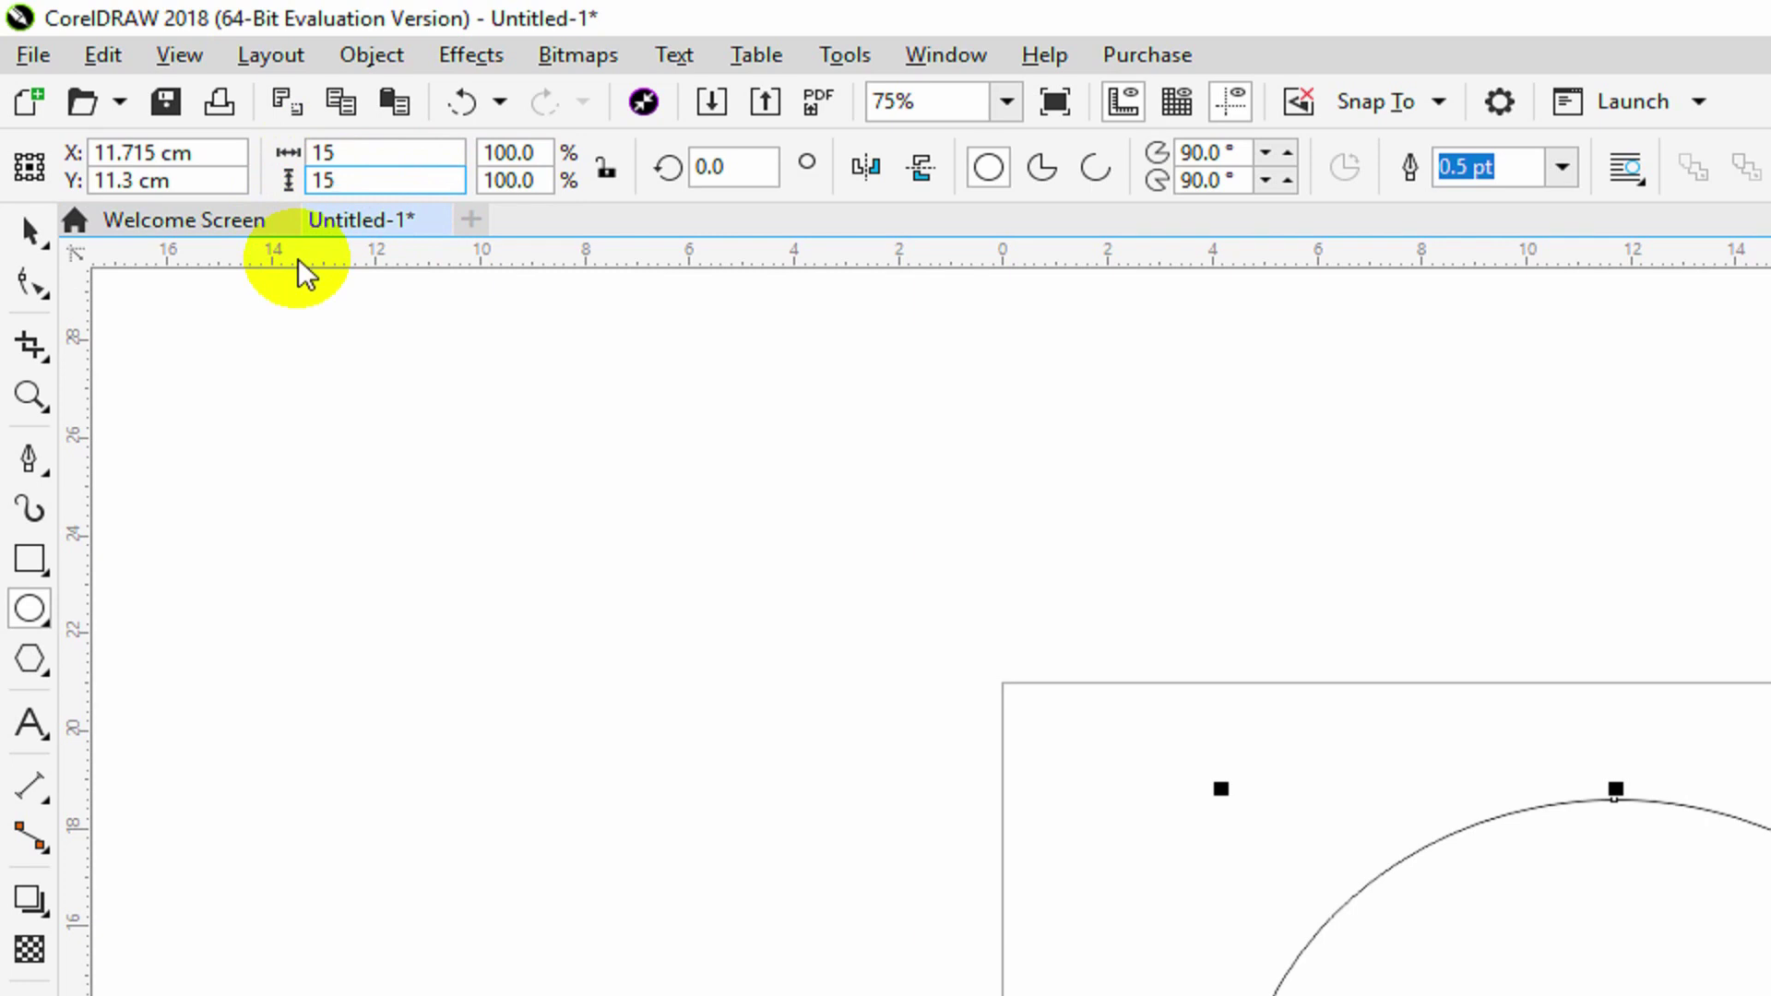
key(Return)
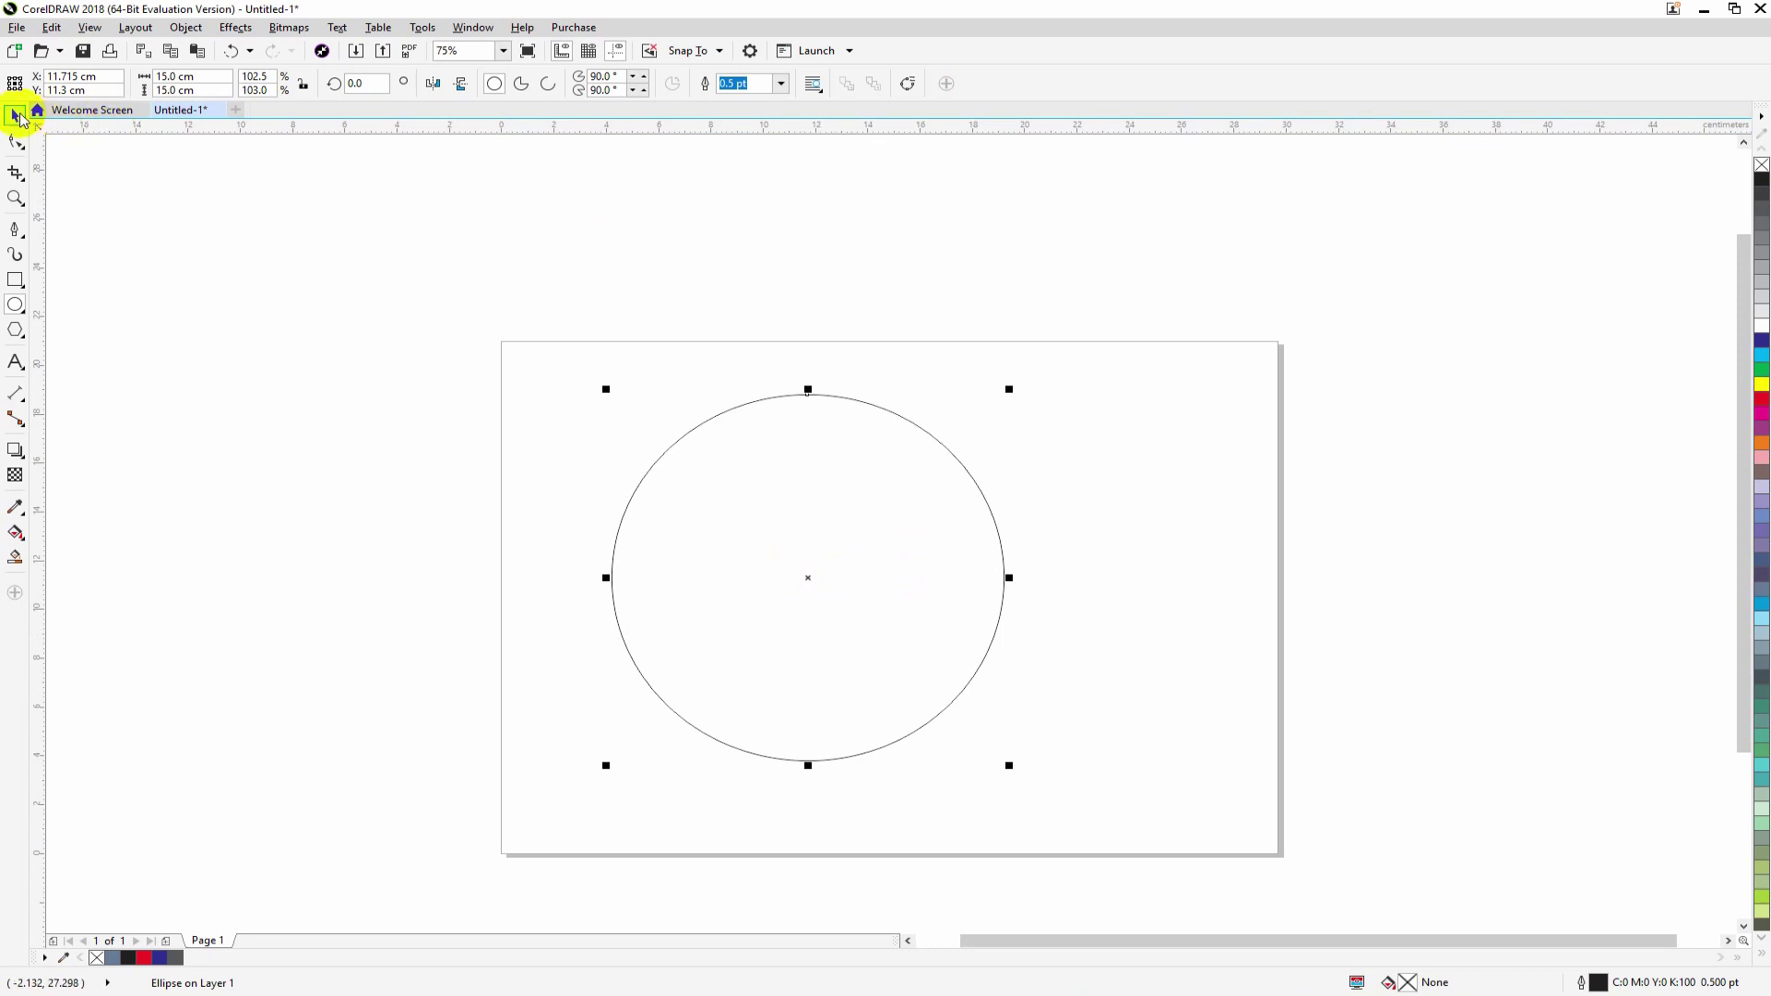
Duplicate the 15 cm circle in place and set the copy's width and height to 7 cm
click(1024, 503)
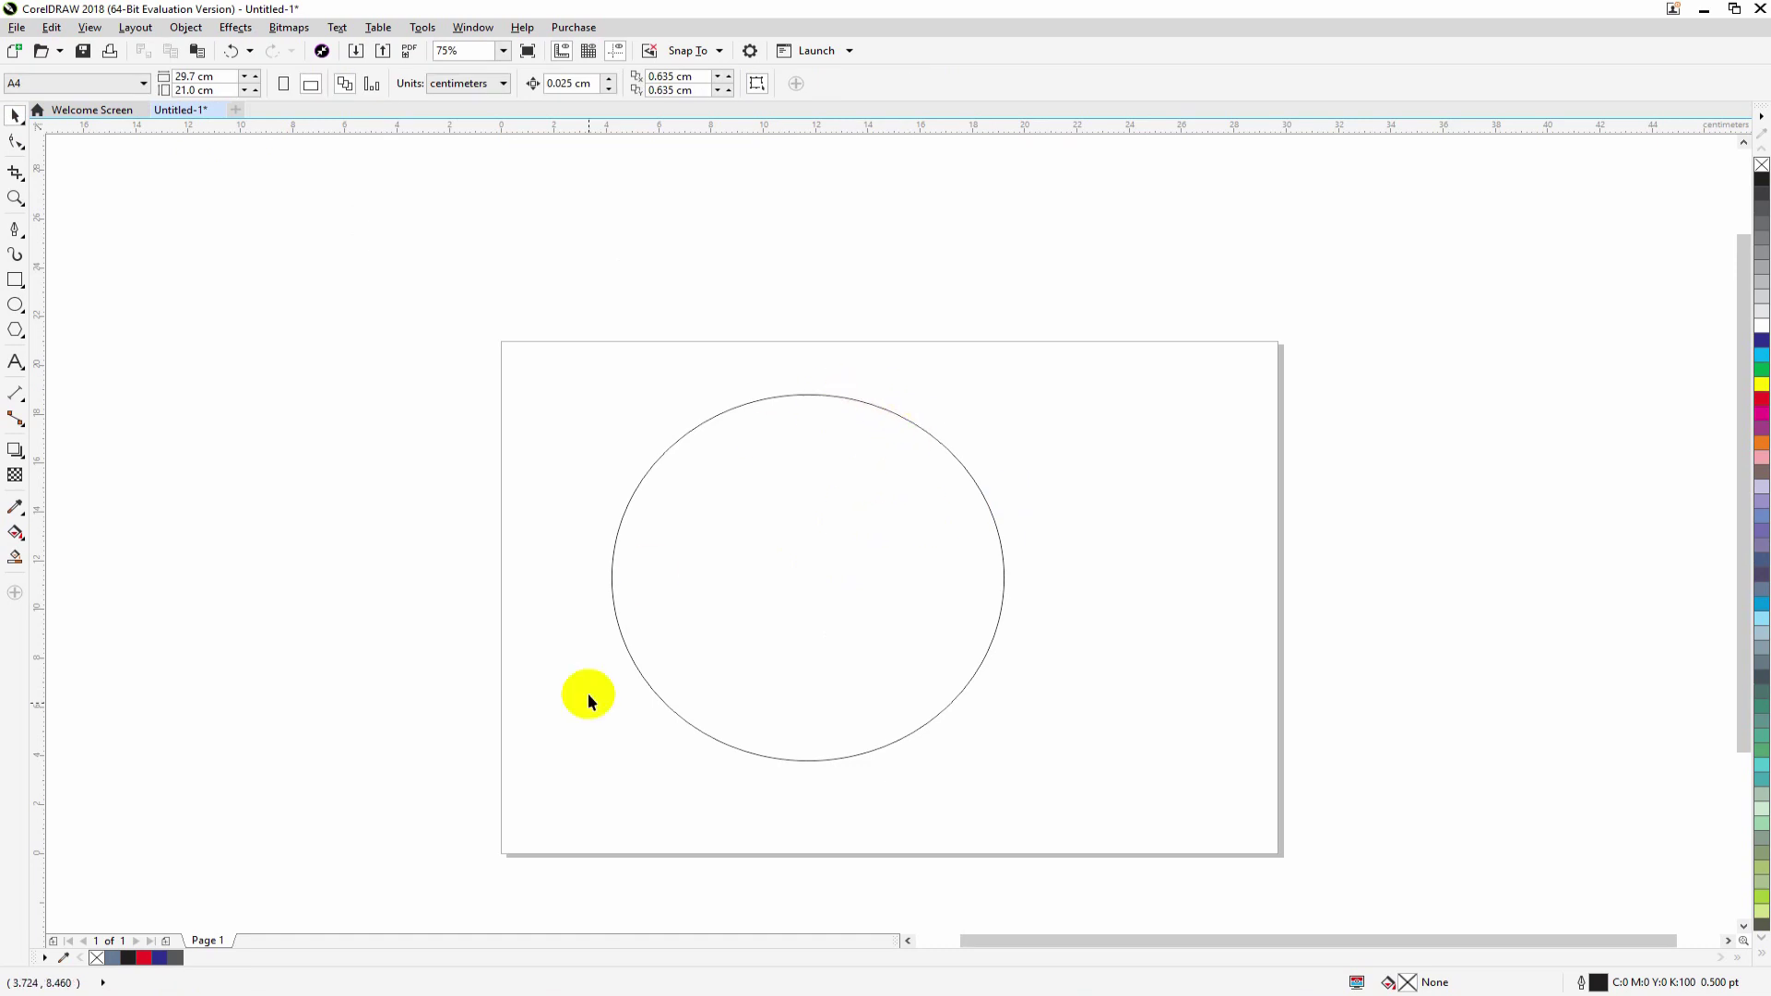
click(988, 511)
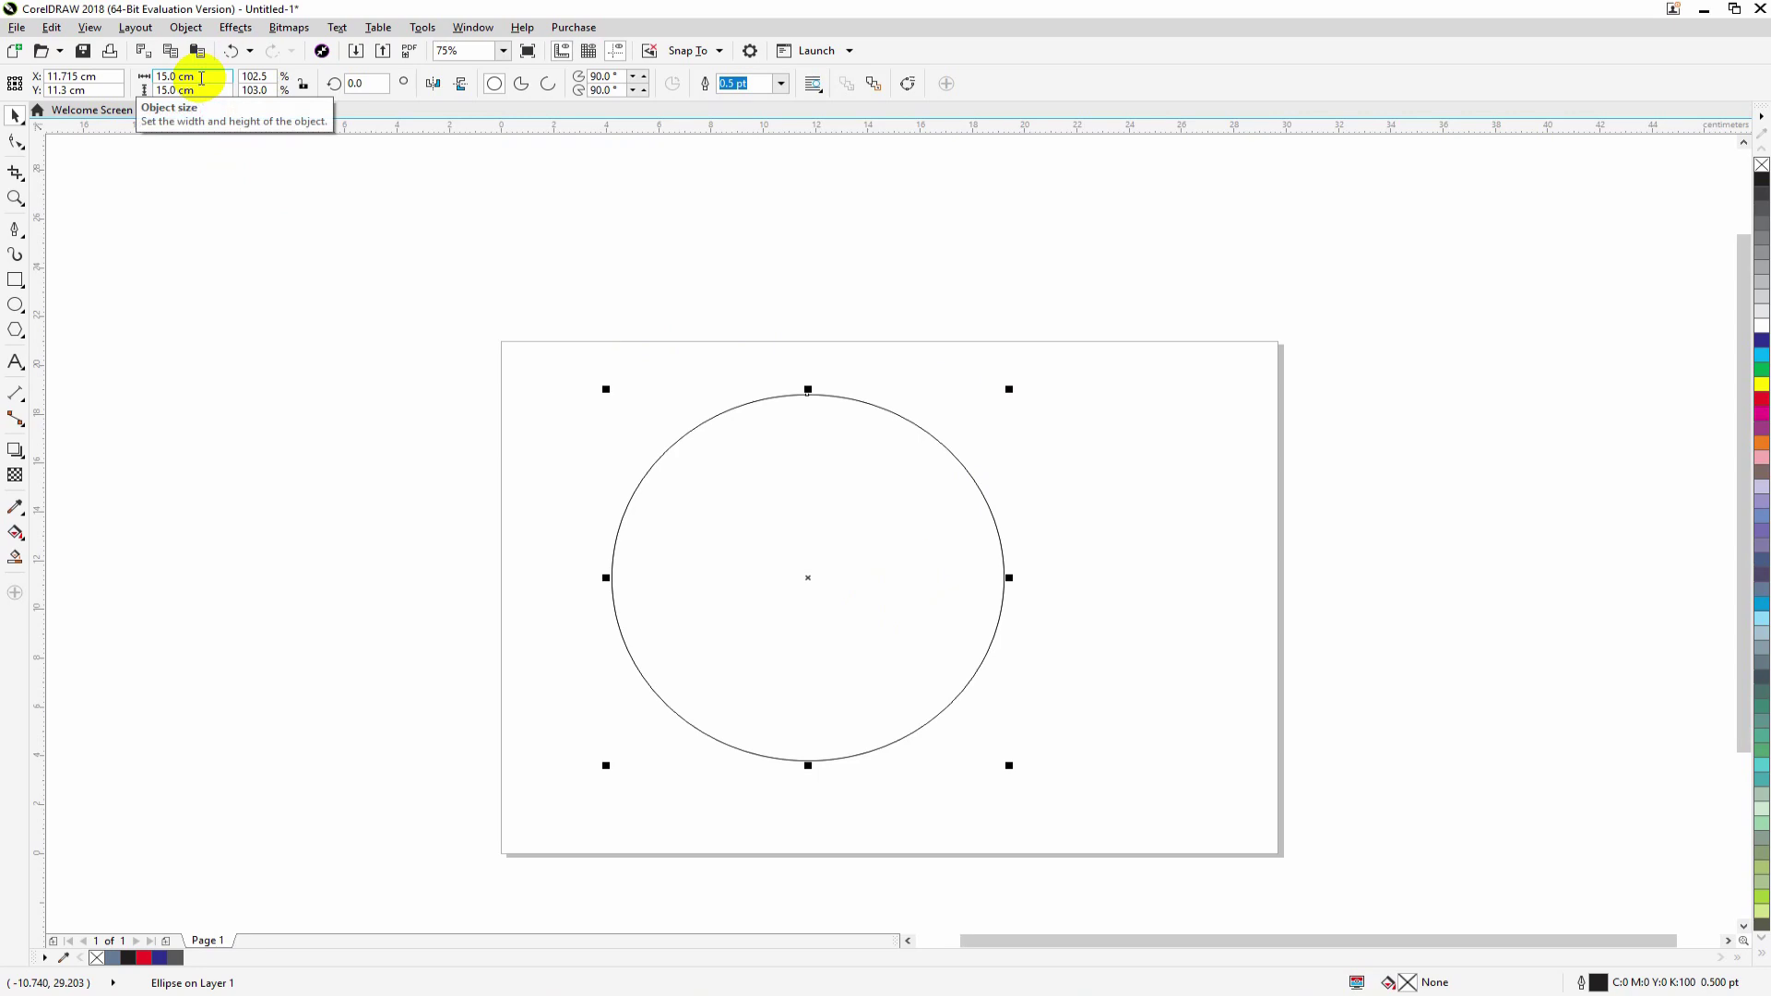
click(203, 78)
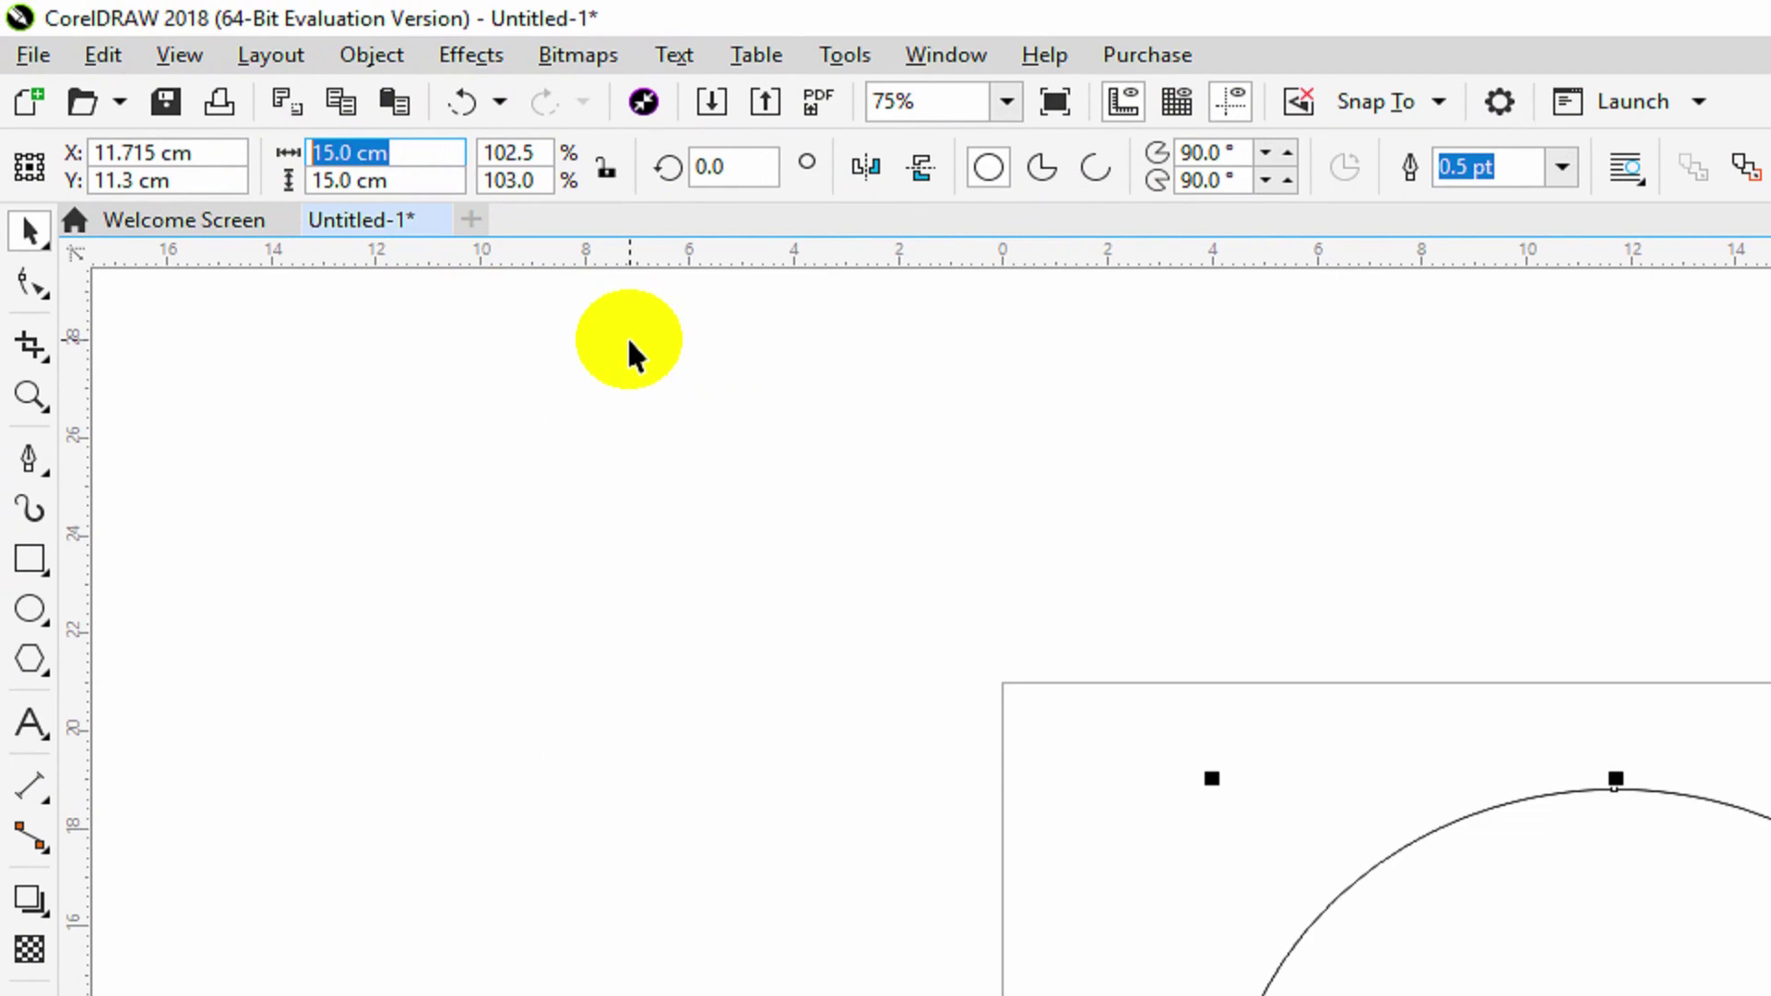
text(7)
key(Return)
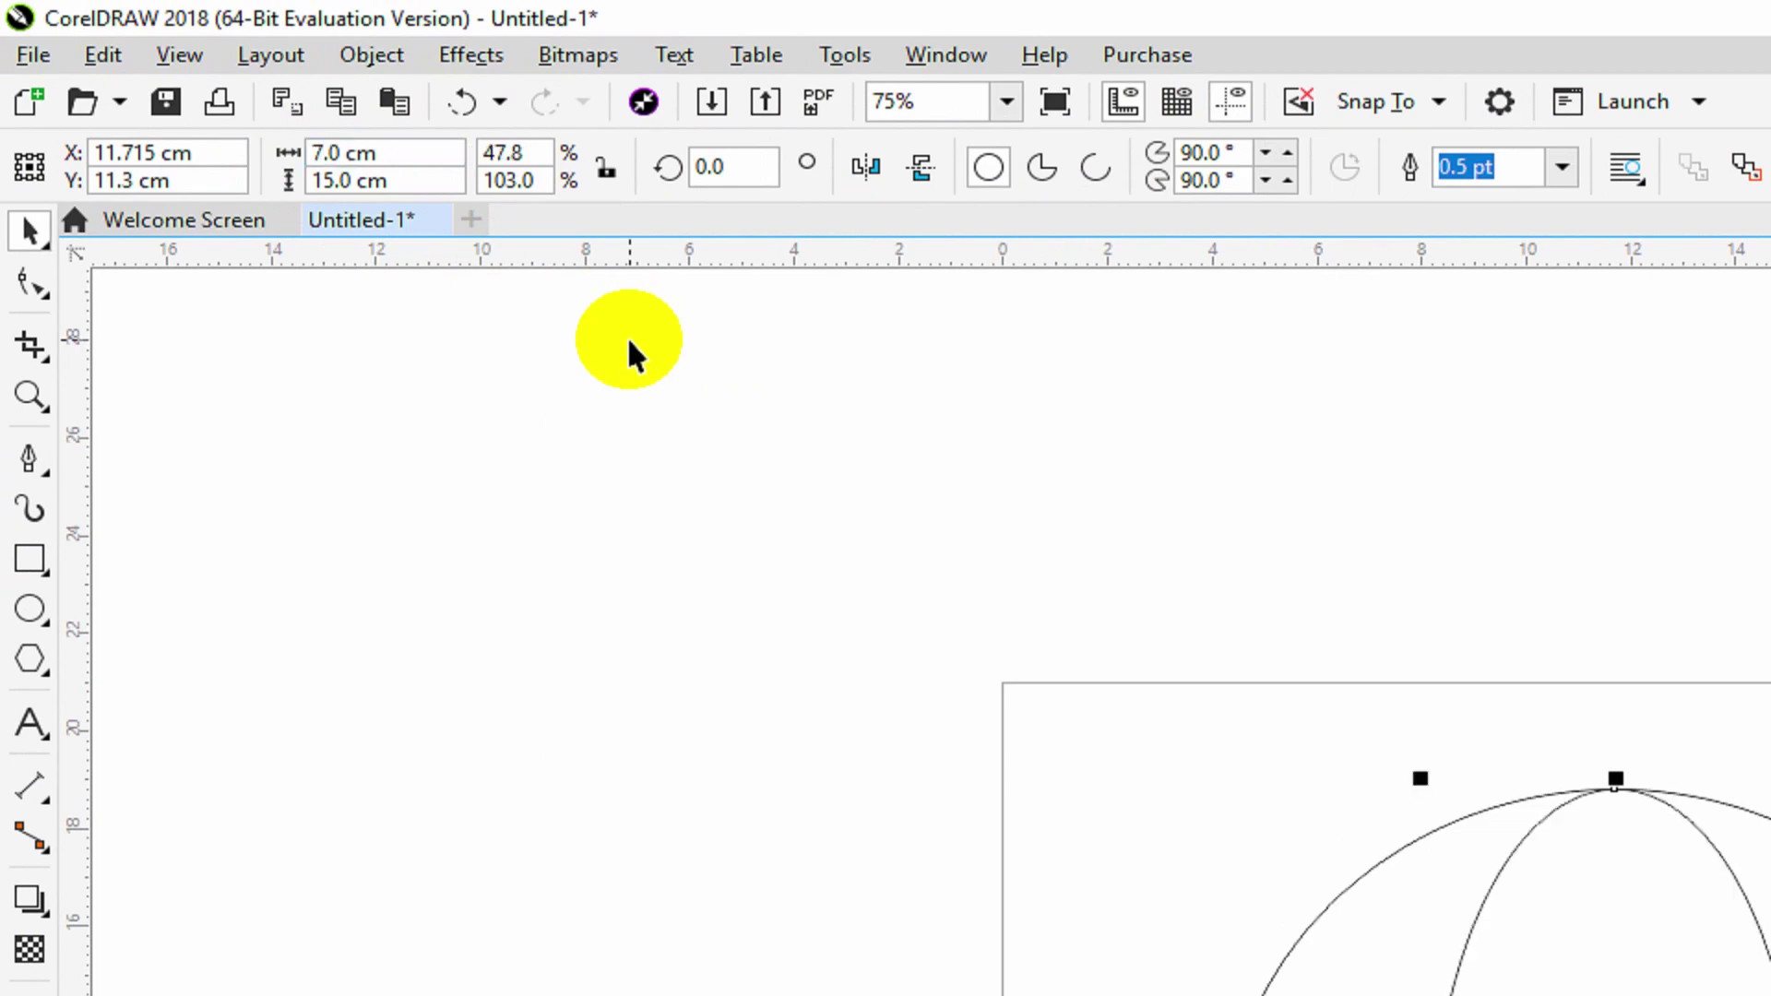
click(358, 178)
text(7)
key(Return)
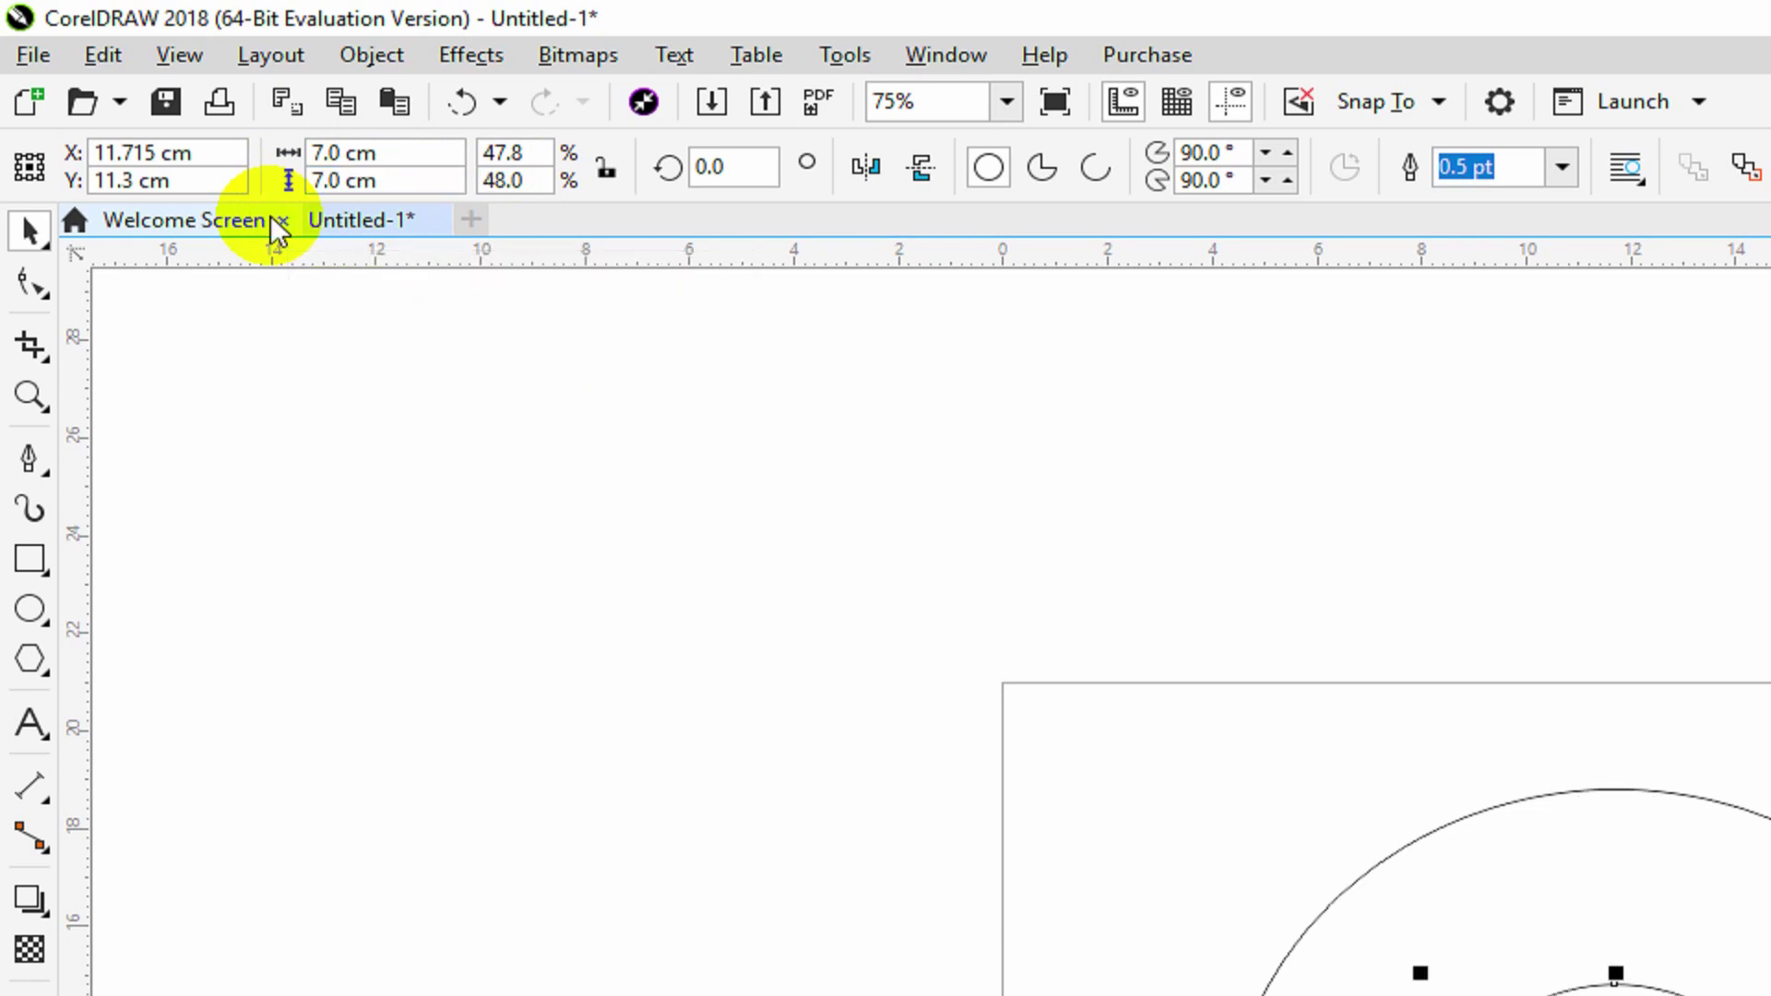
Set the inner circle's width and height to 5 cm
click(382, 152)
text(5)
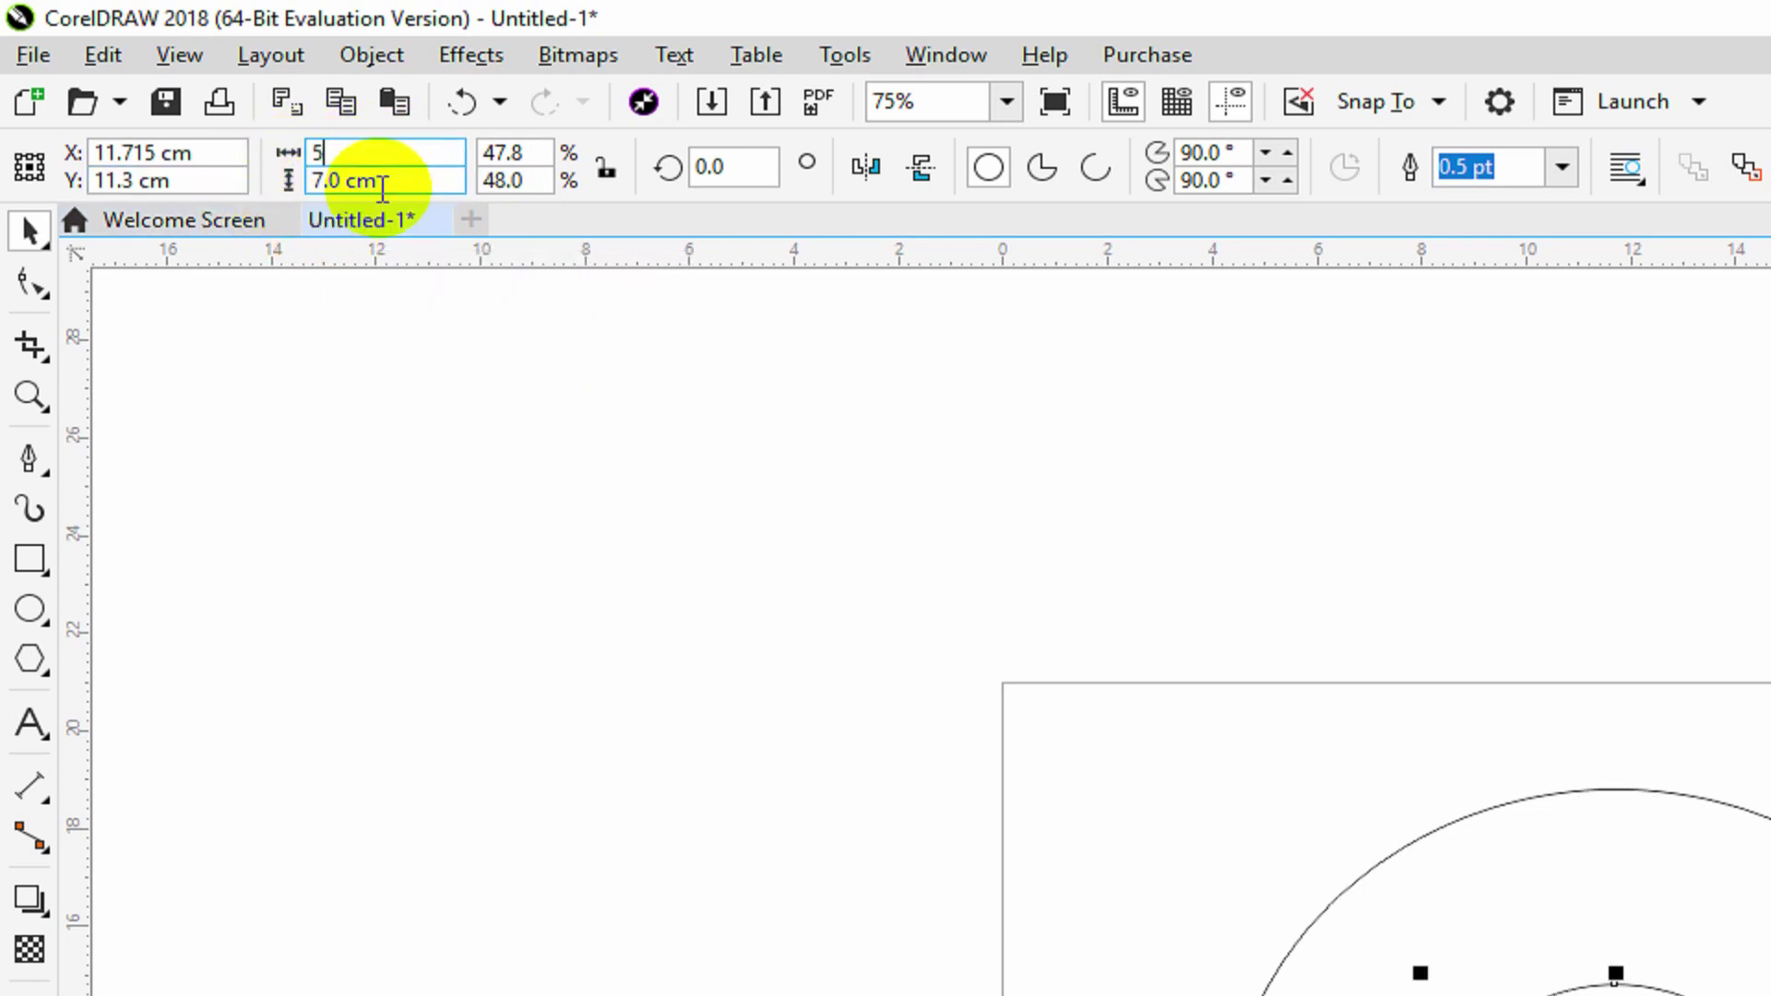
click(365, 178)
text(5)
key(Return)
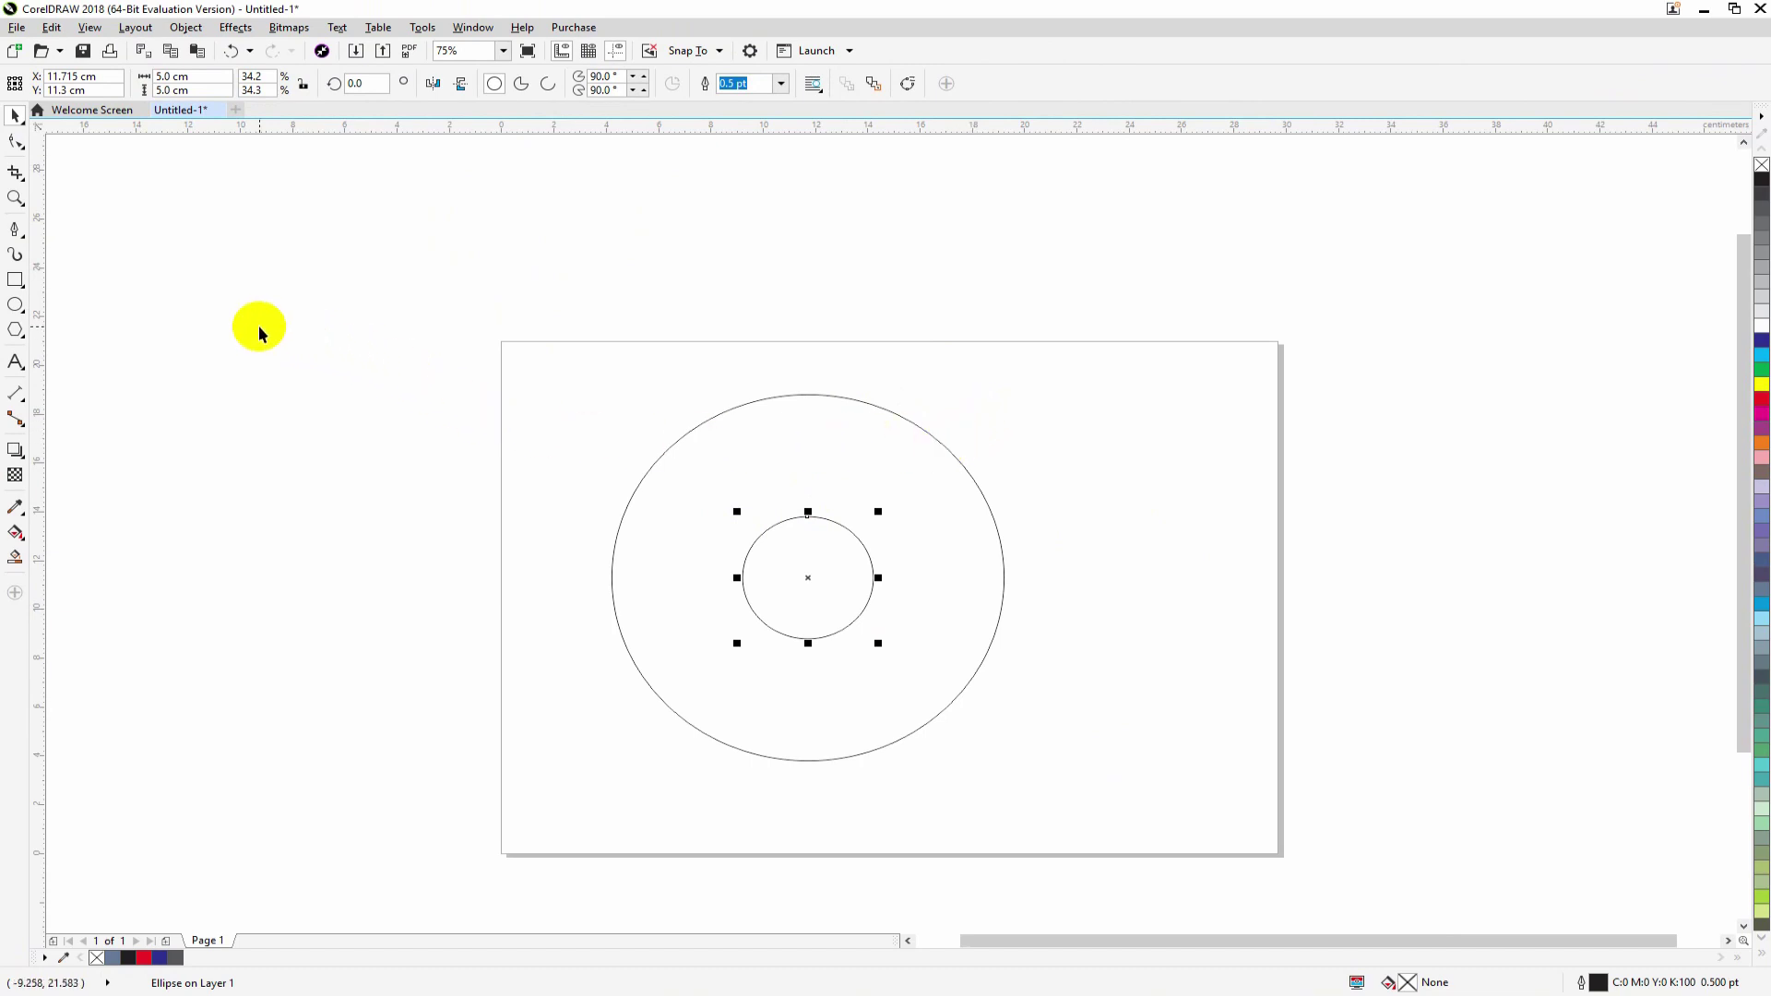
Draw a horizontal Pen line about 11.5 cm long from the inner circle's top quadrant rightward past the outer circle
click(14, 230)
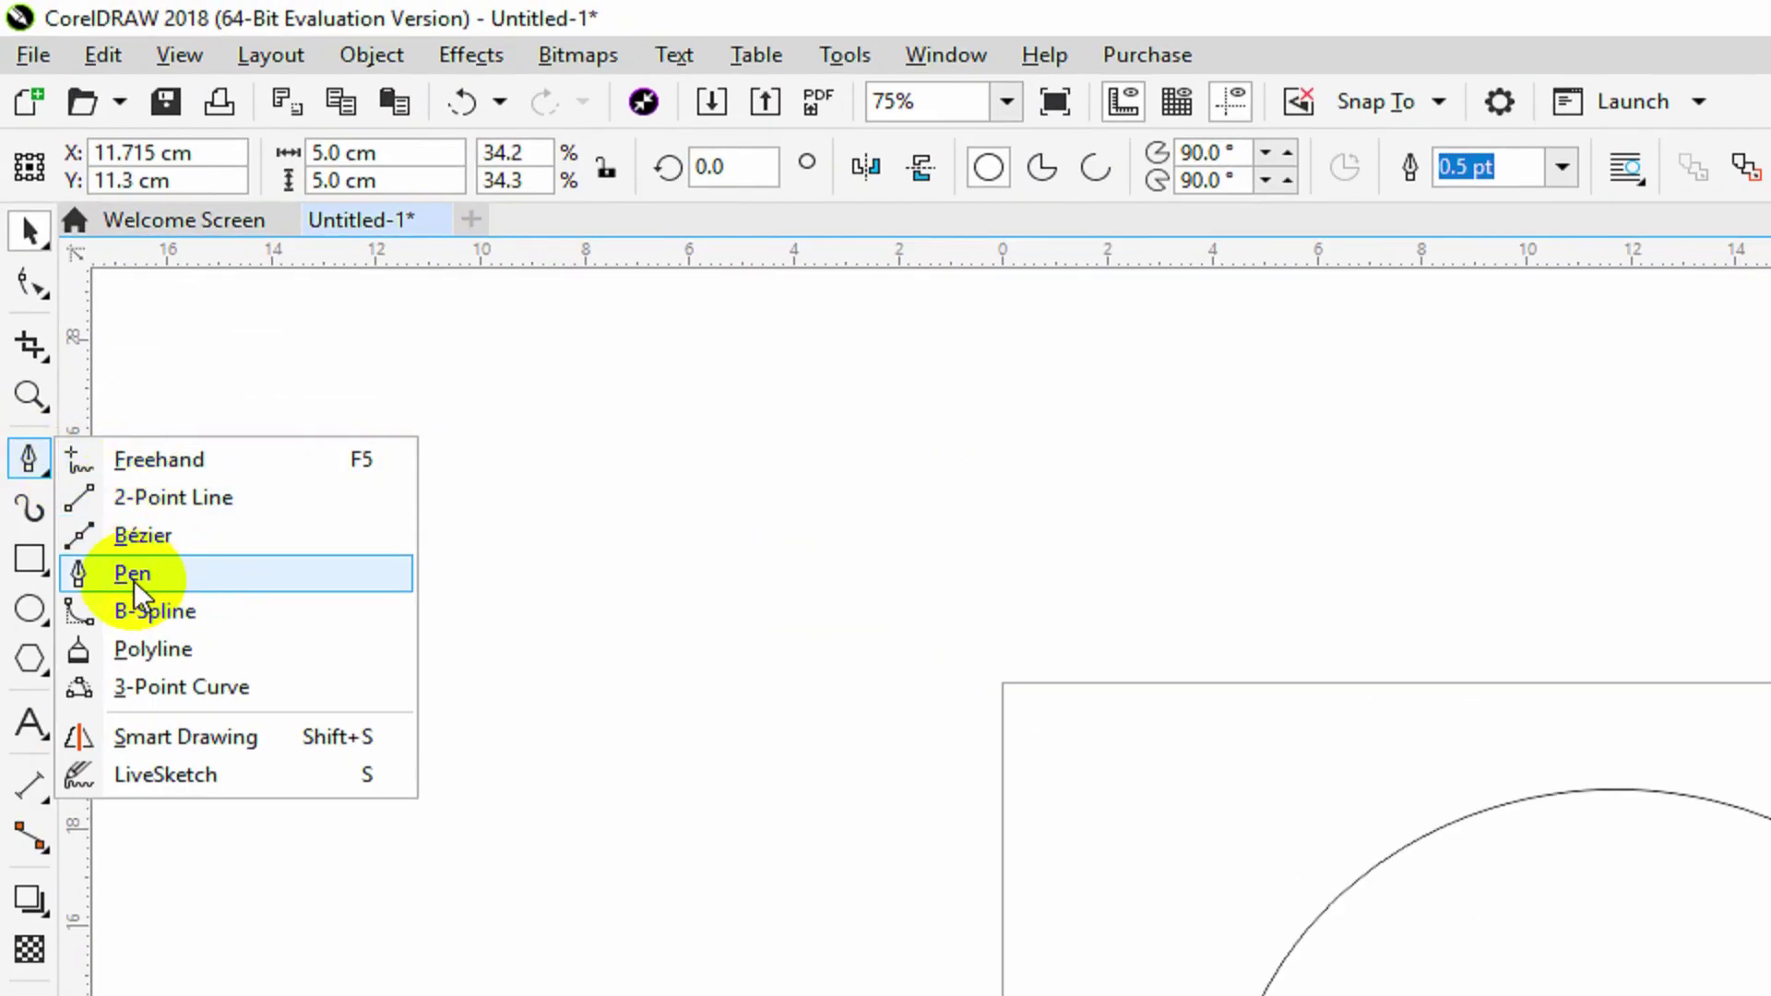
click(135, 578)
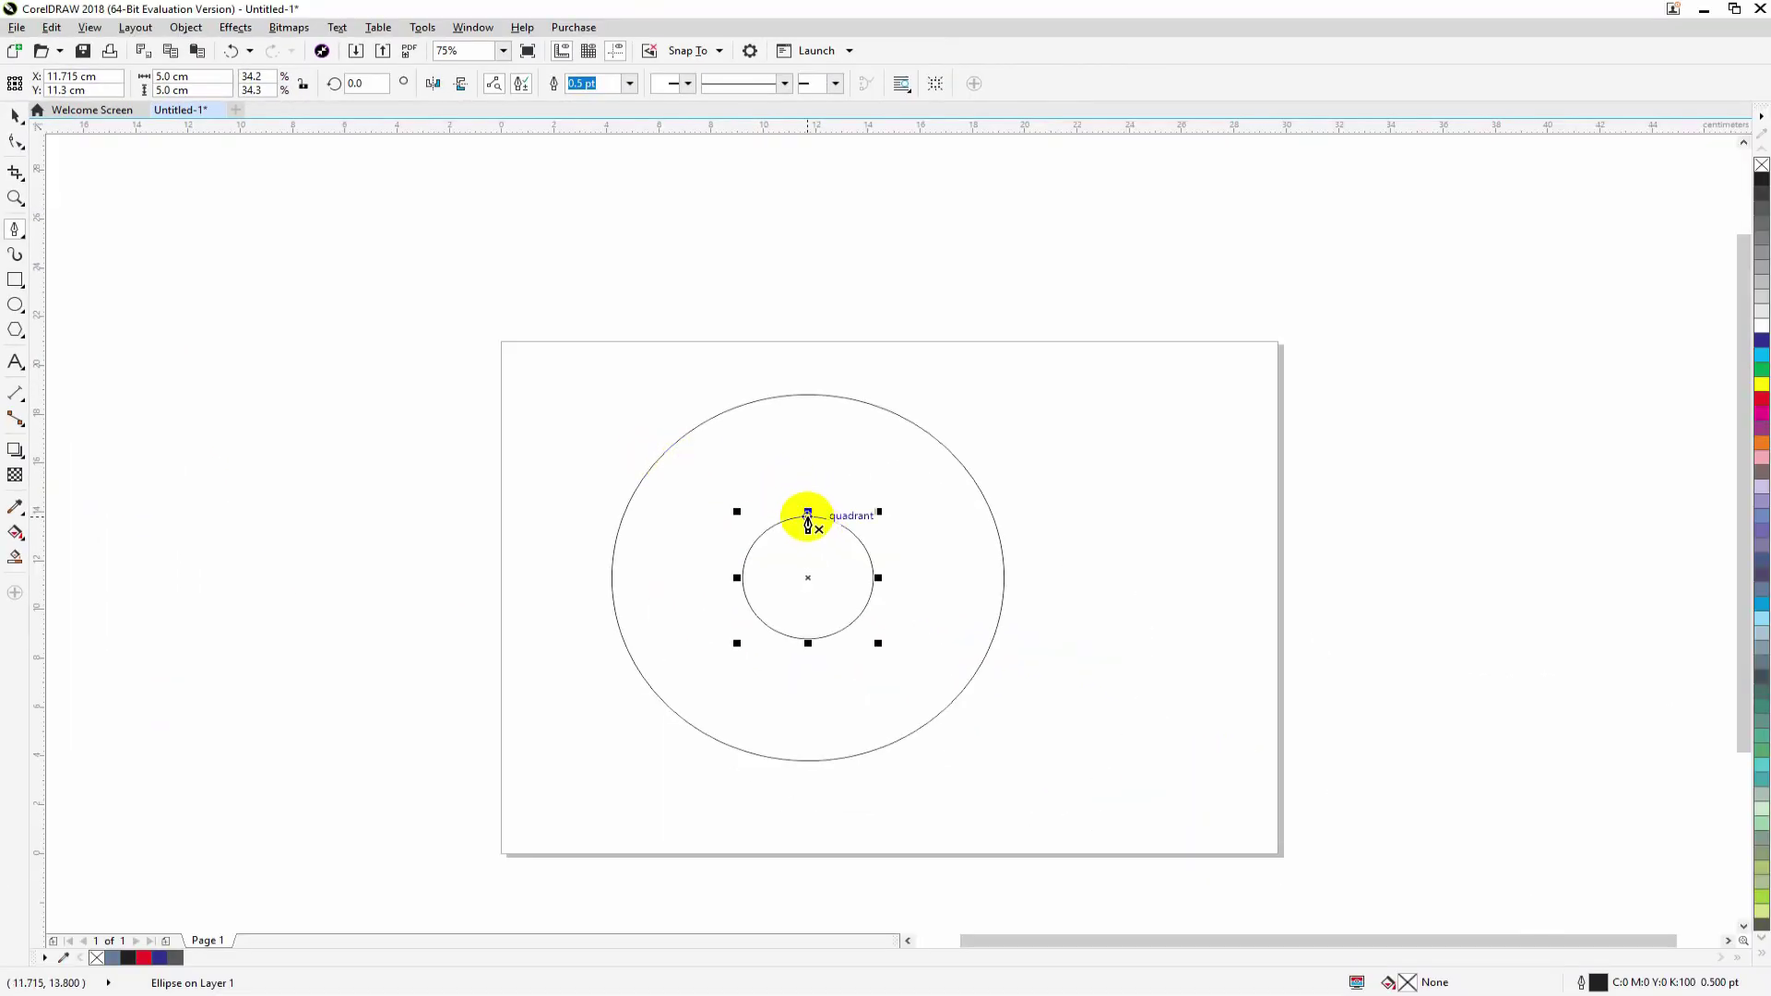
click(808, 513)
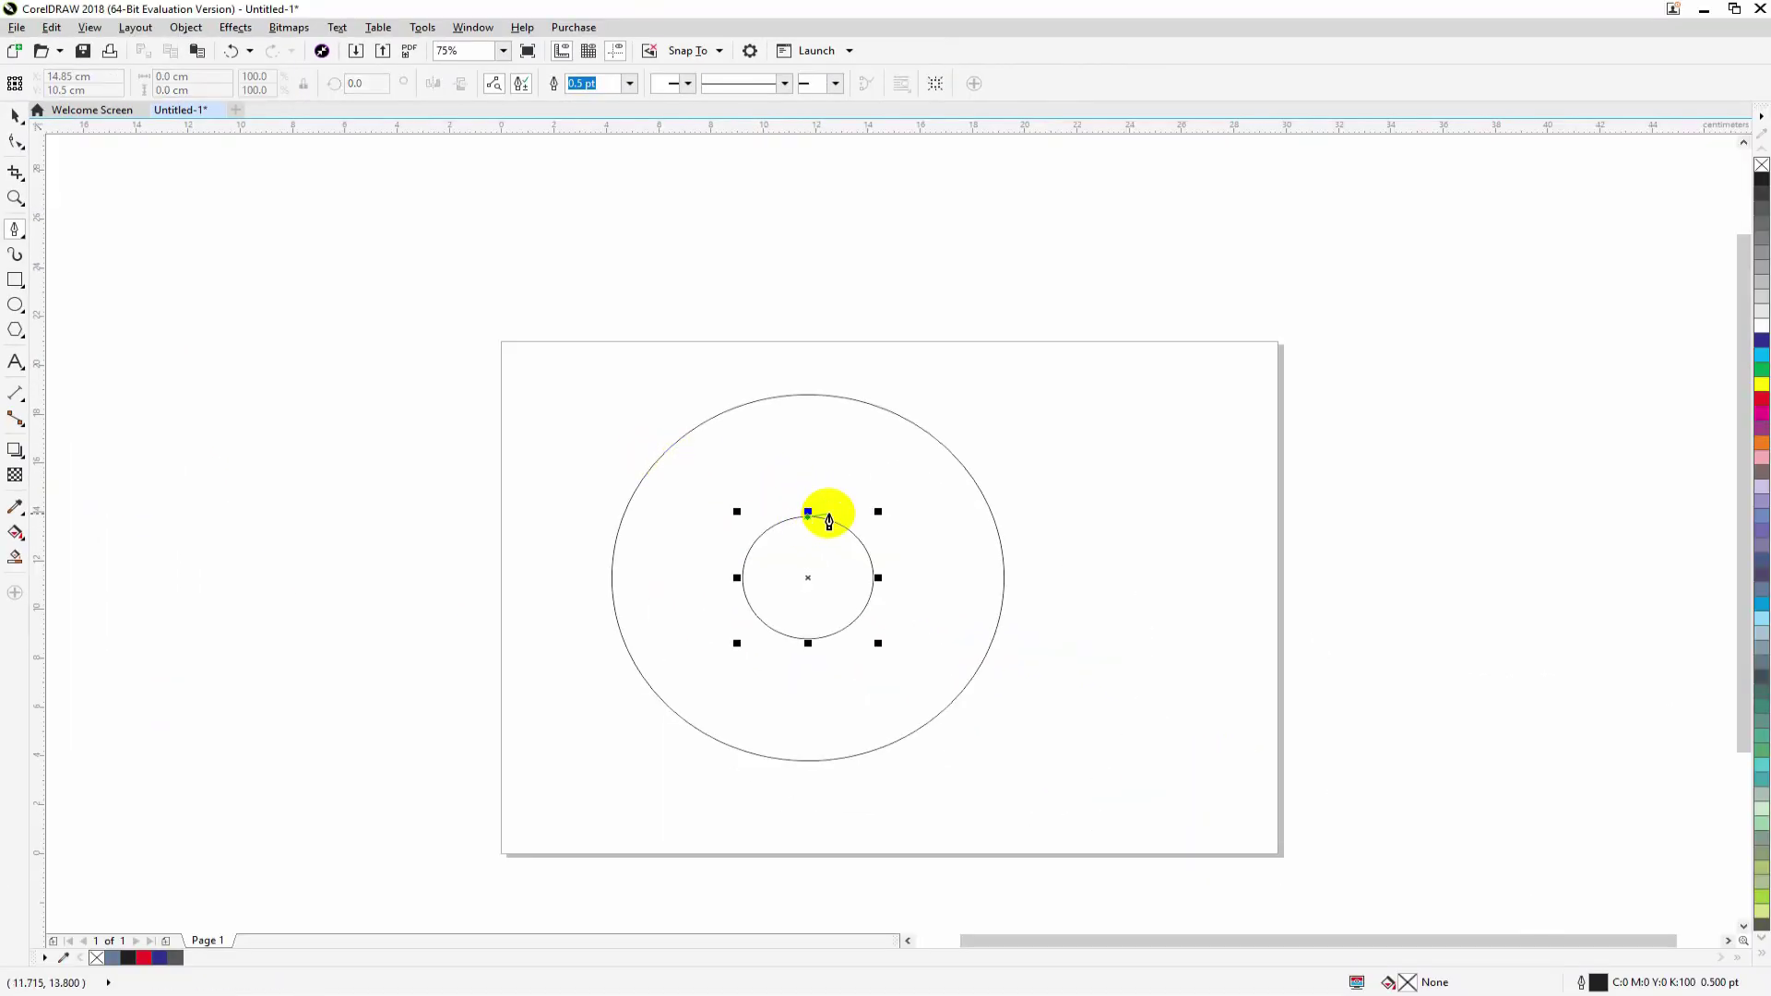
double_click(1108, 518)
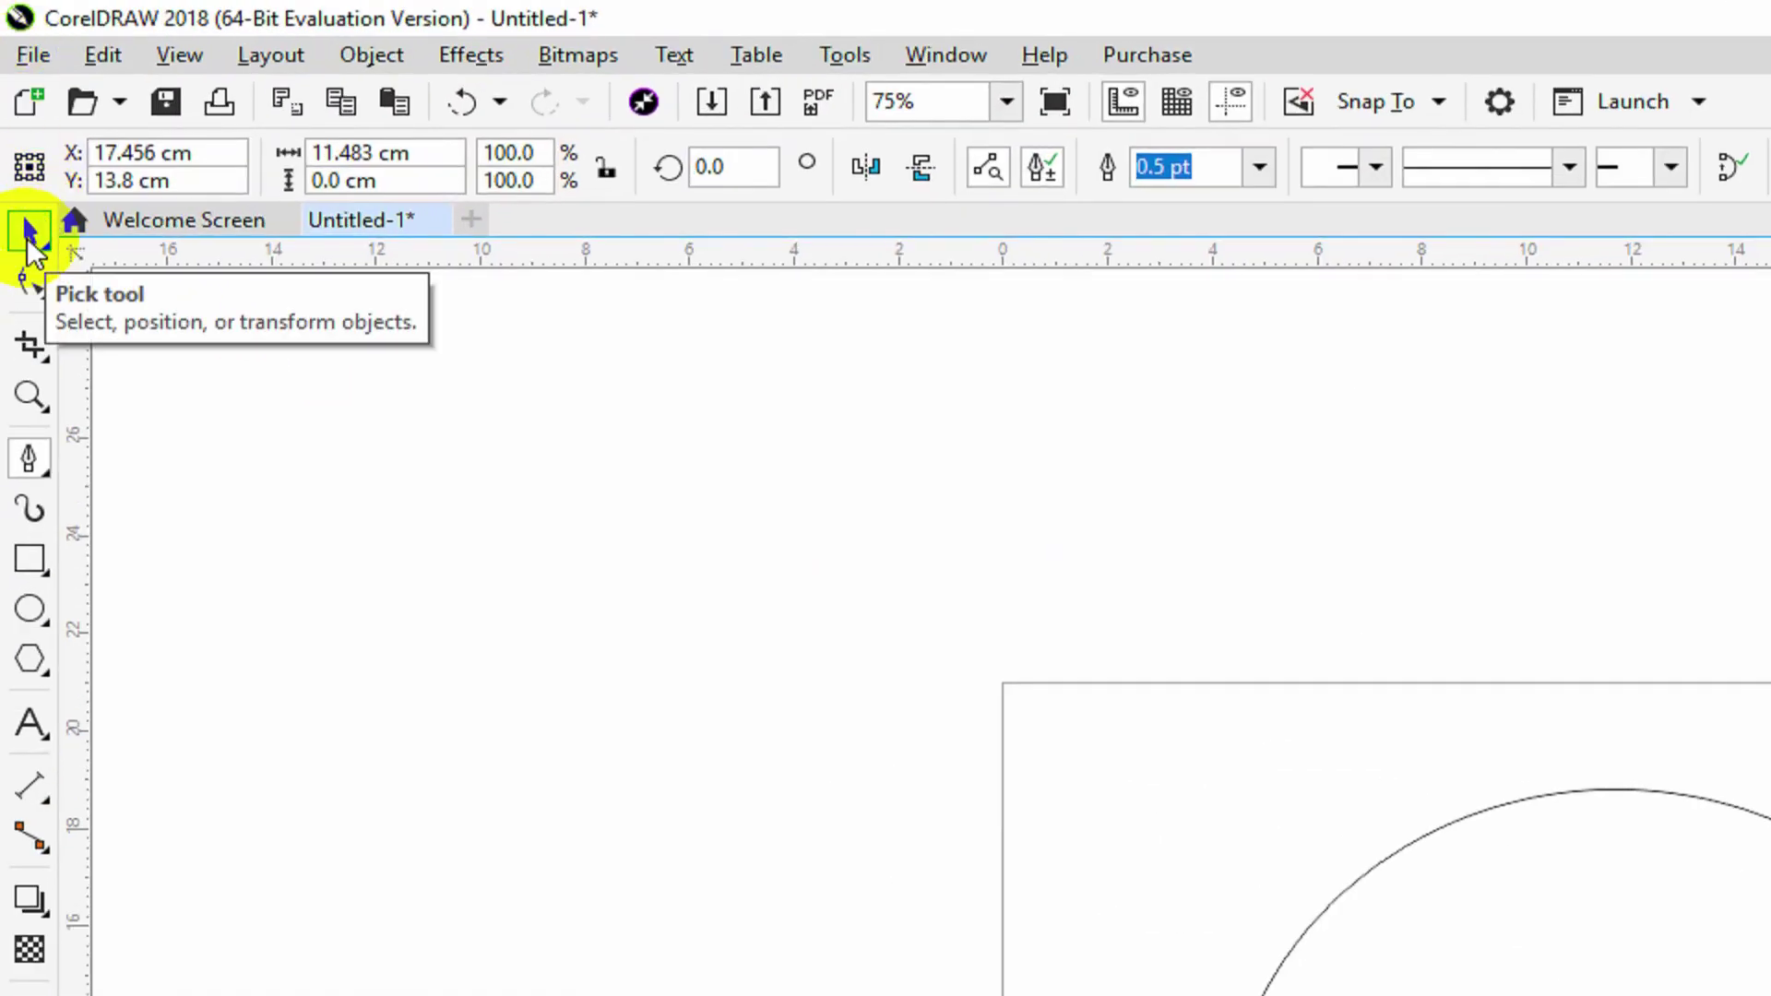
click(26, 236)
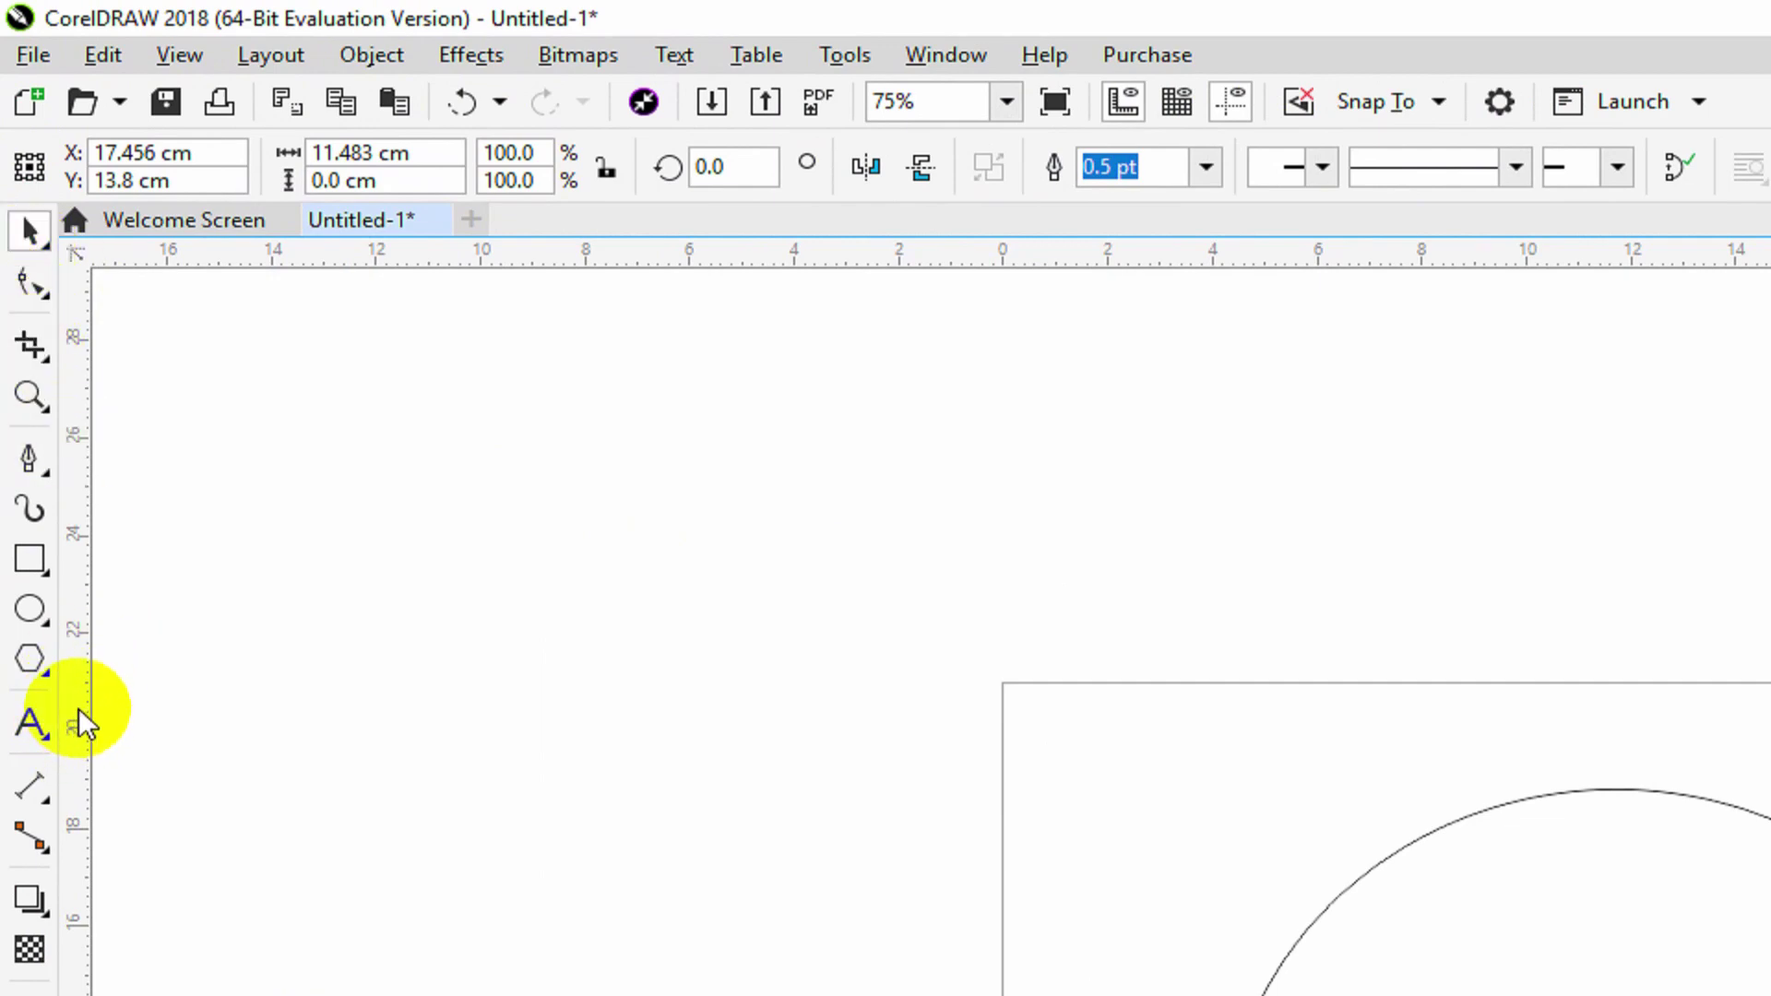
Place a vertical and a horizontal guideline crossing at the shared centre of the circles
drag(80, 706, 1612, 995)
drag(1372, 657, 1381, 640)
click(1507, 762)
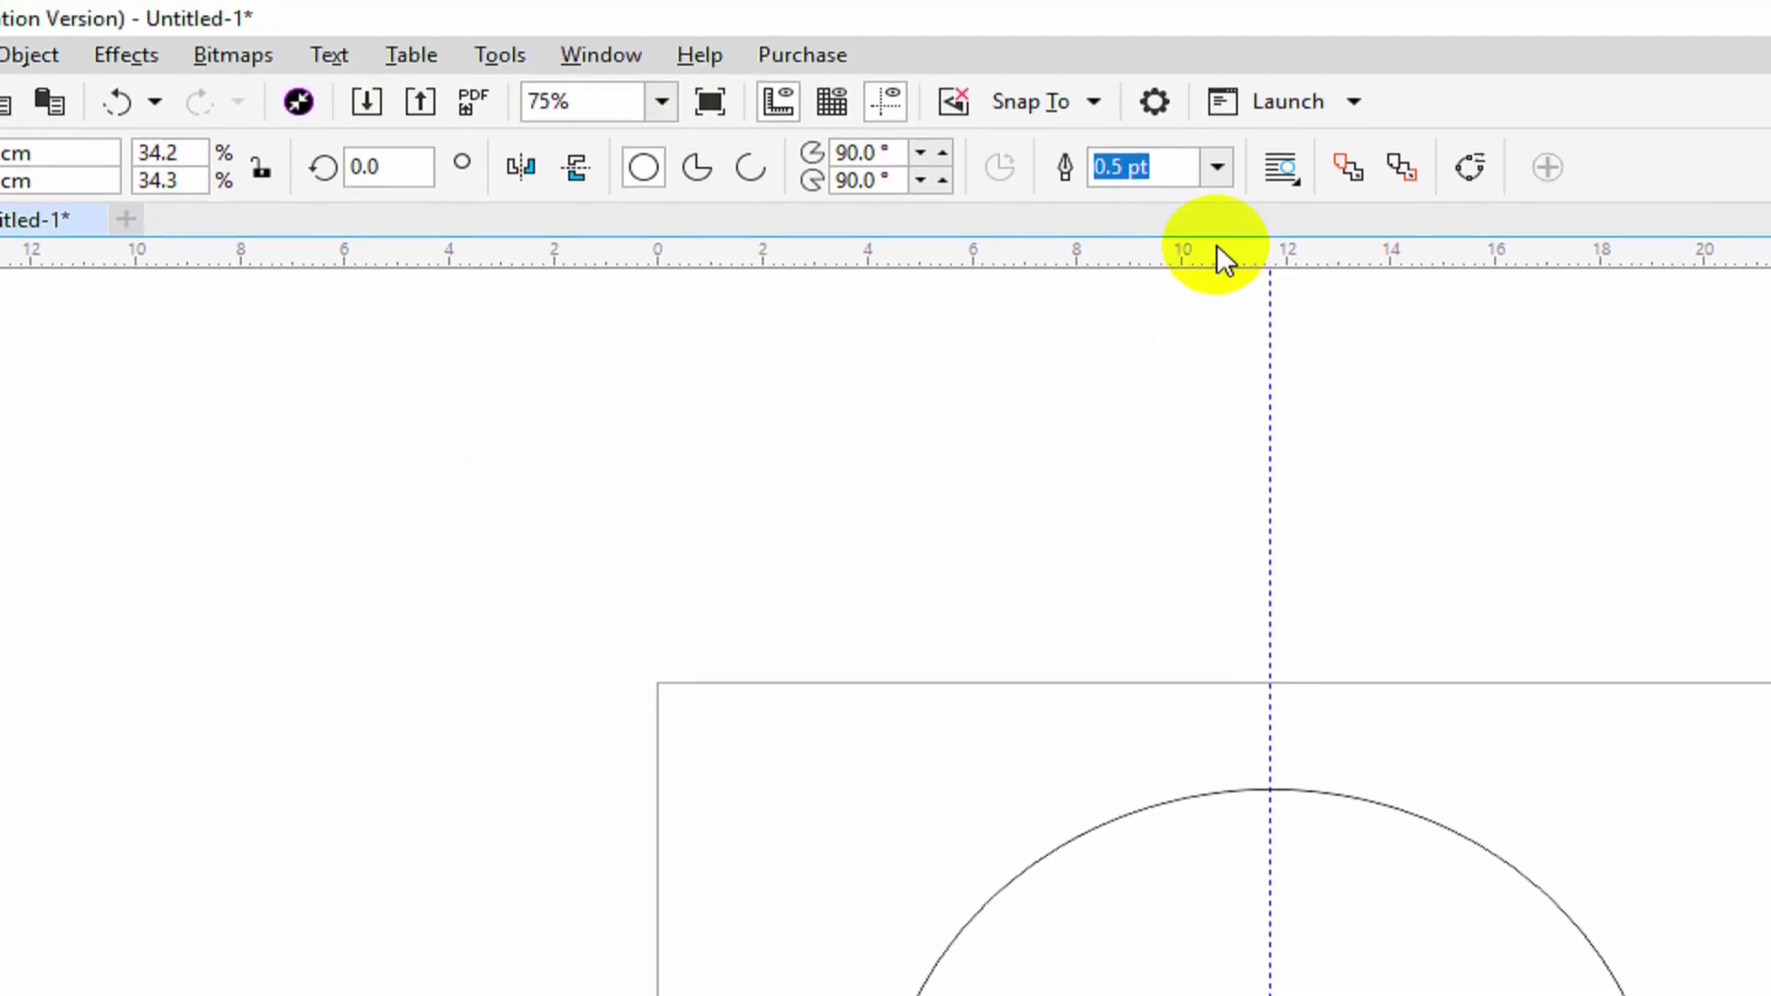
drag(1216, 245, 1271, 995)
drag(1272, 826, 1271, 871)
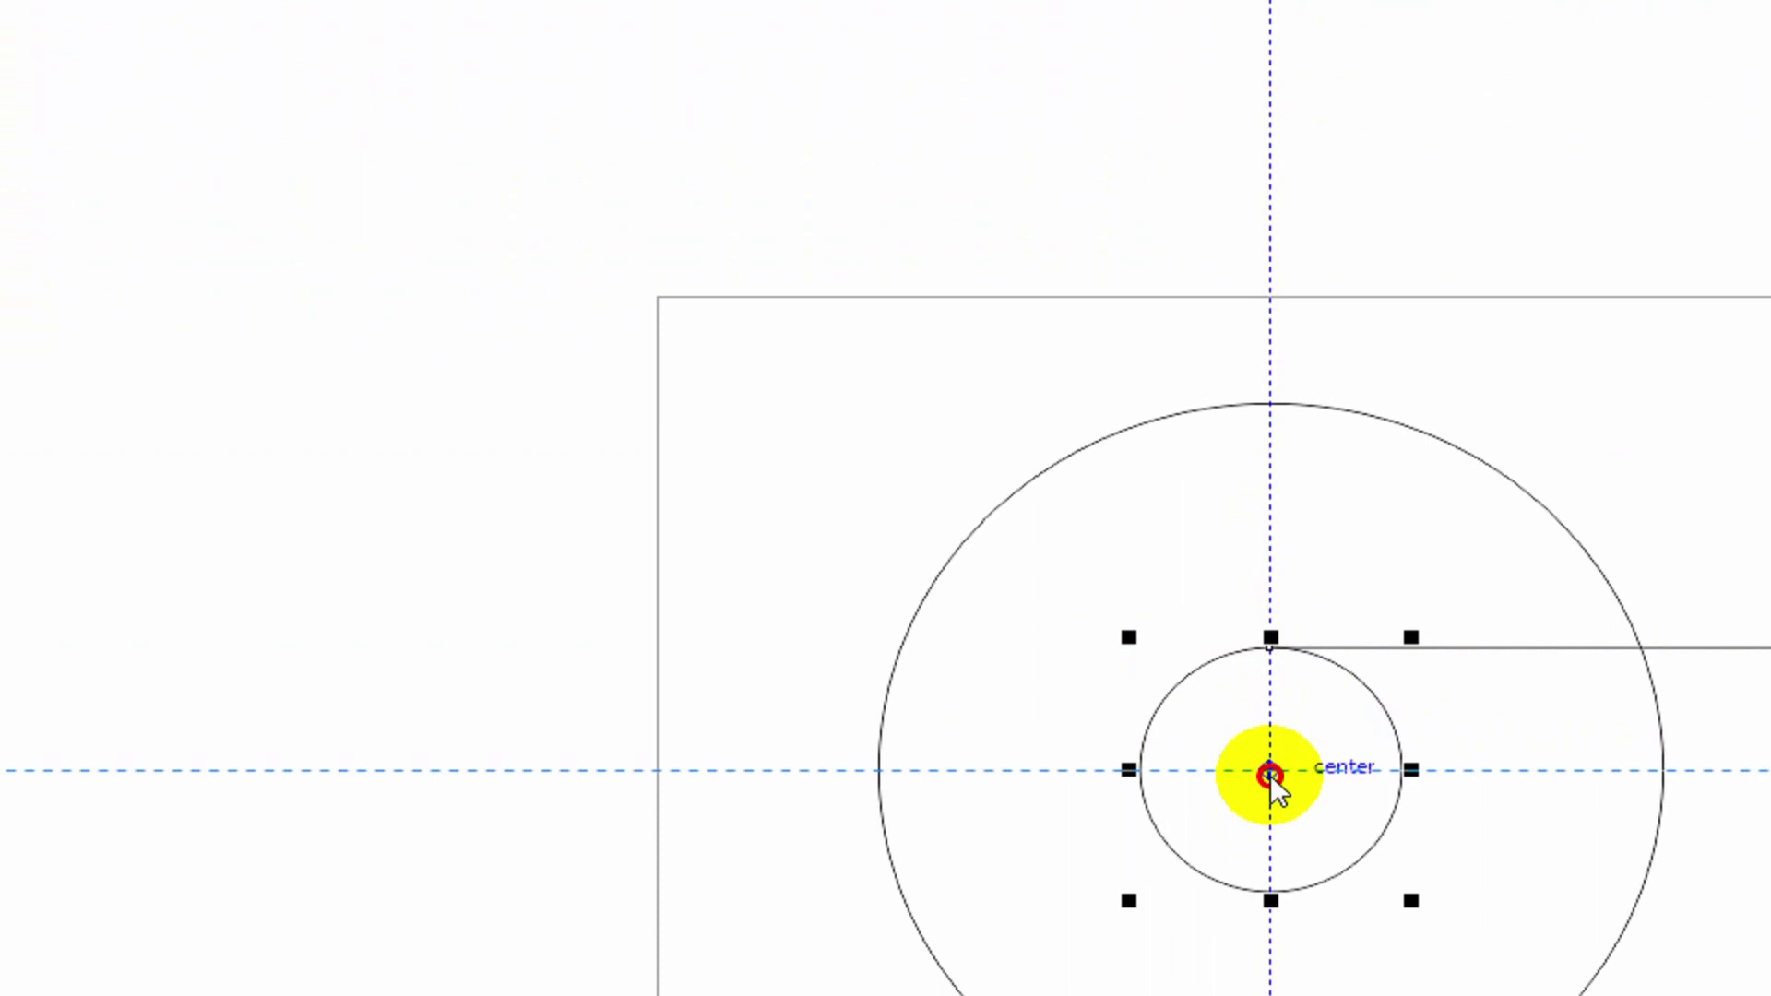
drag(1272, 777, 1271, 777)
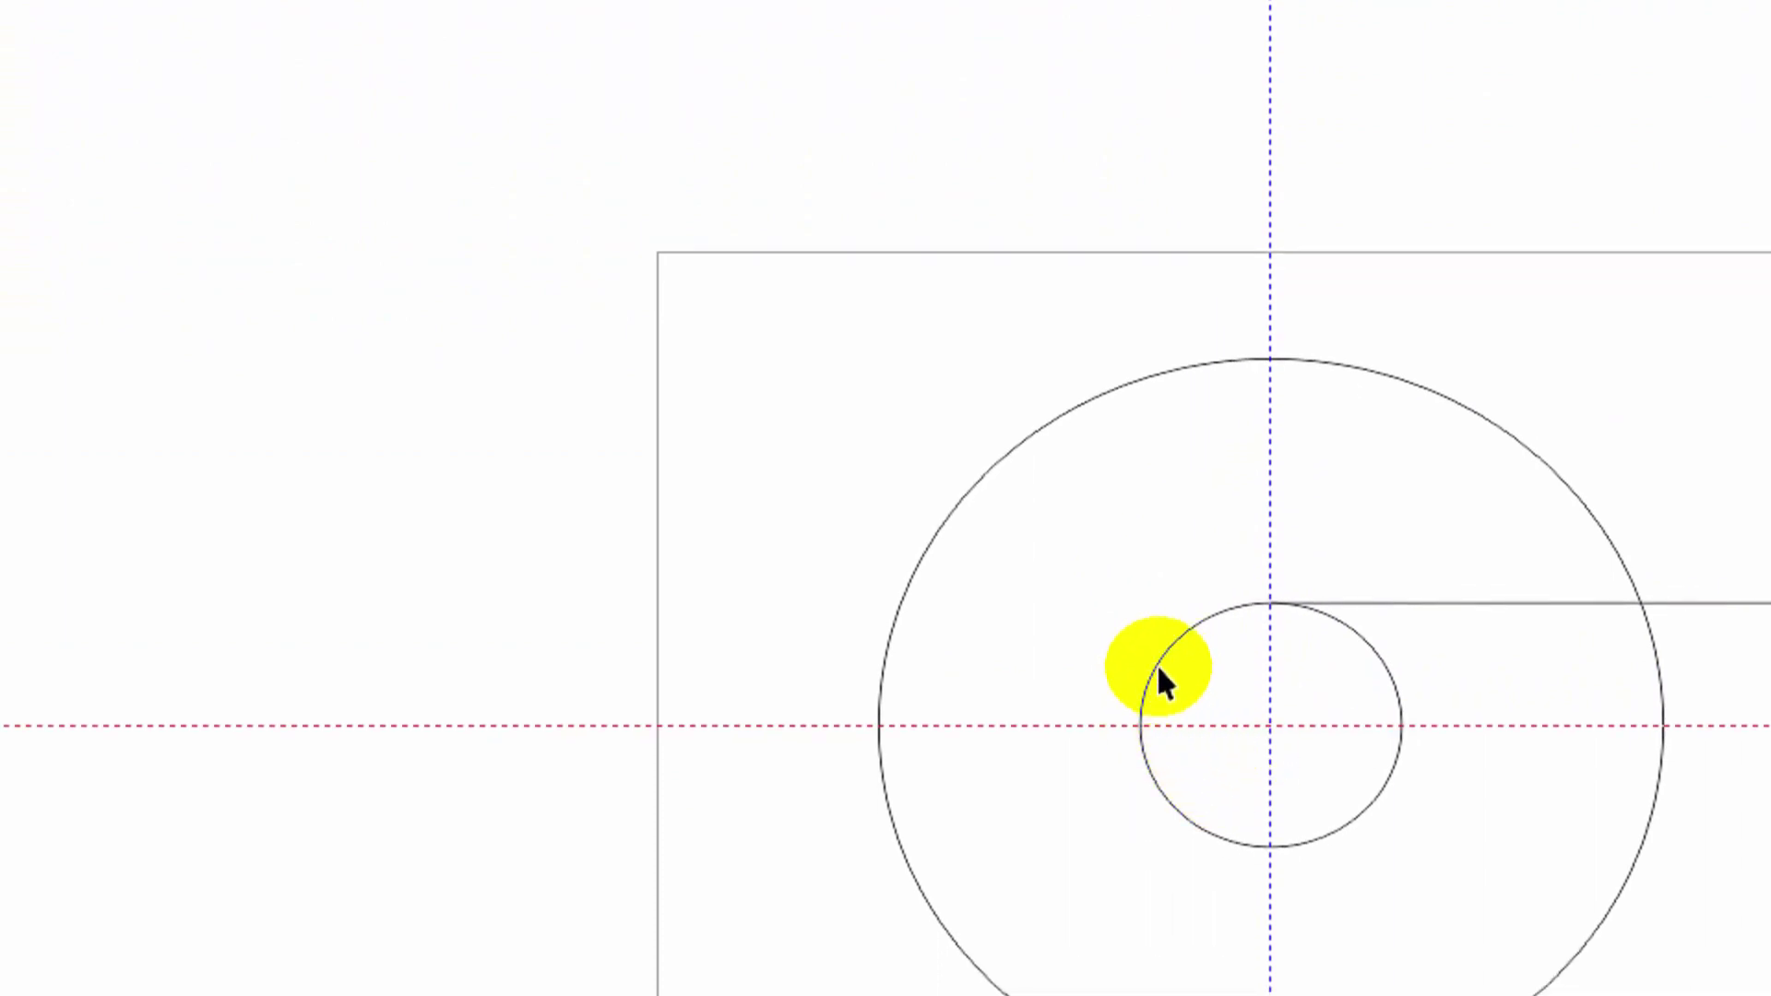
click(1159, 671)
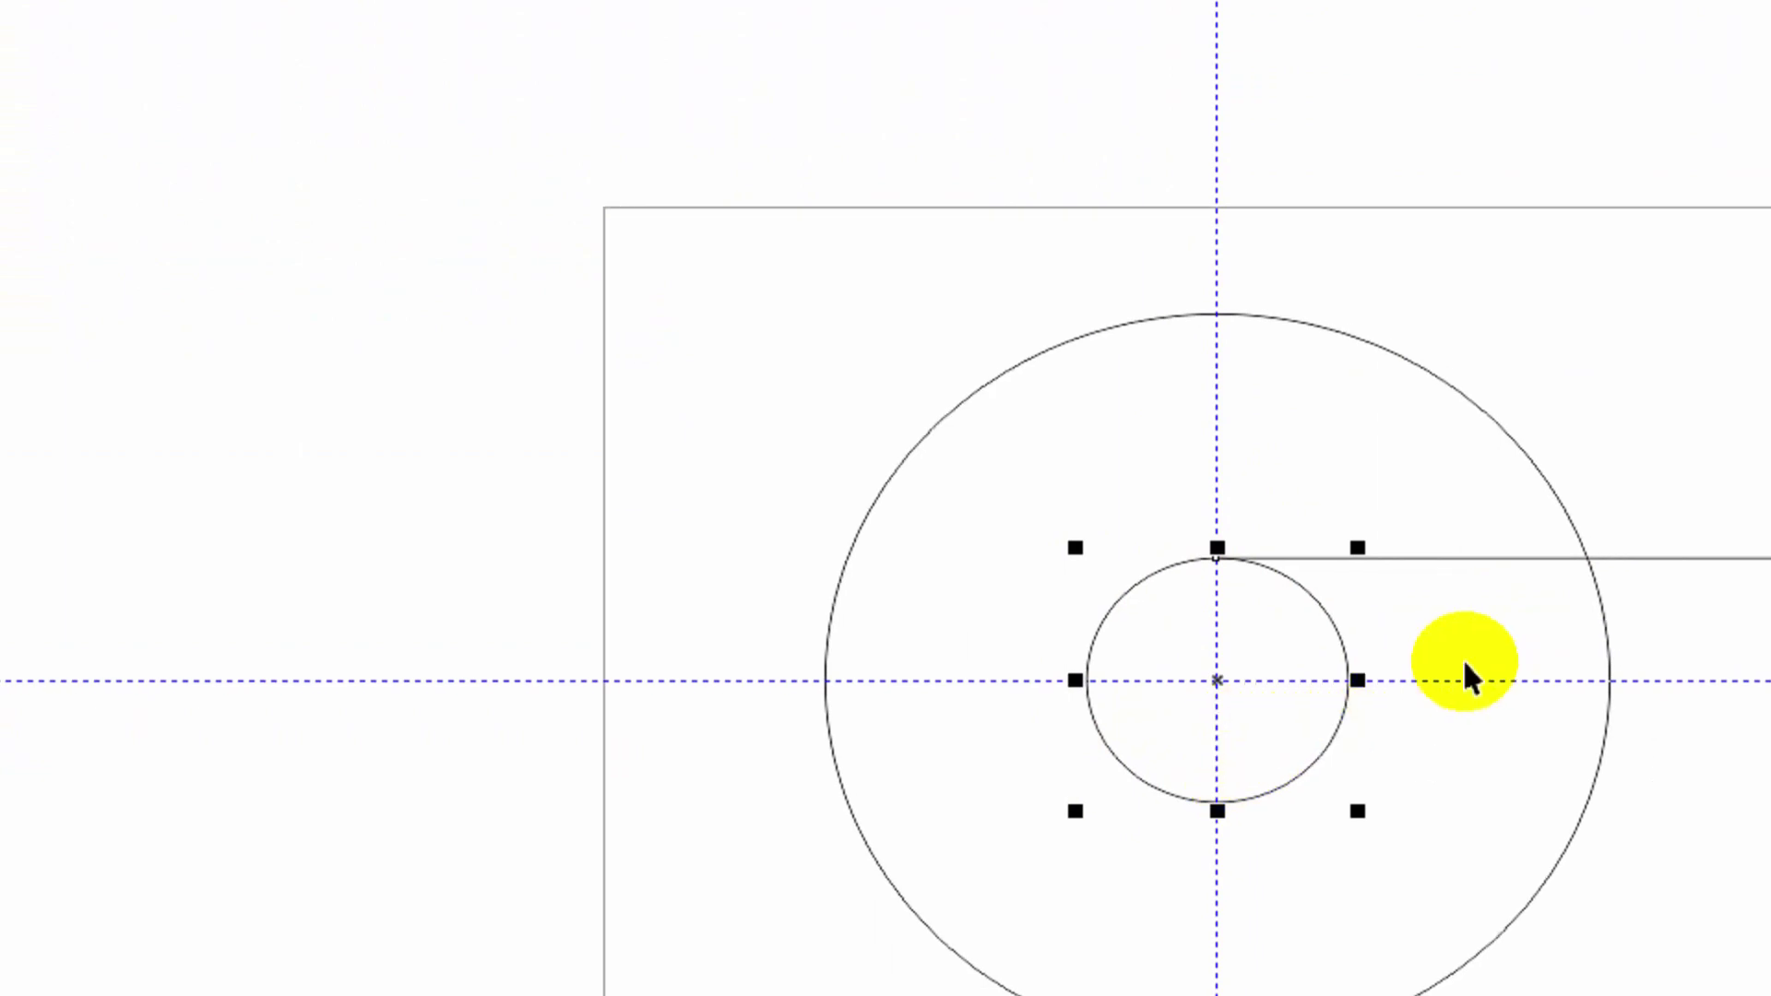
key(Escape)
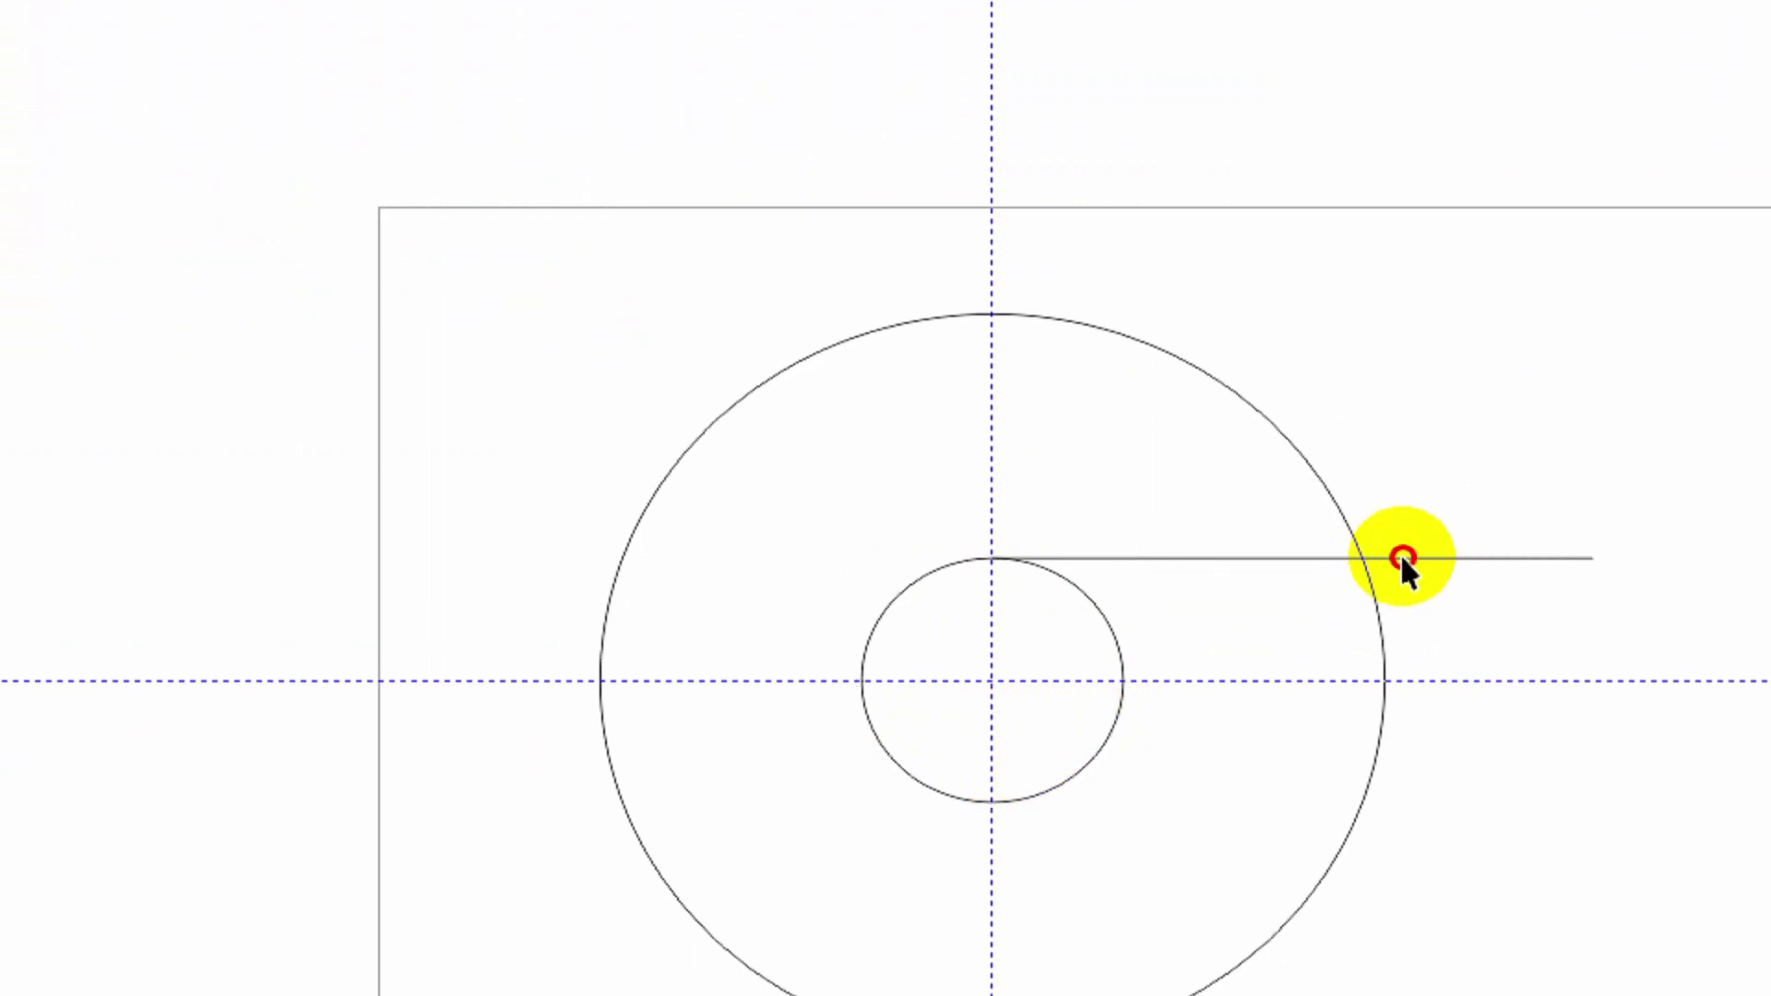
Move the horizontal line's centre of rotation to the centre of the circles
click(1401, 557)
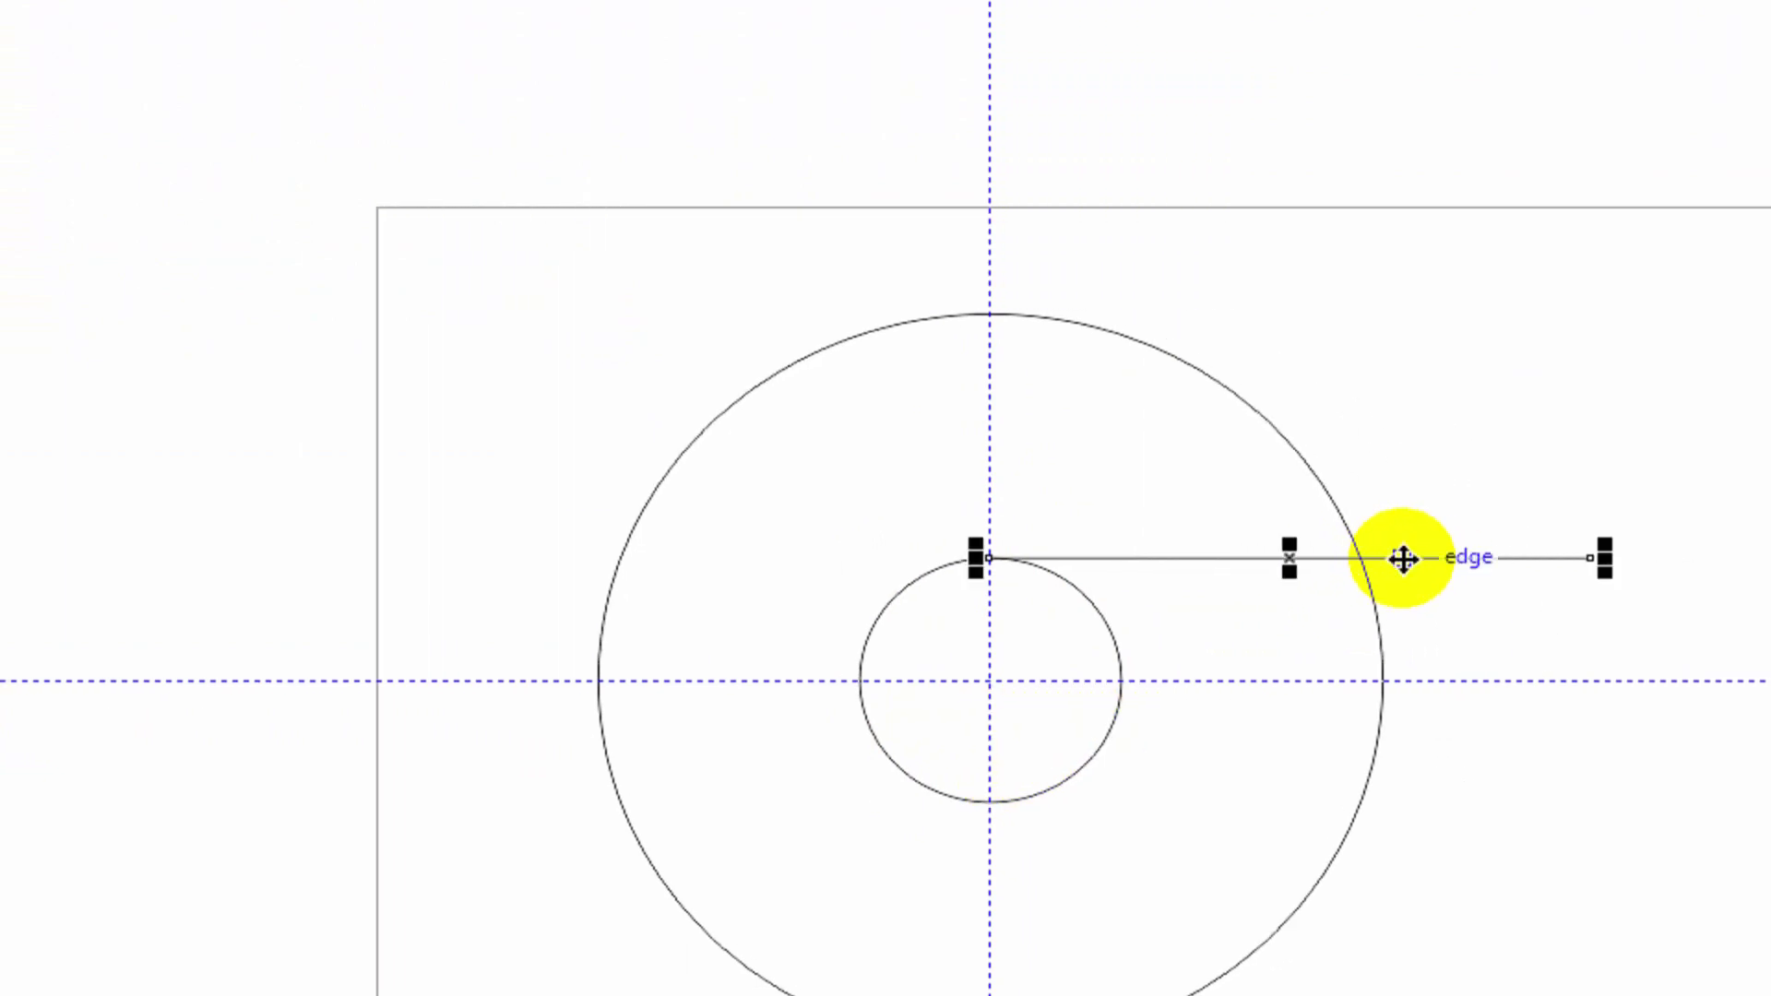
drag(1289, 557, 1292, 562)
click(1293, 559)
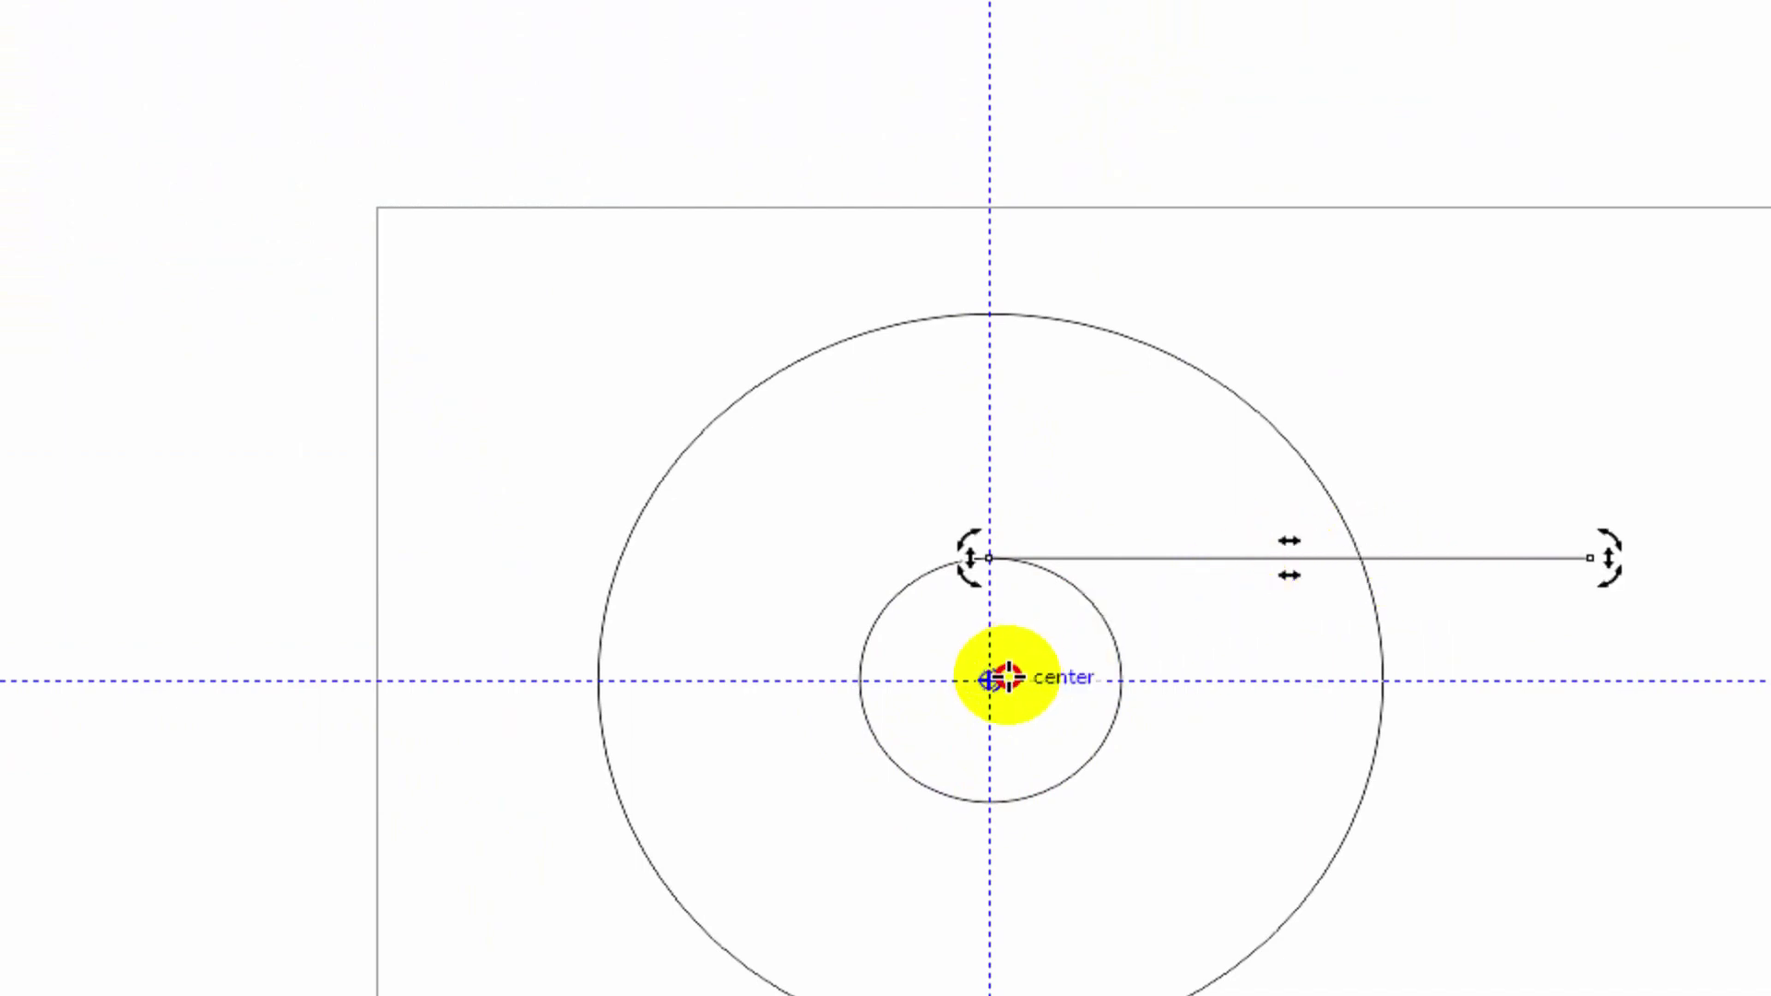
drag(991, 682, 989, 681)
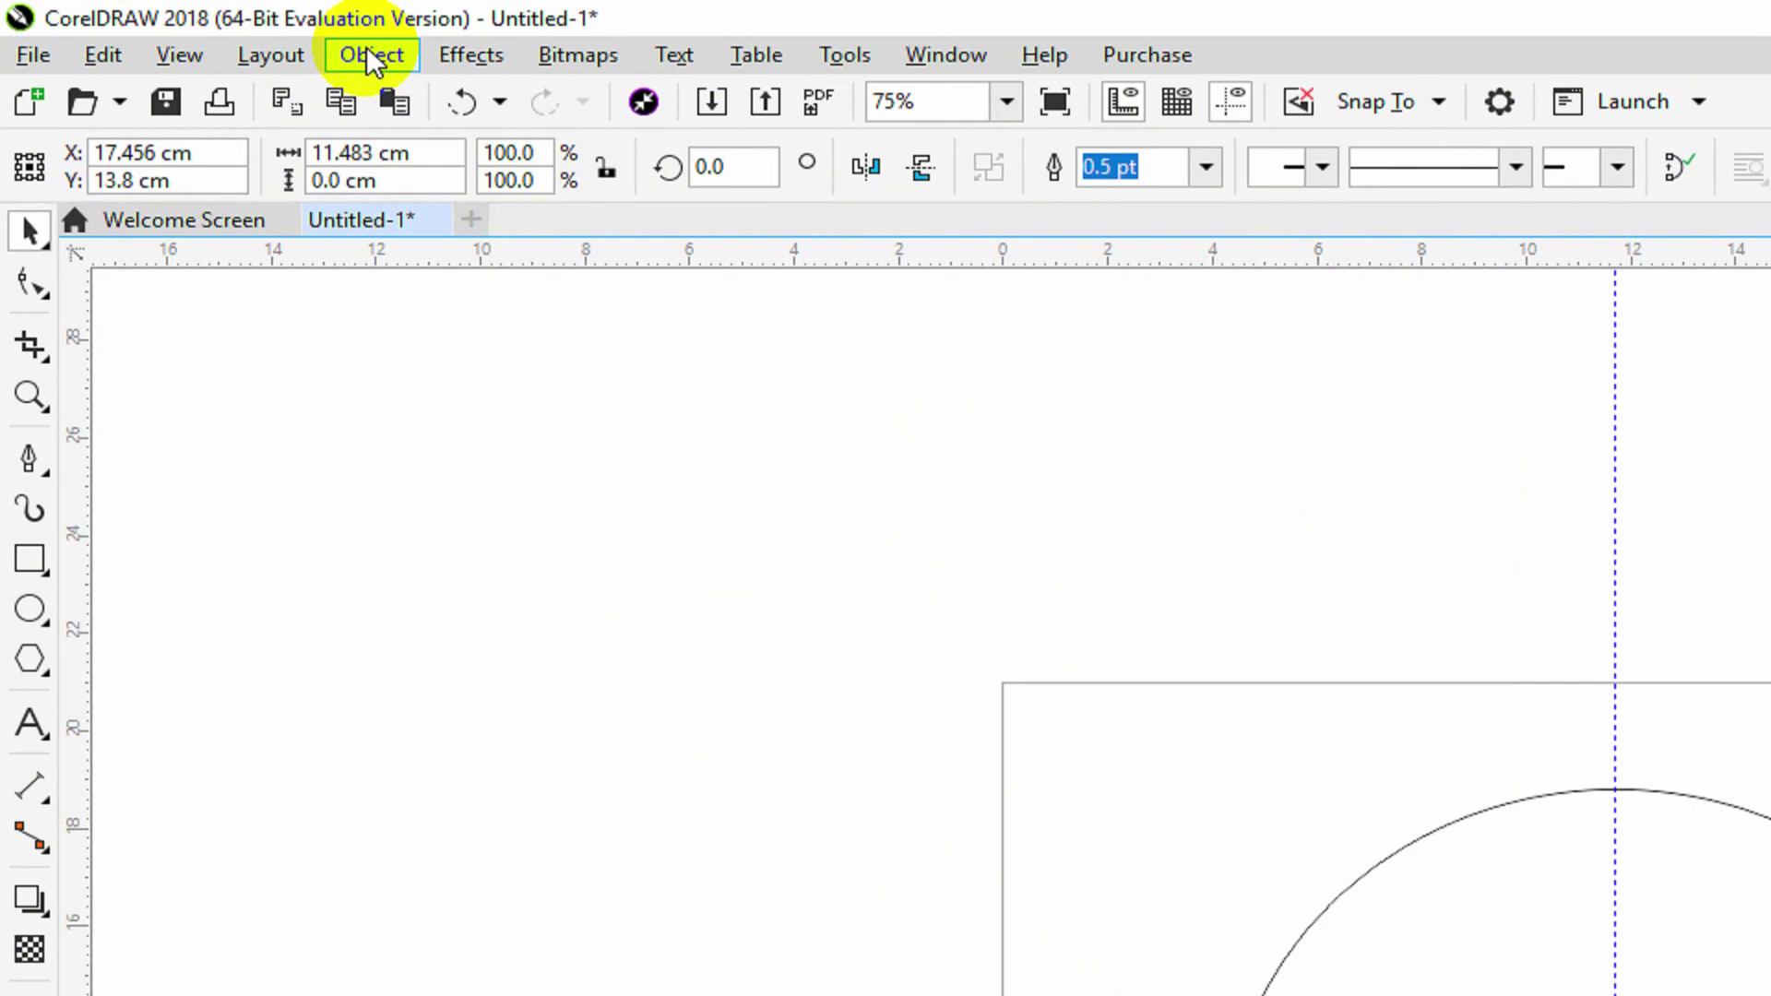
Rotate the horizontal line by 360/3 degrees around the circles' centre with 2 copies
click(368, 54)
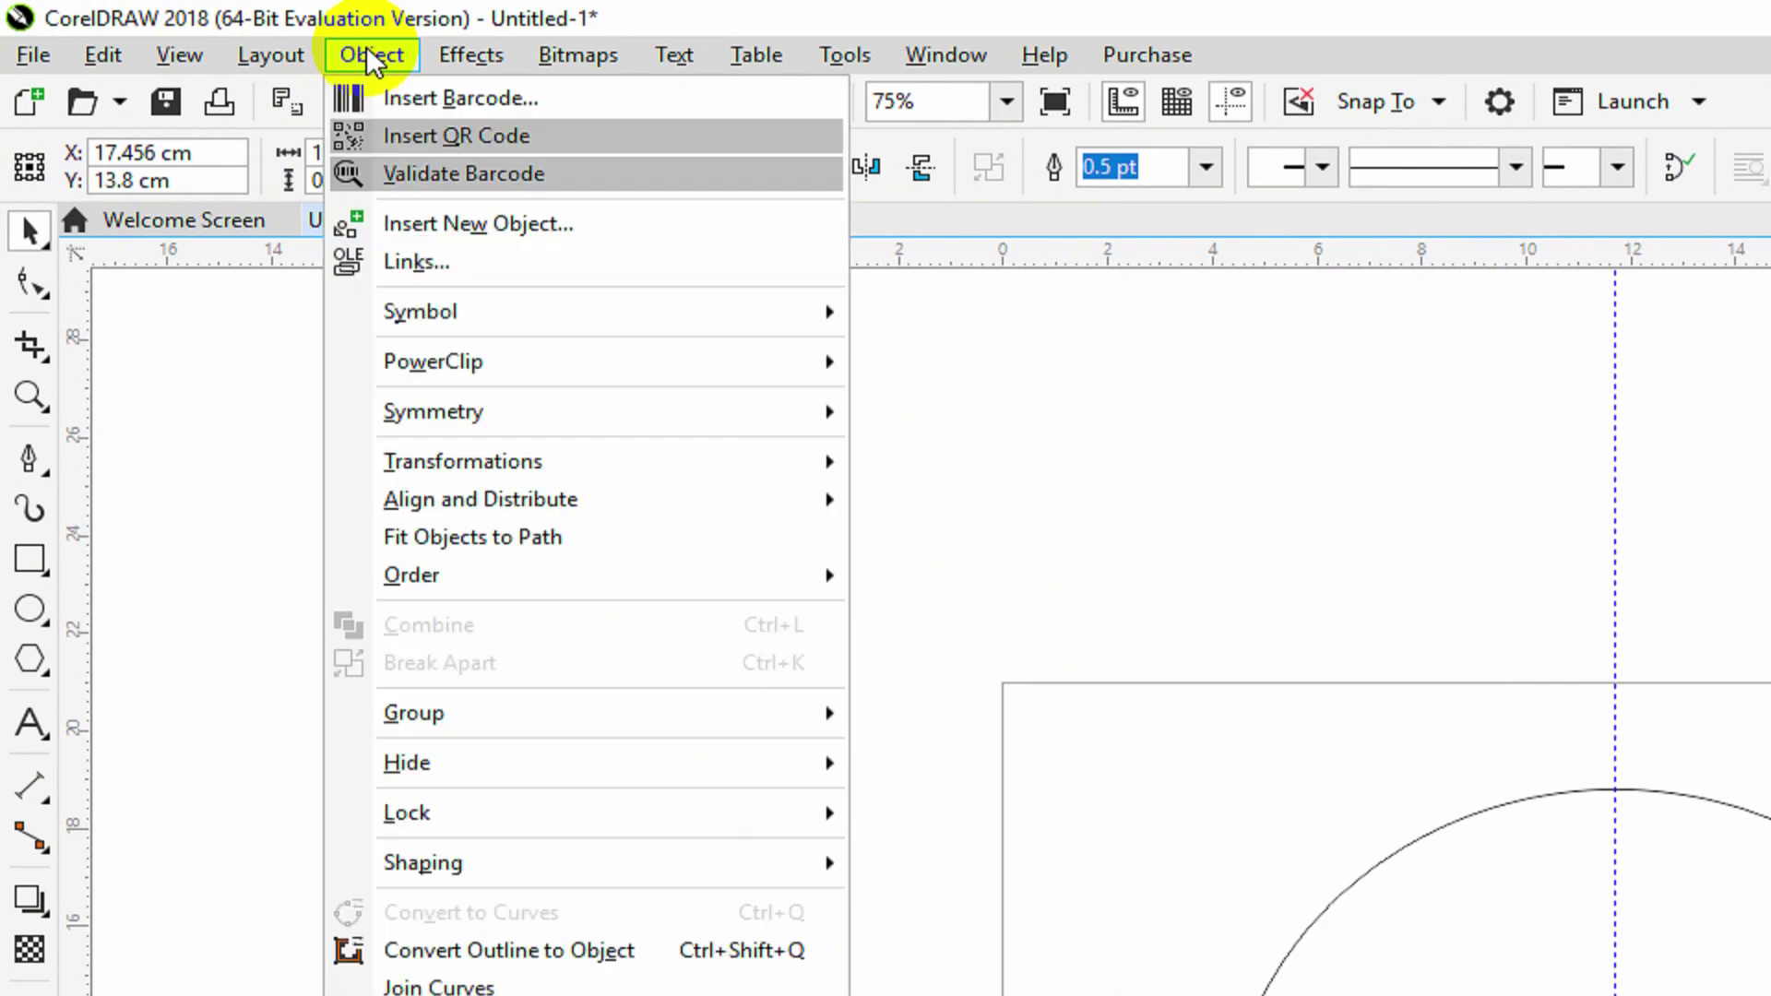
mouse_move(450, 467)
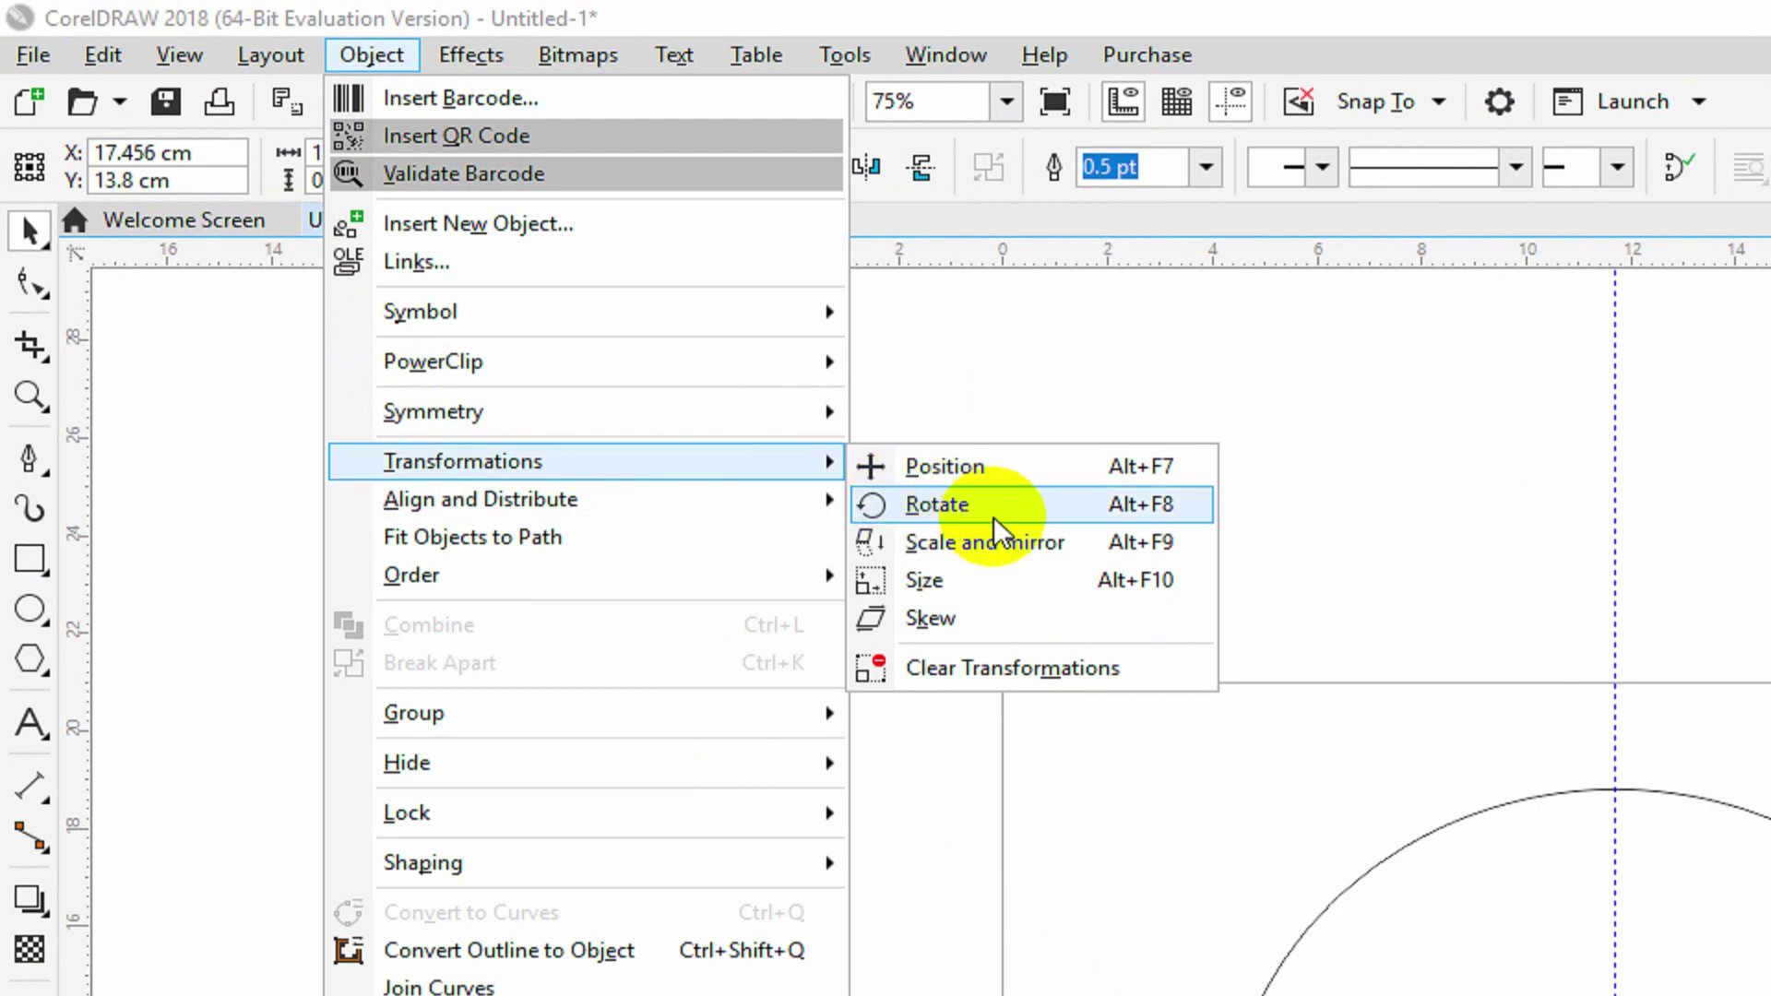
click(1127, 505)
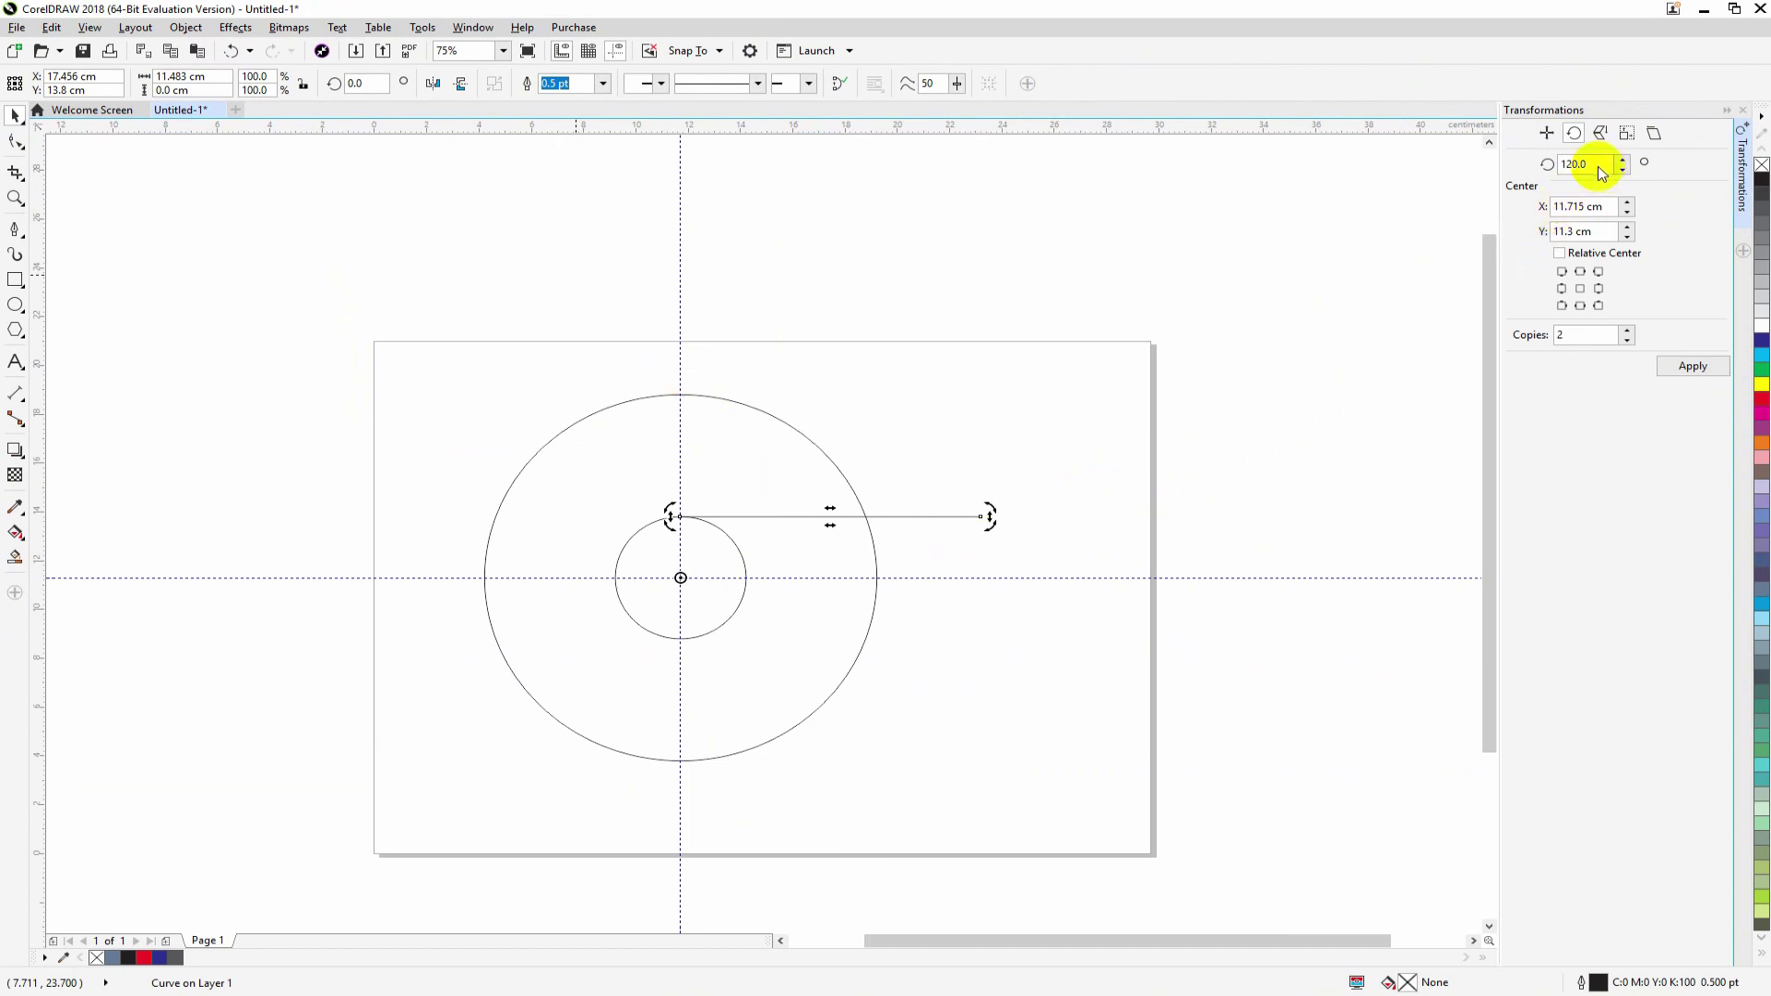
click(1557, 163)
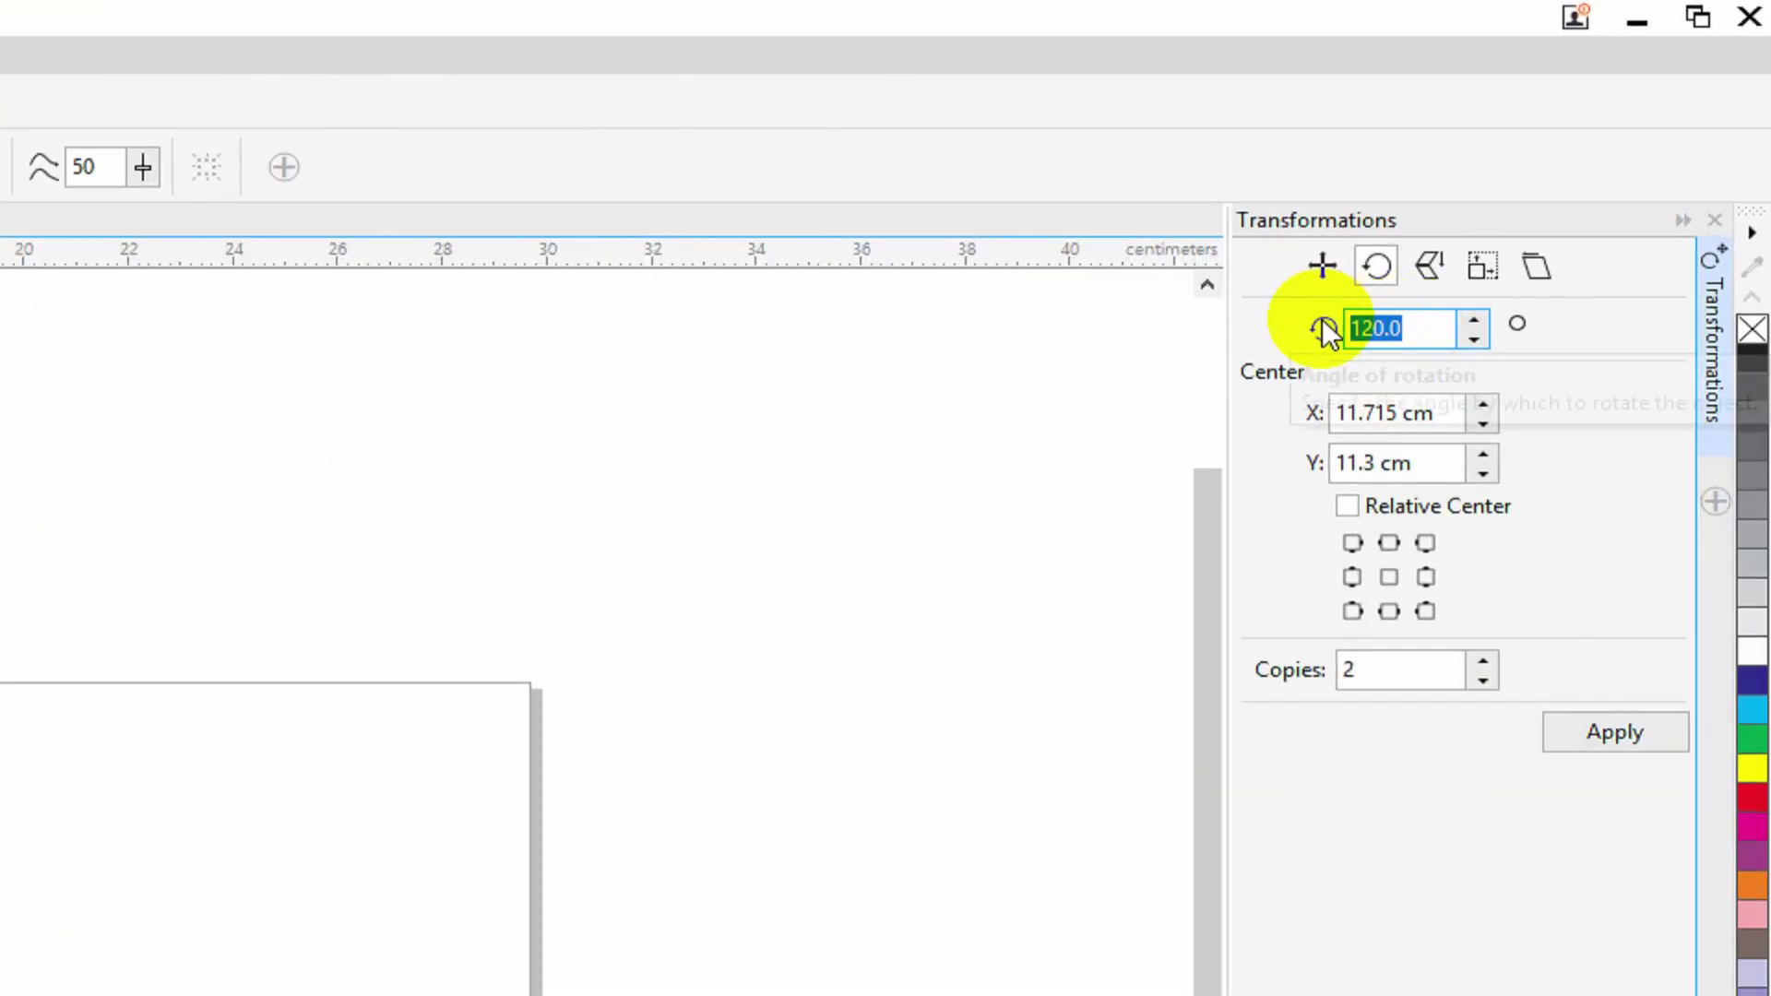
text(36)
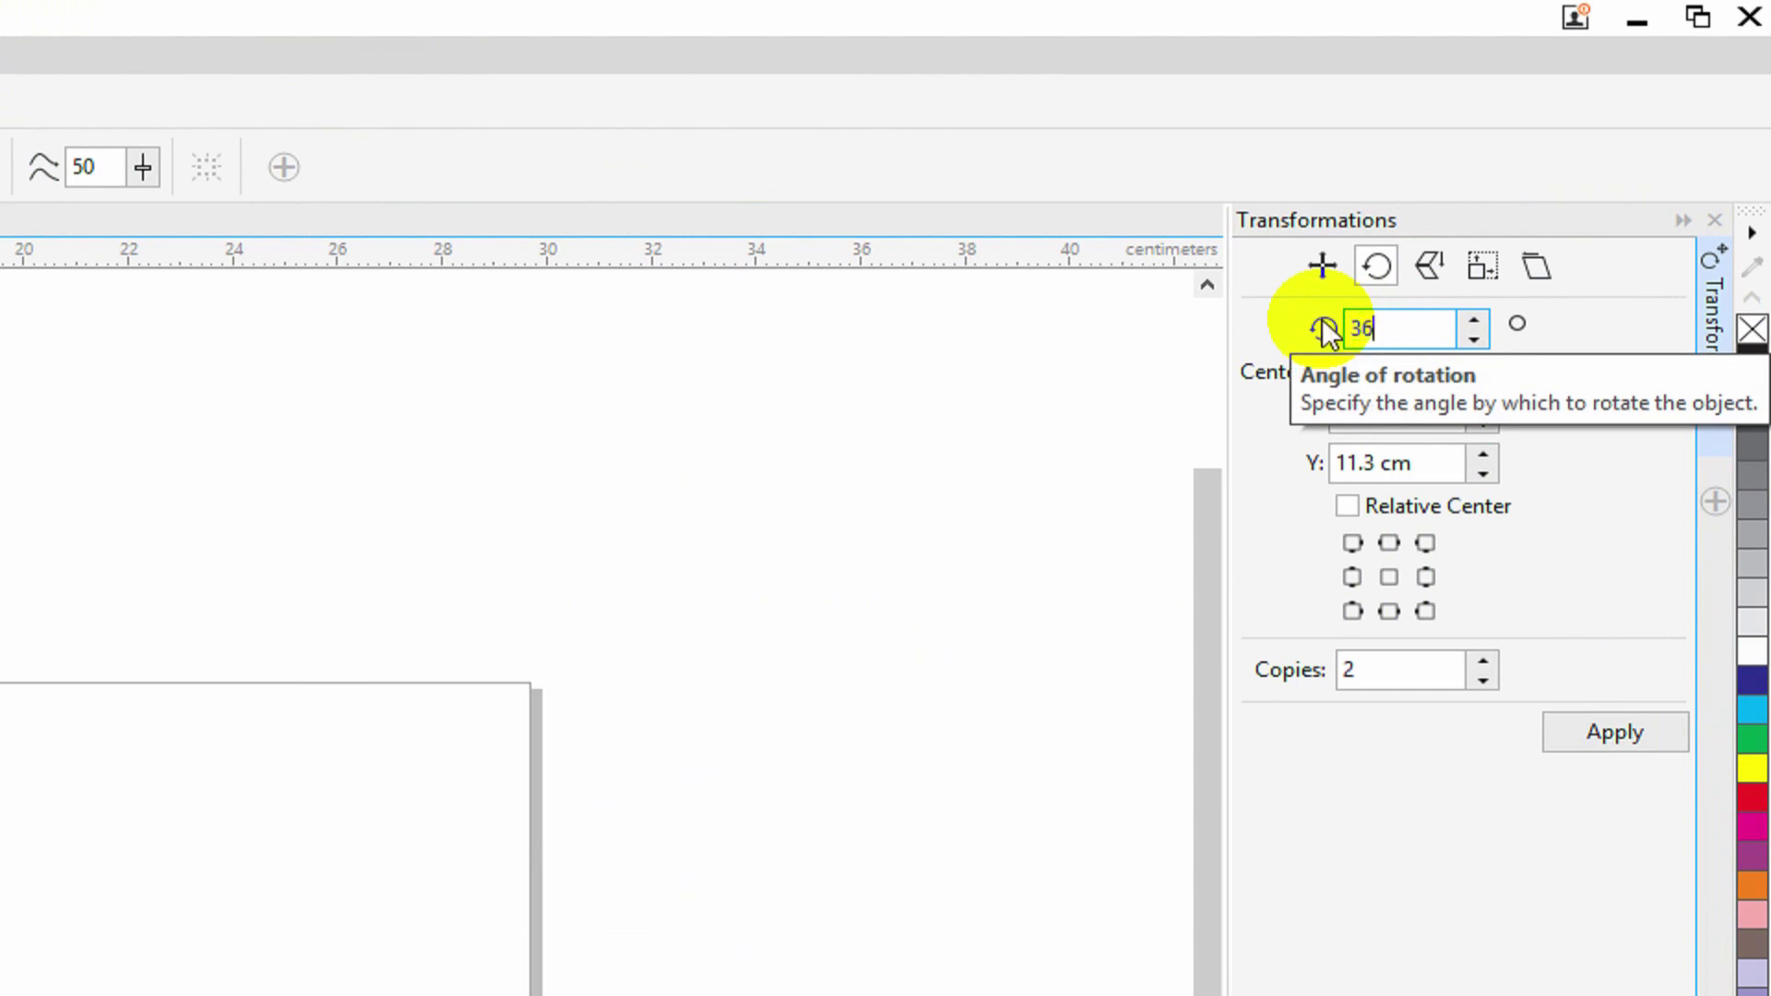
text(0/3)
click(1396, 674)
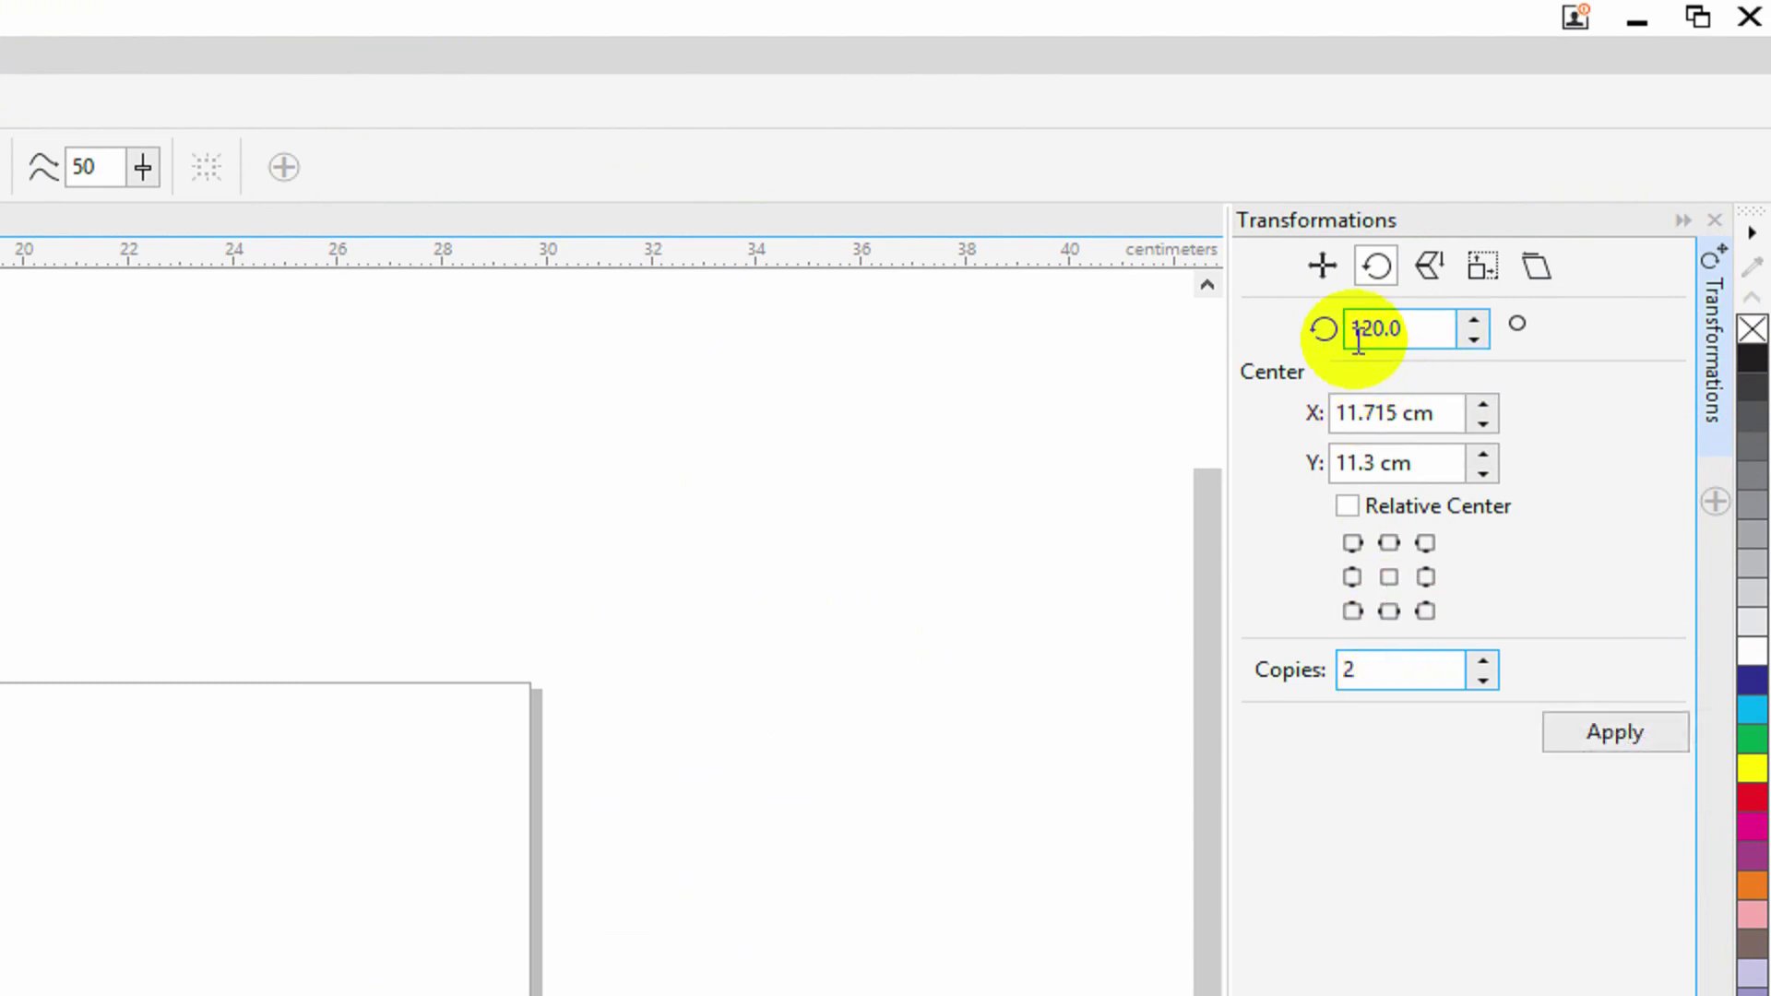
double_click(1365, 671)
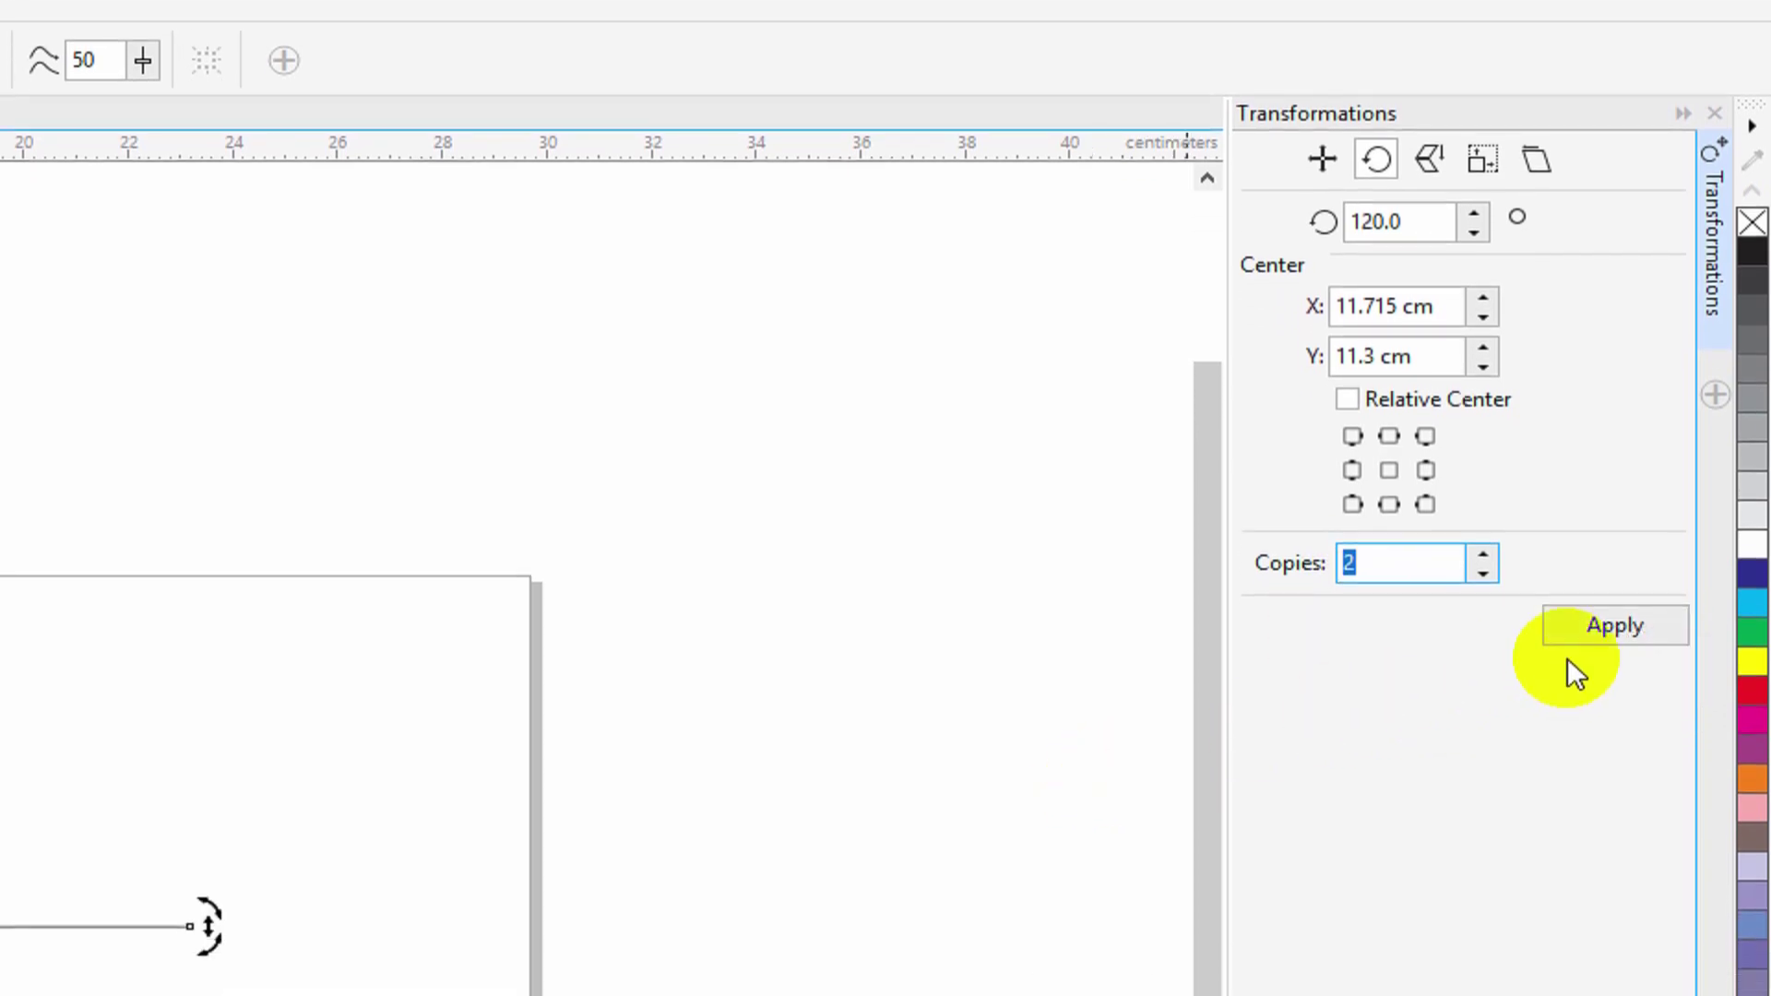
click(1608, 623)
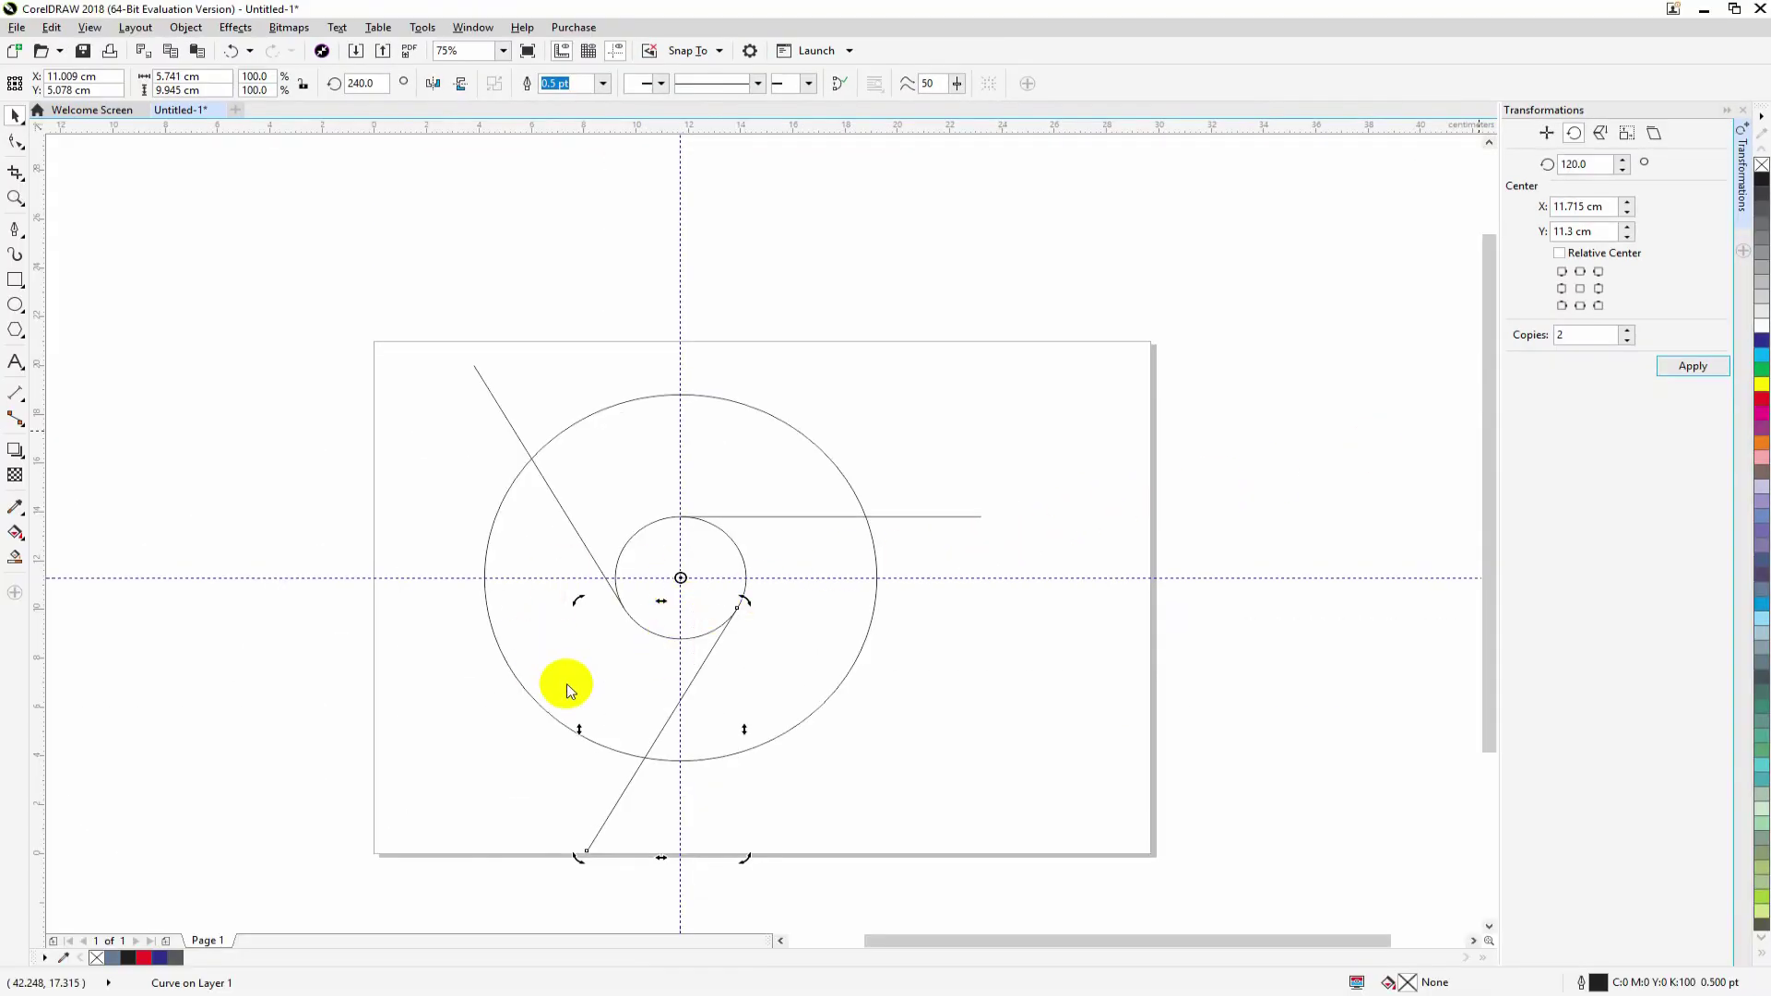
click(660, 529)
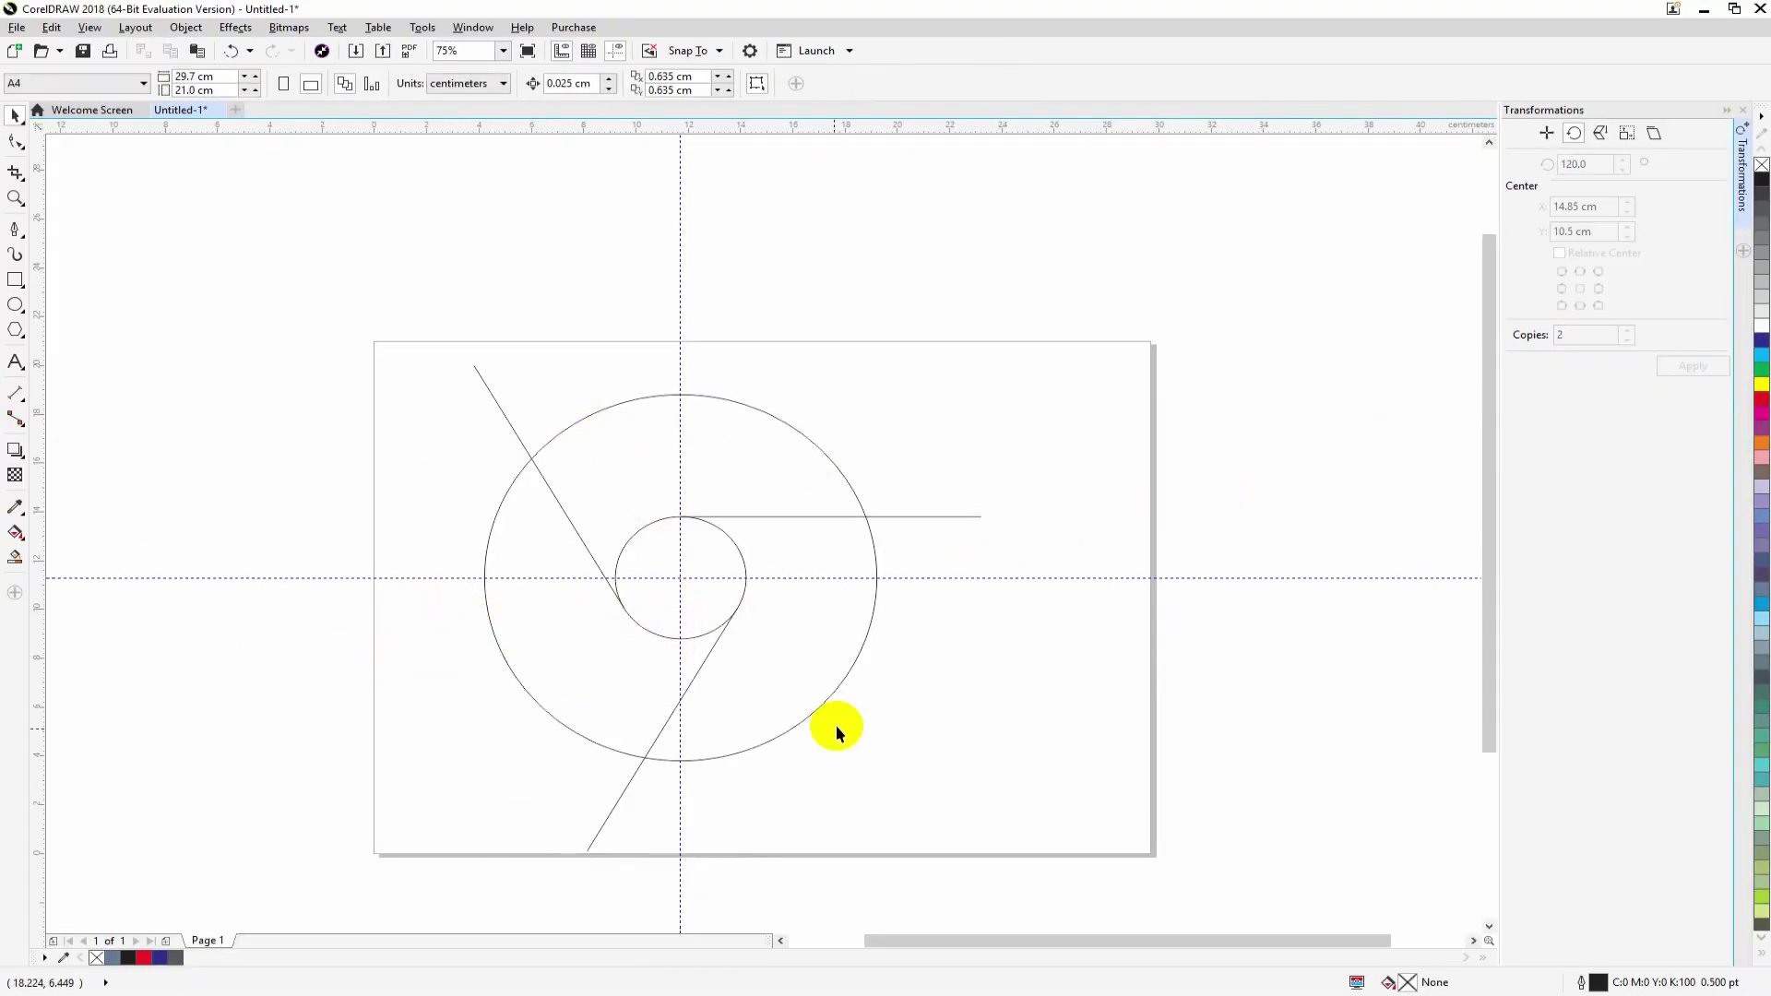
Smart Fill the three ring areas between the two circles, divided by the tangent lines, with the blue-grey colour
click(861, 646)
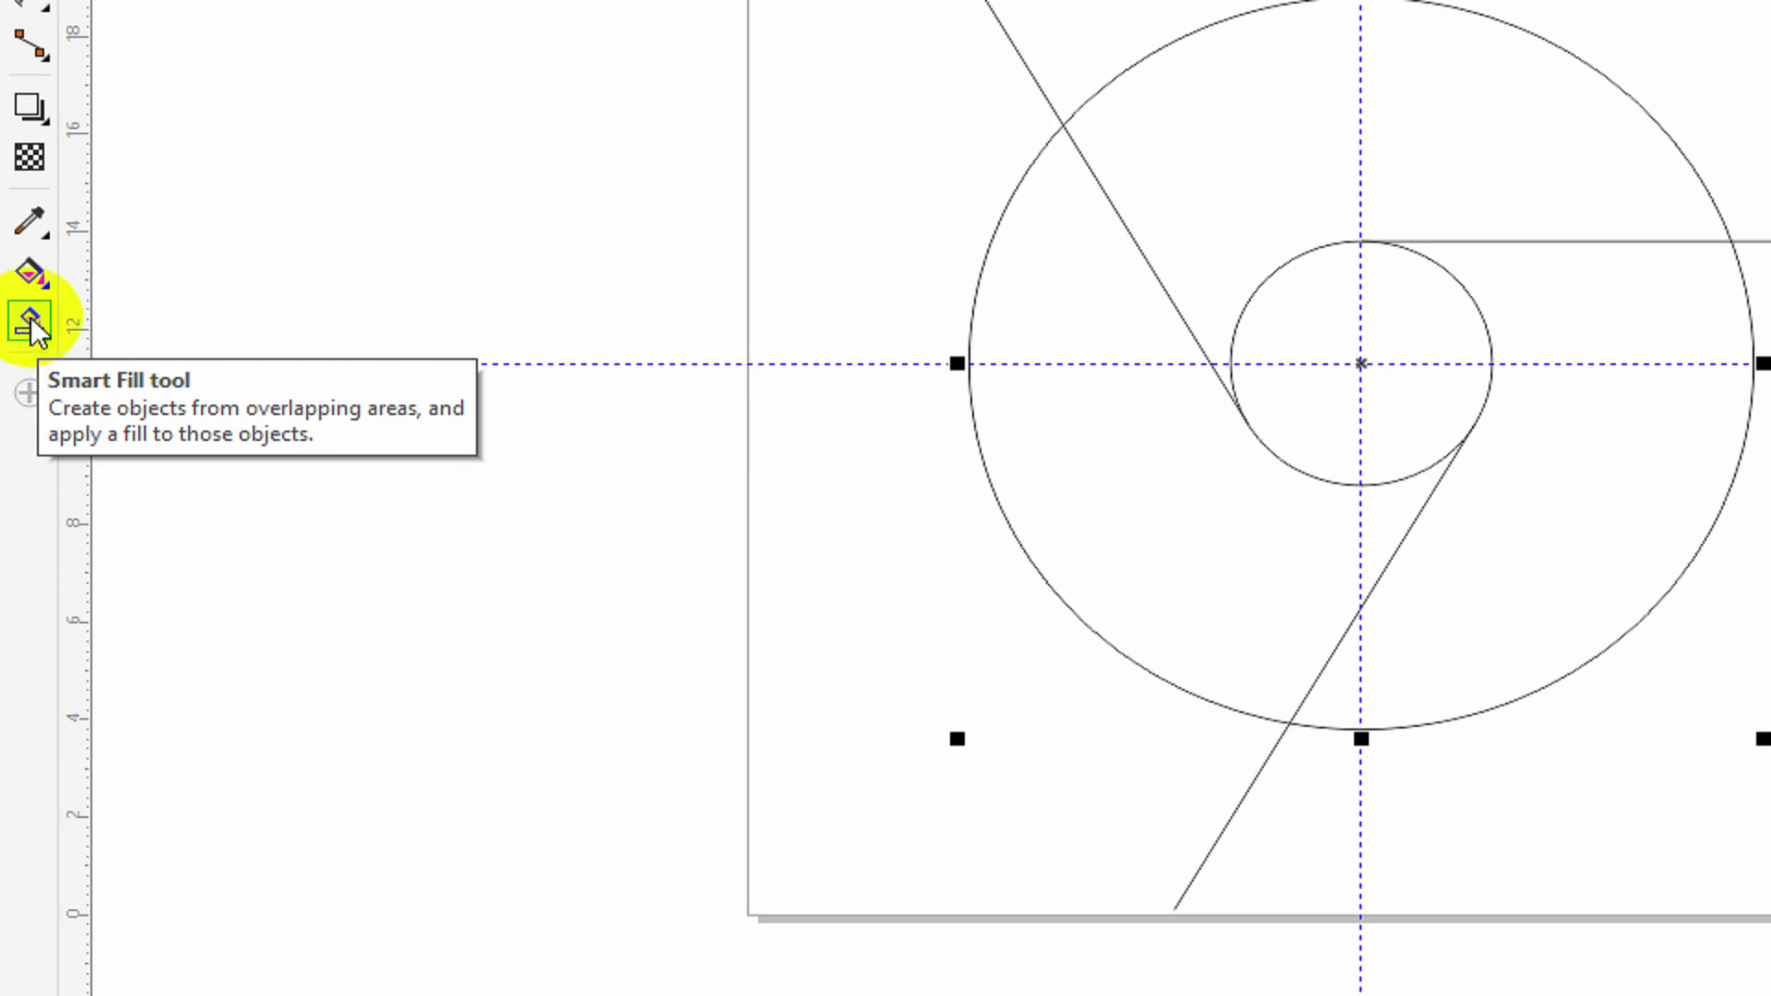
click(31, 325)
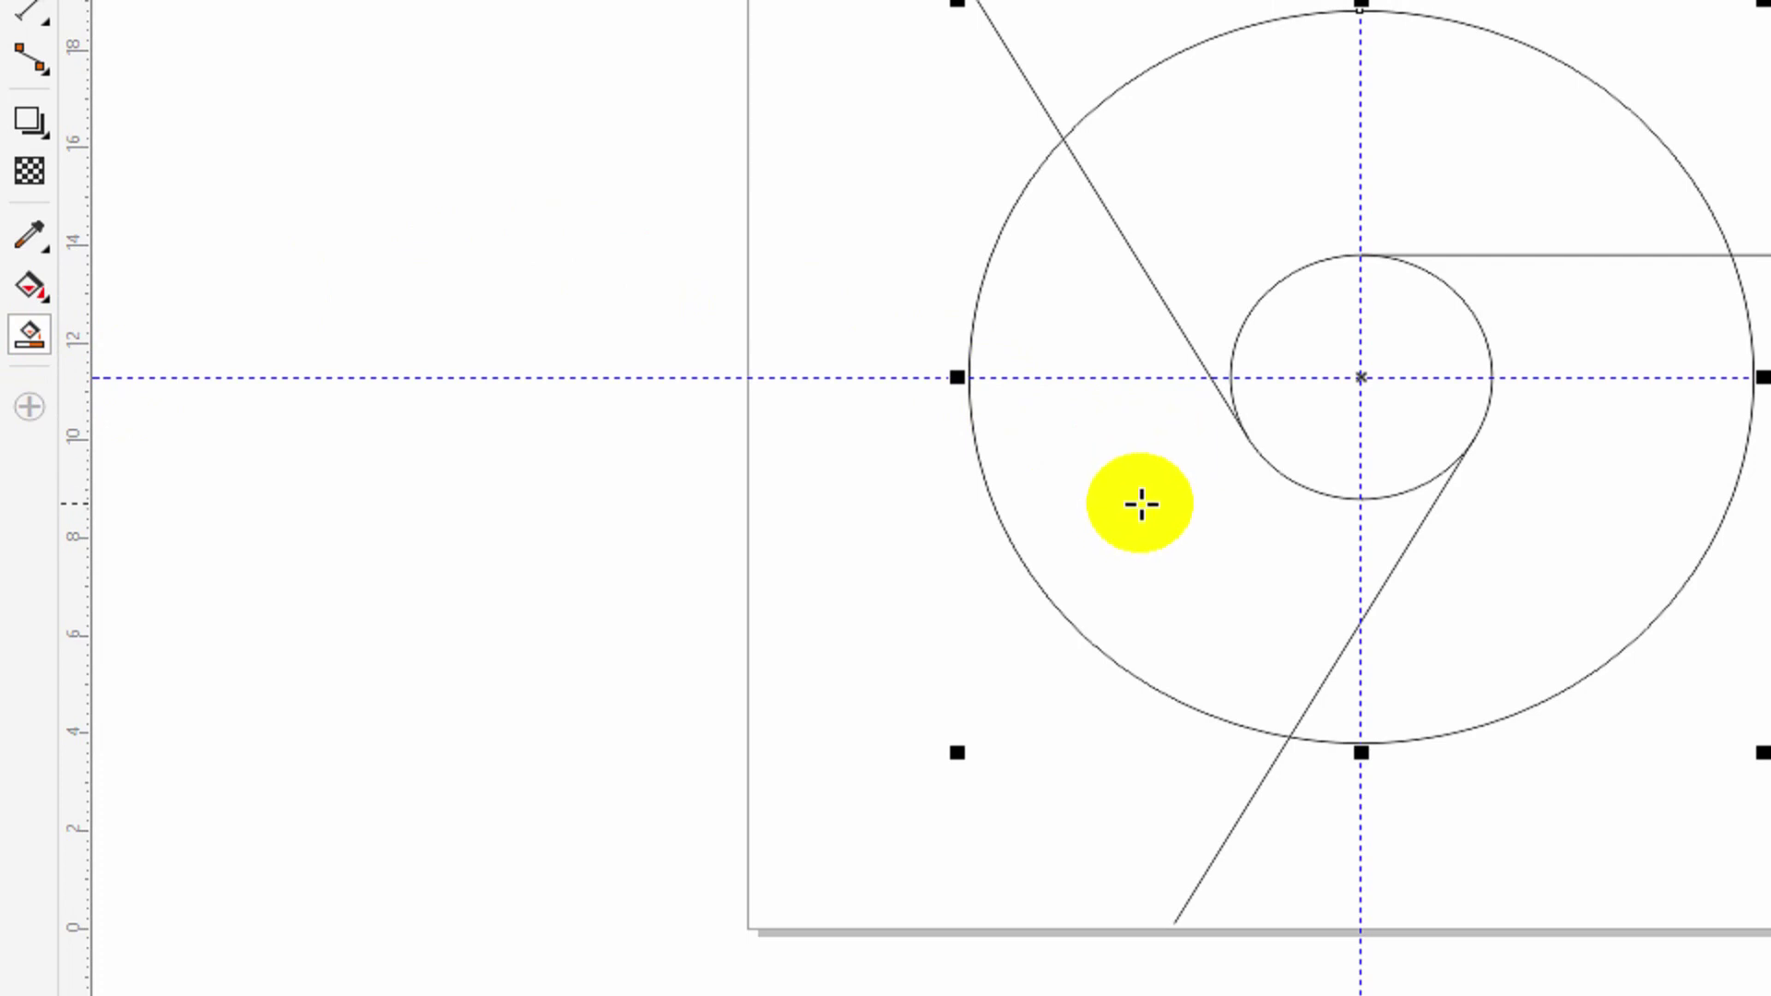
click(1141, 500)
click(1308, 128)
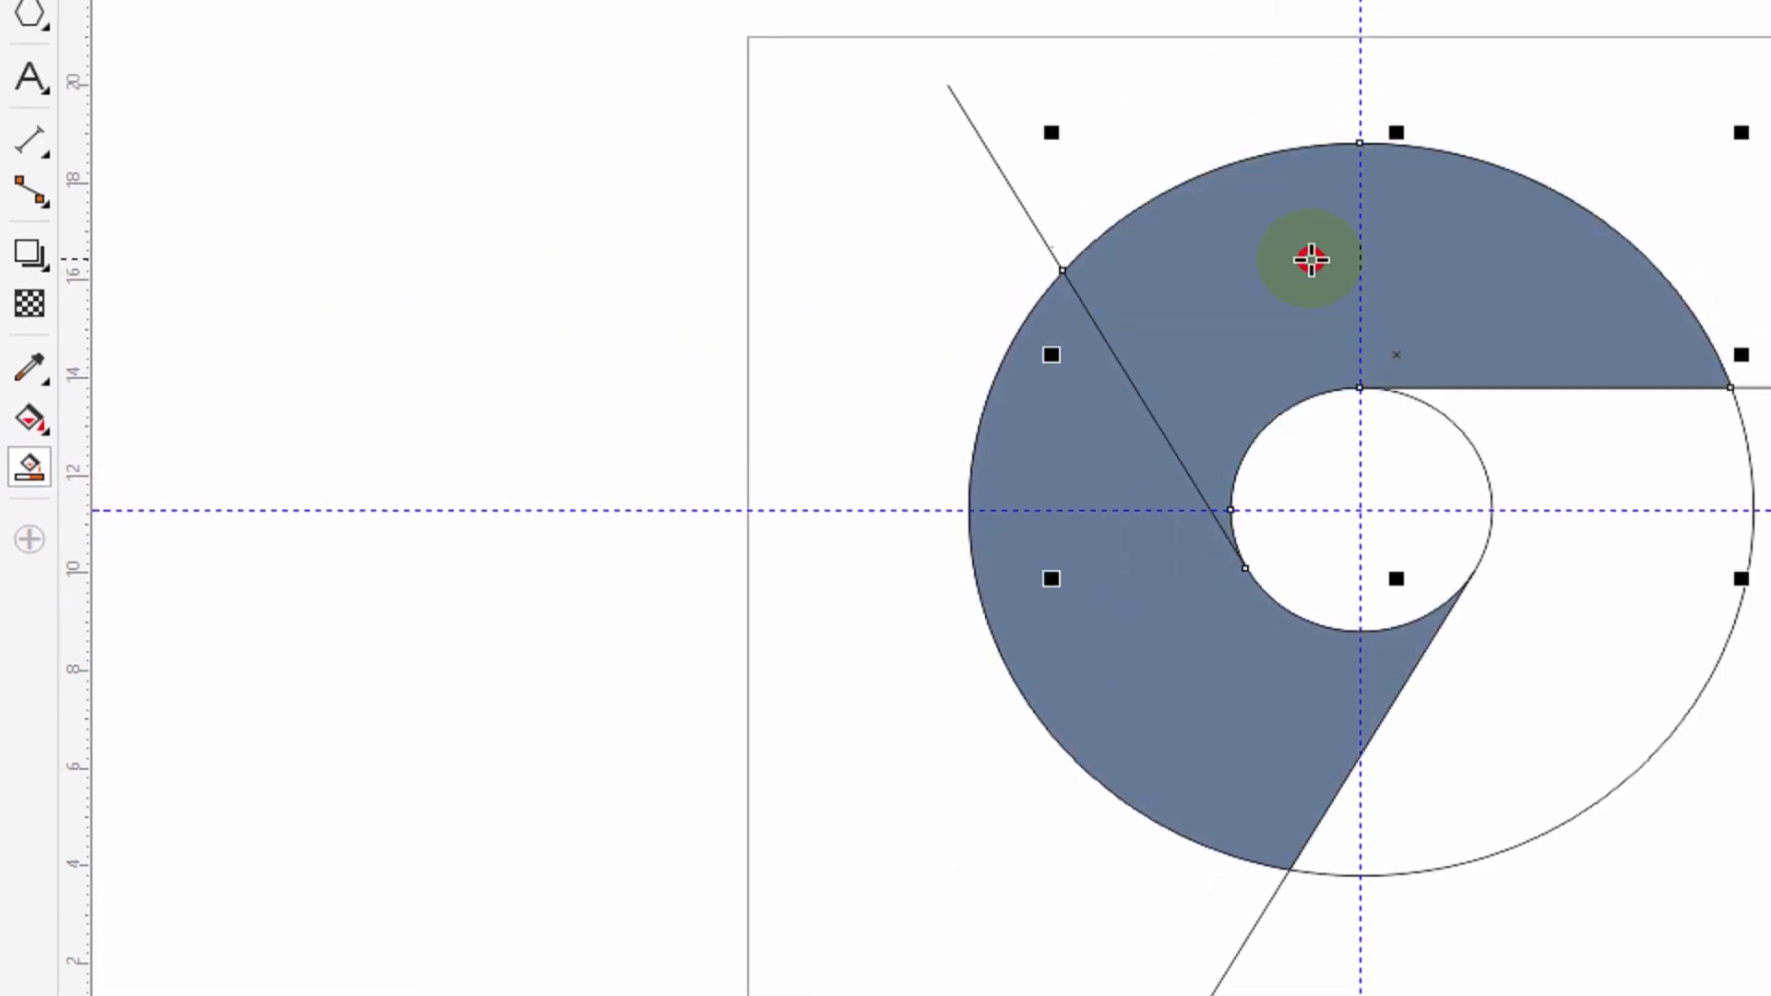
click(1439, 636)
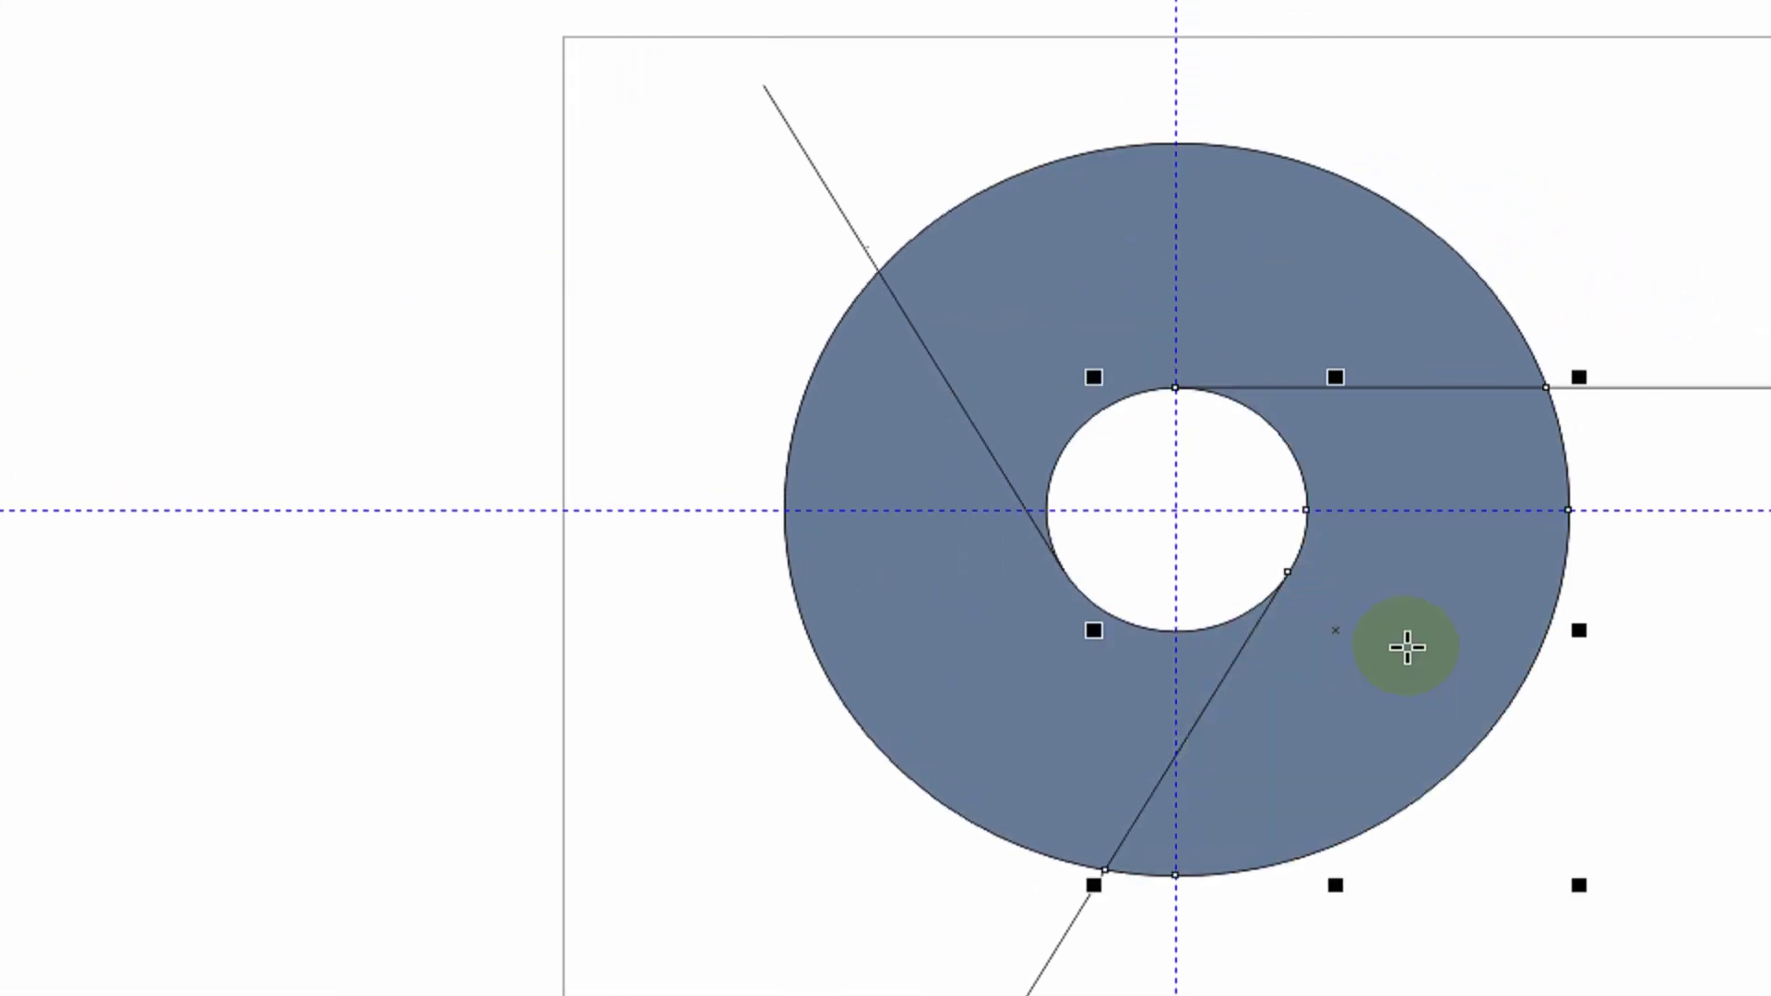
click(1407, 683)
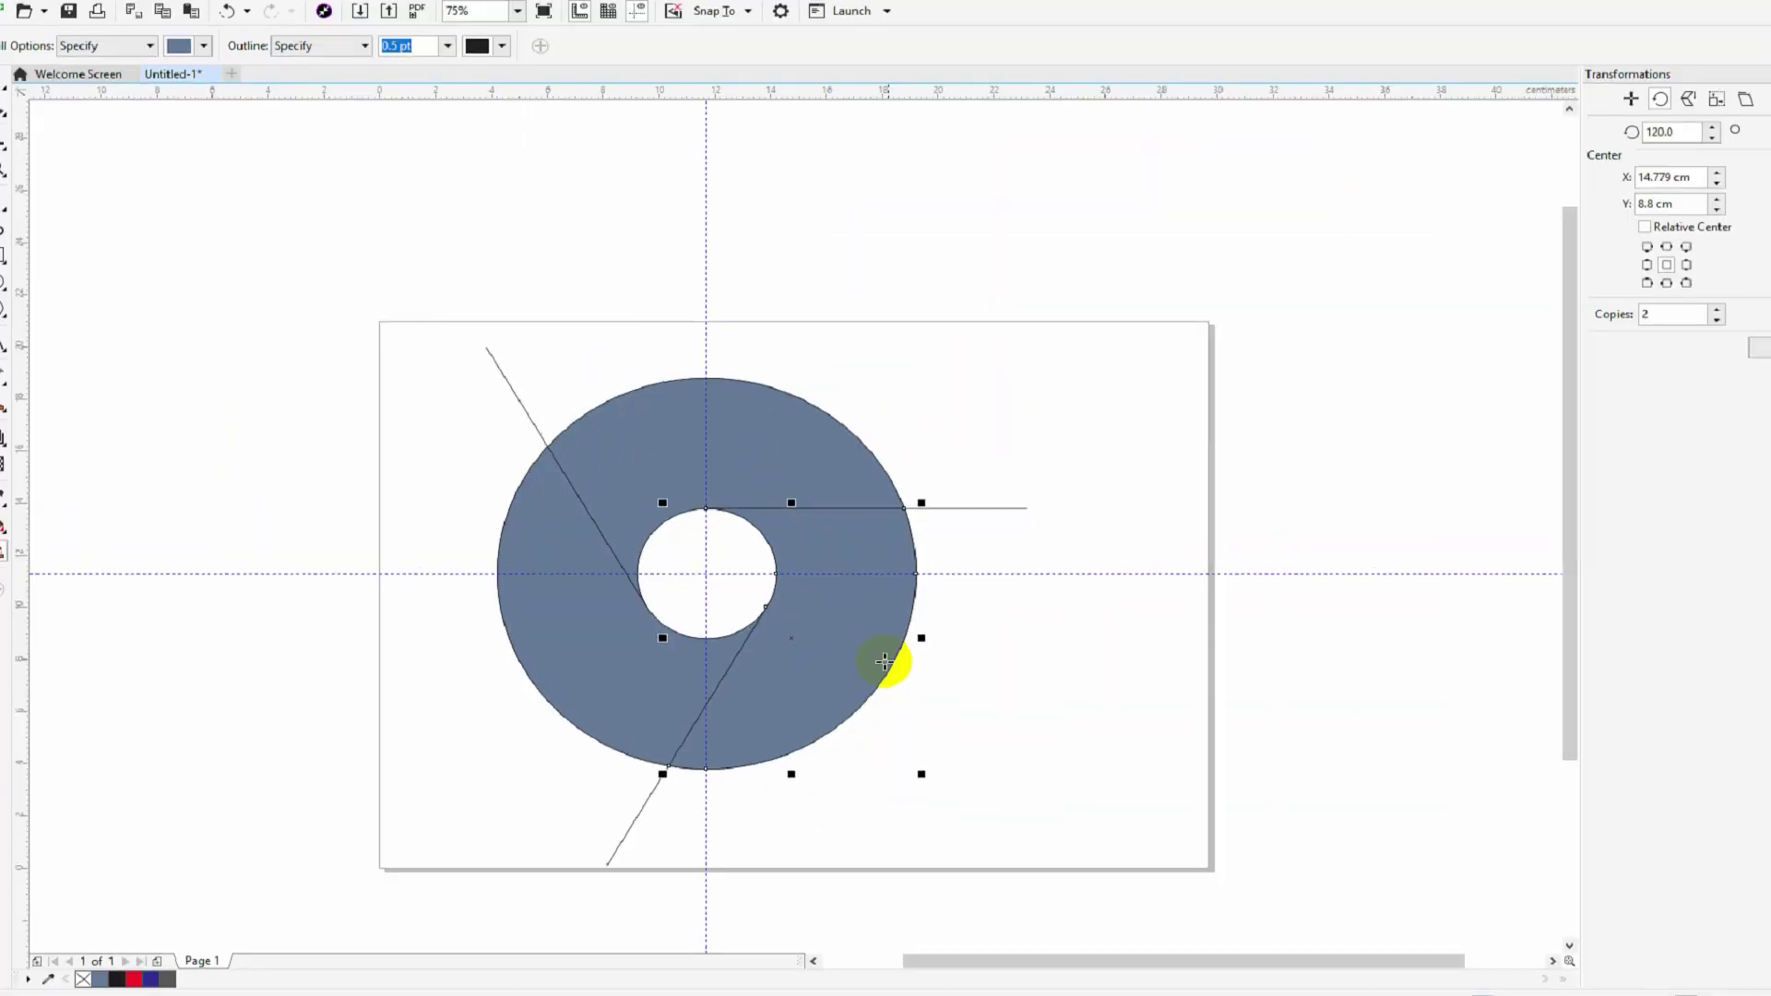
click(1036, 510)
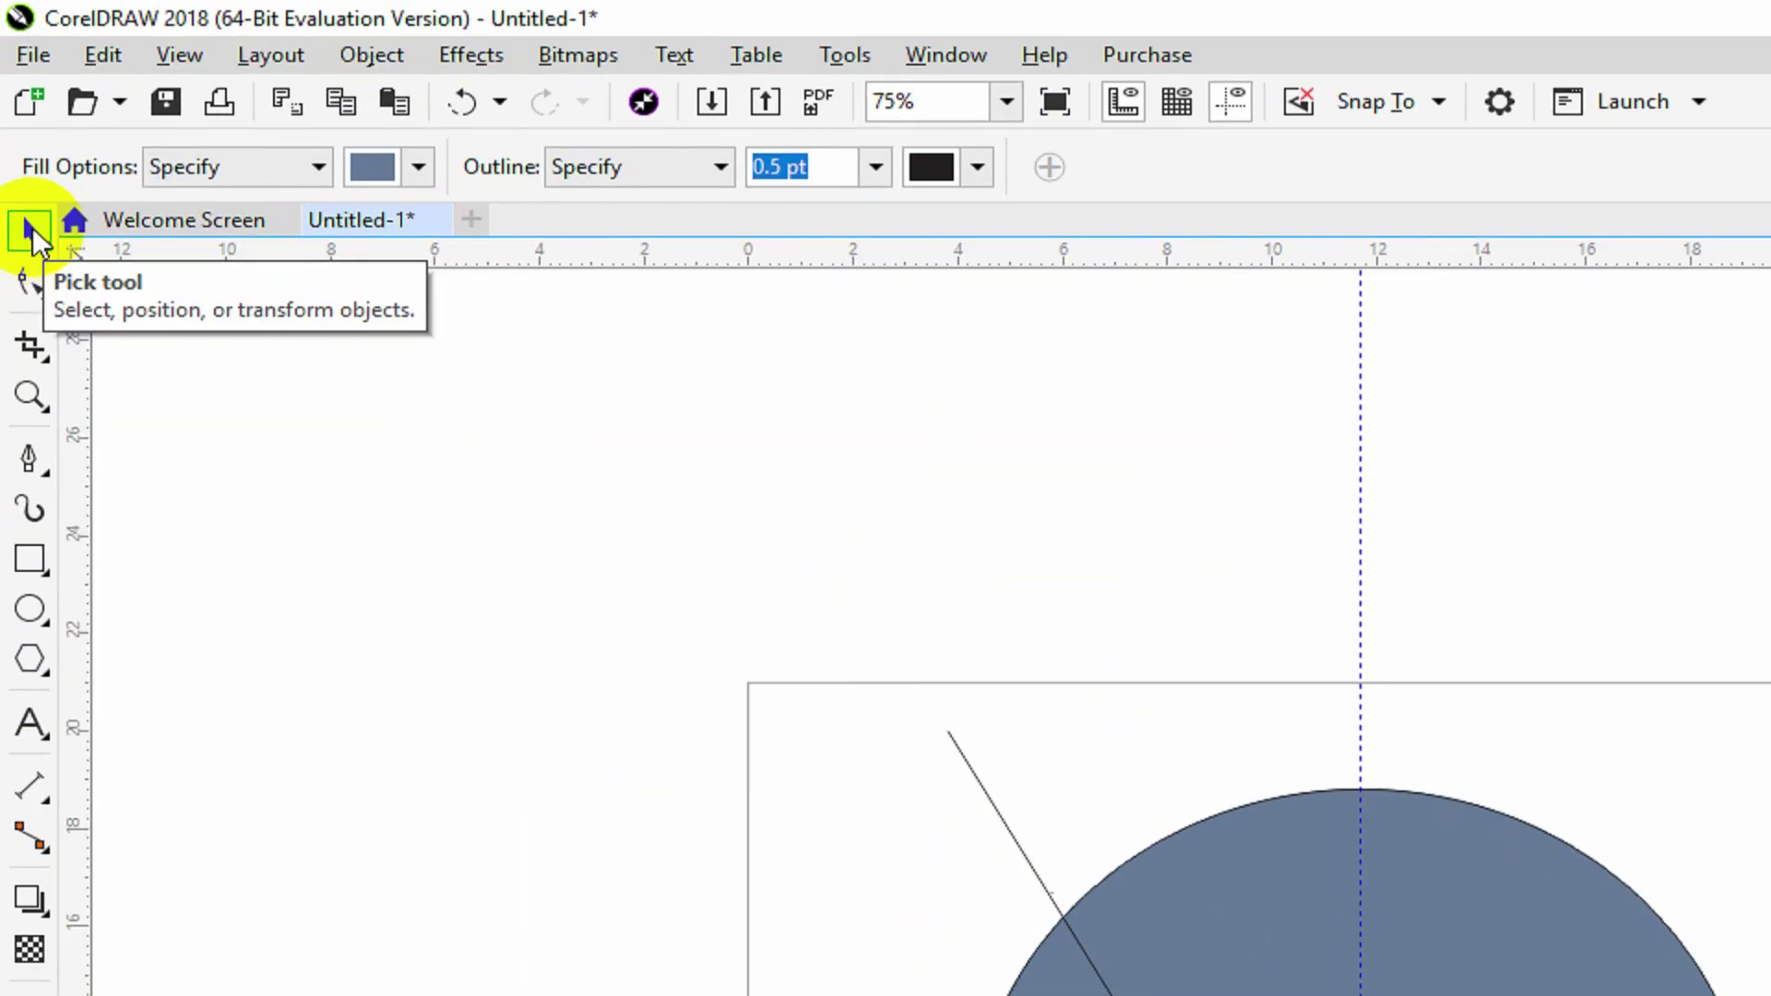
Delete the three tangent lines that extend past the outer circle
click(13, 116)
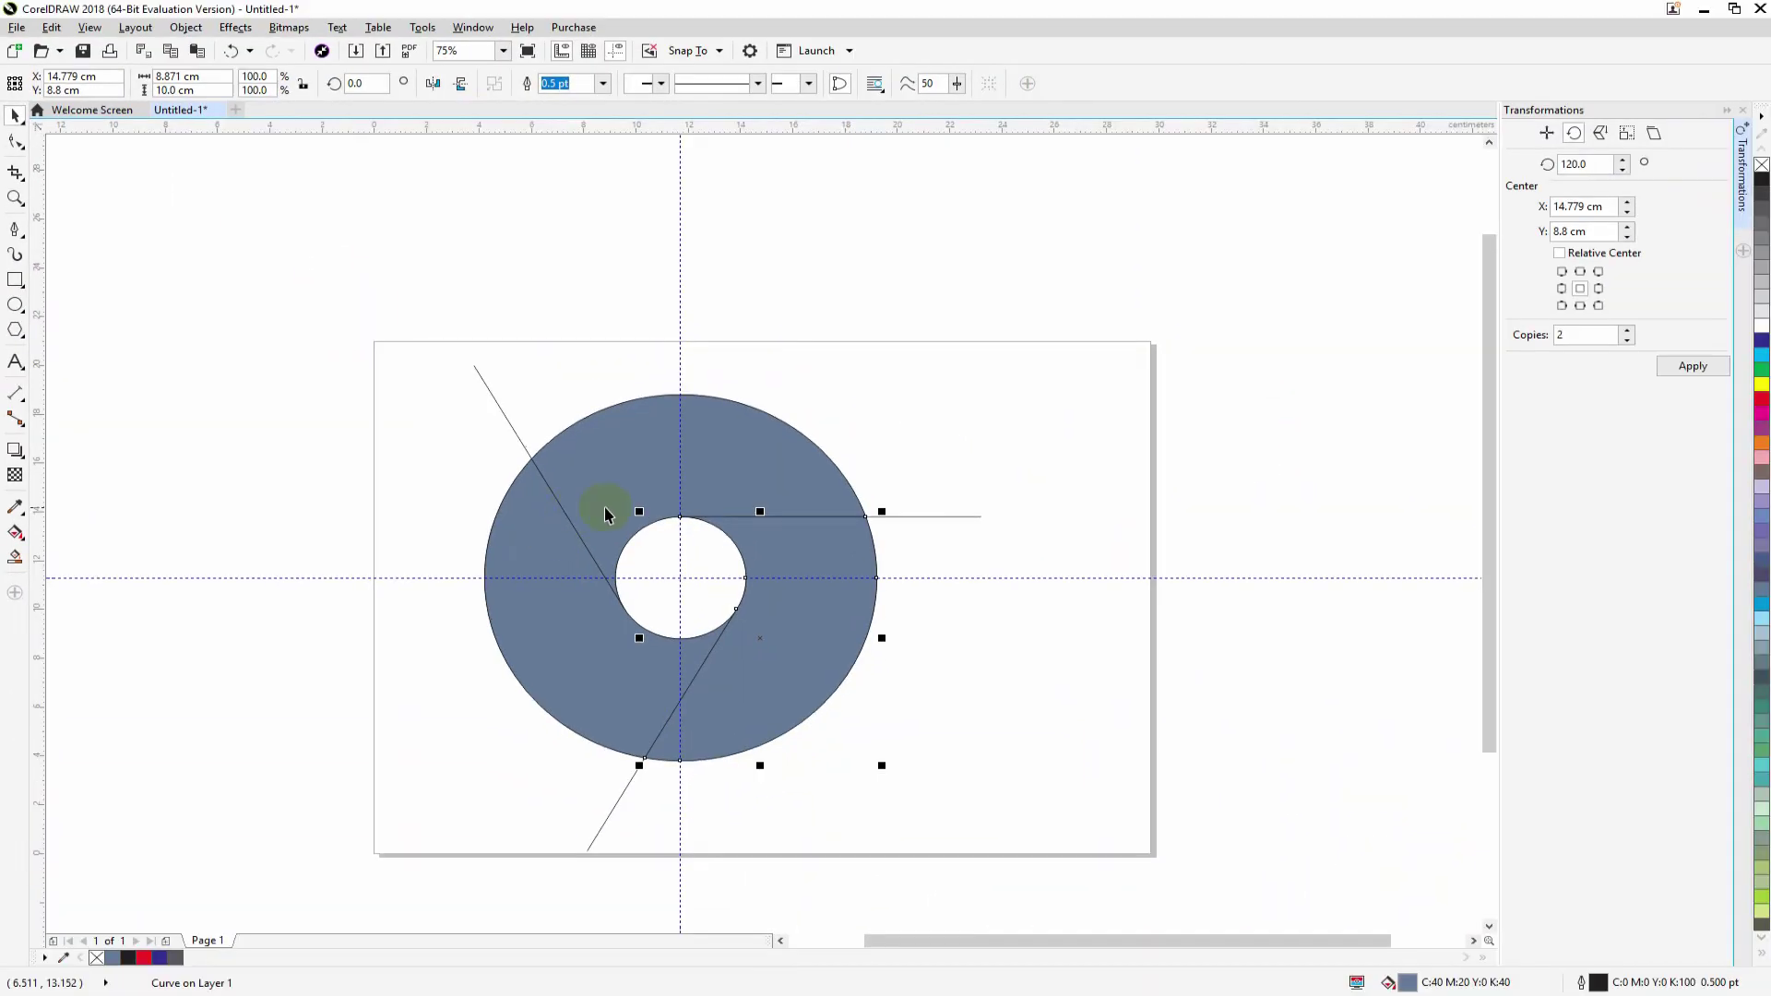
click(909, 441)
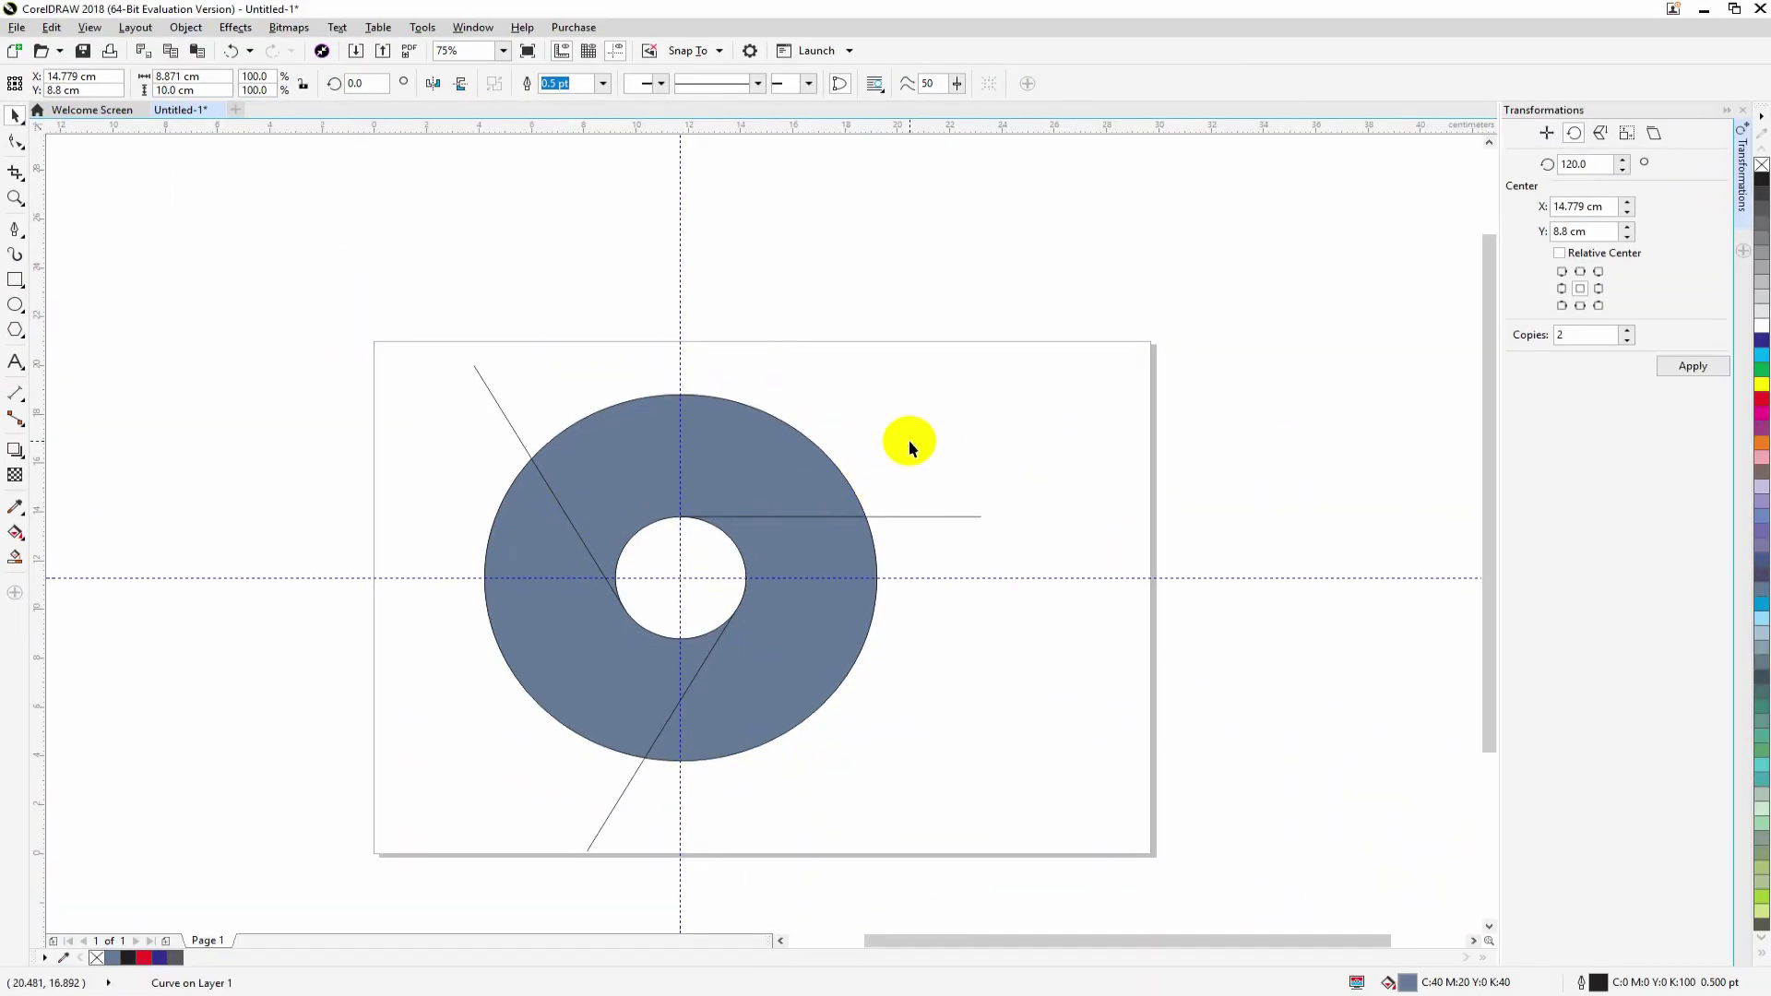
click(922, 514)
key(Delete)
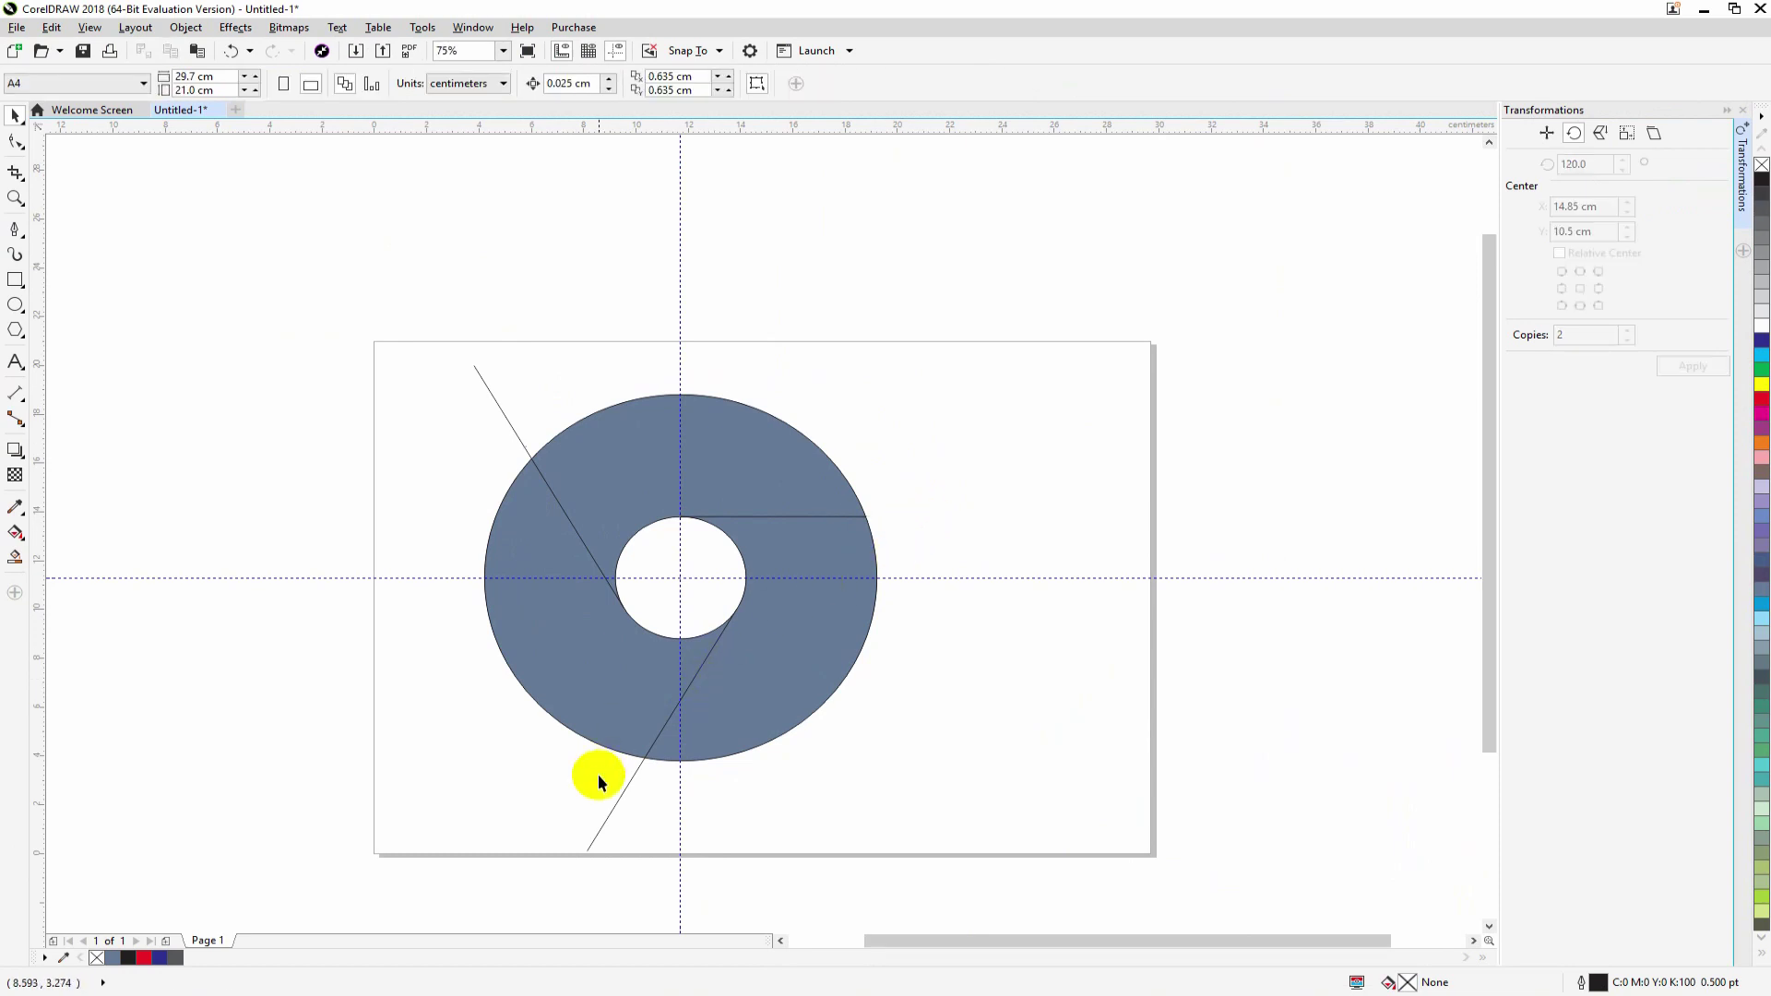
click(628, 783)
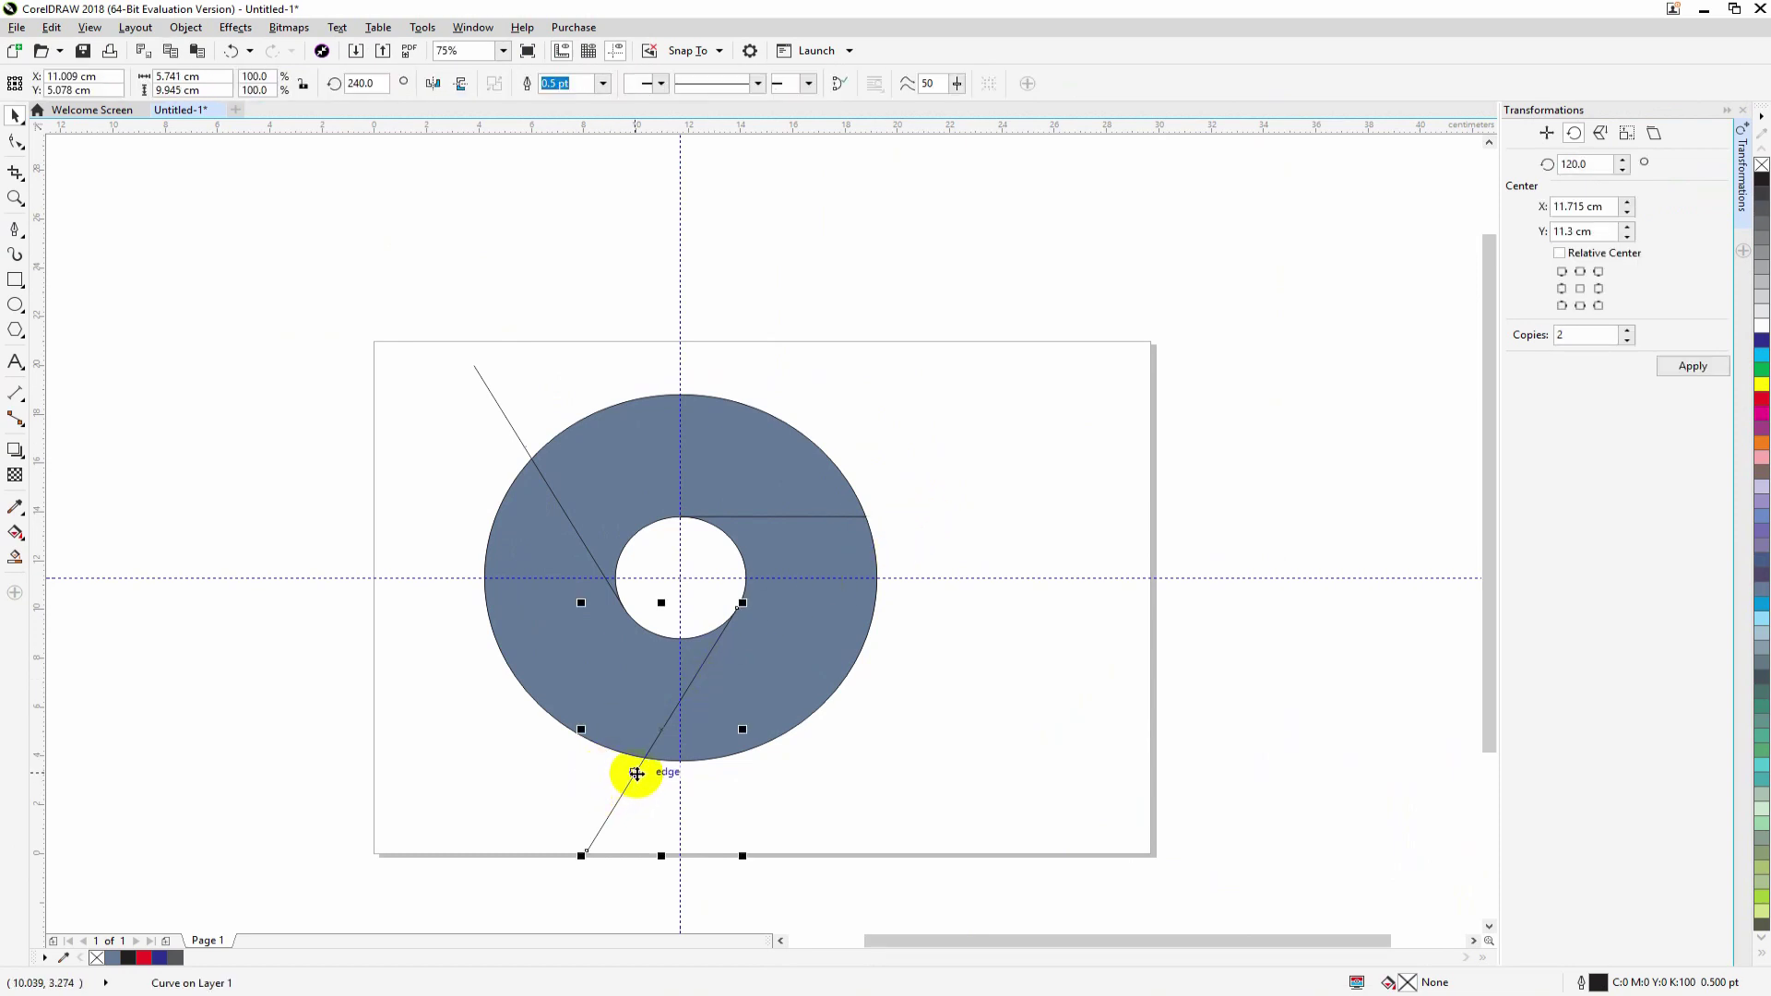
key(Delete)
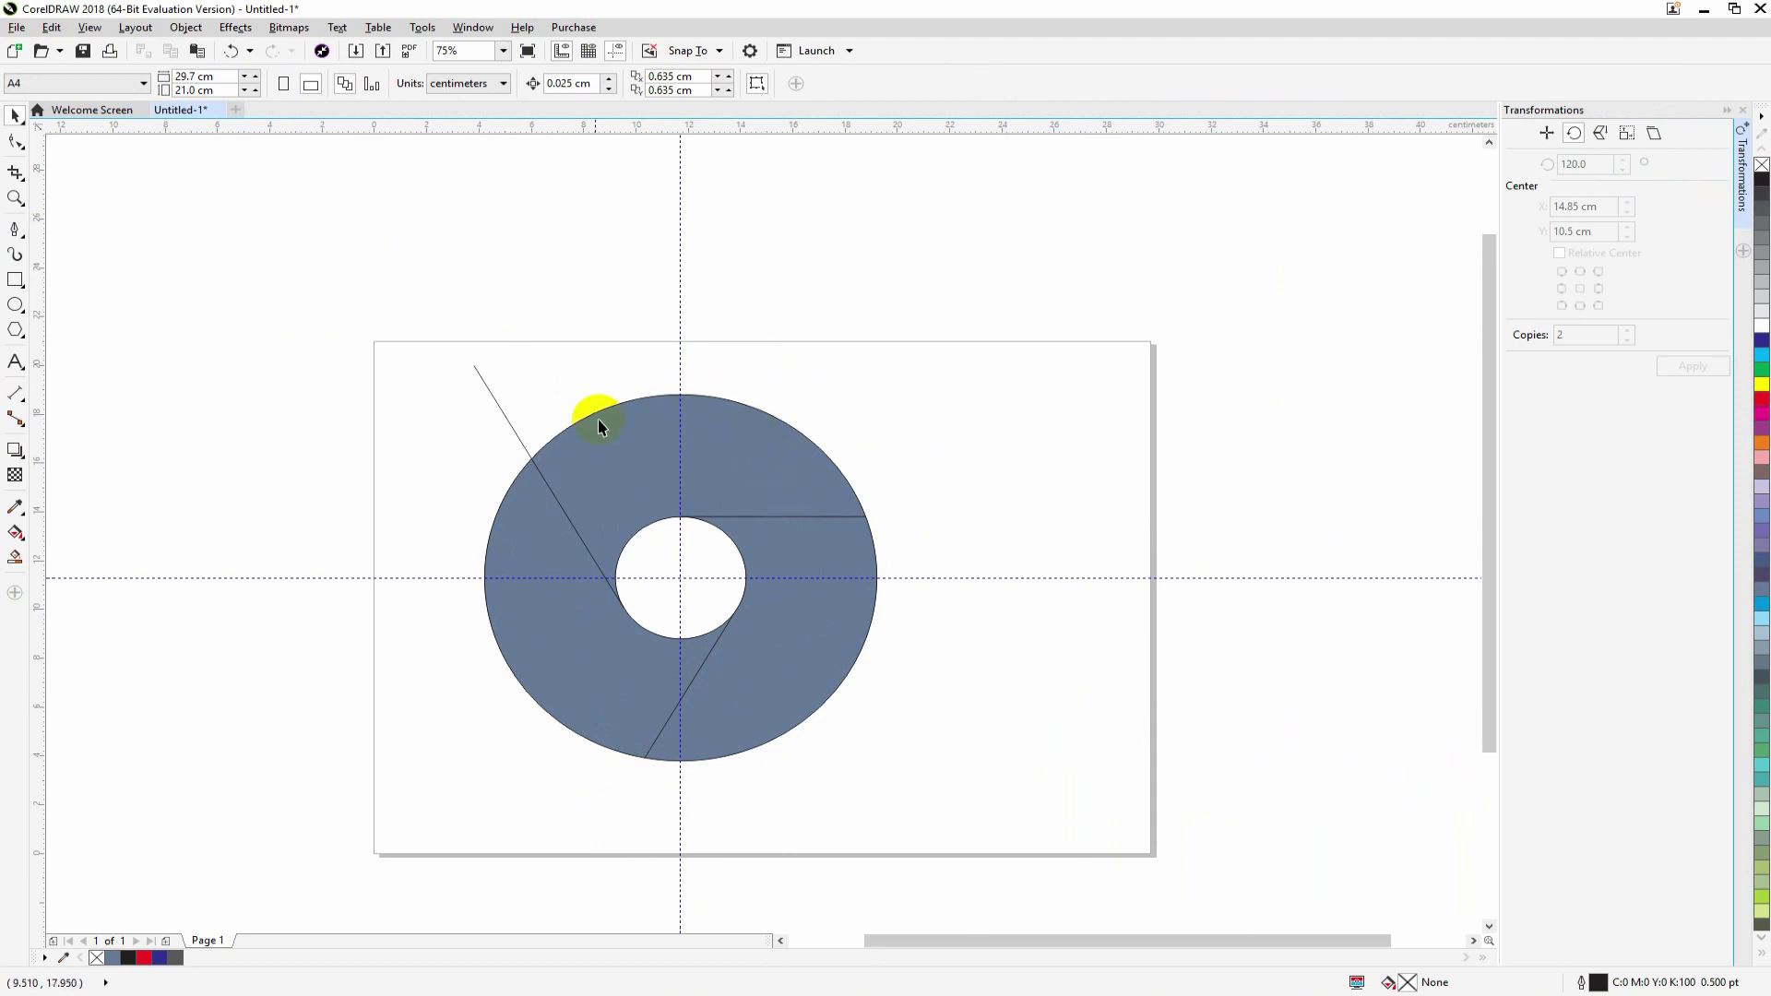
click(508, 412)
key(Delete)
Make a smaller concentric white circle about 3.1 cm wide inside the inner circle and fill the inner circle with cyan
click(728, 551)
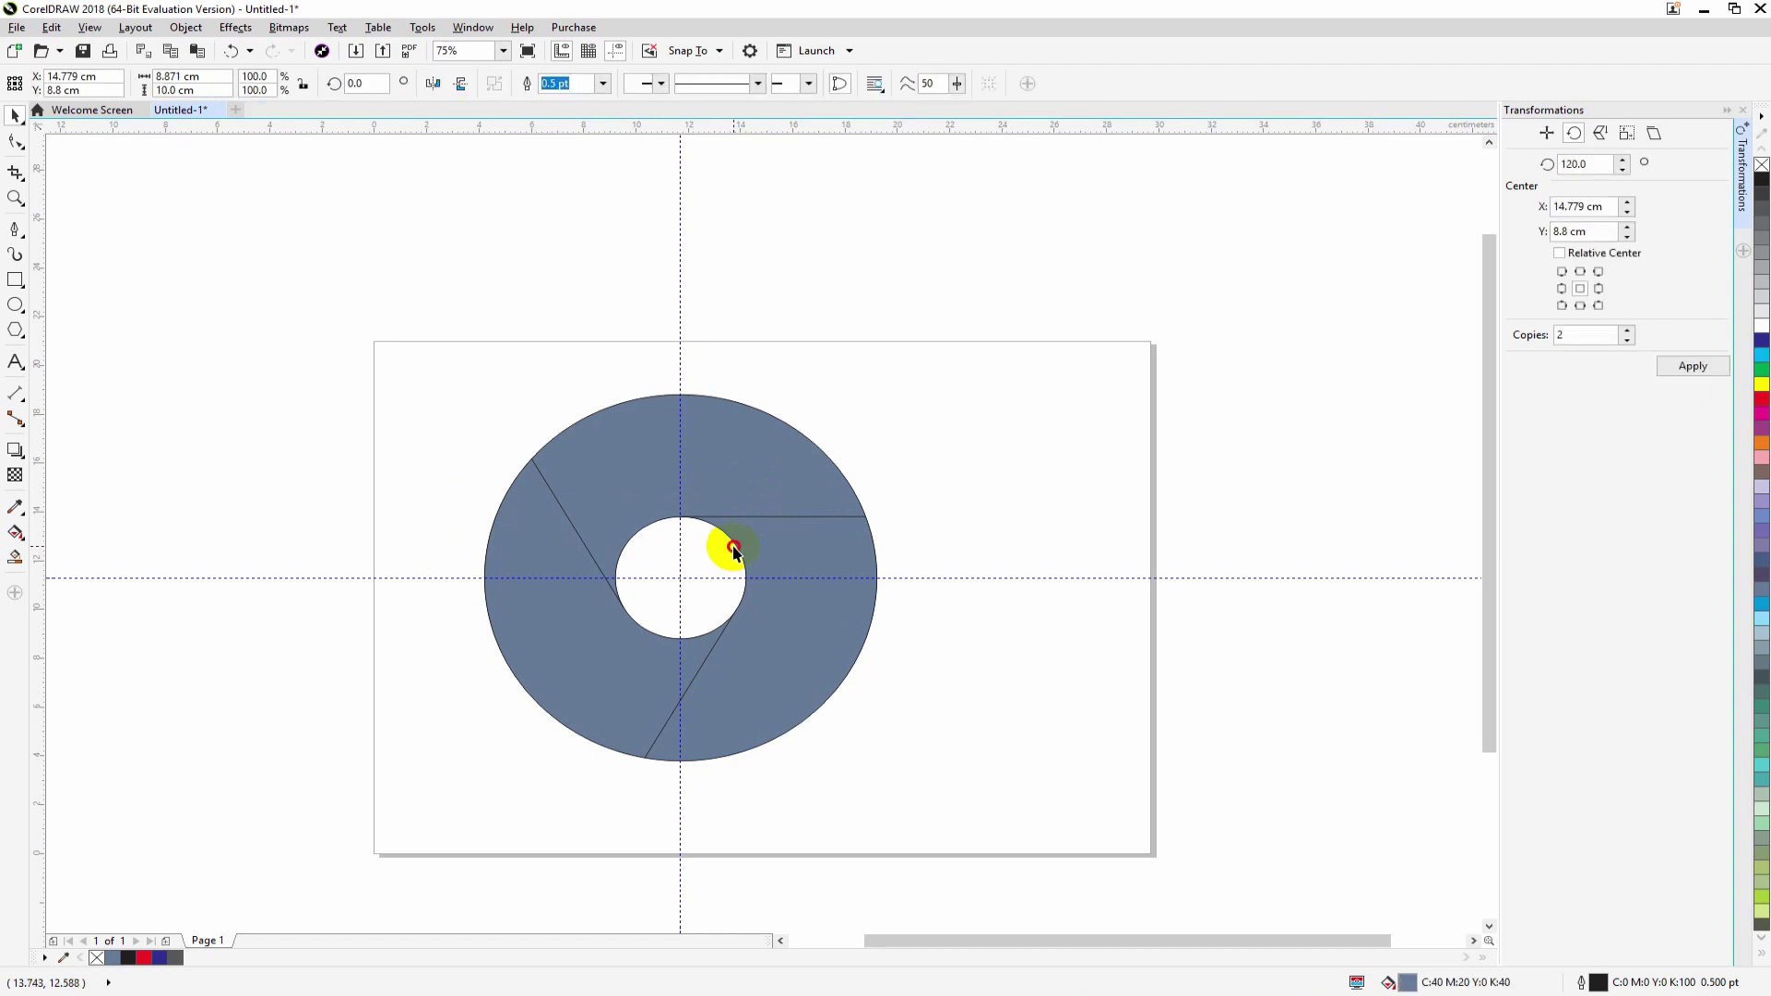
click(642, 562)
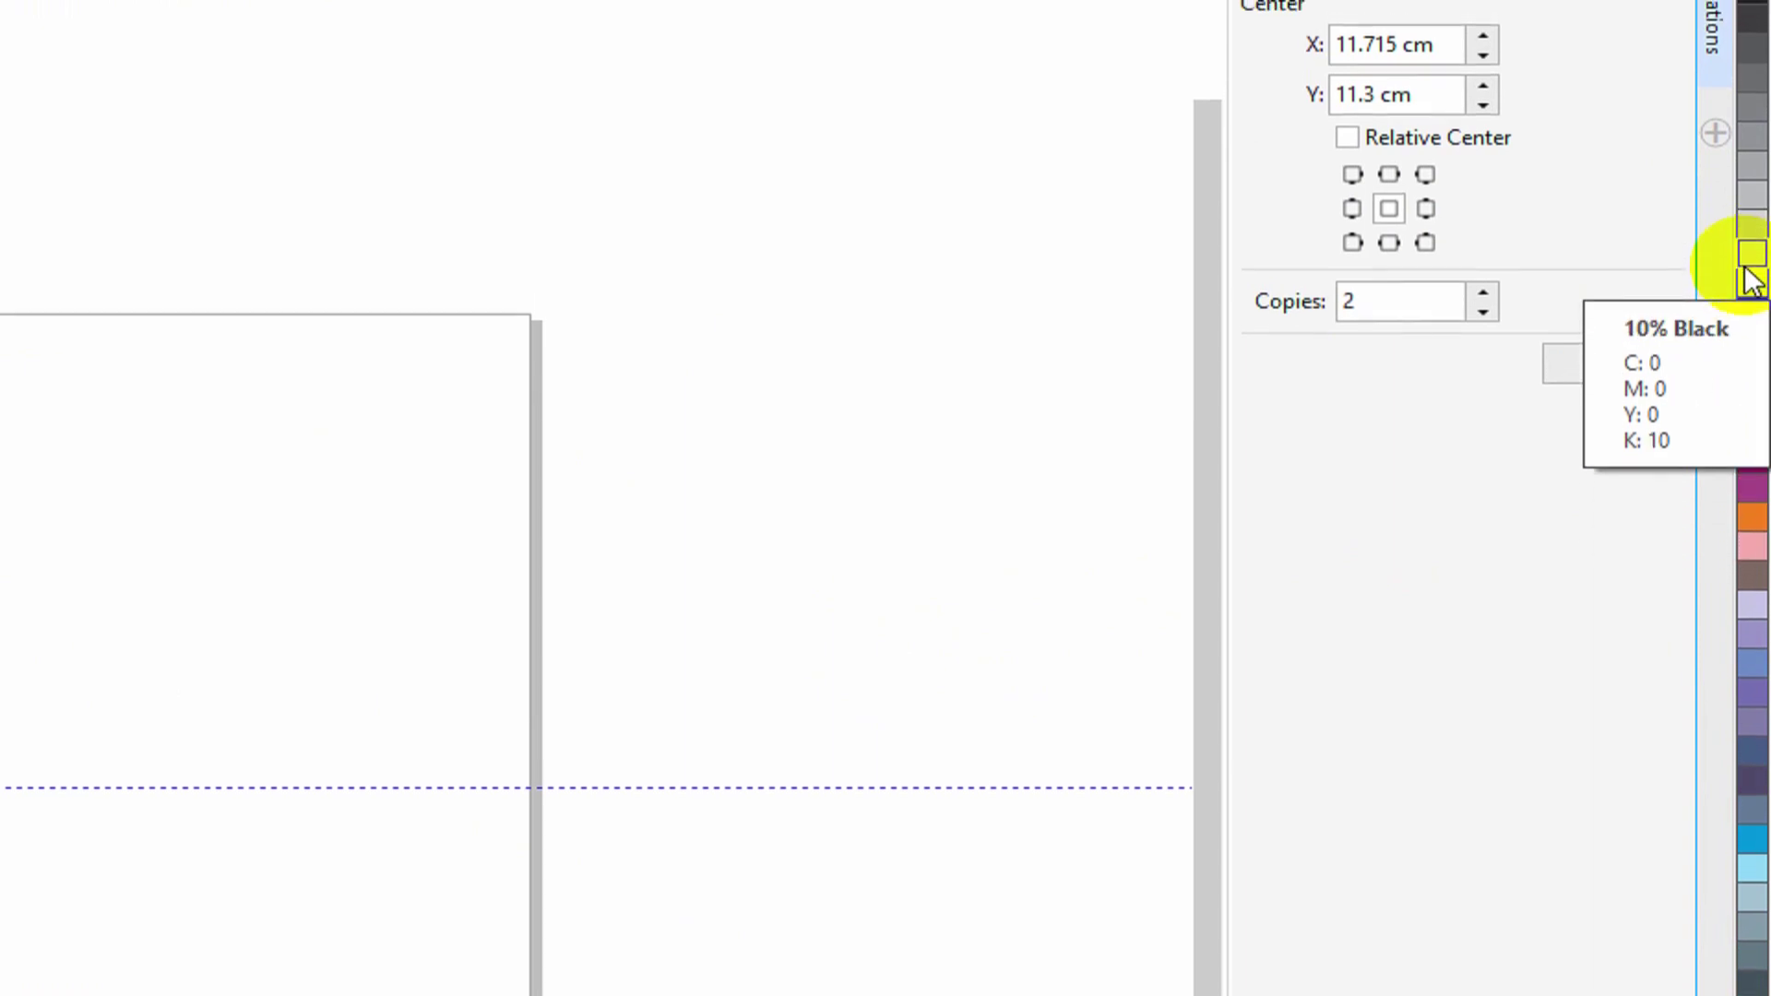
click(1748, 267)
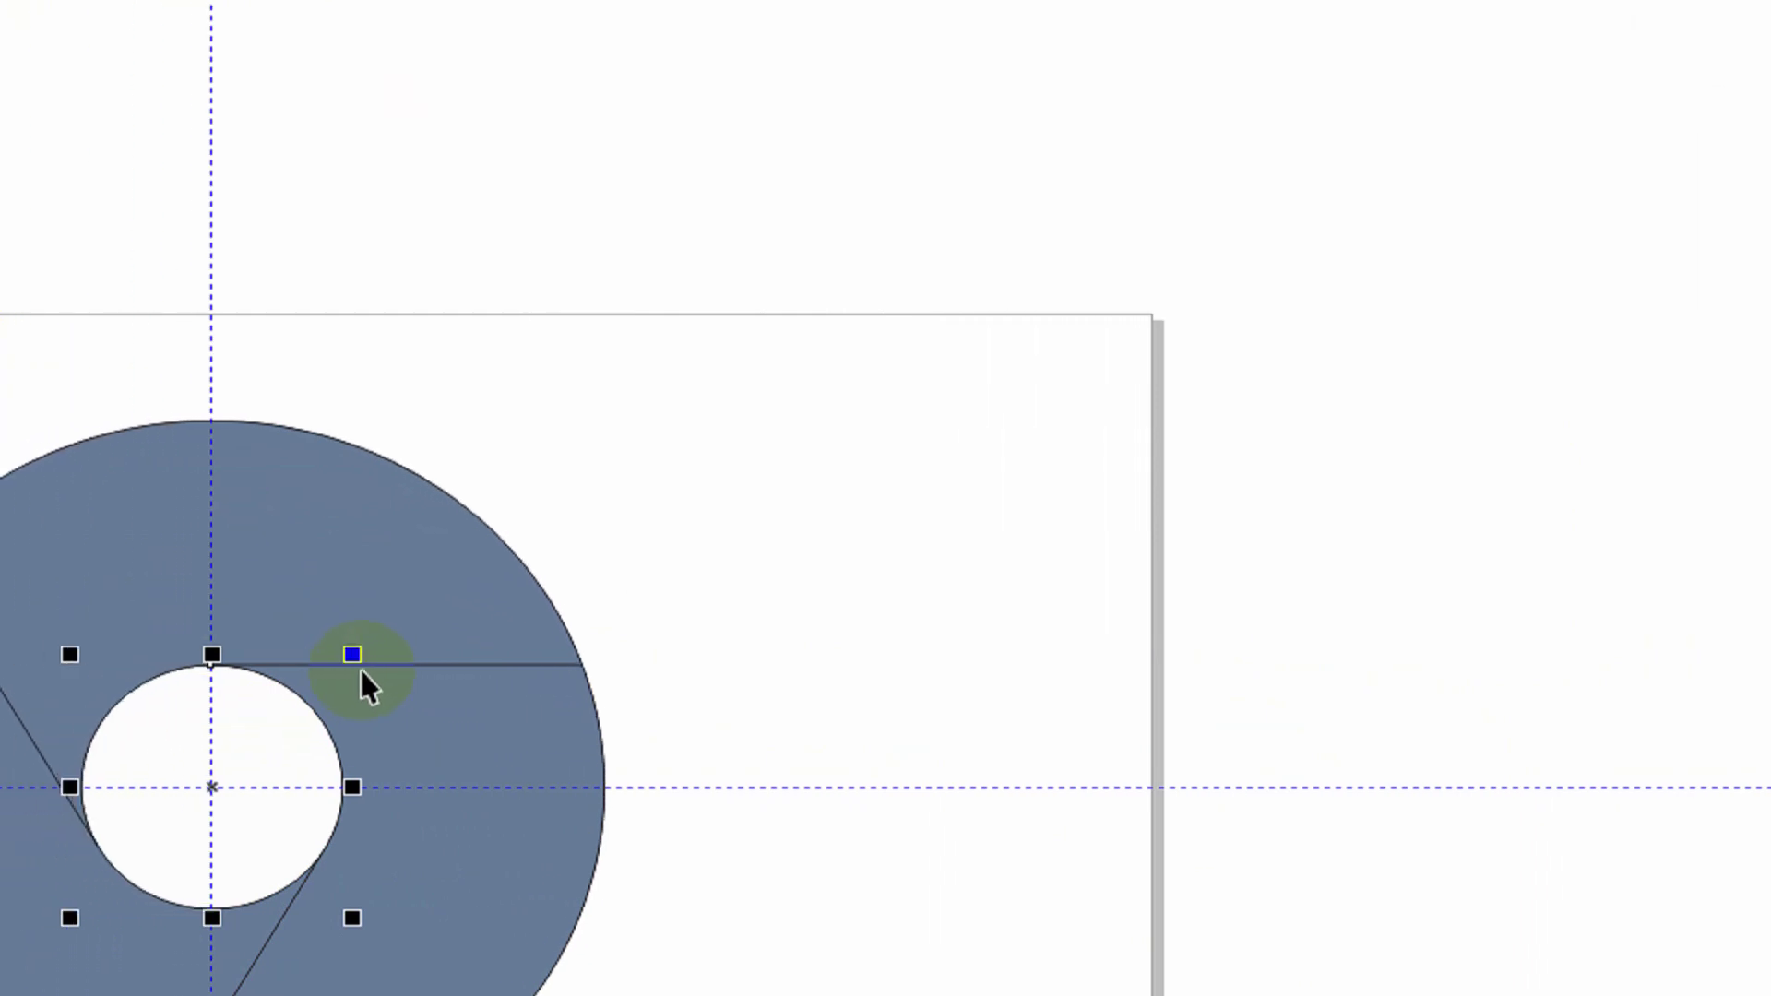
drag(370, 650, 377, 694)
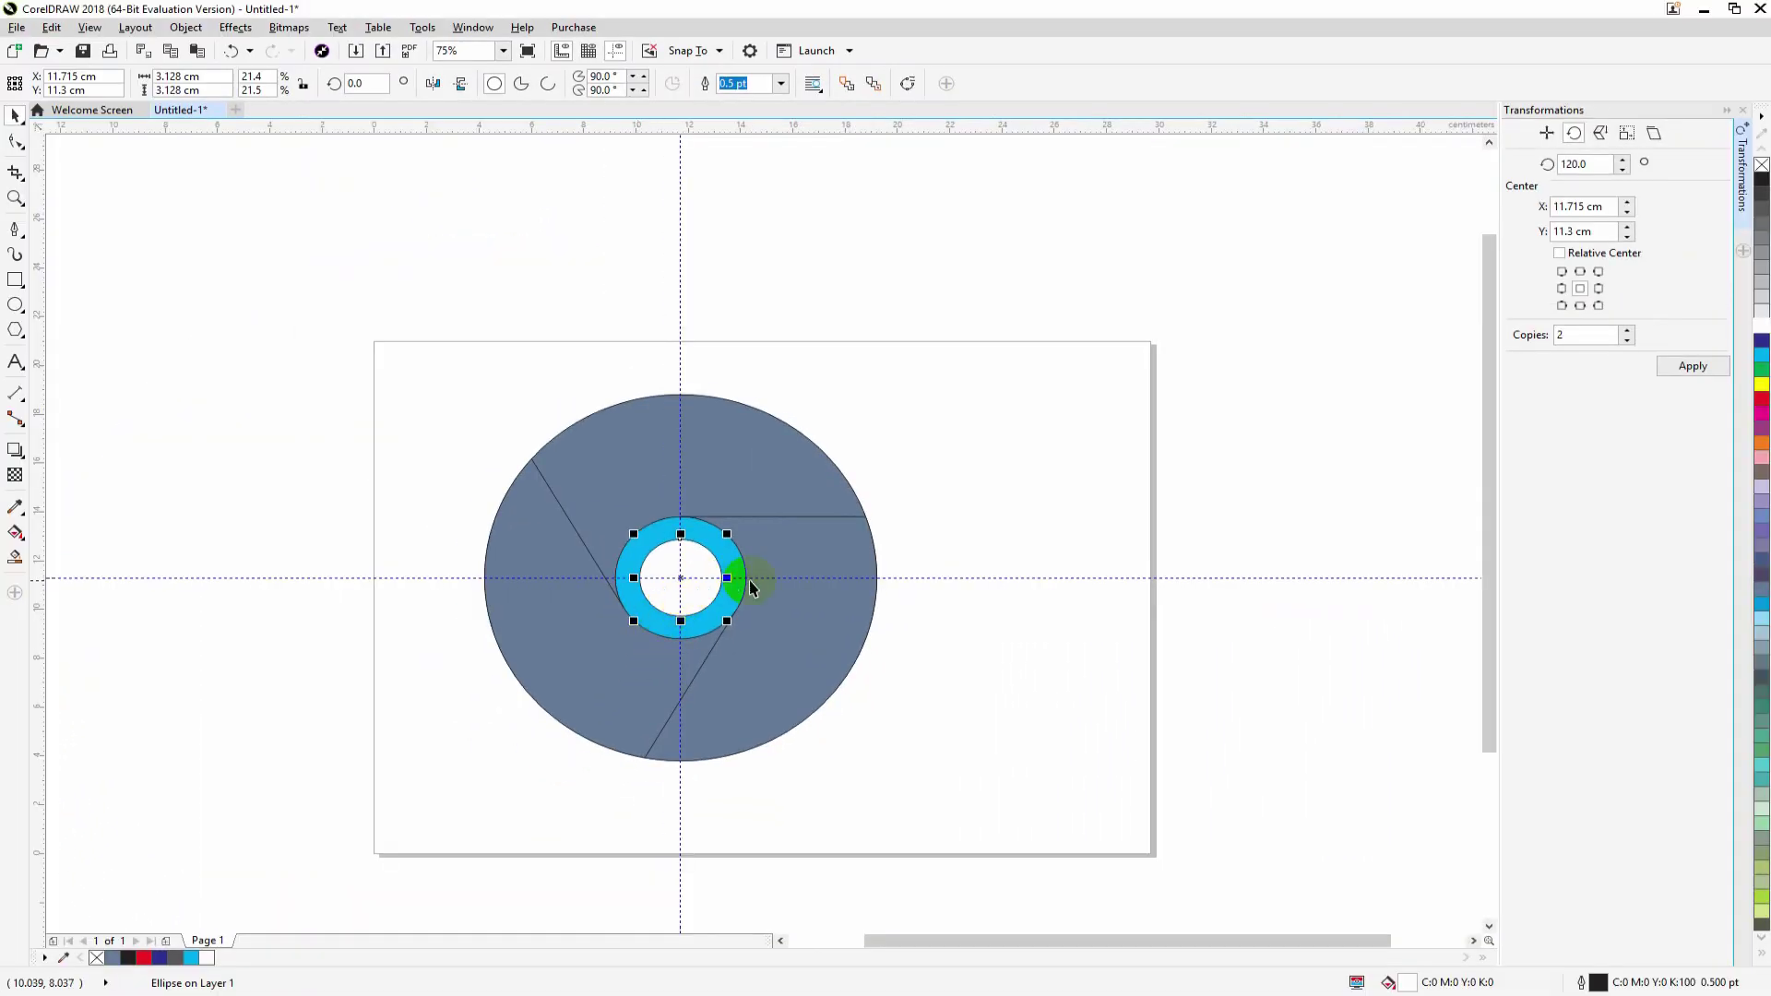
Try moving the upper ring segment out to the right of the circle and undo the move
click(754, 439)
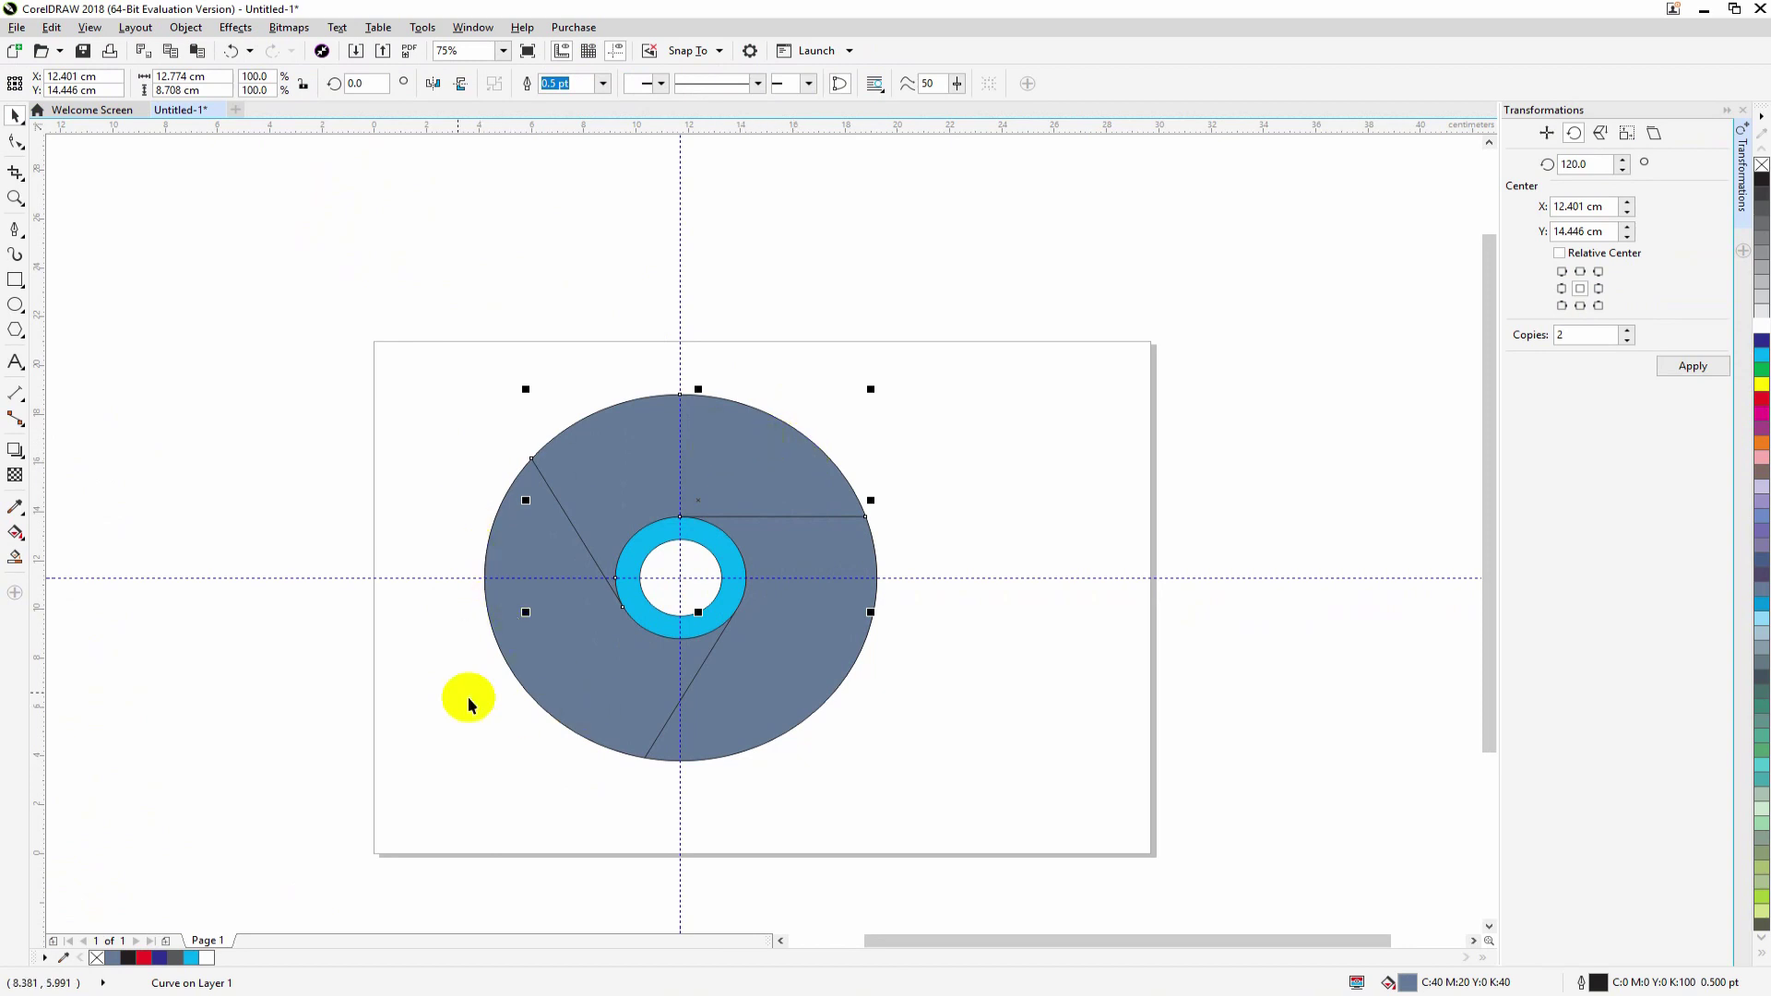
click(375, 486)
click(755, 451)
drag(752, 457, 1071, 429)
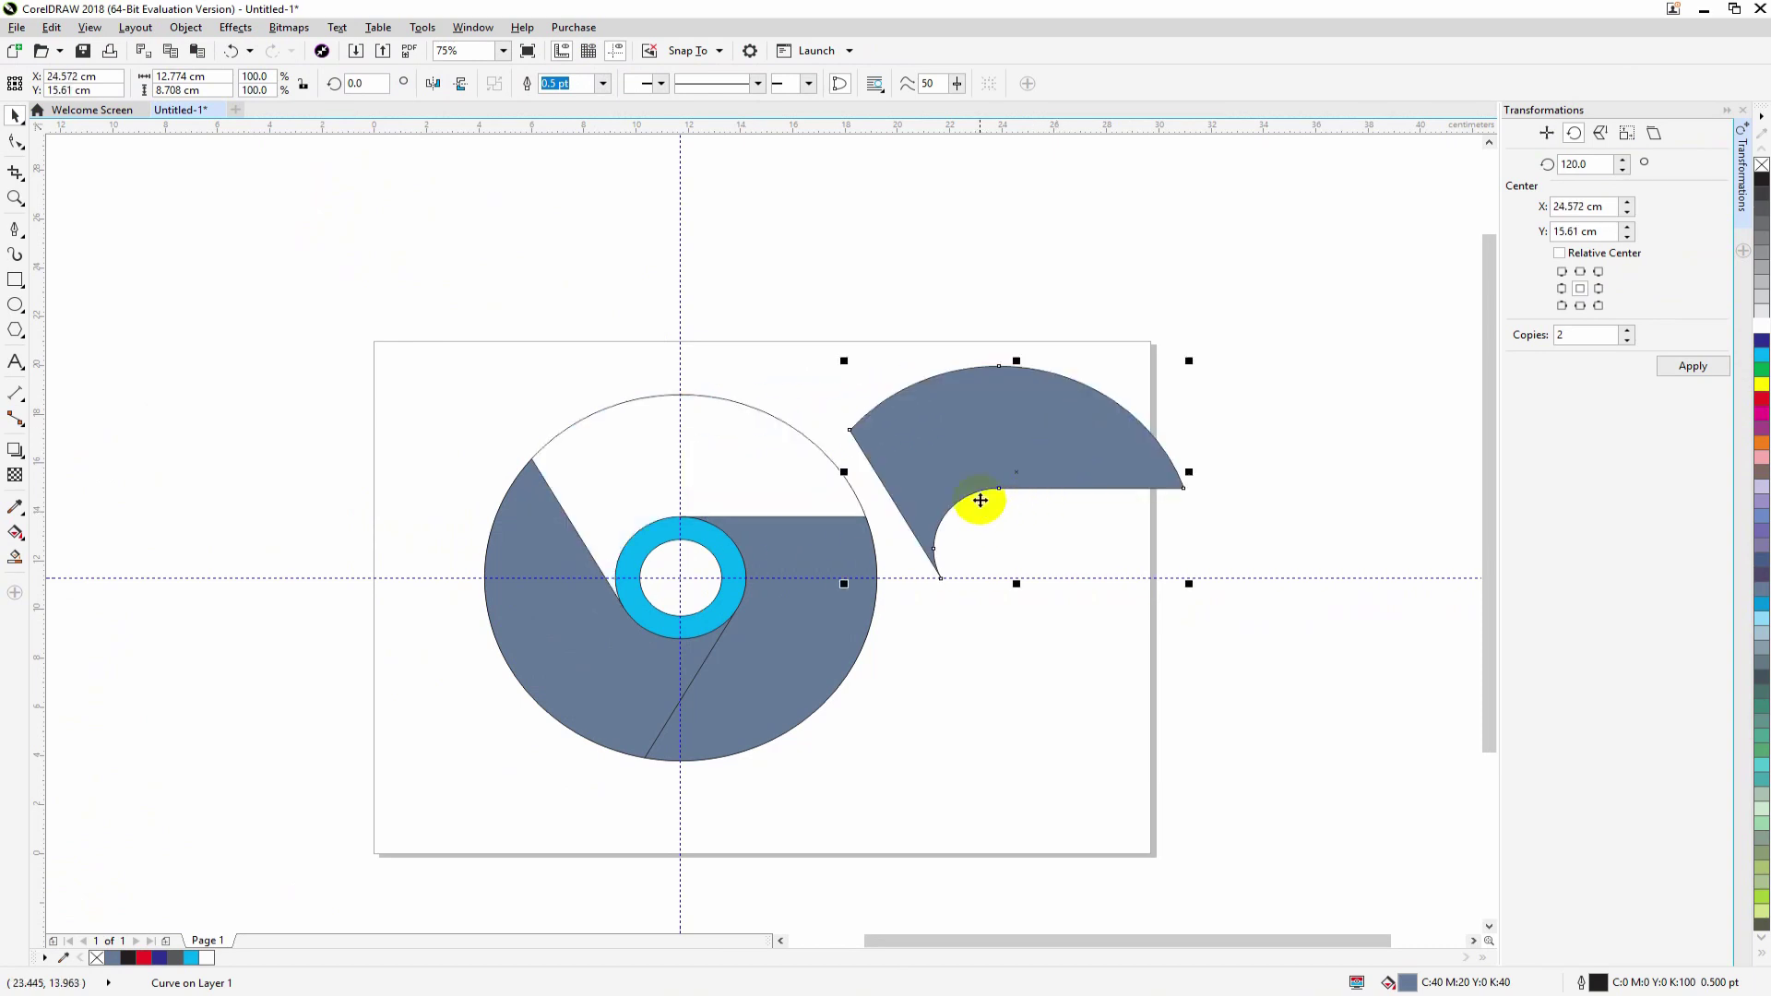
key(ctrl+z)
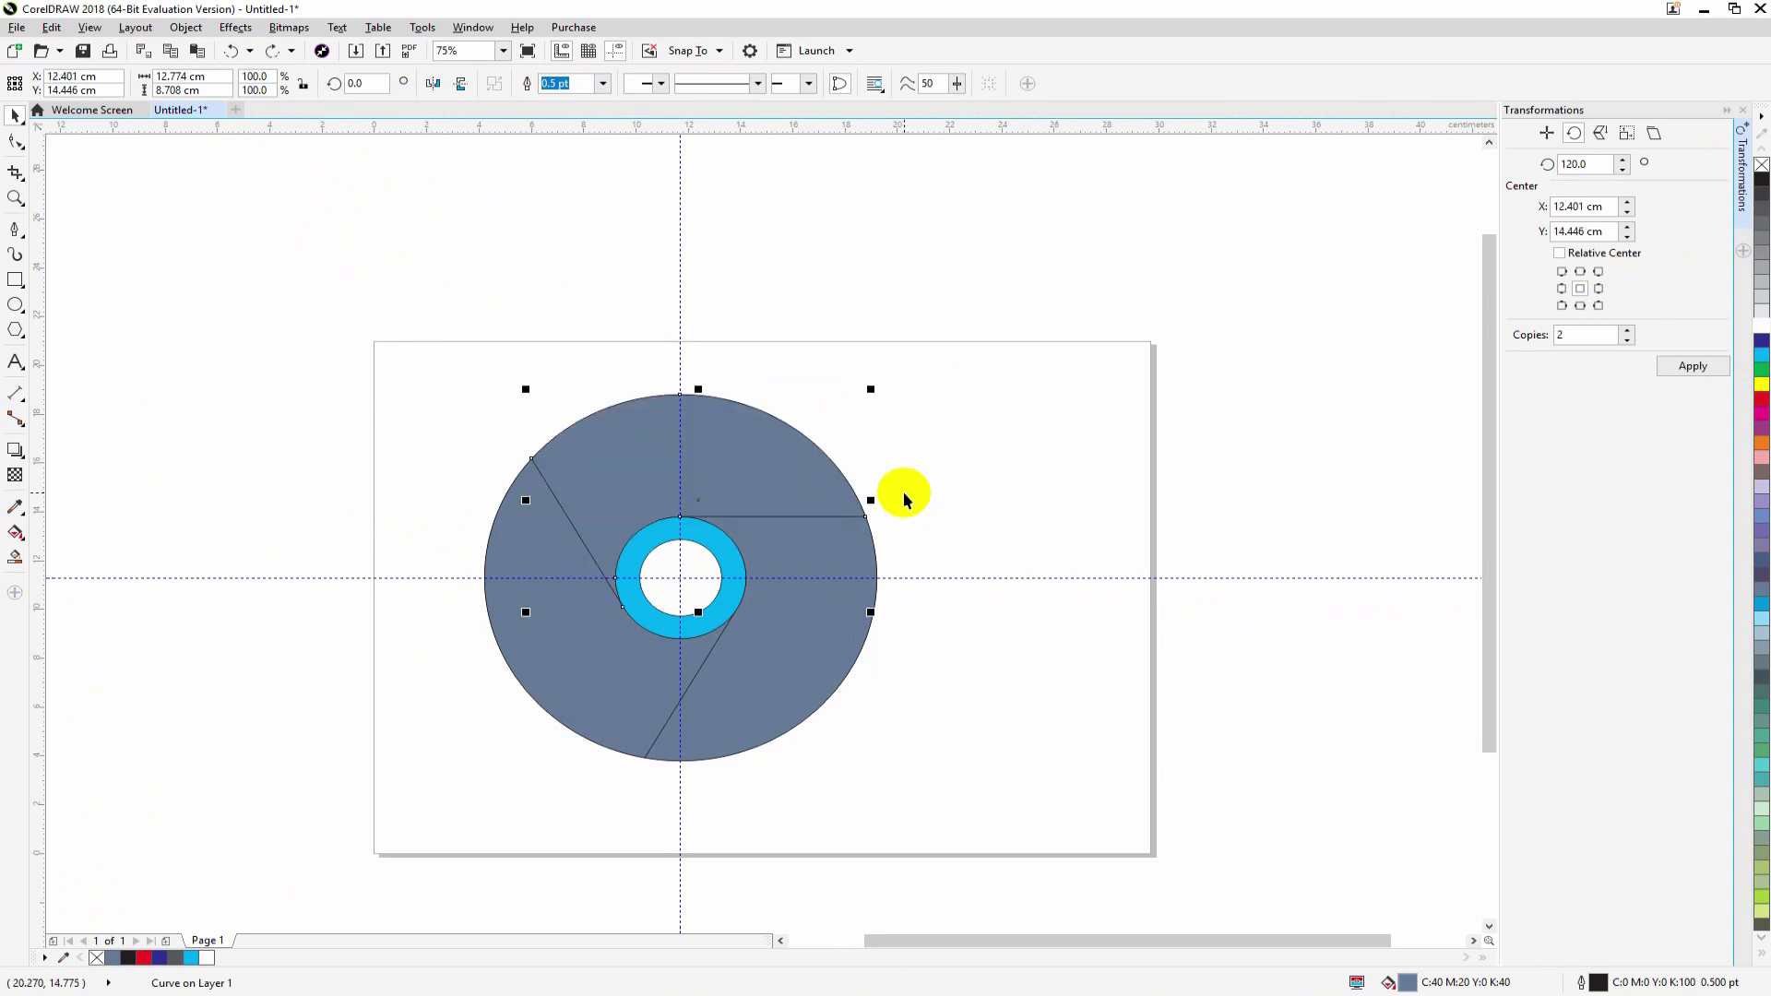
Fill the upper ring segment with red, the left segment with yellow and the right segment with blue
click(799, 376)
click(680, 505)
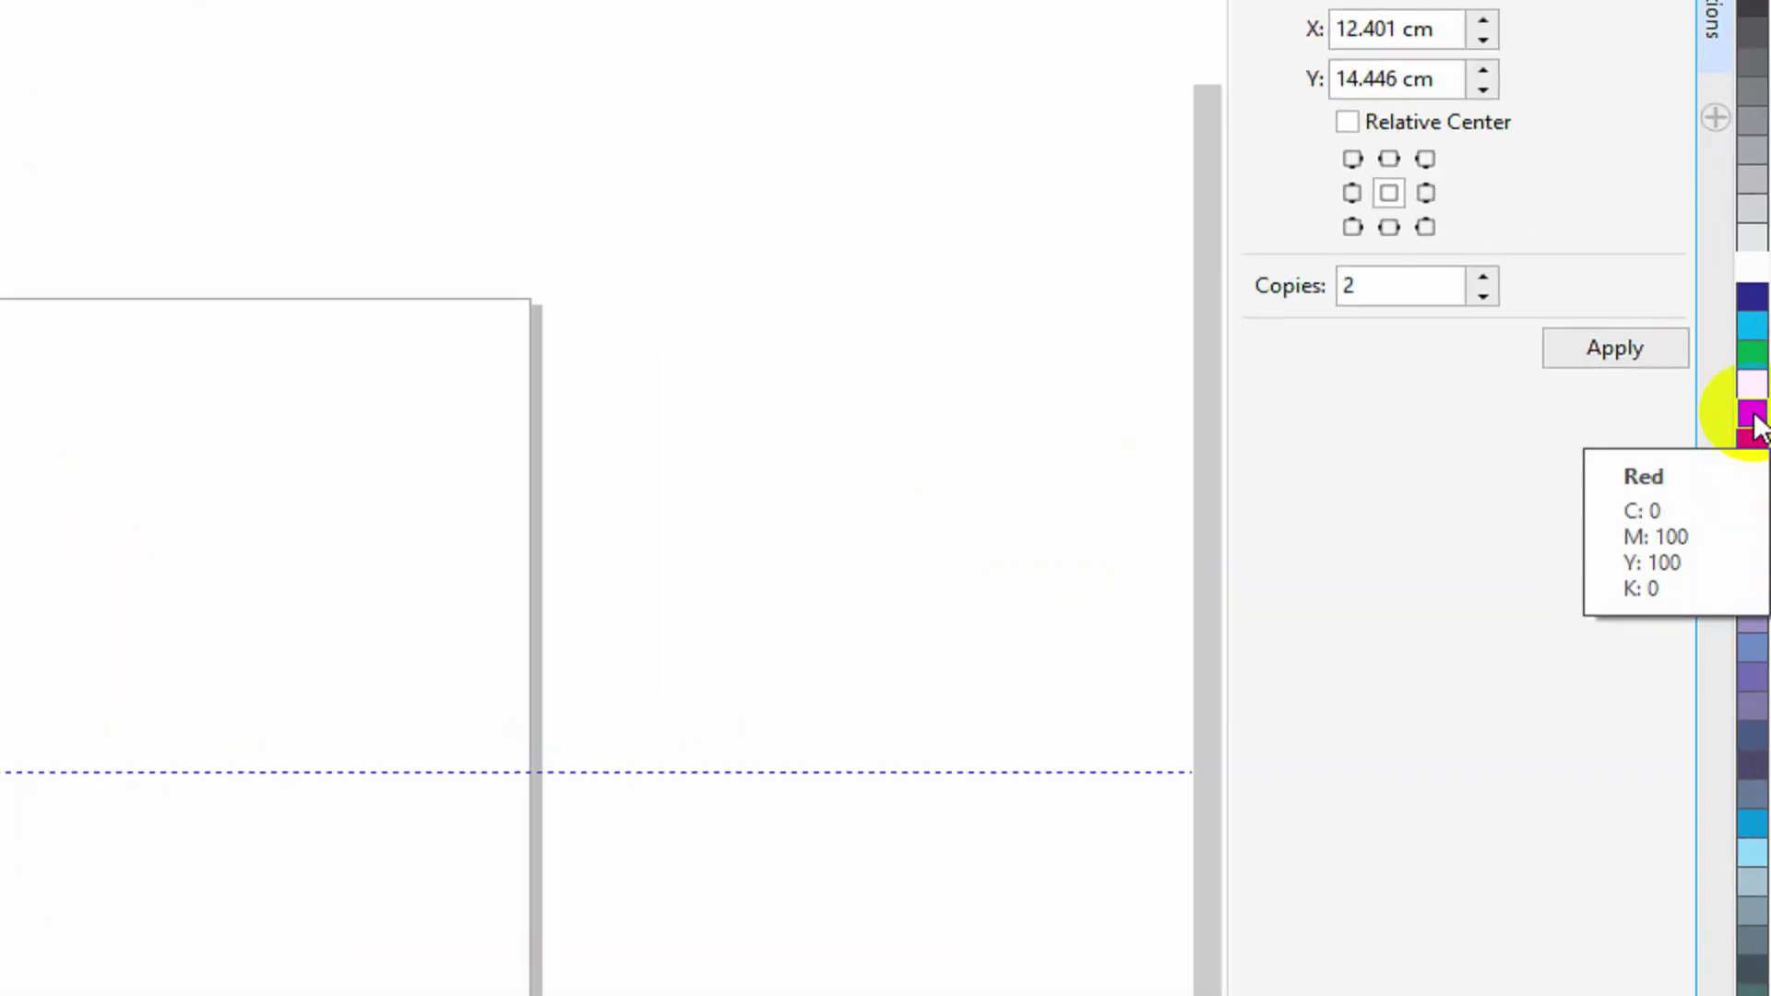
click(1753, 415)
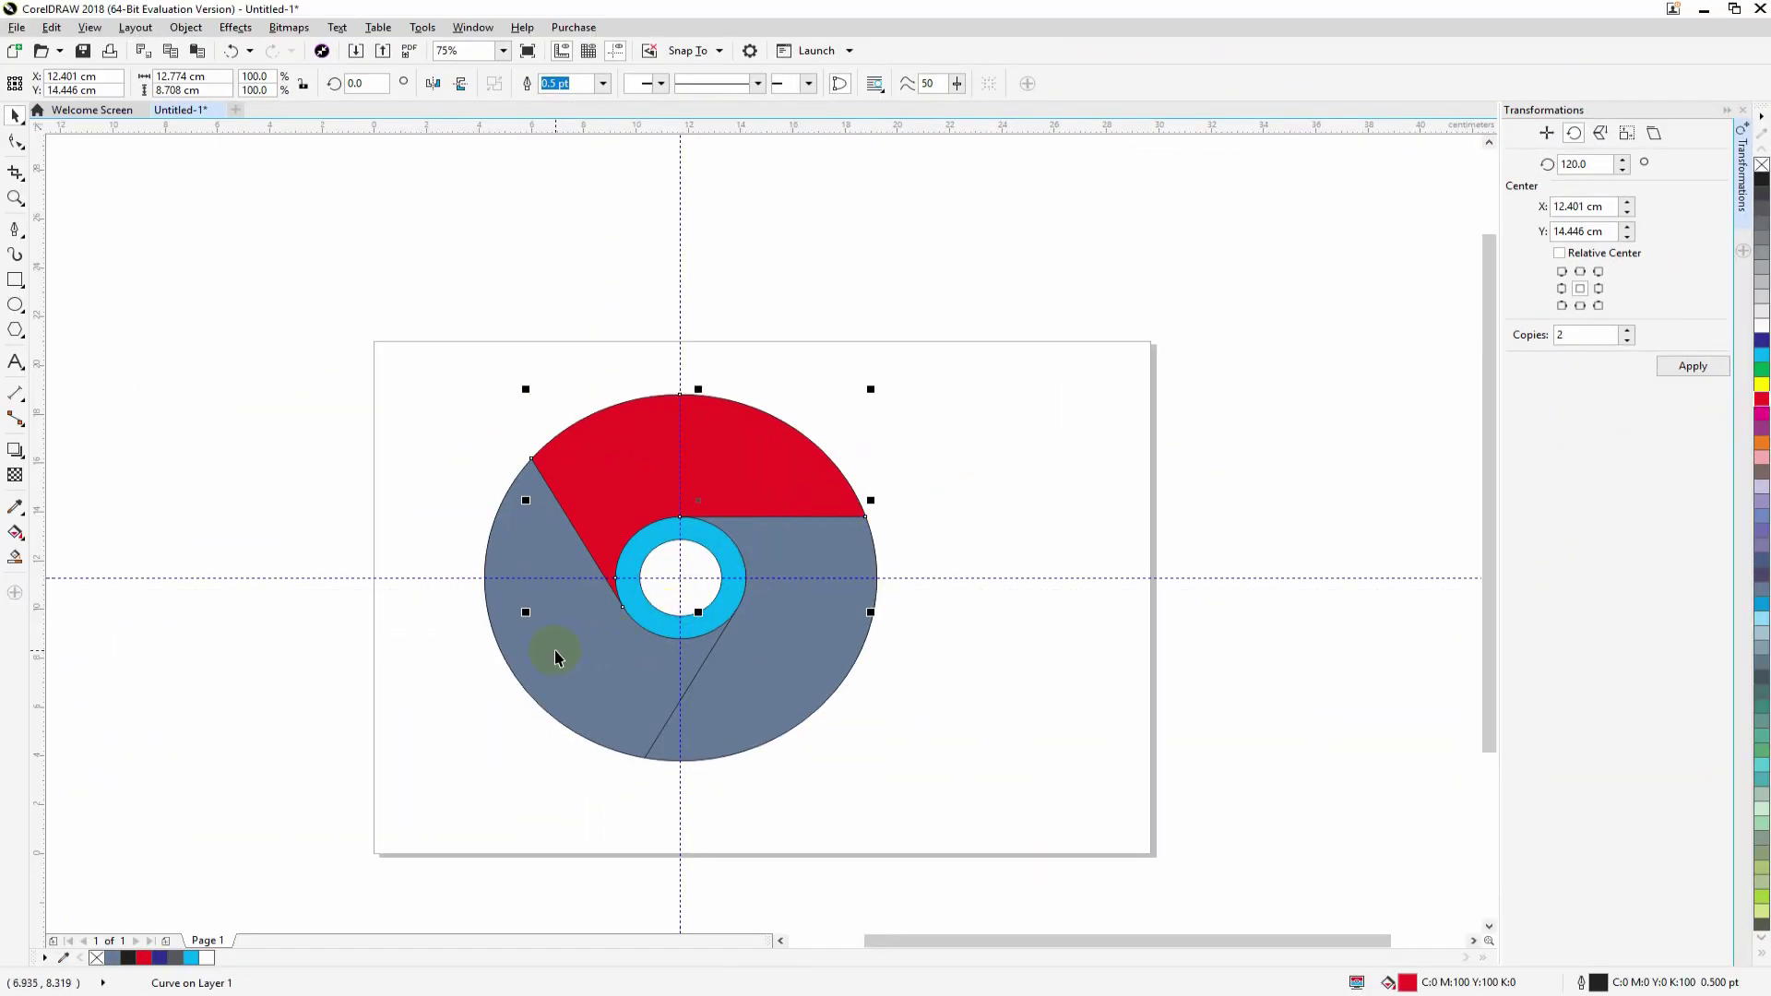
click(556, 651)
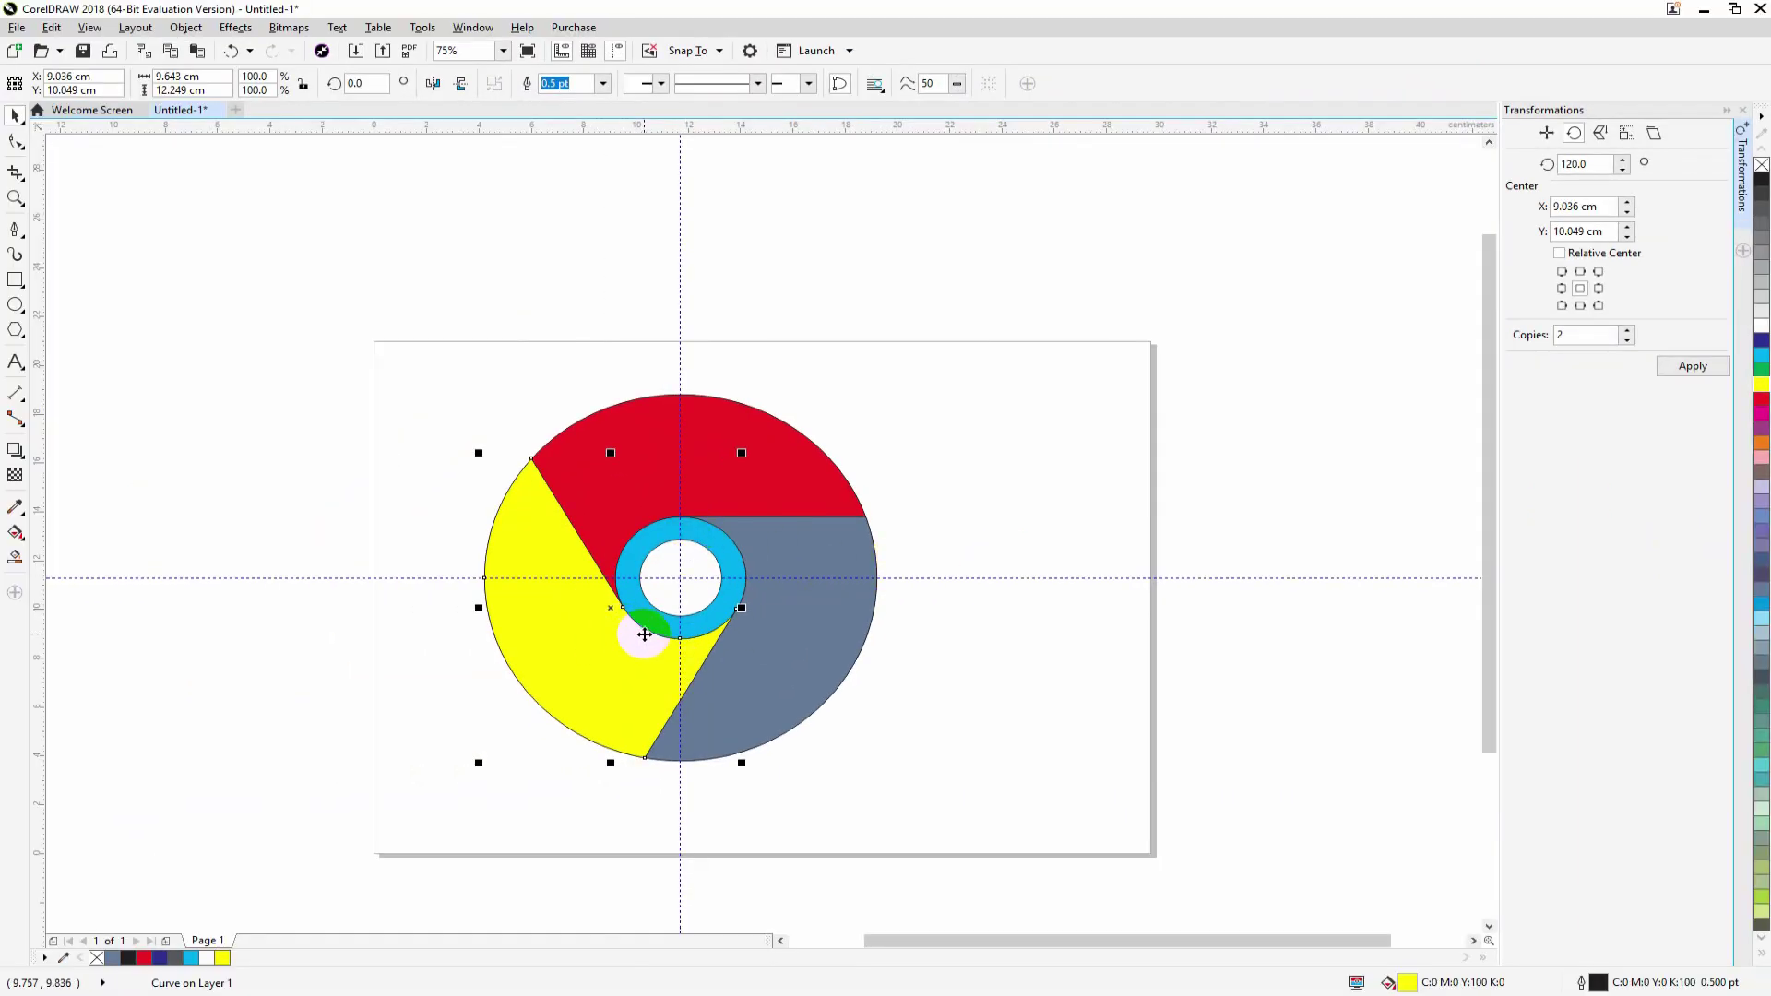
click(822, 623)
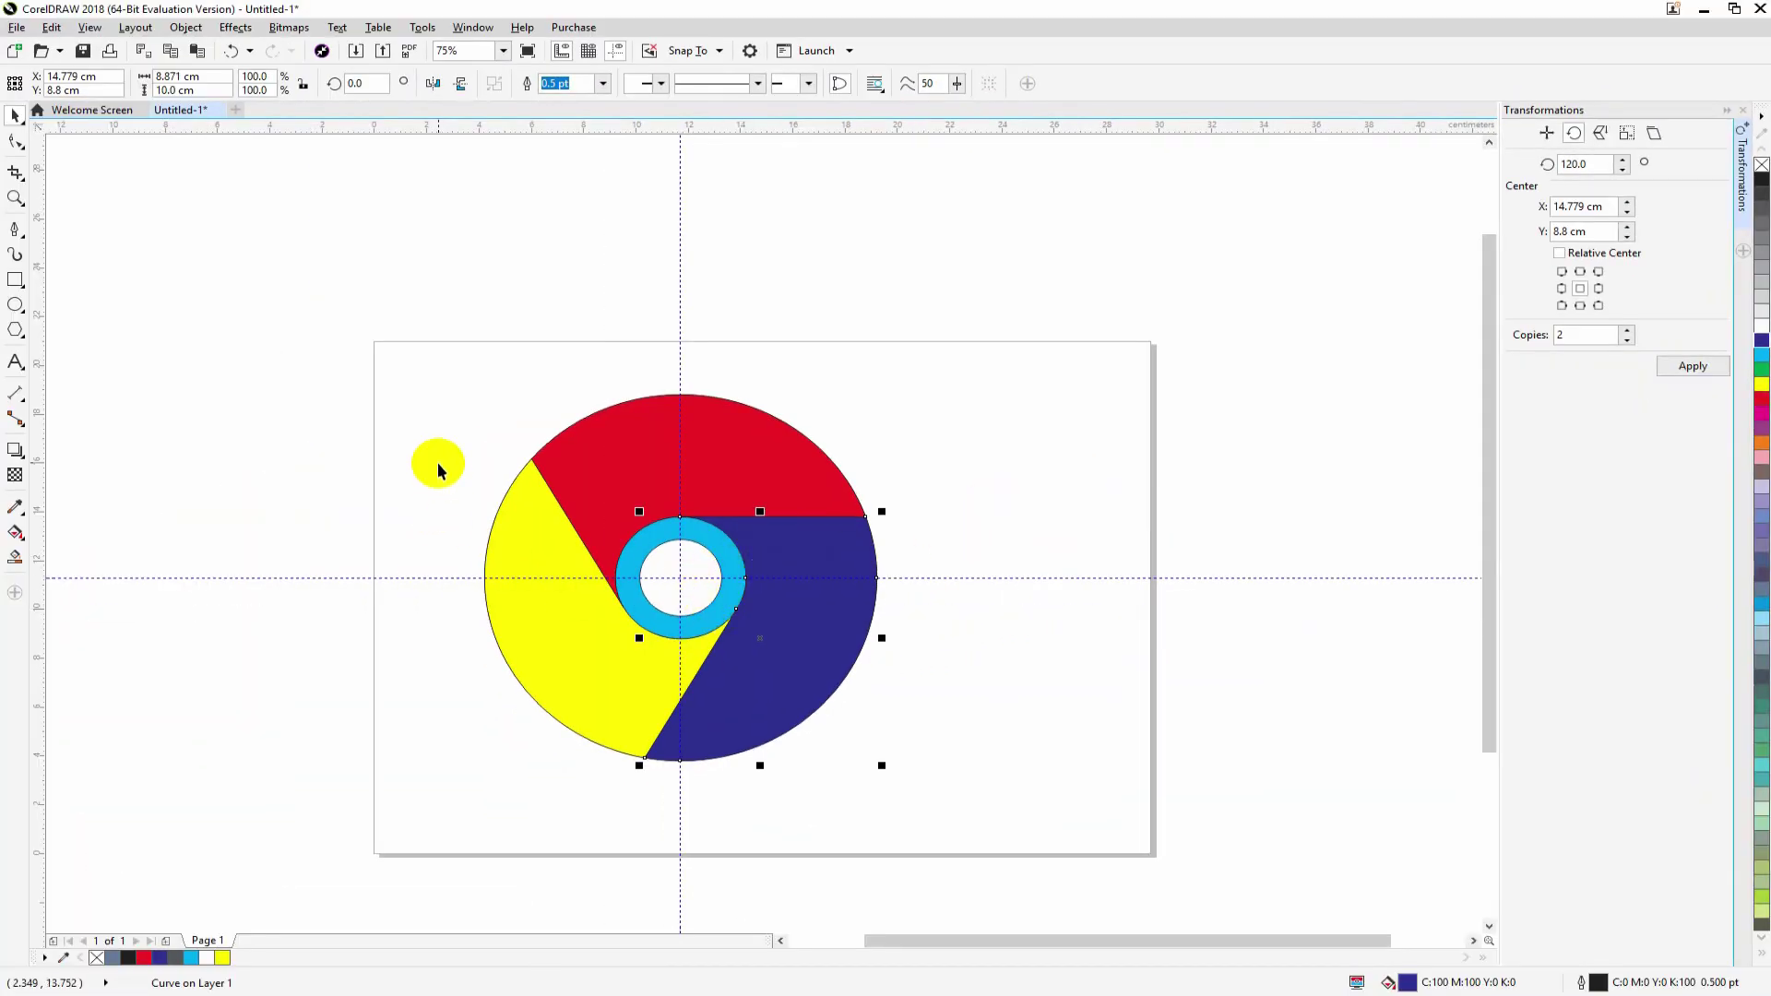
click(435, 462)
Remove the outline from all the ring segments and circles
click(785, 517)
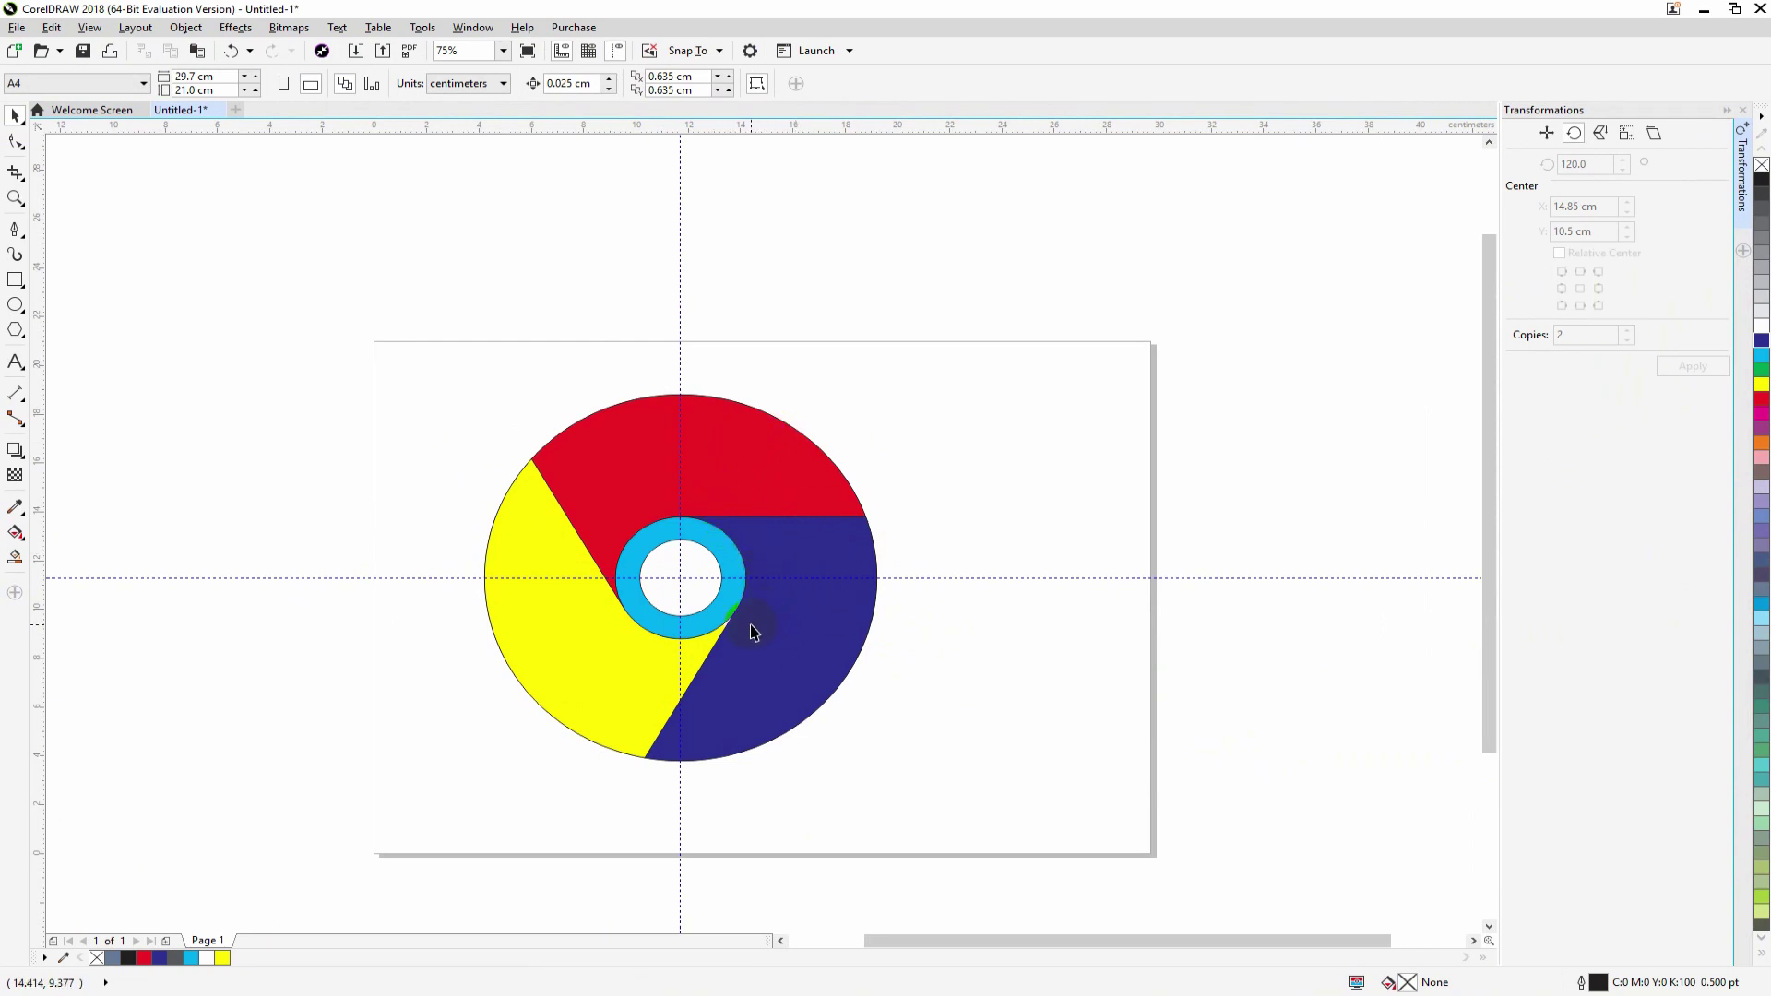
click(748, 500)
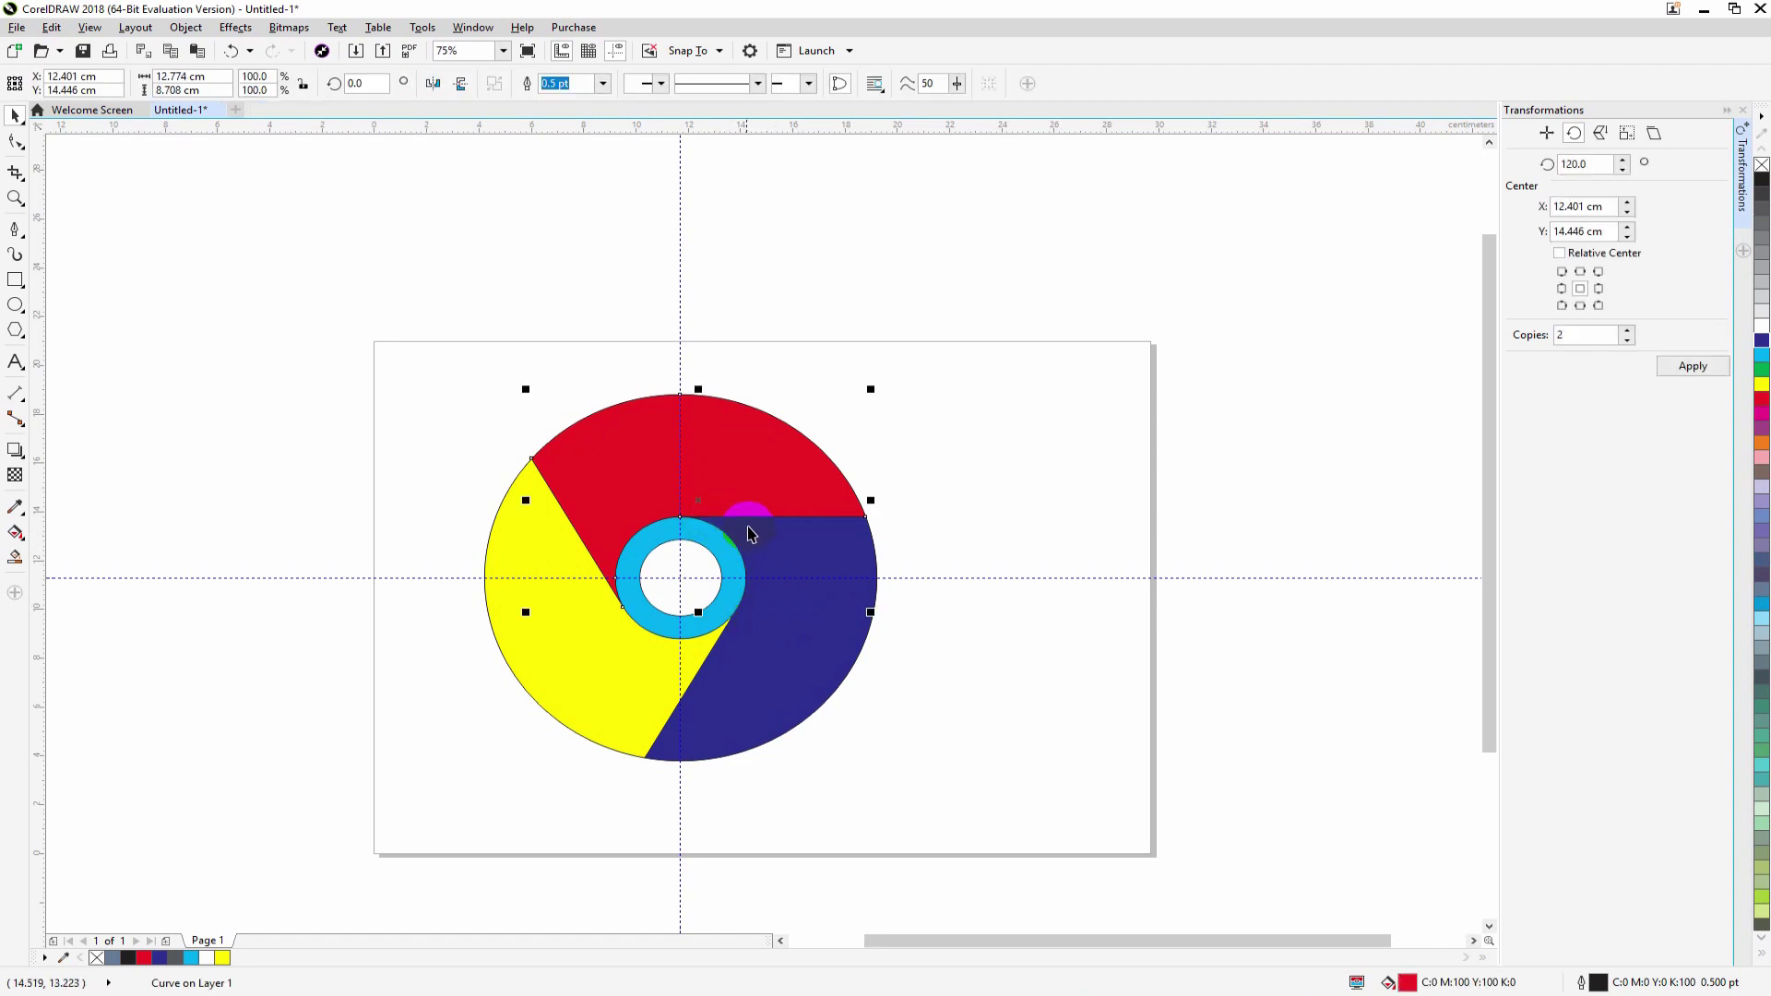
click(732, 511)
click(998, 489)
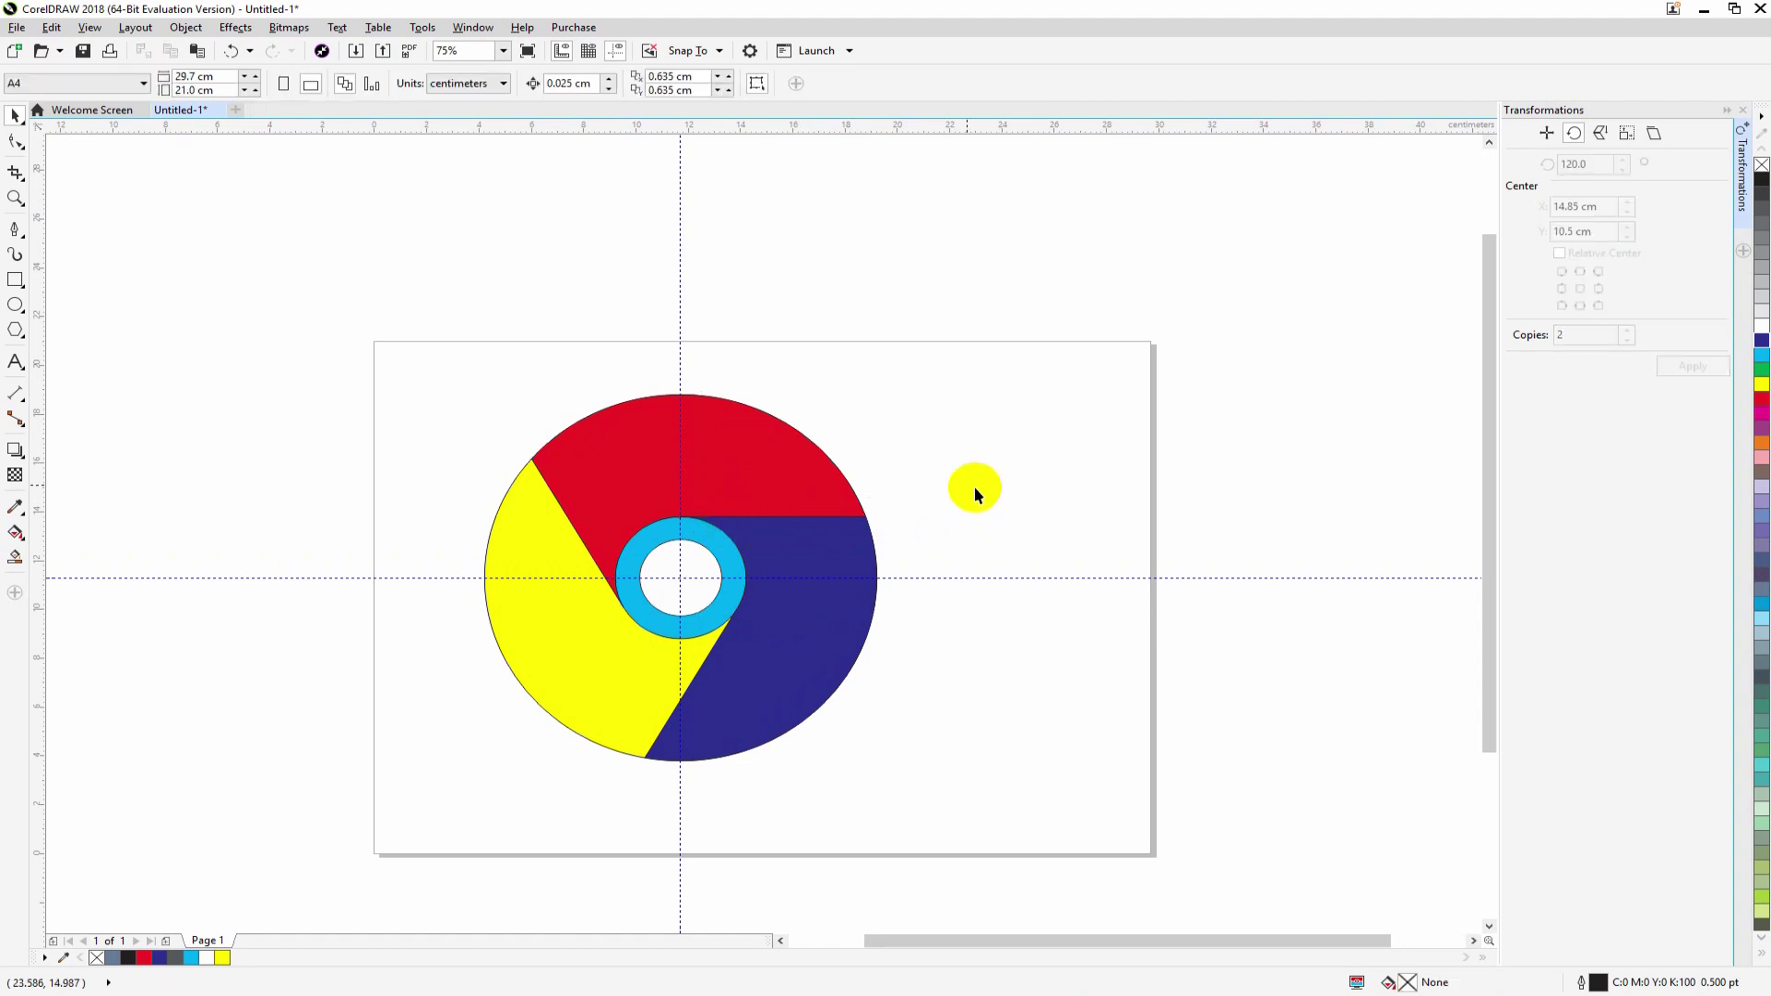
drag(396, 313, 1081, 835)
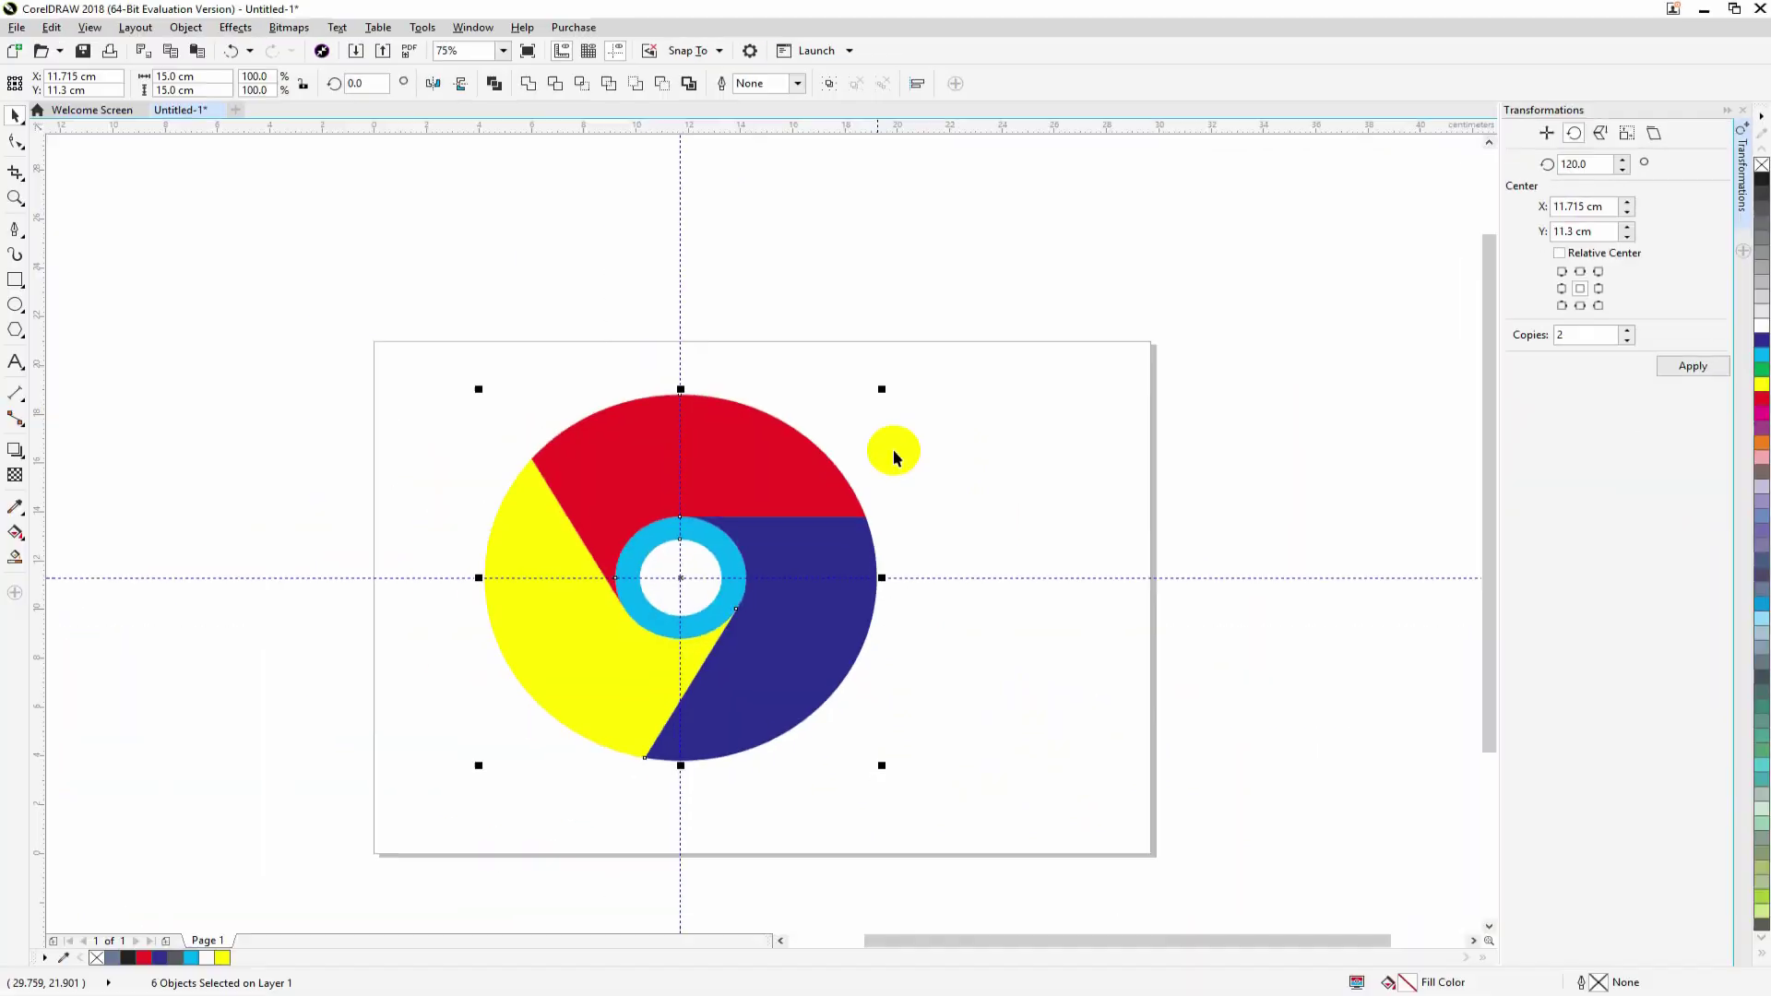
Apply a linear fountain fill to the red upper ring segment and tilt its end slightly upward
click(960, 624)
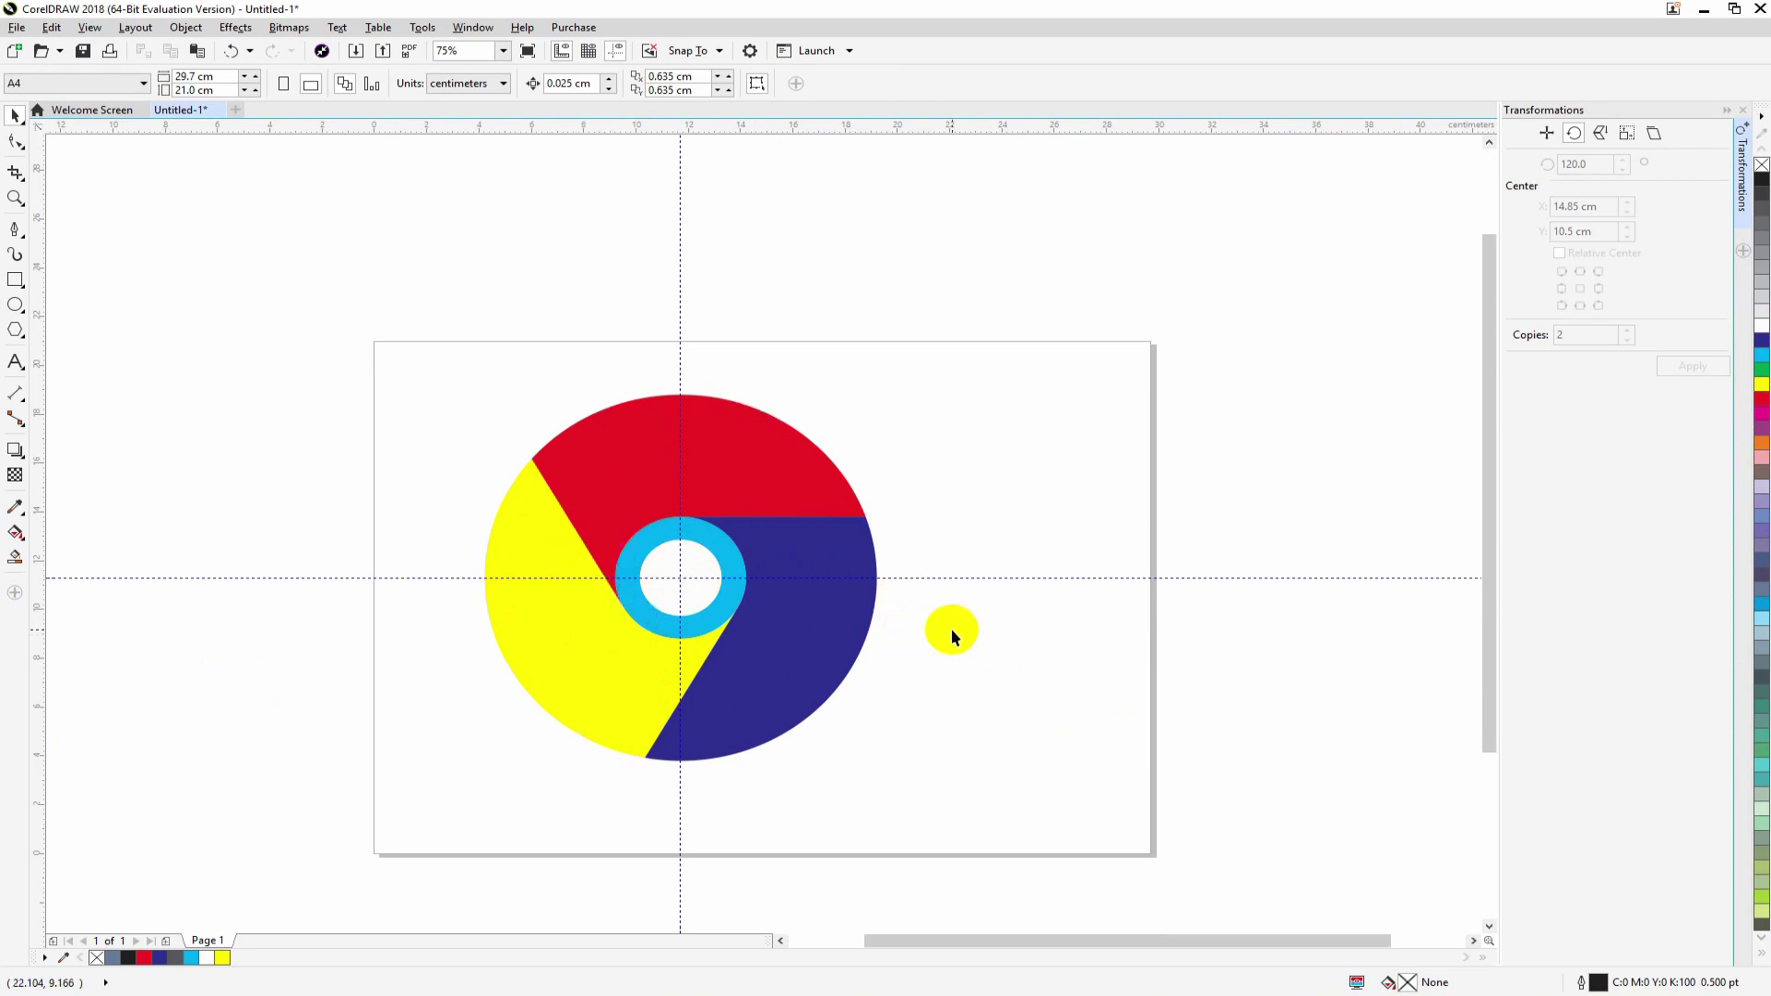
click(753, 451)
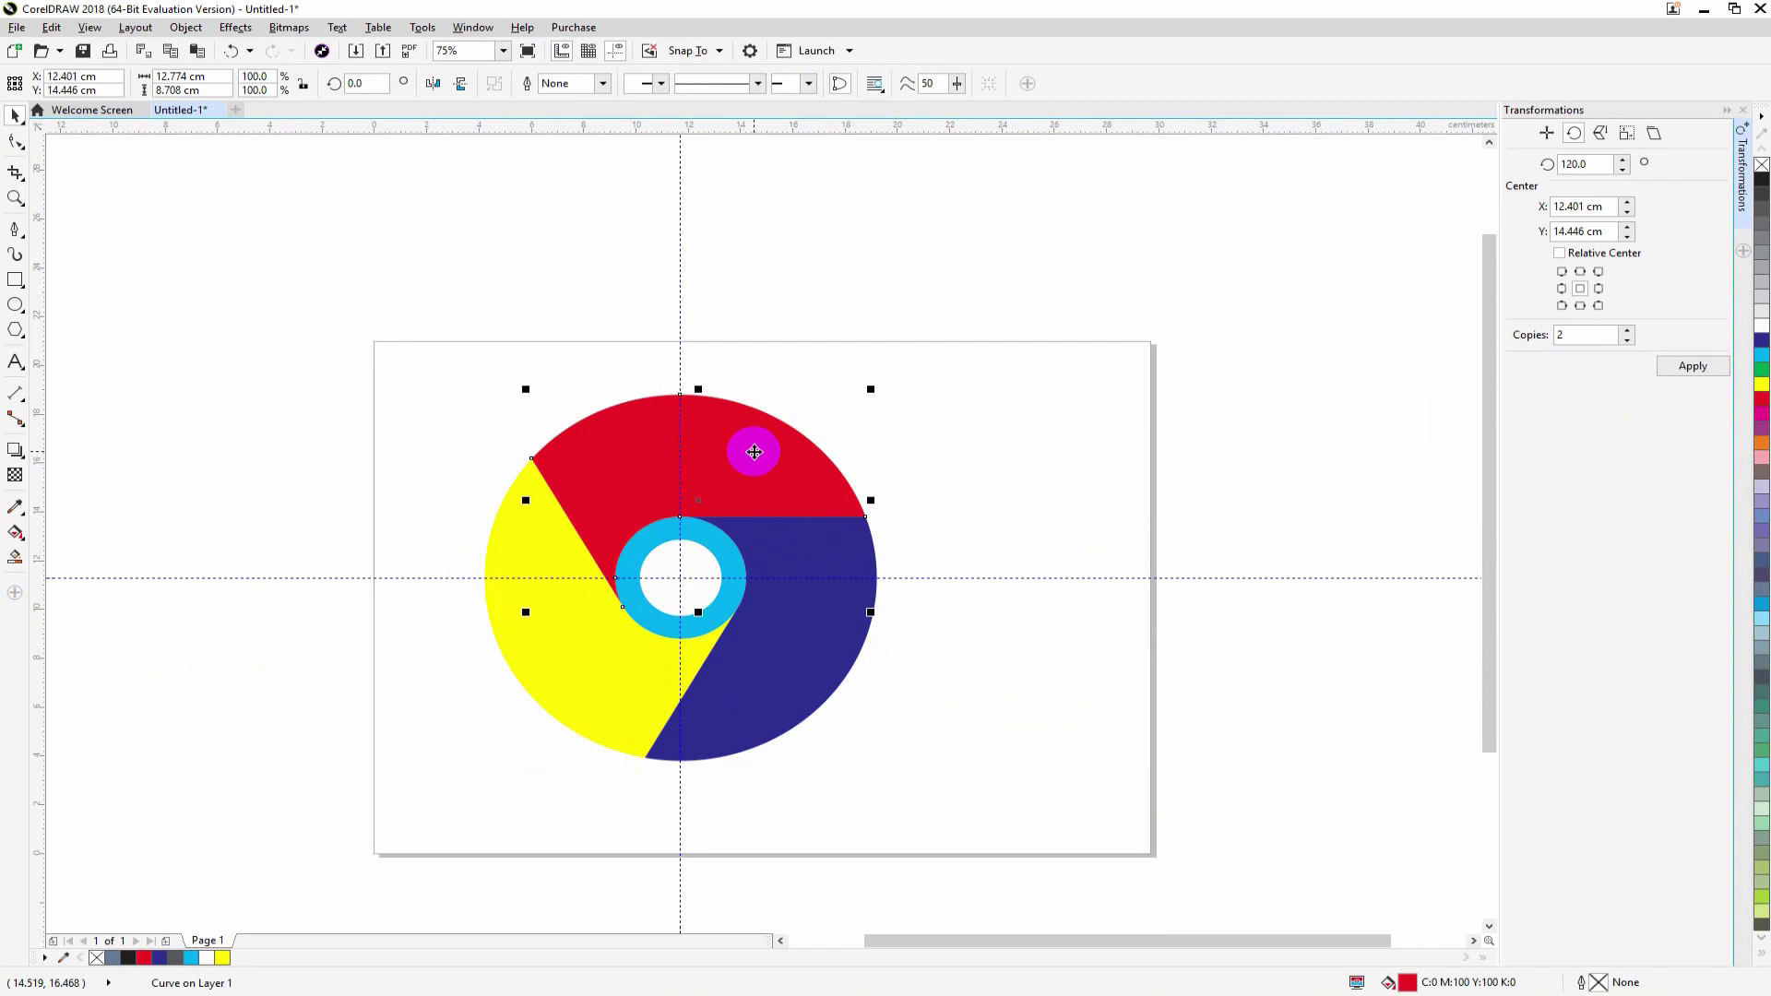
click(912, 423)
click(765, 450)
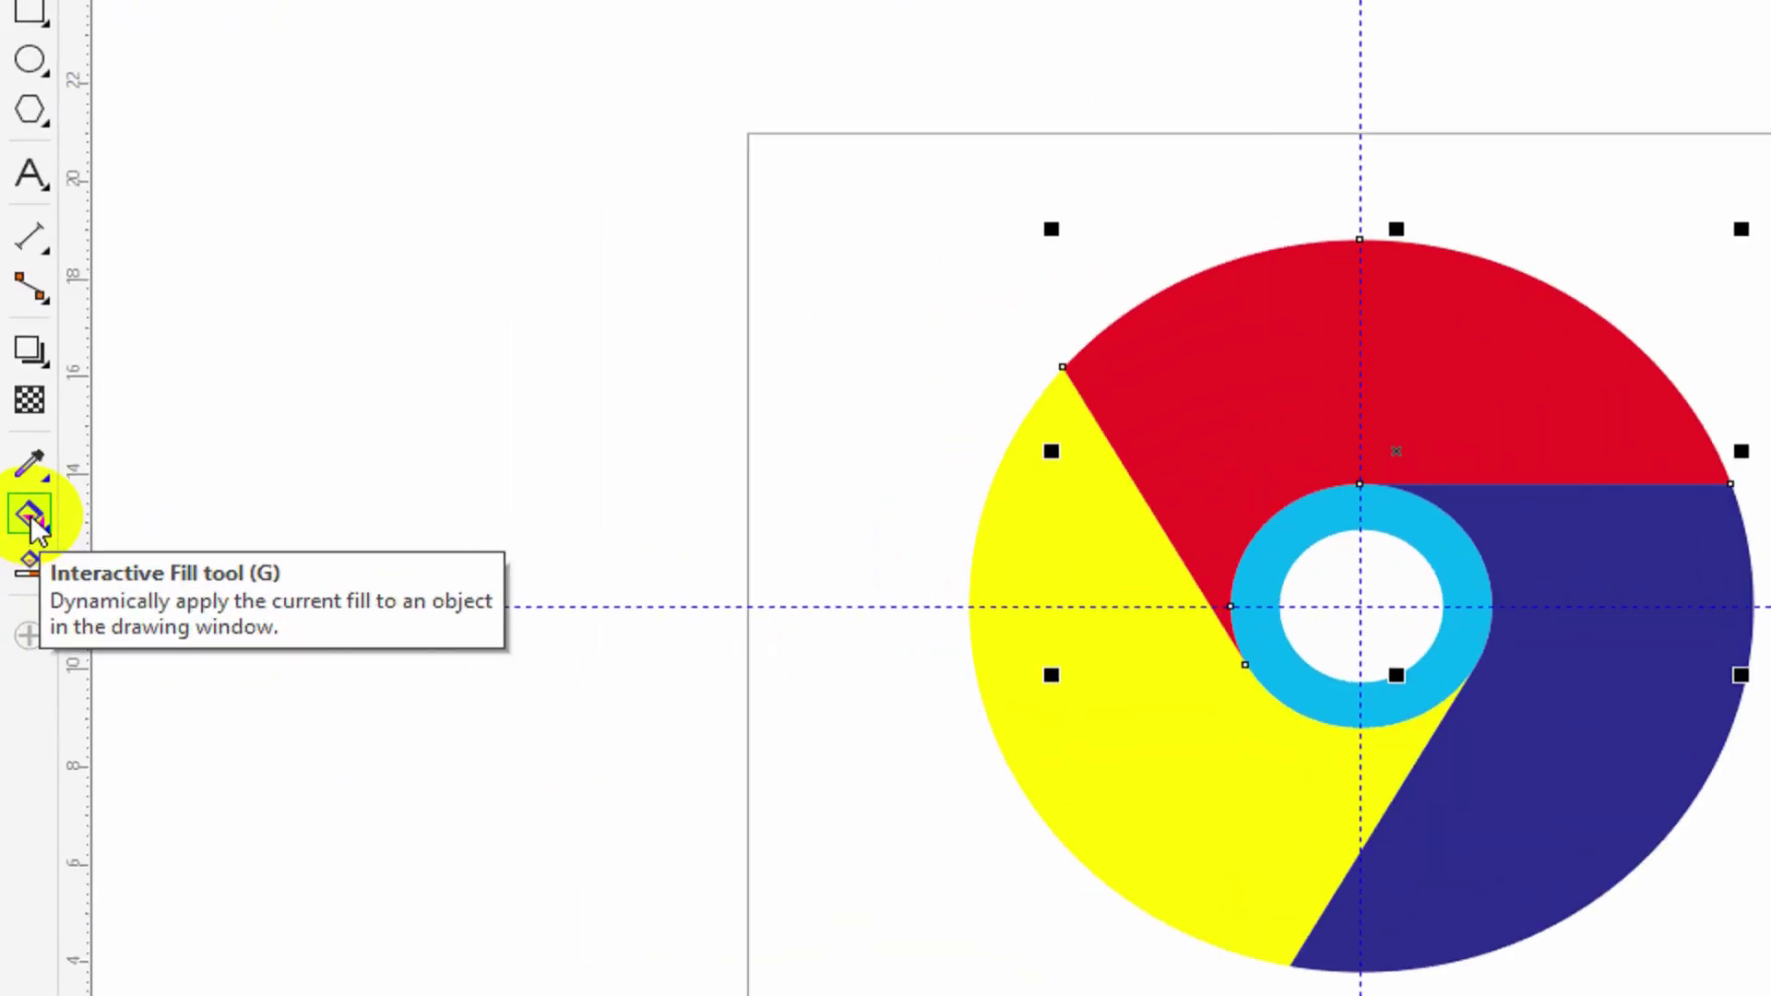
click(32, 521)
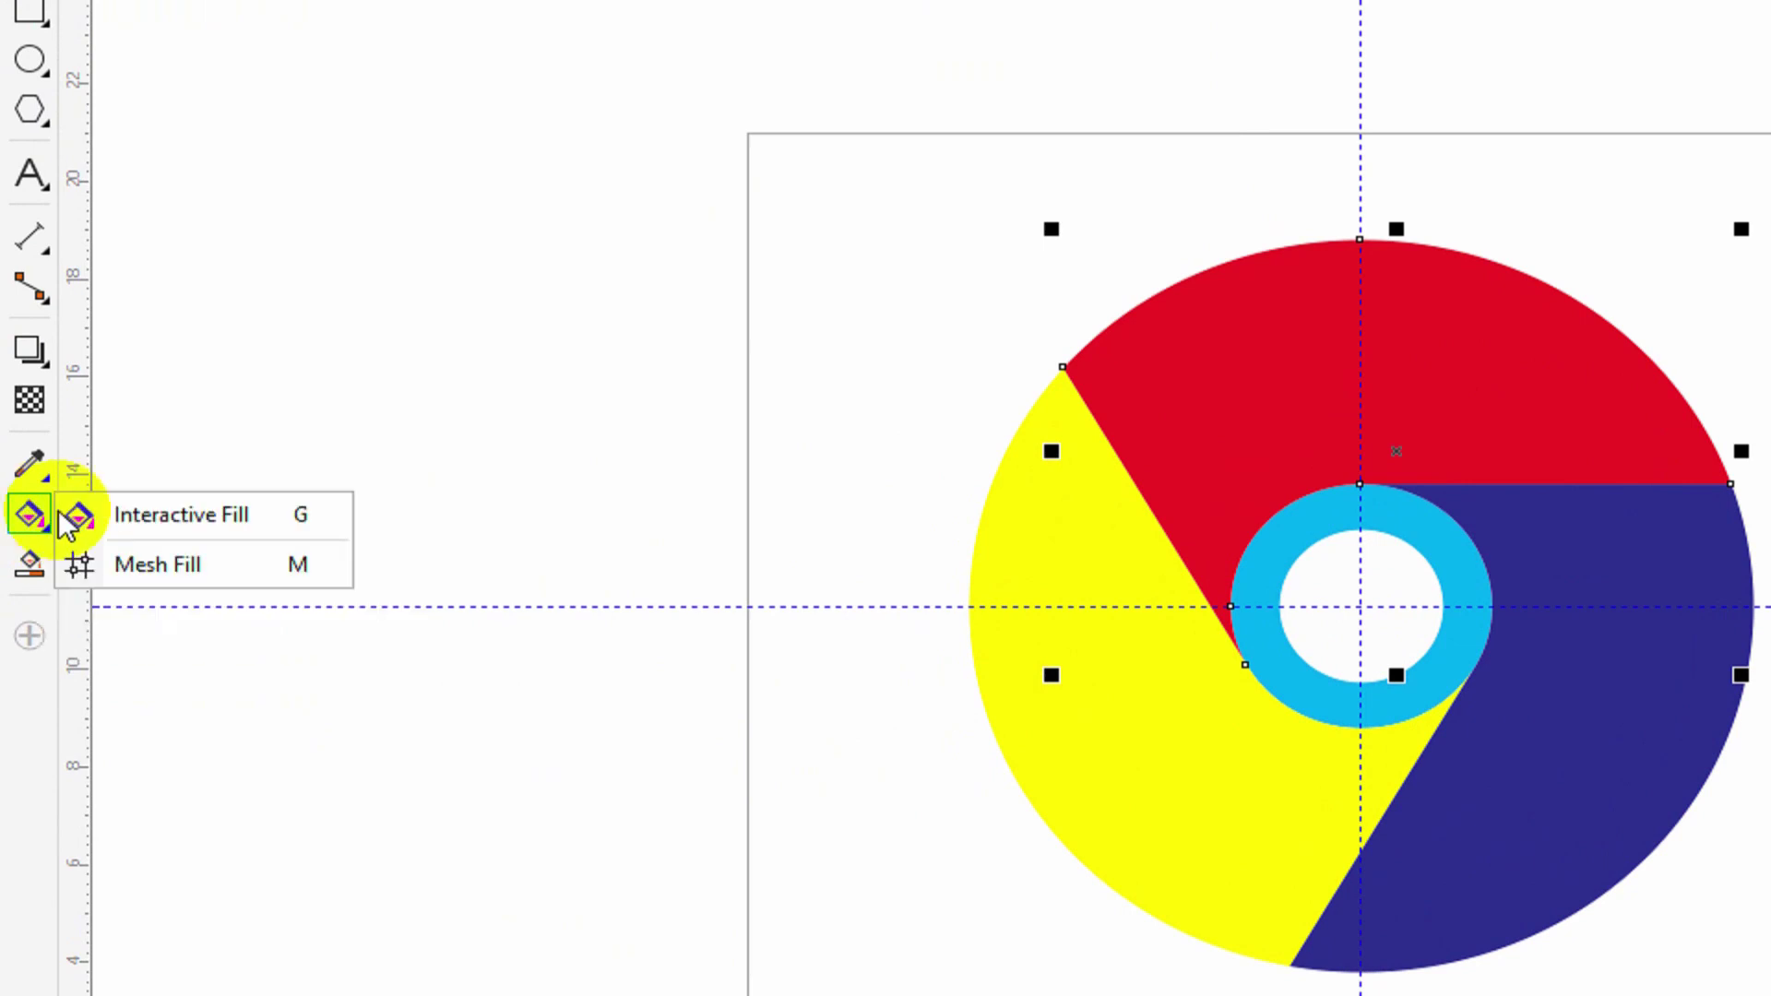
click(161, 507)
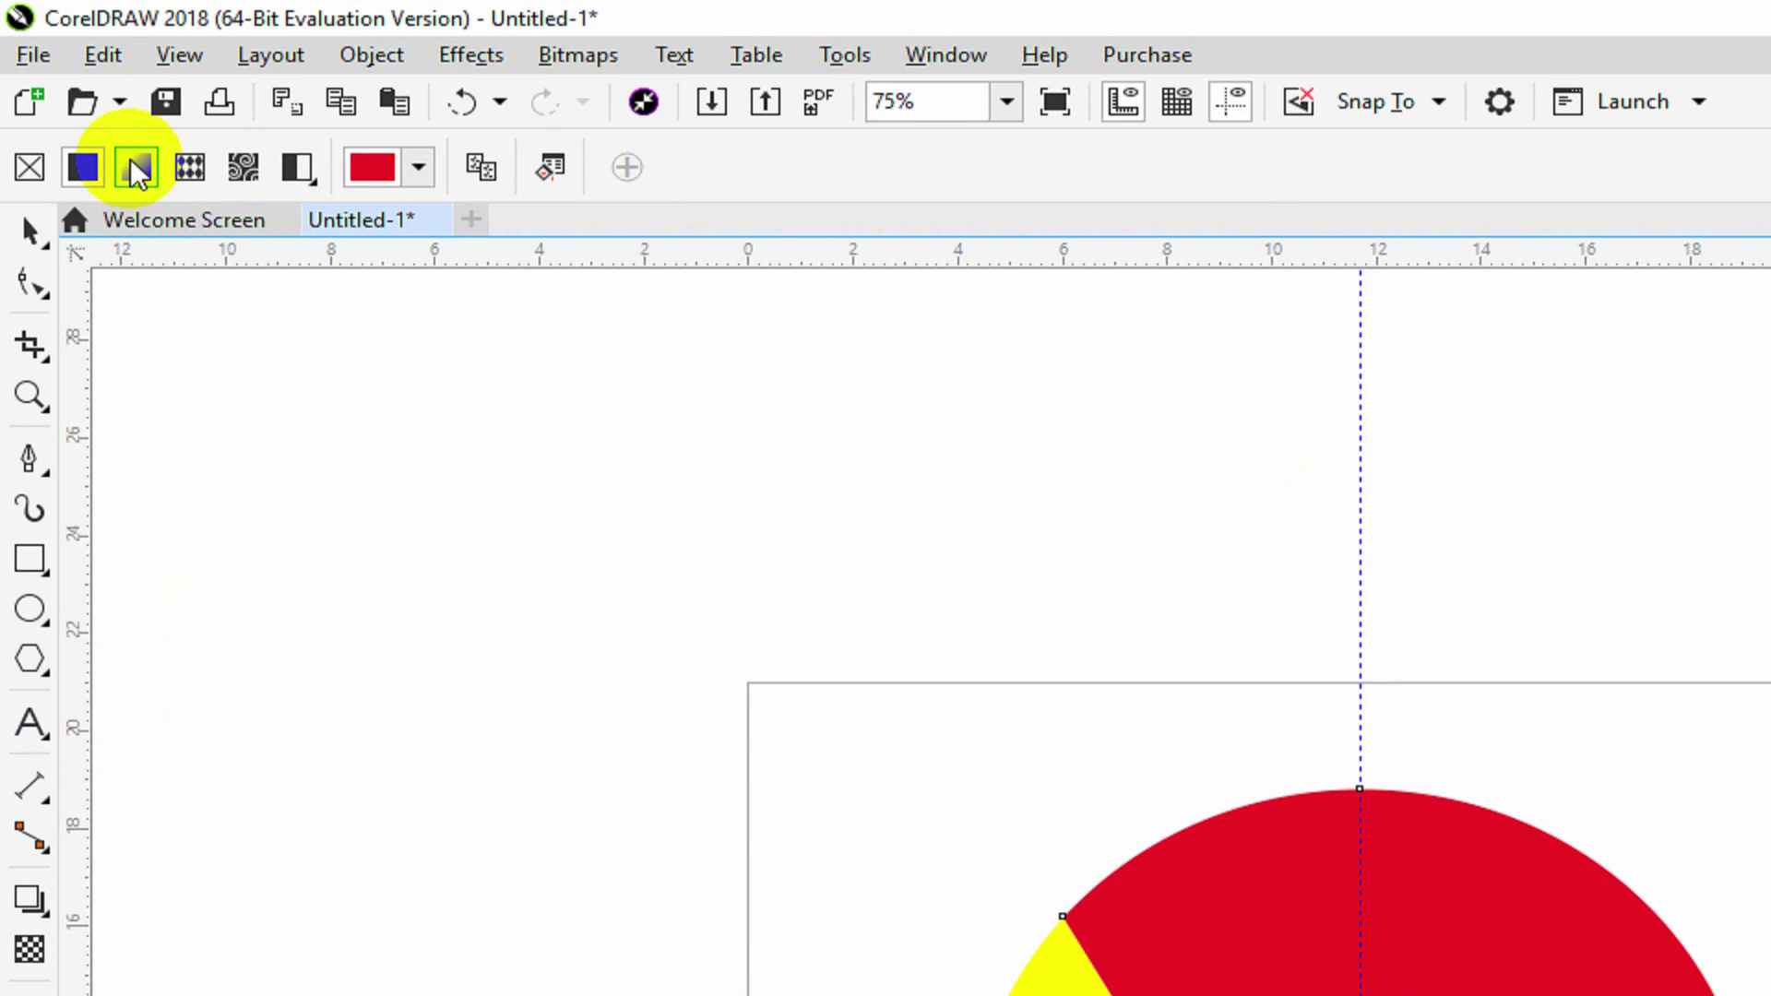
click(137, 169)
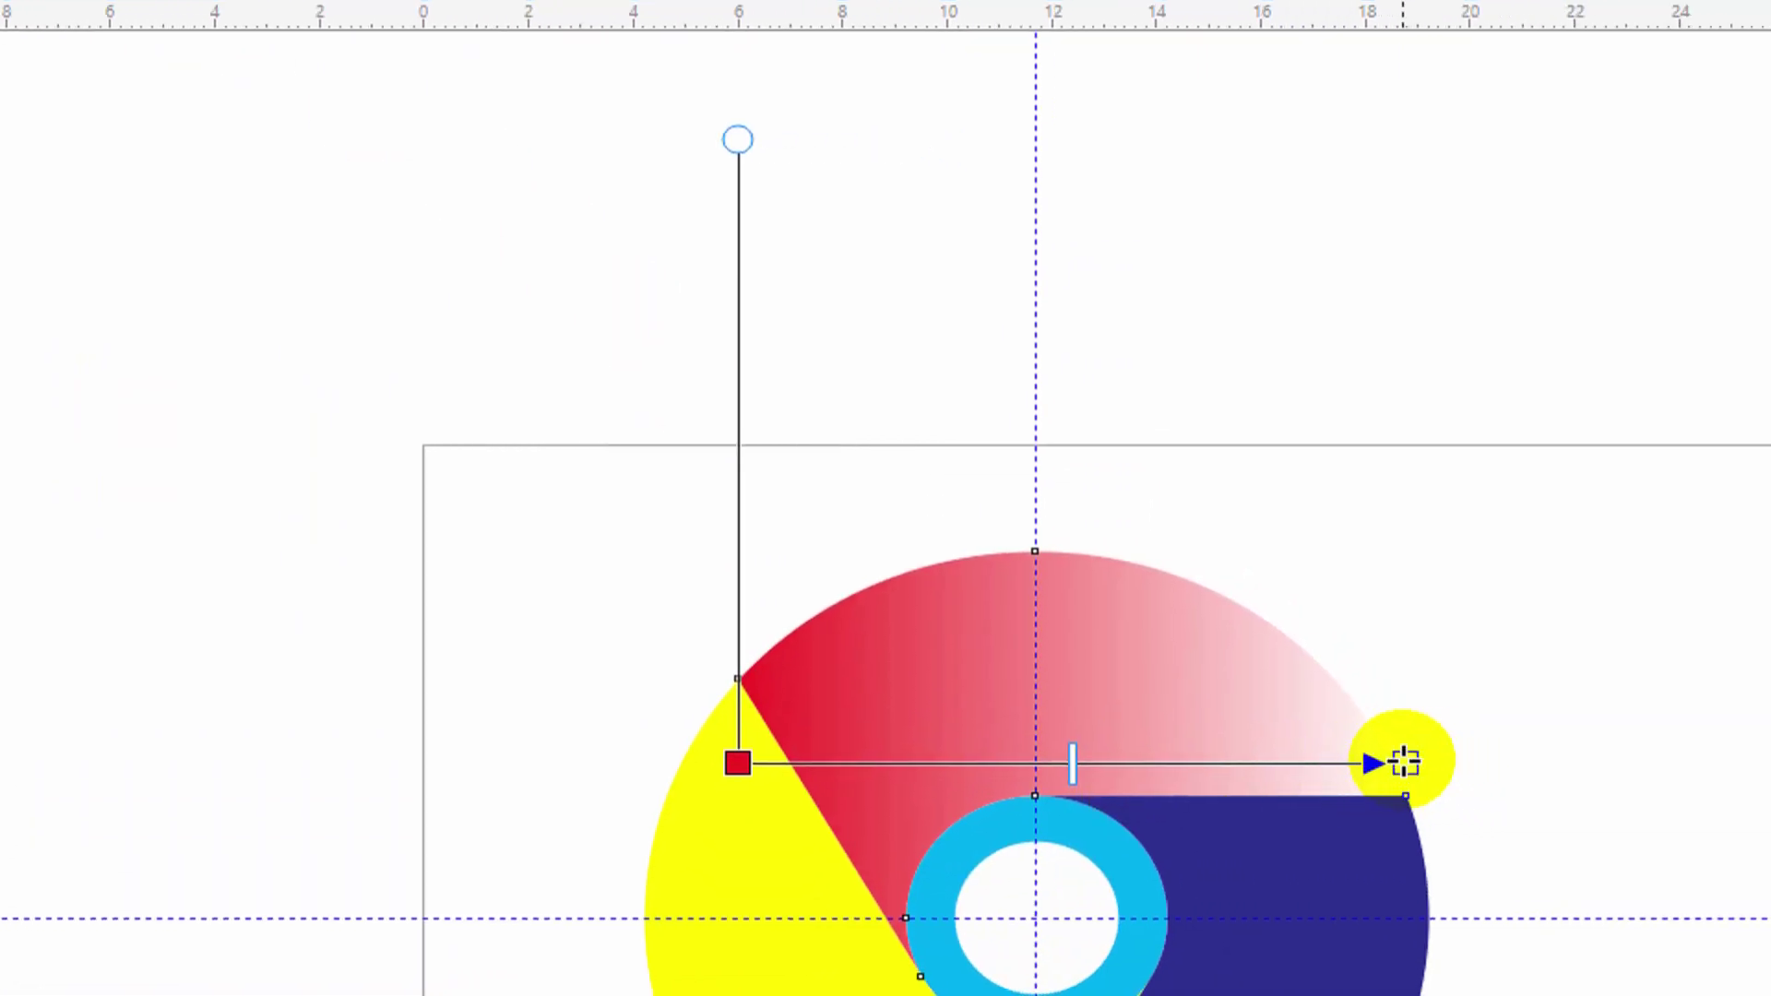
drag(1421, 762, 1392, 645)
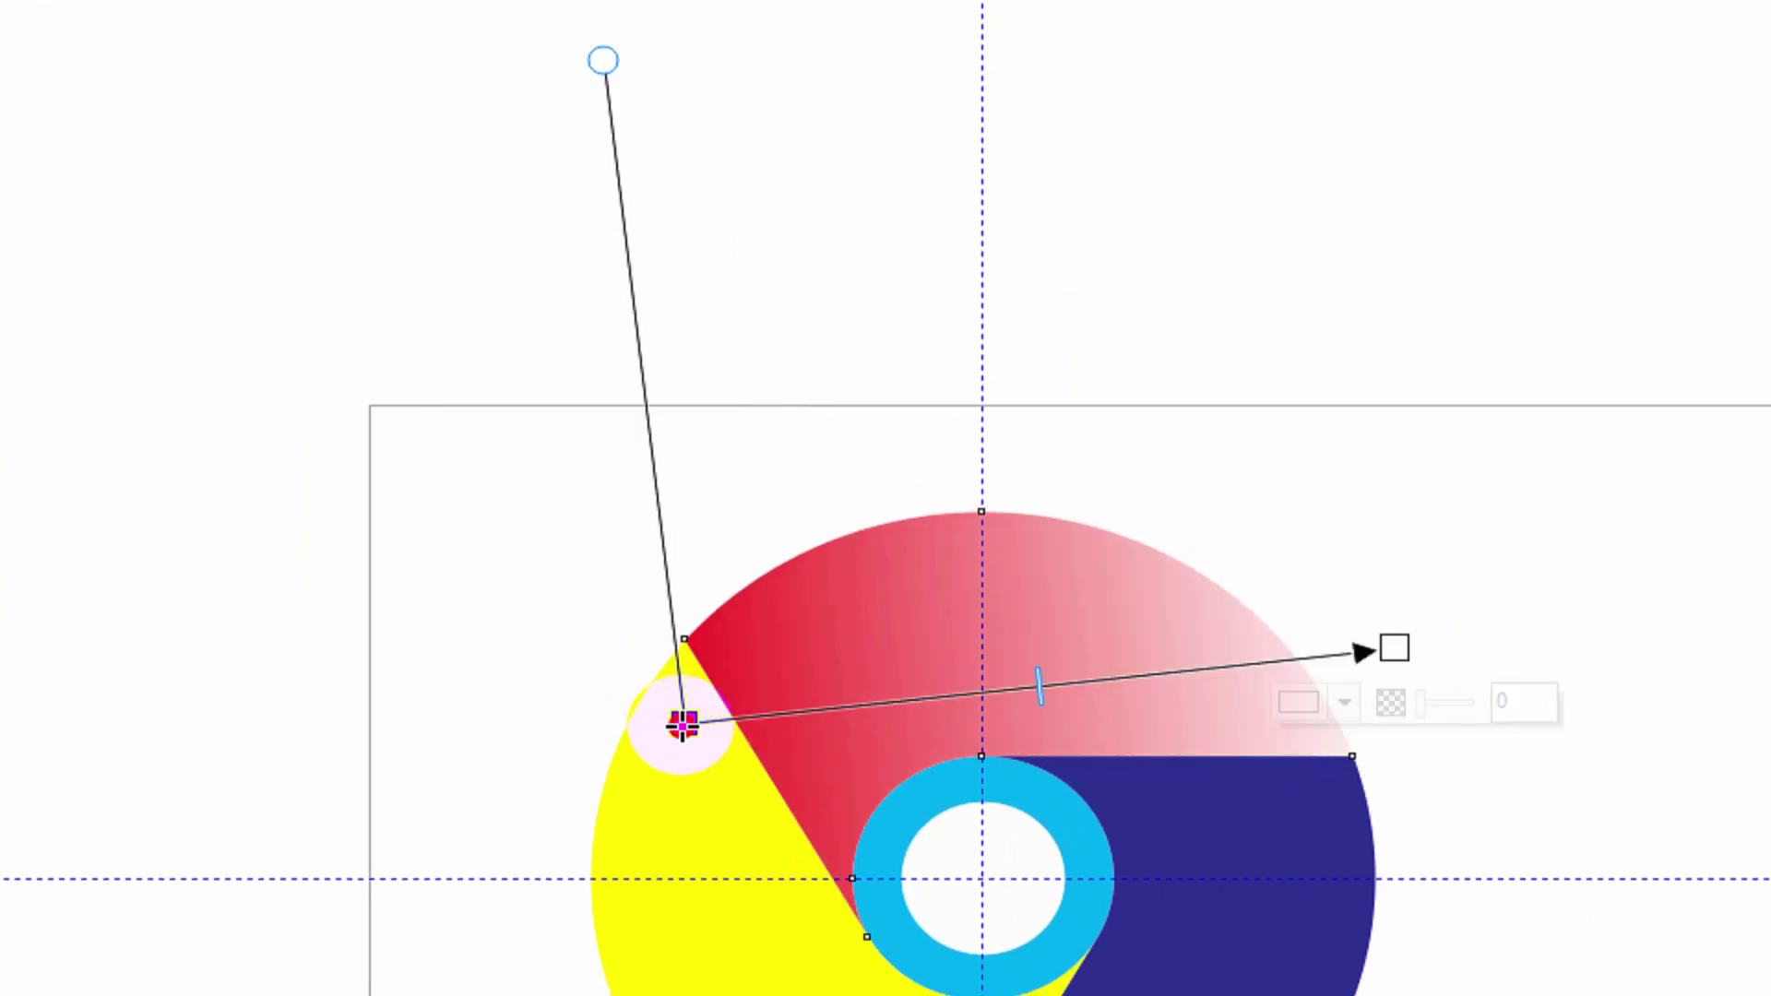
Set the red segment's gradient to run from dark red (C15 M100 Y100 K11) to pure red #FF0000
click(681, 724)
click(633, 775)
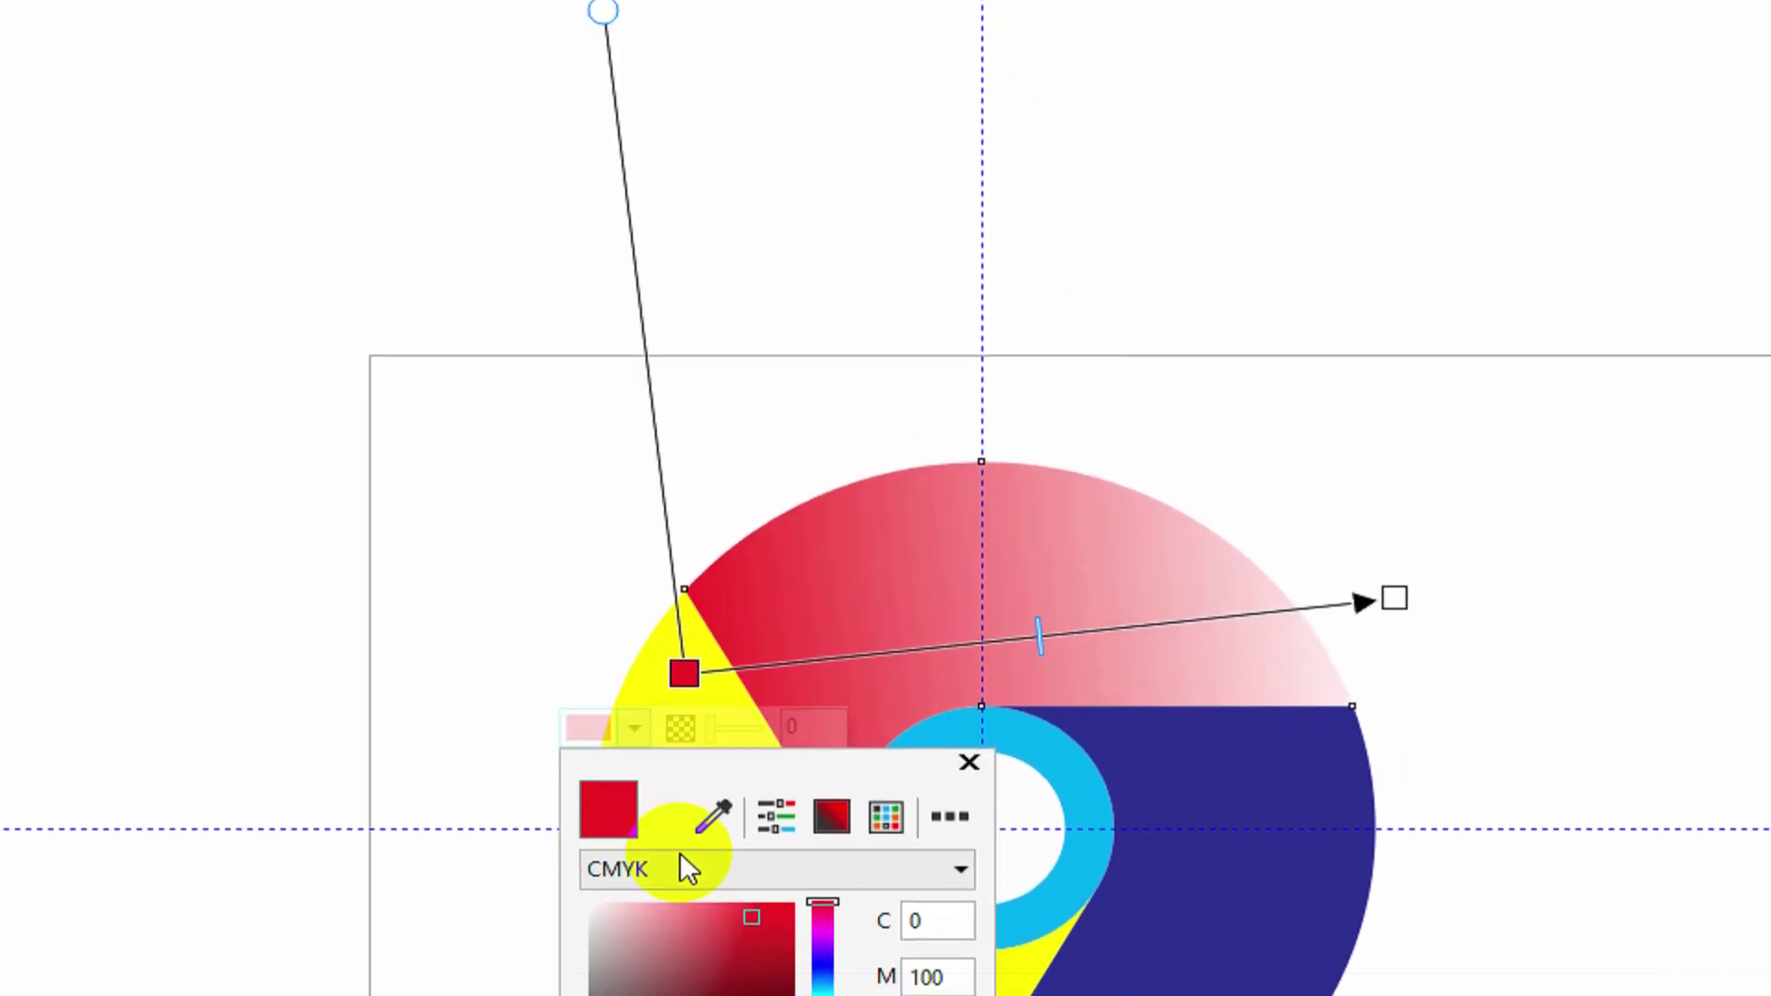
click(784, 987)
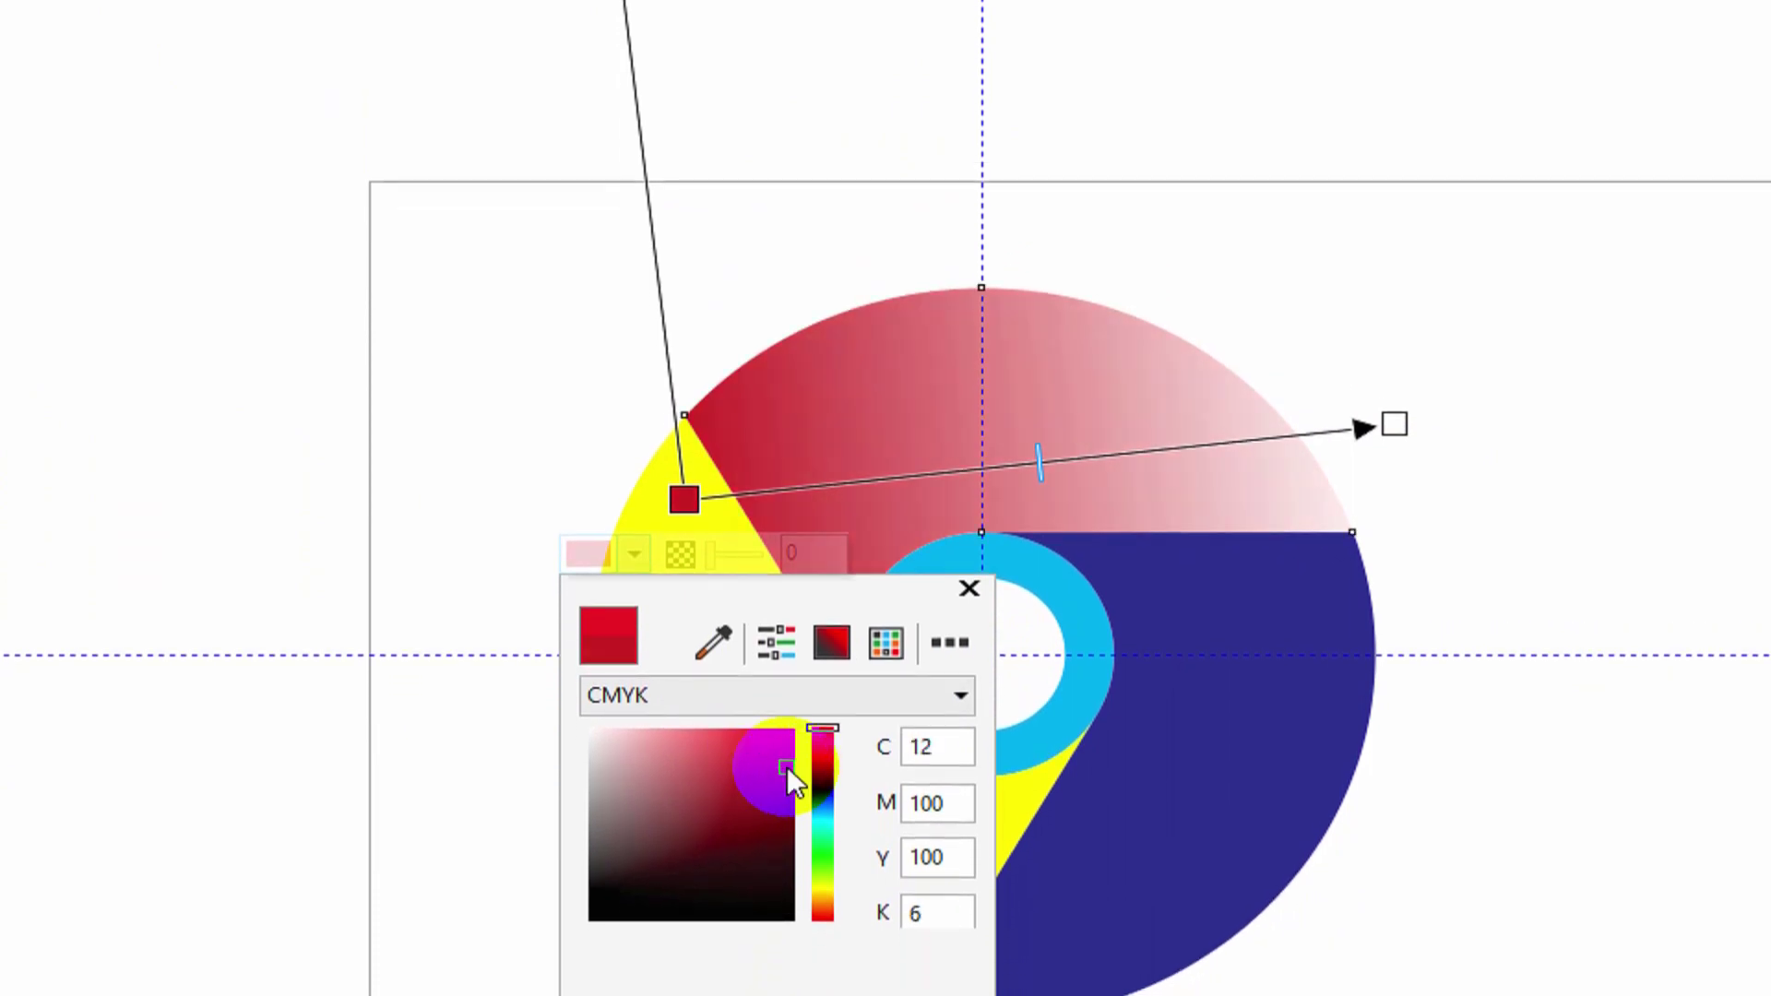
drag(787, 768, 785, 777)
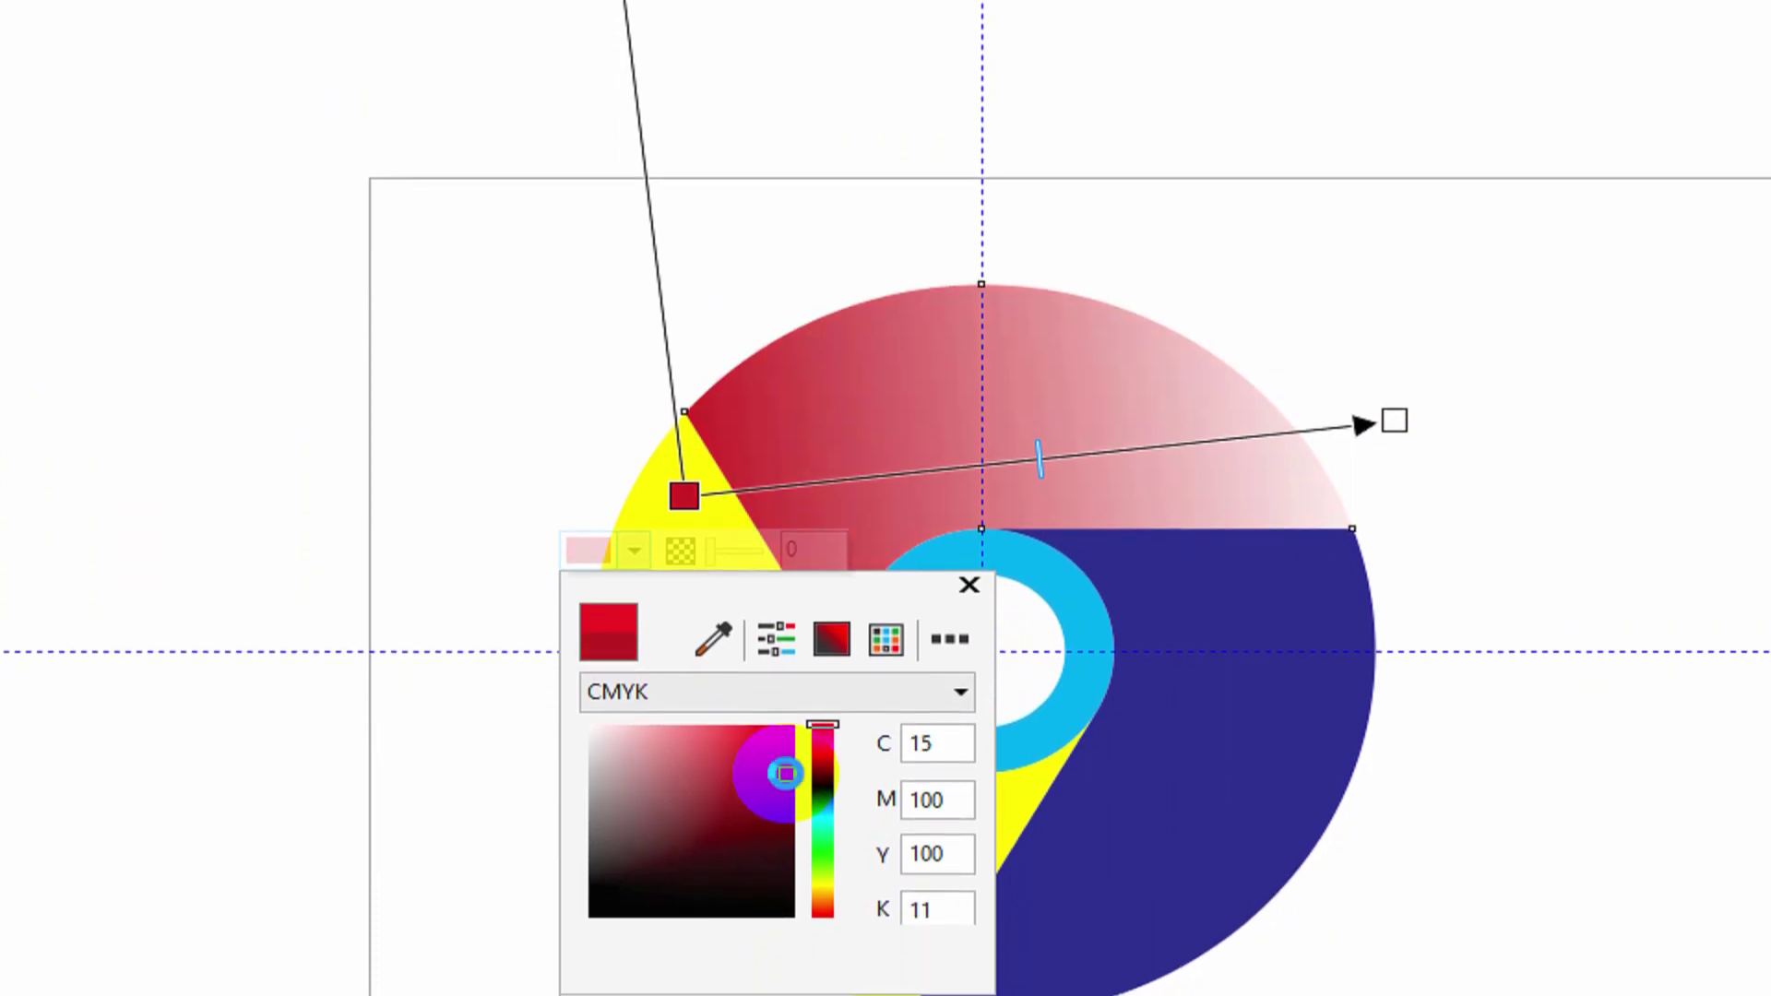
click(1391, 424)
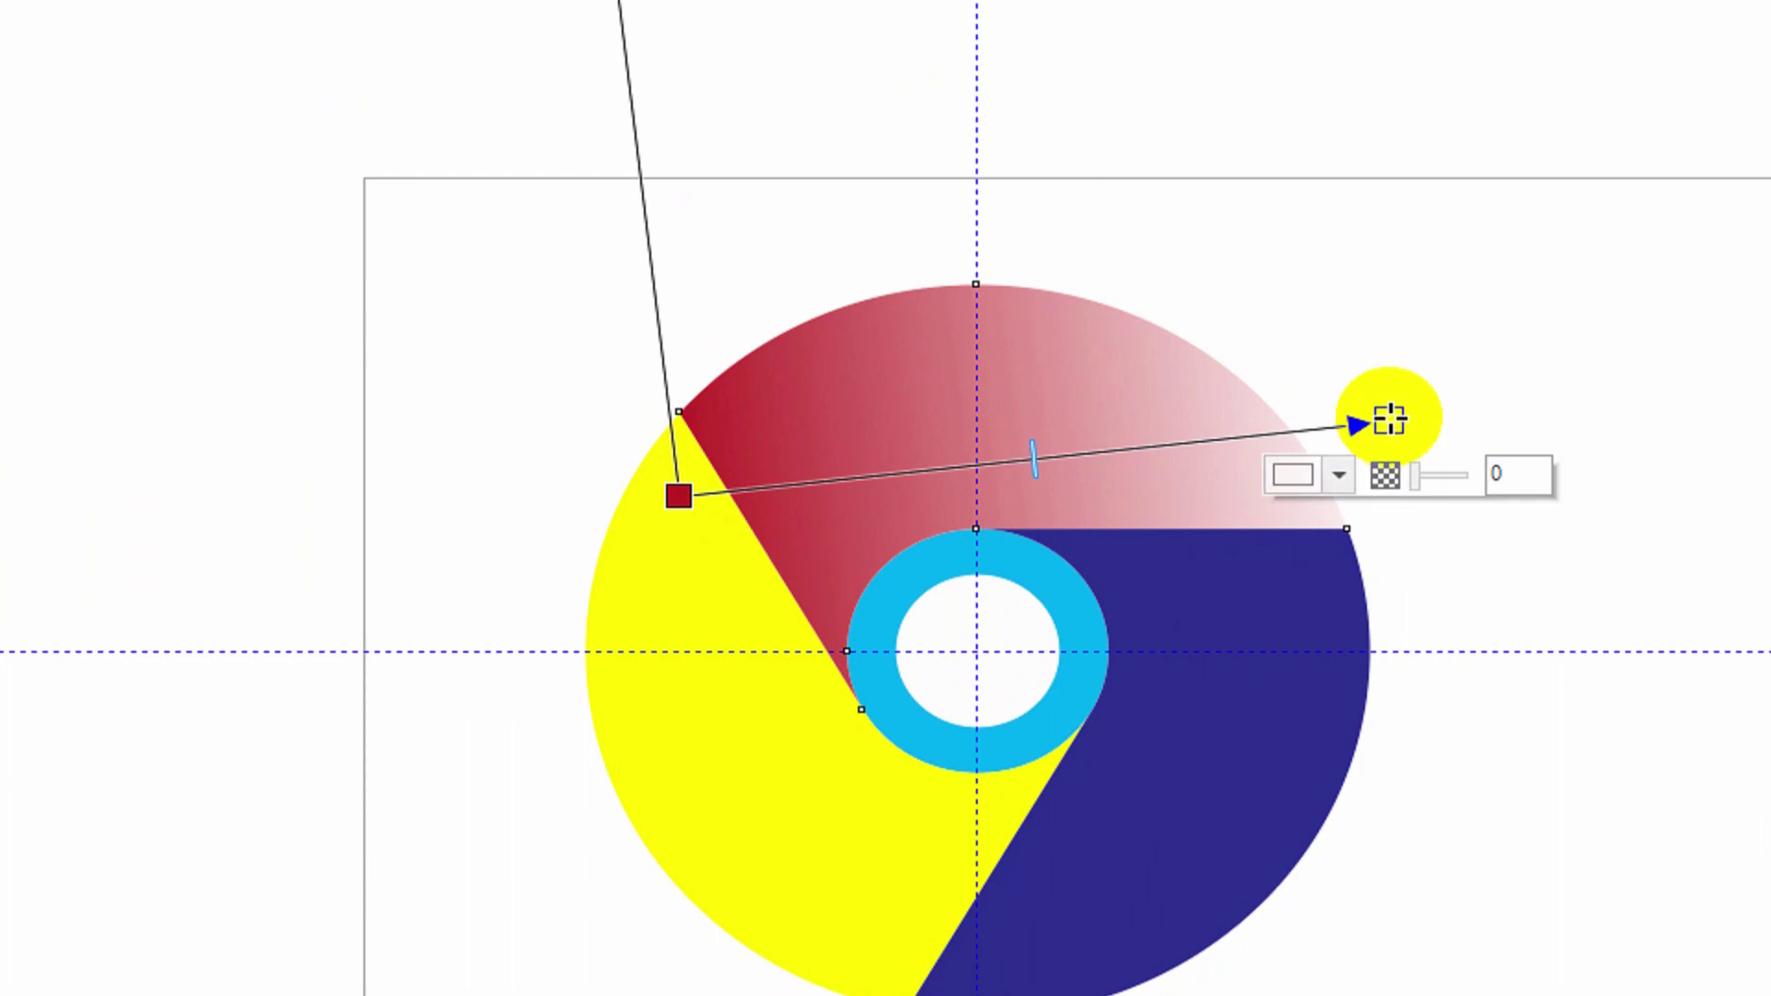
click(1338, 475)
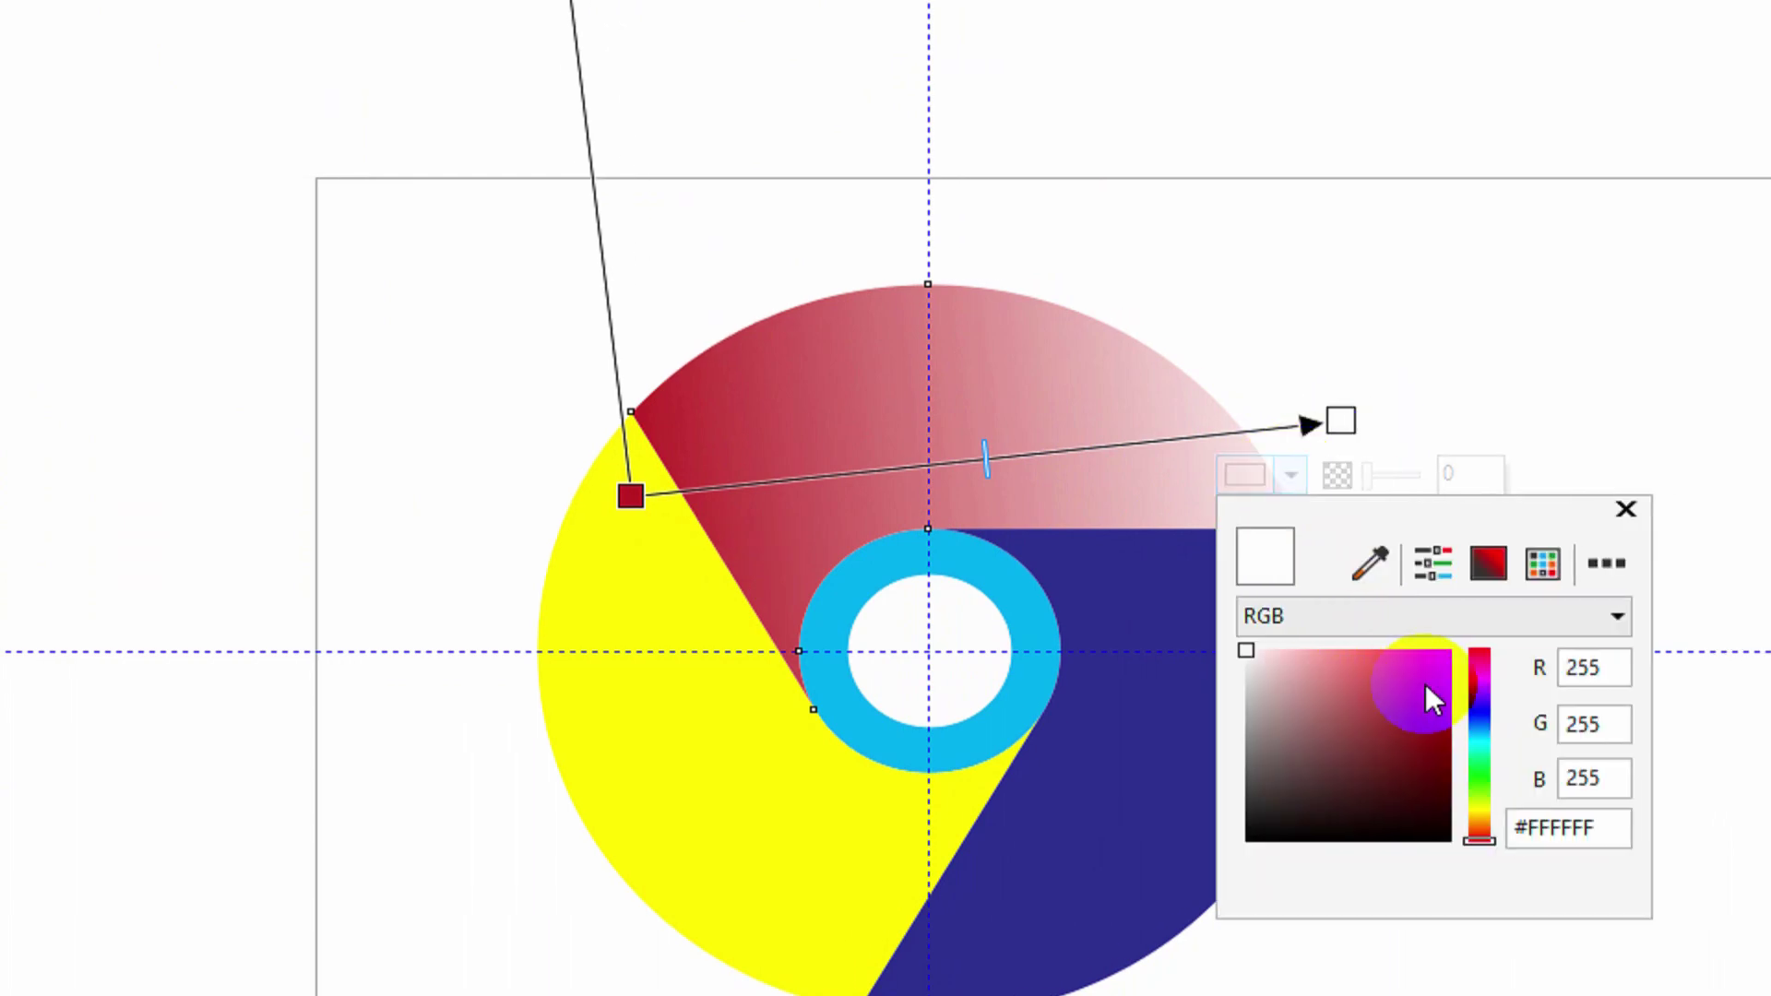
click(1497, 651)
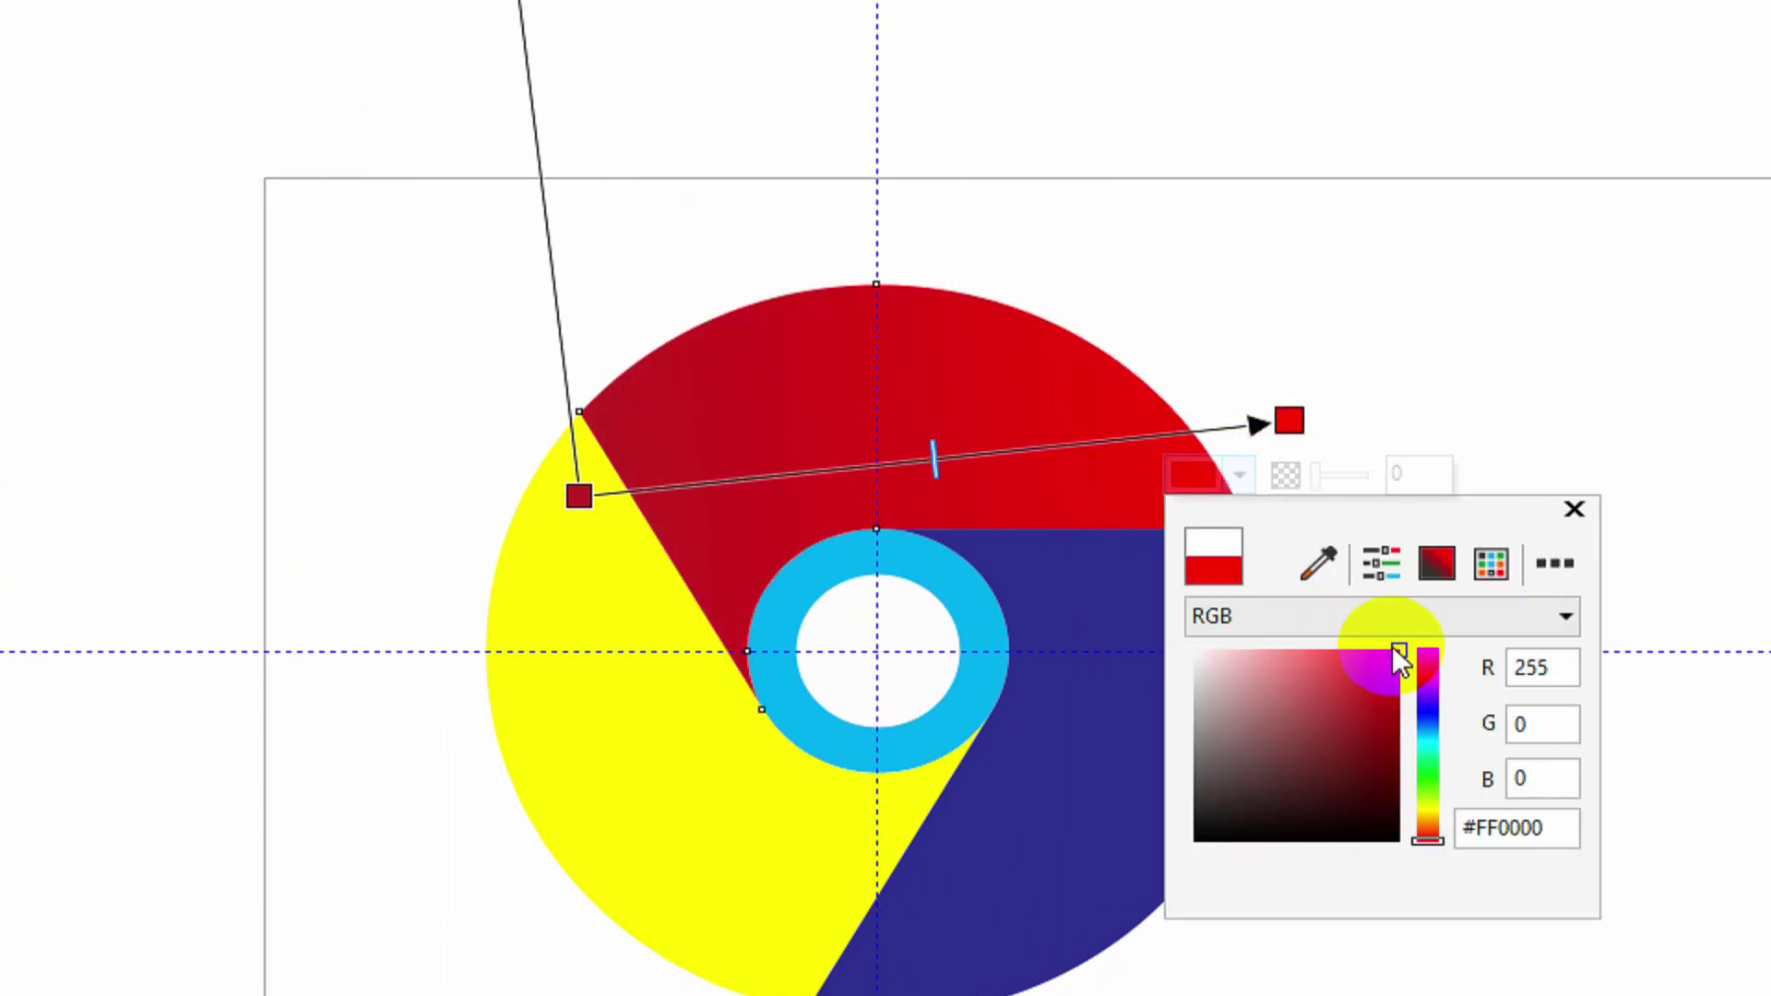
Darken the red gradient's start colour further and shift its start point slightly down and inward
click(580, 497)
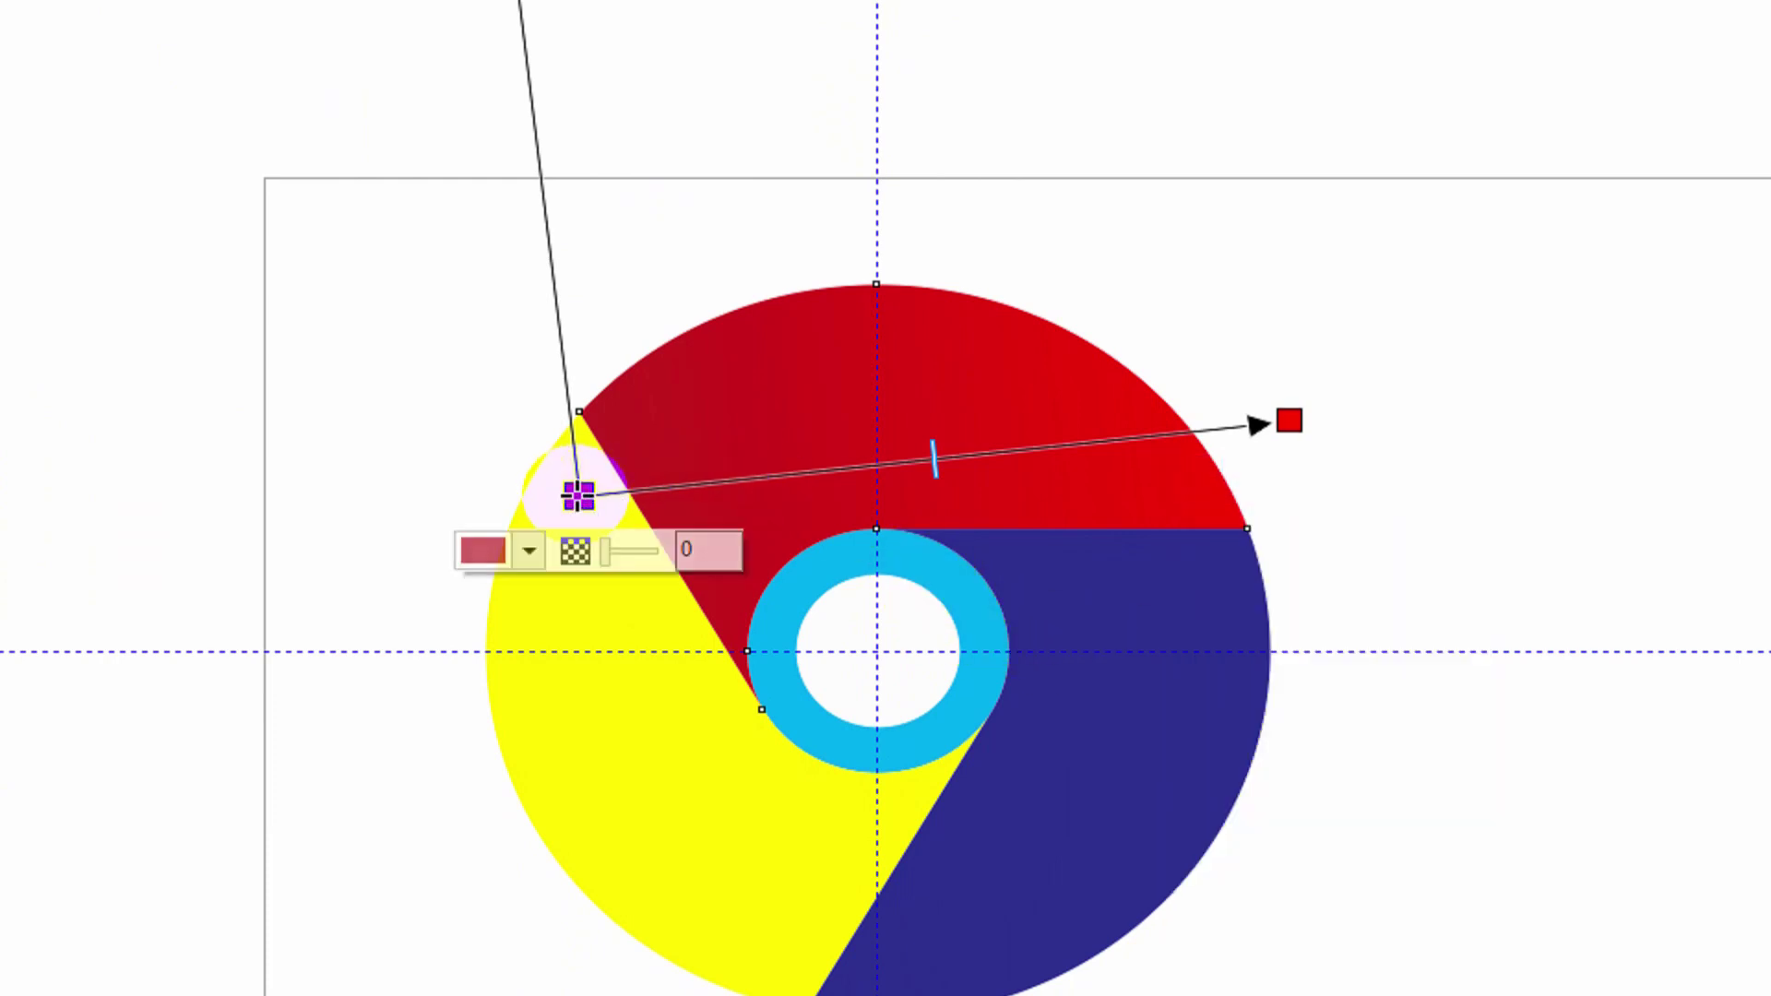
click(531, 549)
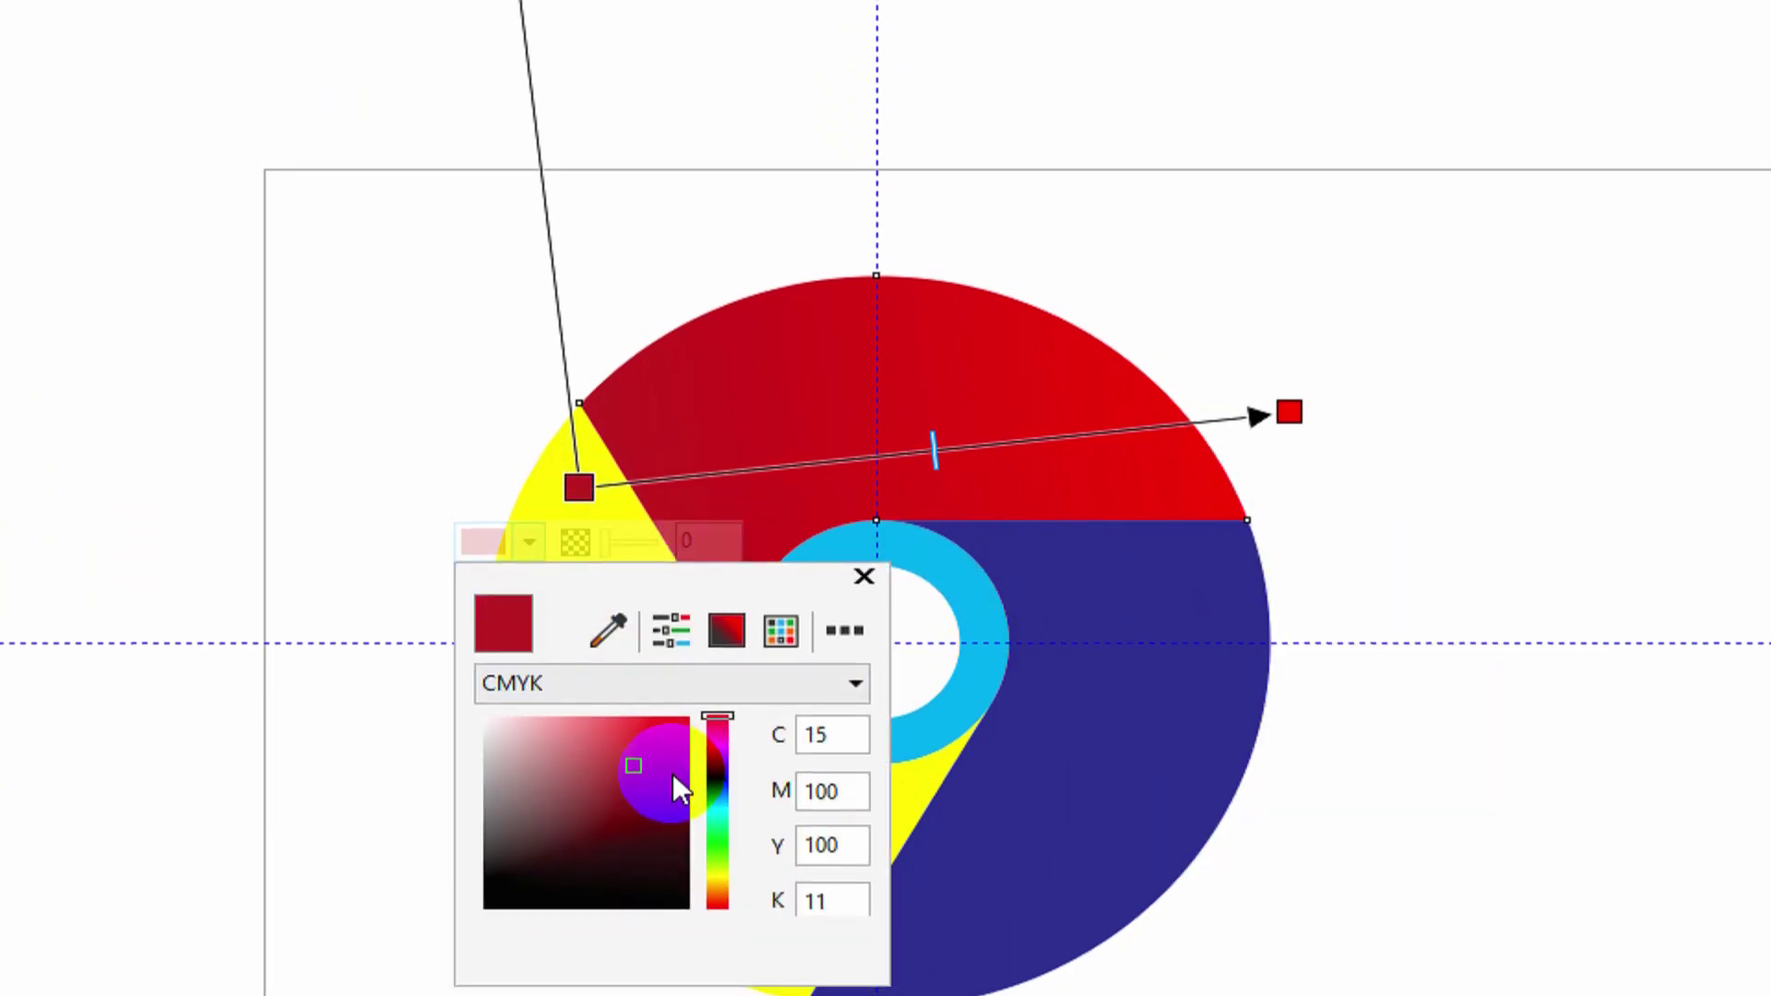
mouse_move(672, 767)
mouse_down()
mouse_move(667, 782)
mouse_move(667, 766)
mouse_up()
drag(579, 480, 621, 510)
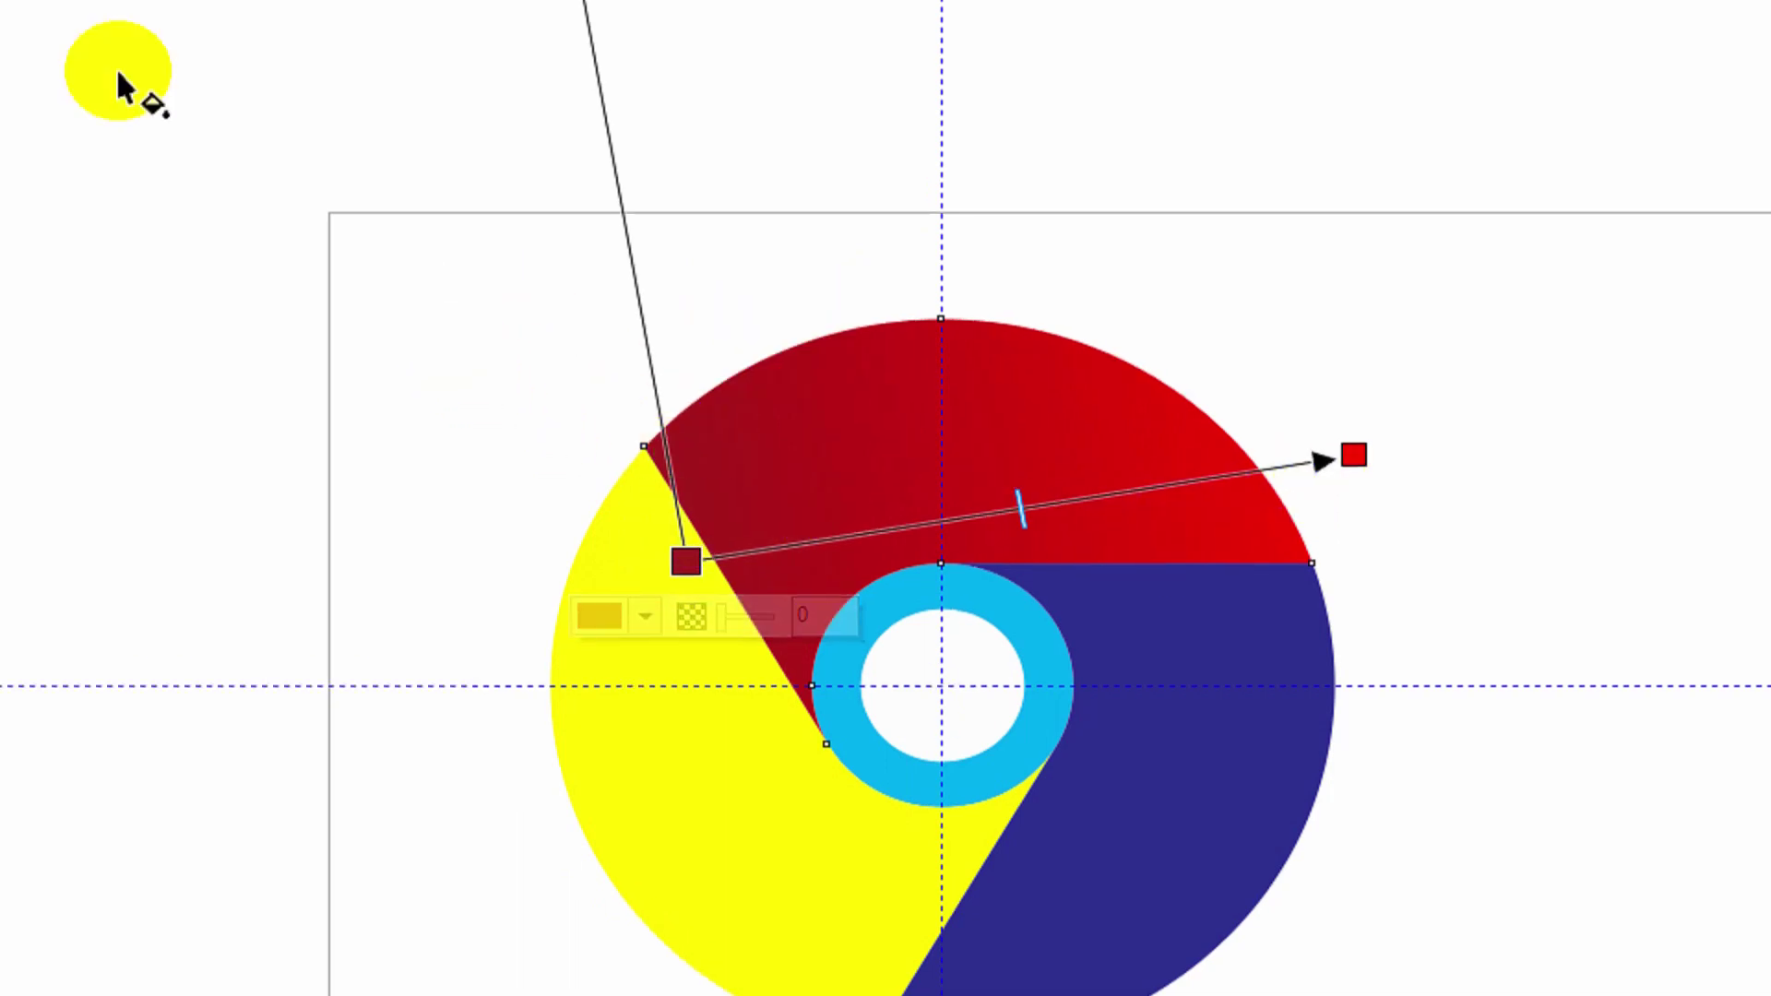
click(30, 75)
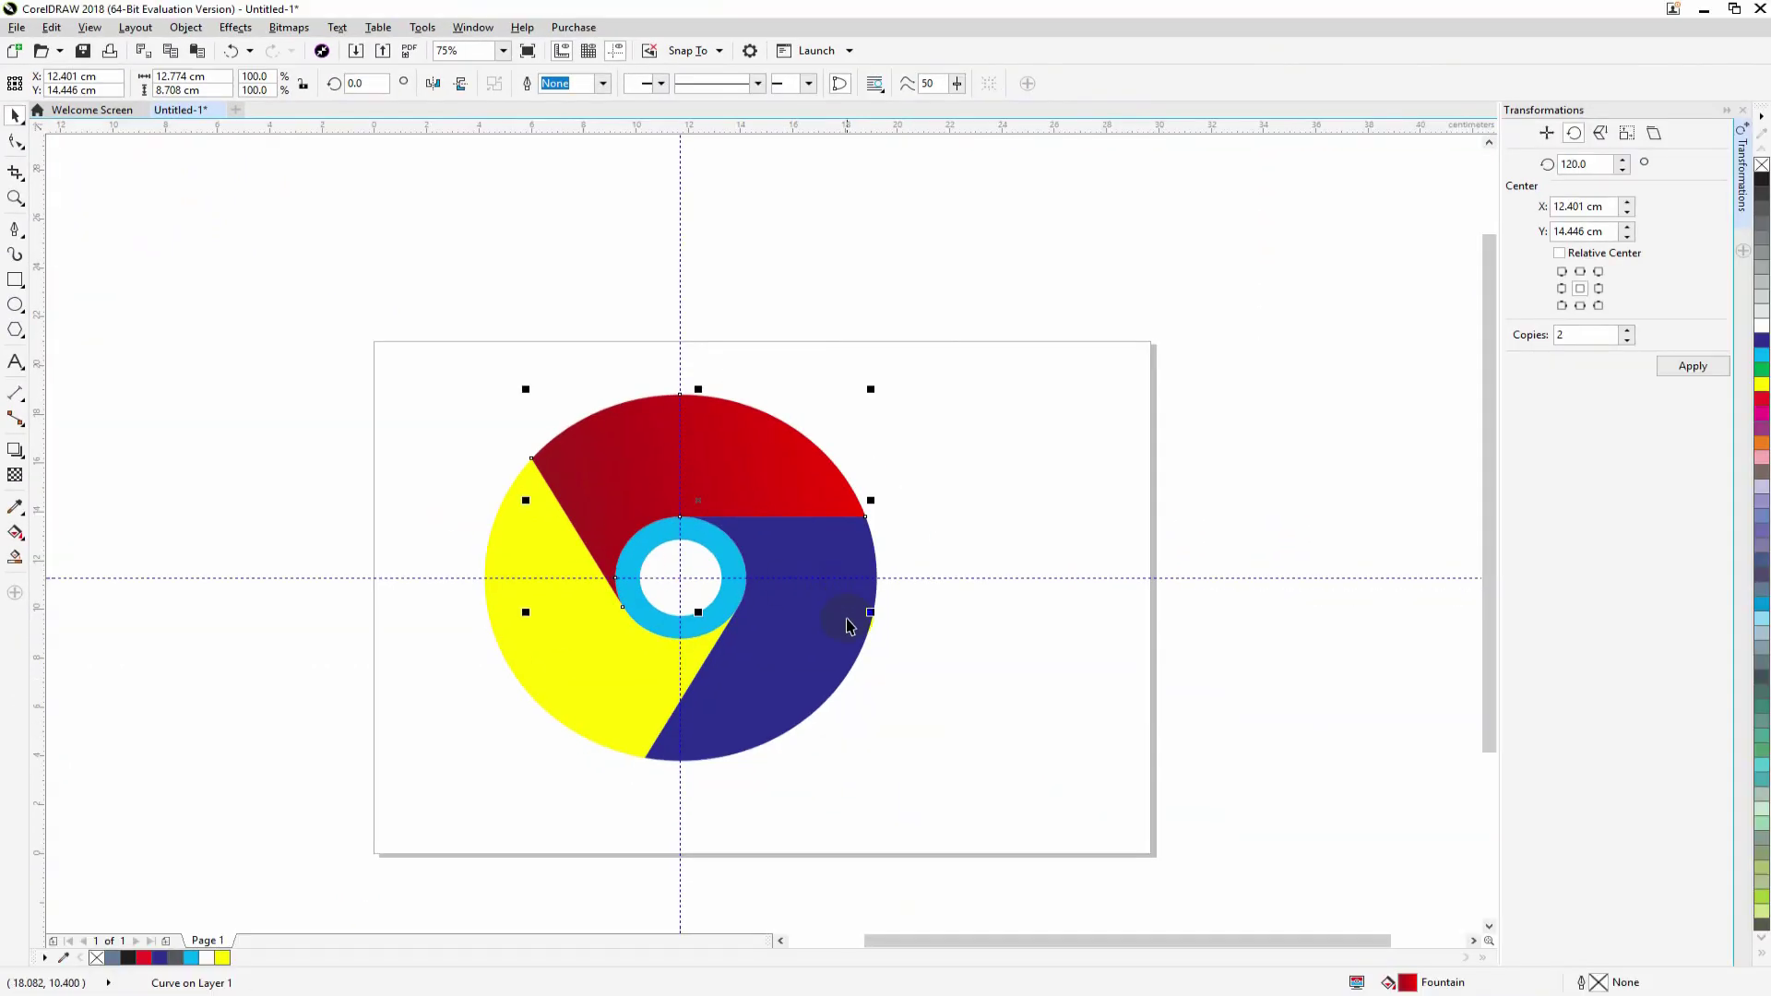
Apply a linear fountain fill to the blue ring segment, starting above its upper edge and running steeply down past its lower right edge
click(899, 666)
click(808, 640)
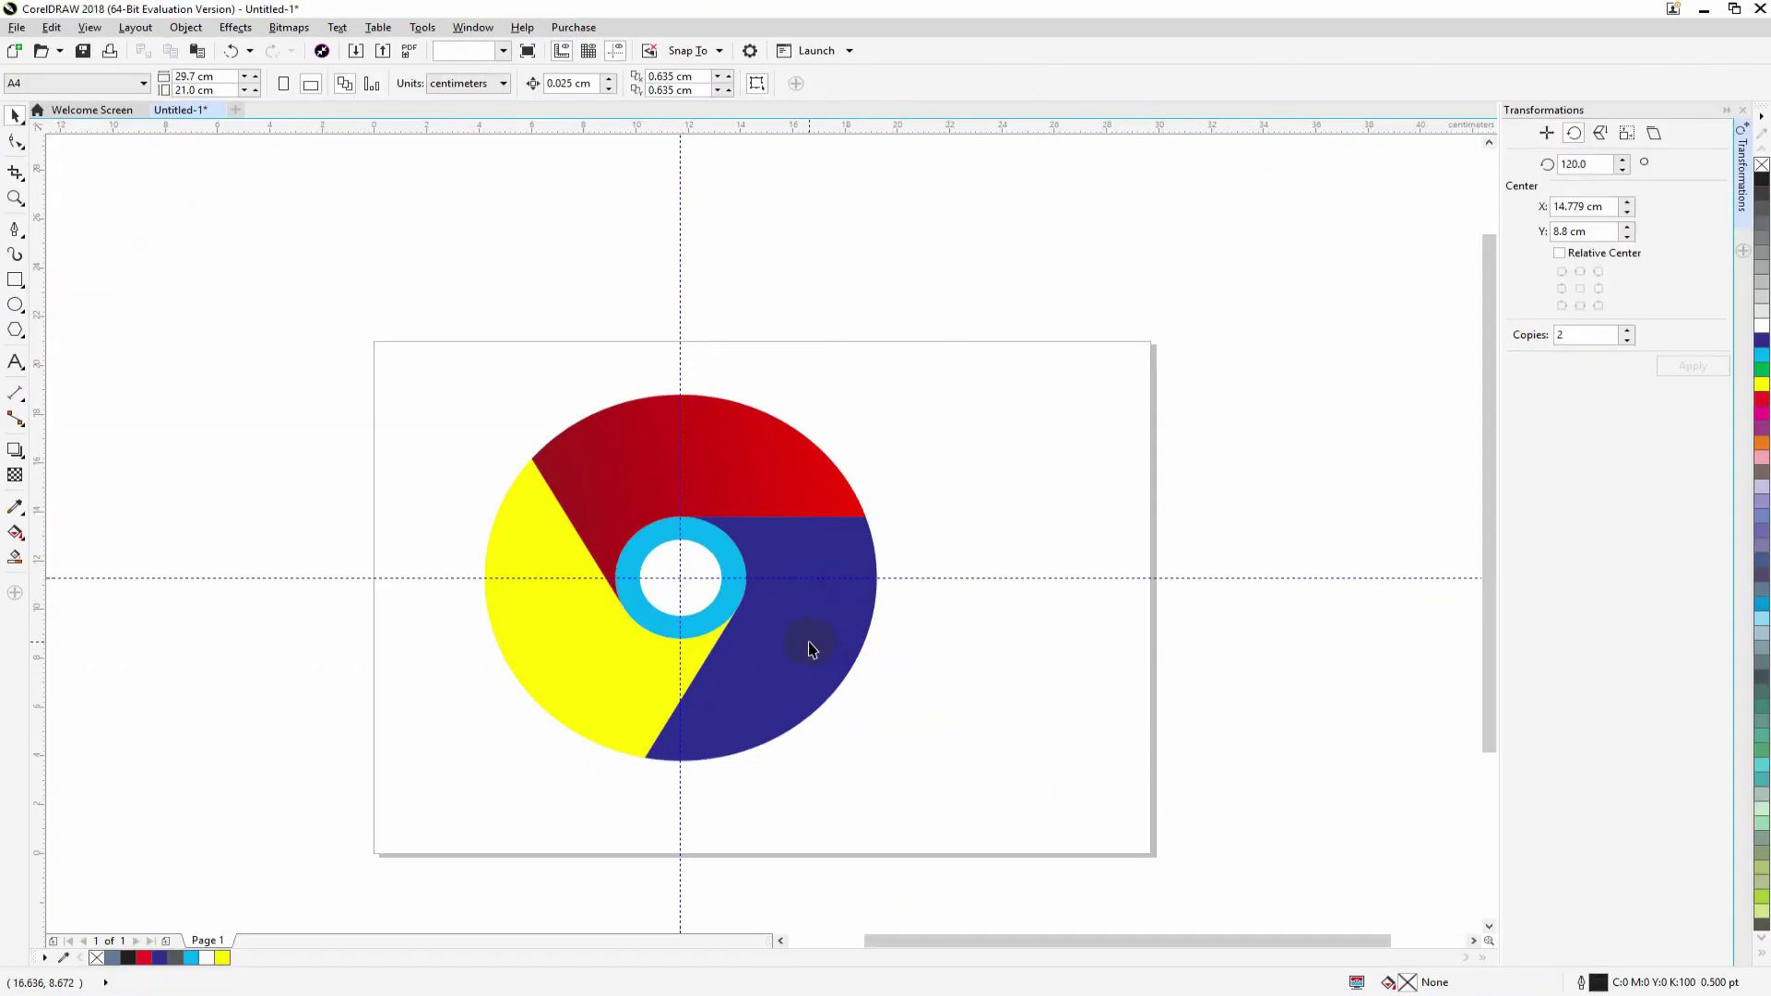
click(985, 660)
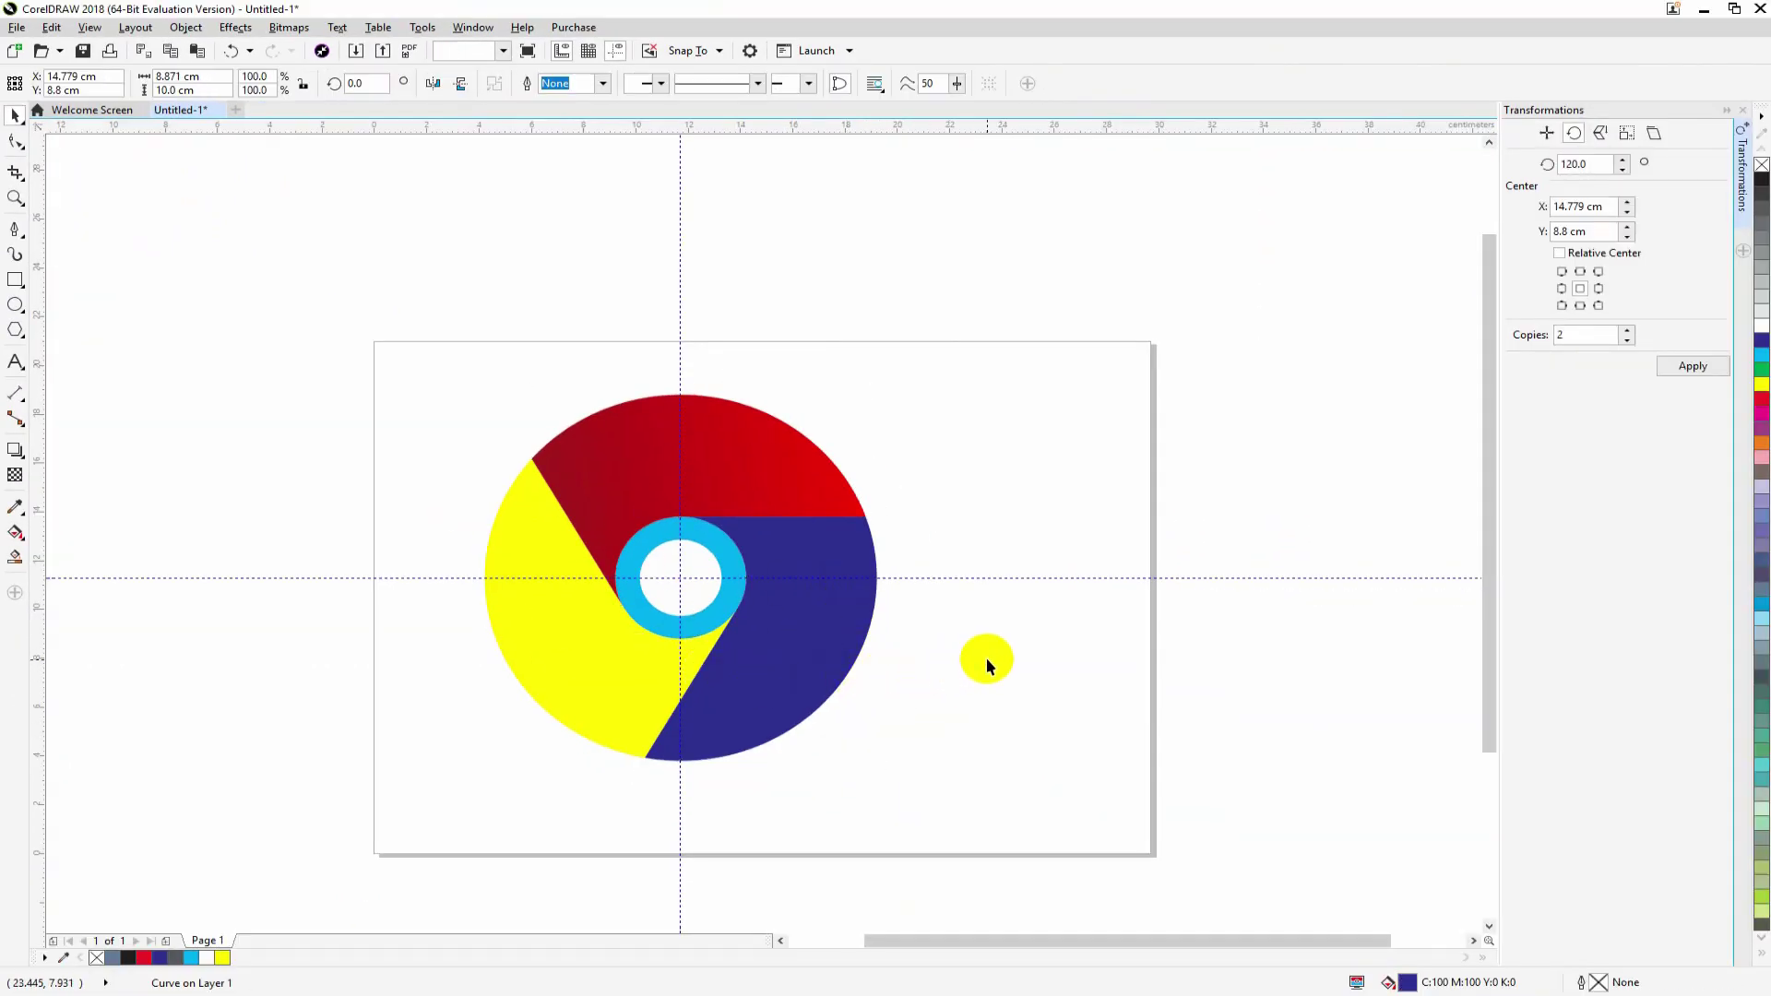
click(807, 642)
click(988, 716)
click(796, 652)
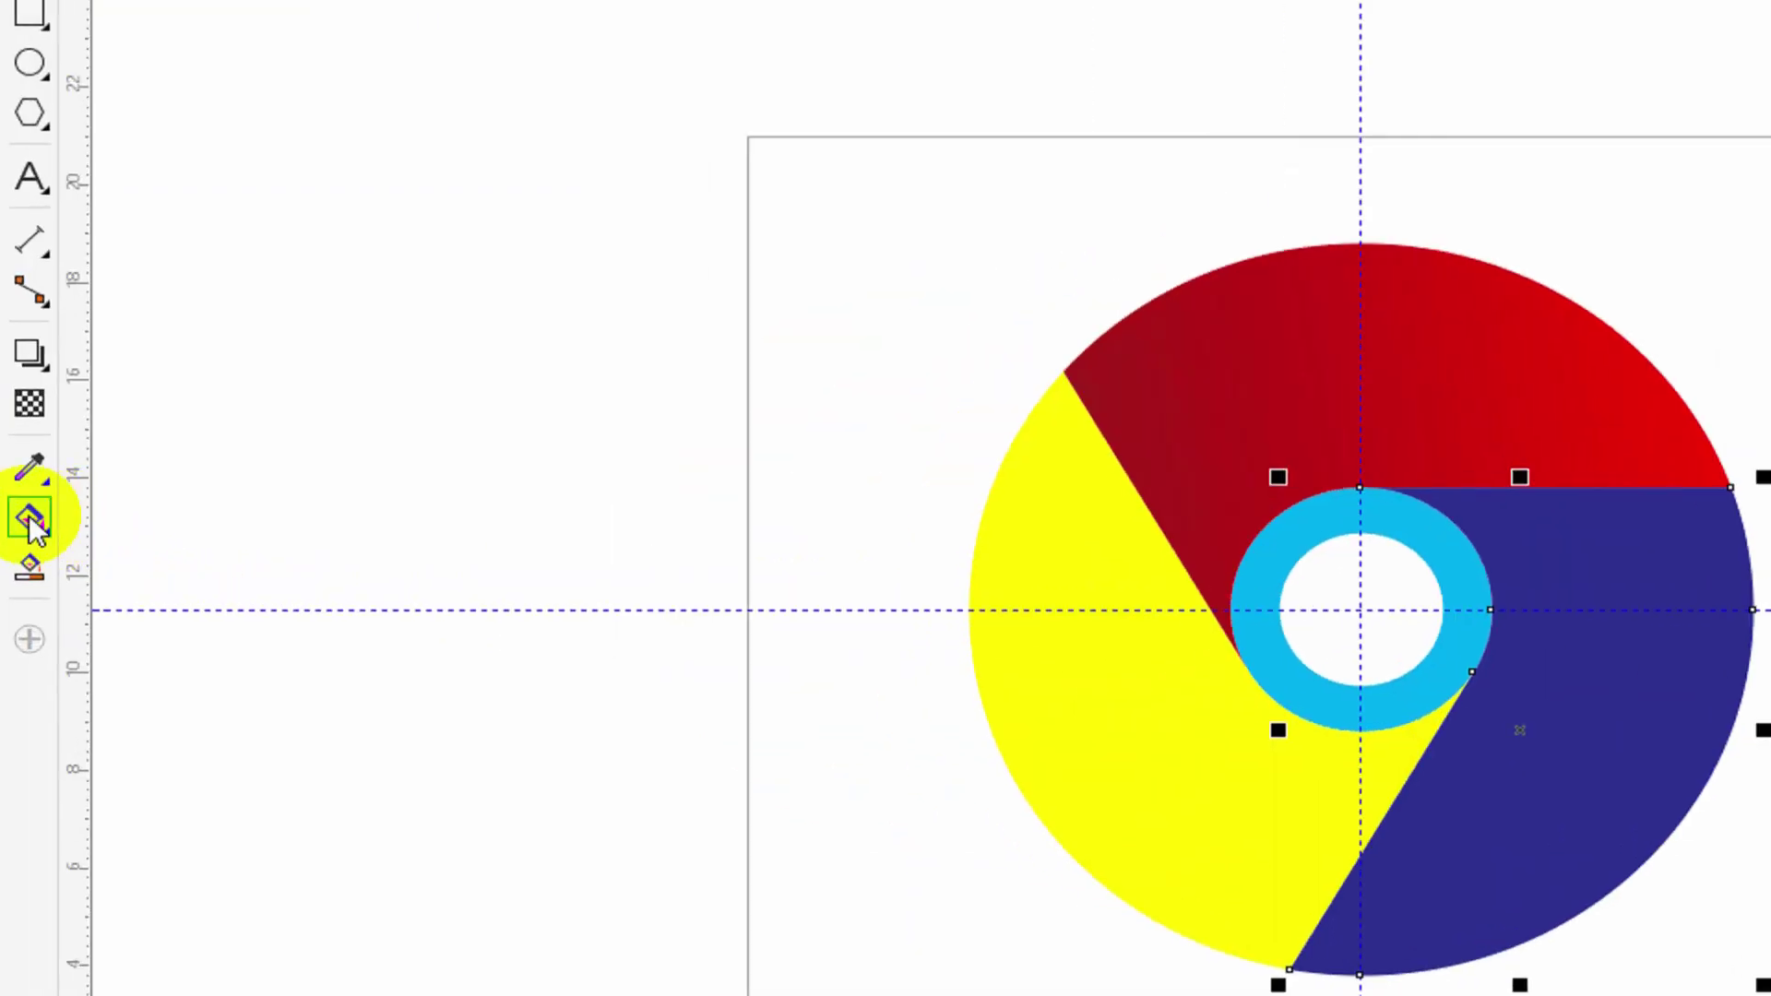
click(14, 533)
click(40, 526)
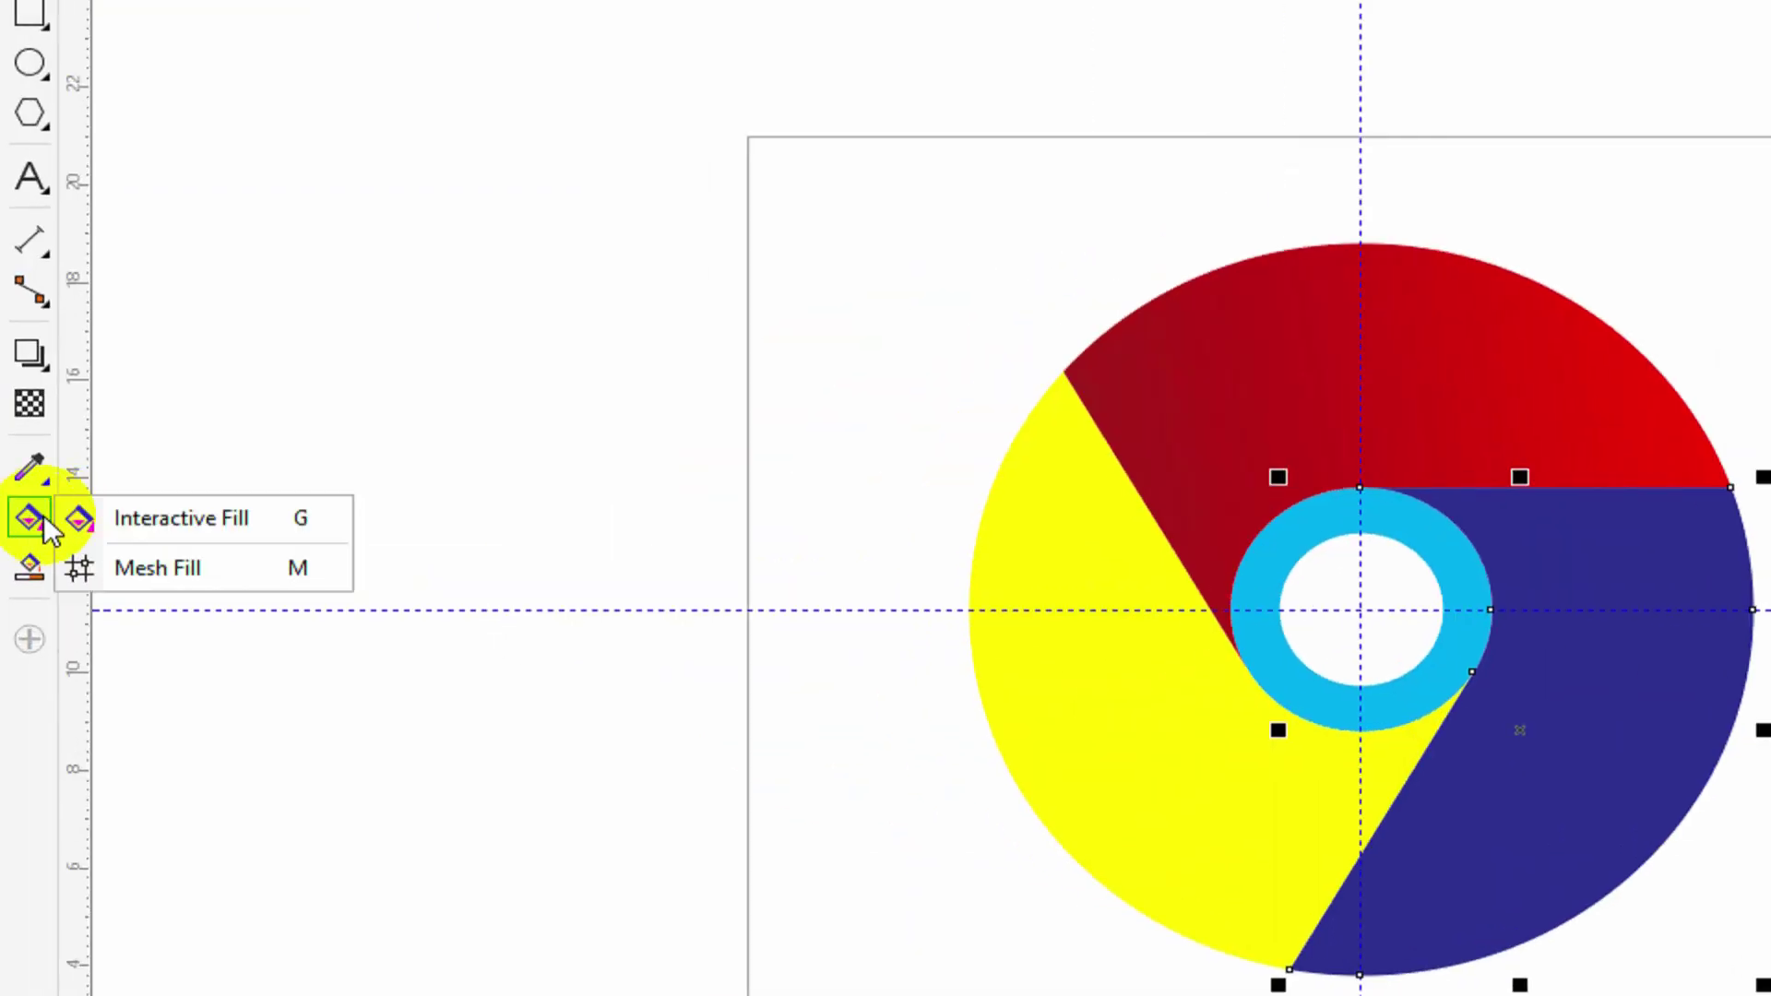
click(144, 514)
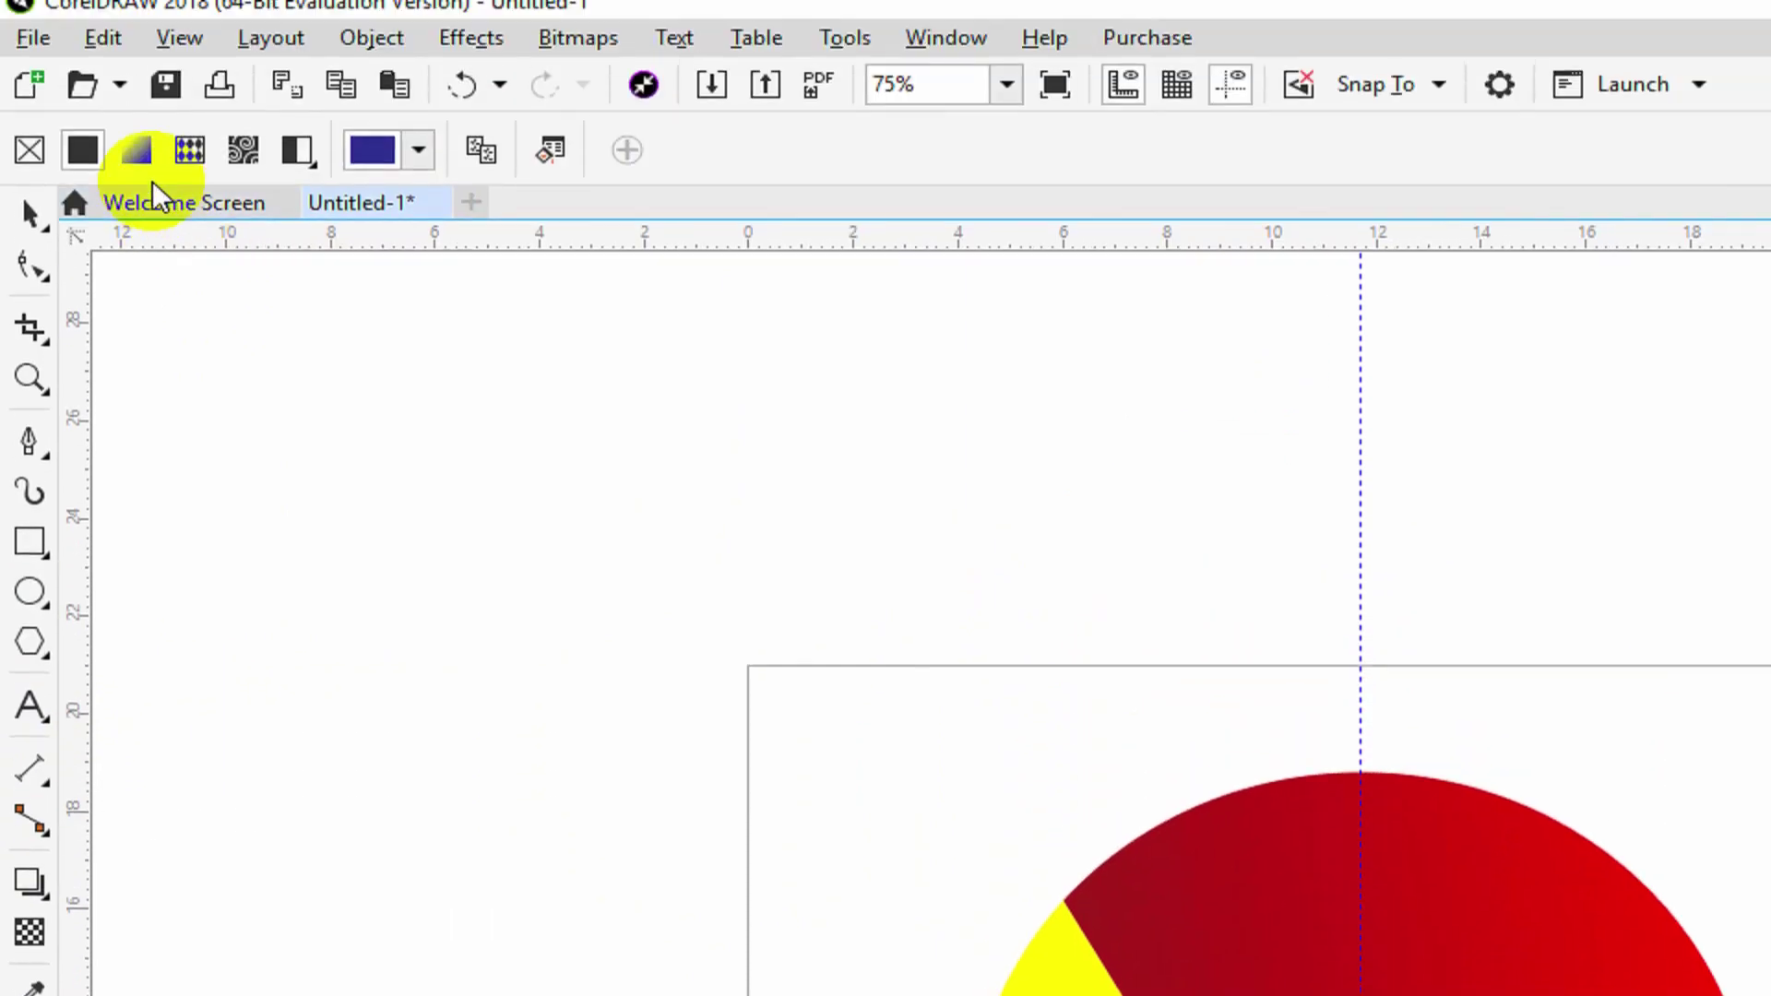
click(136, 164)
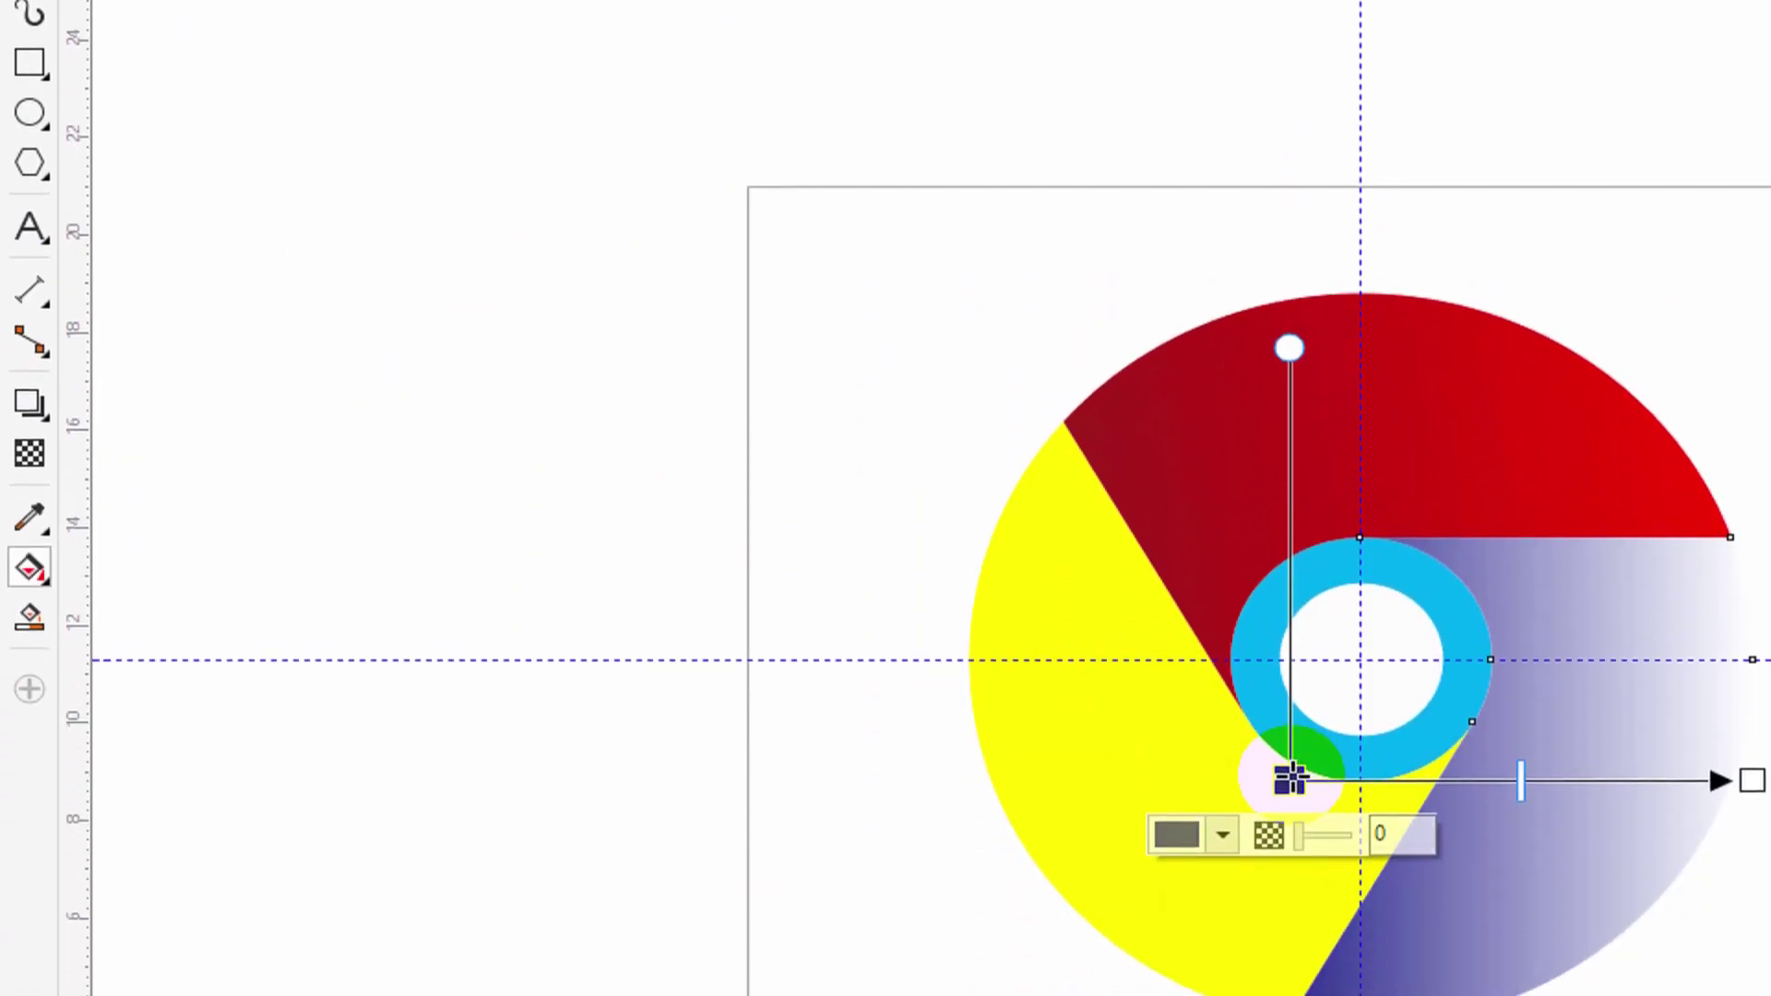
drag(1289, 779, 1459, 504)
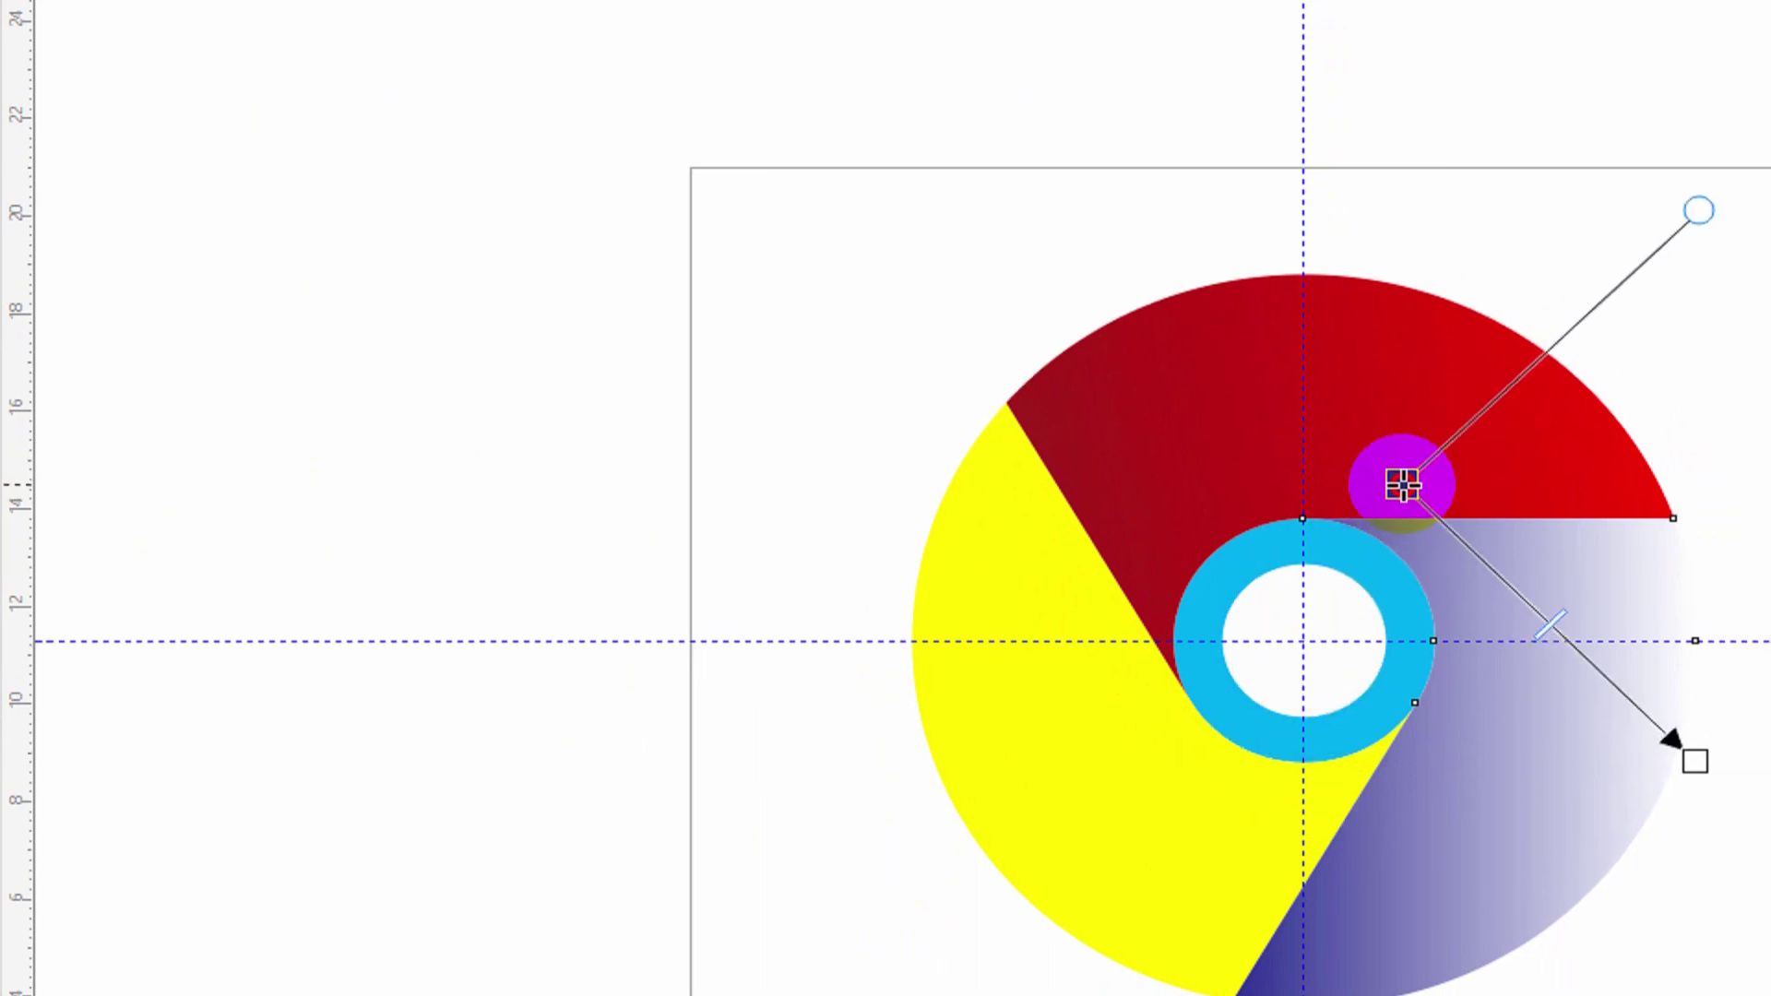
scroll(1367, 835, down, 3)
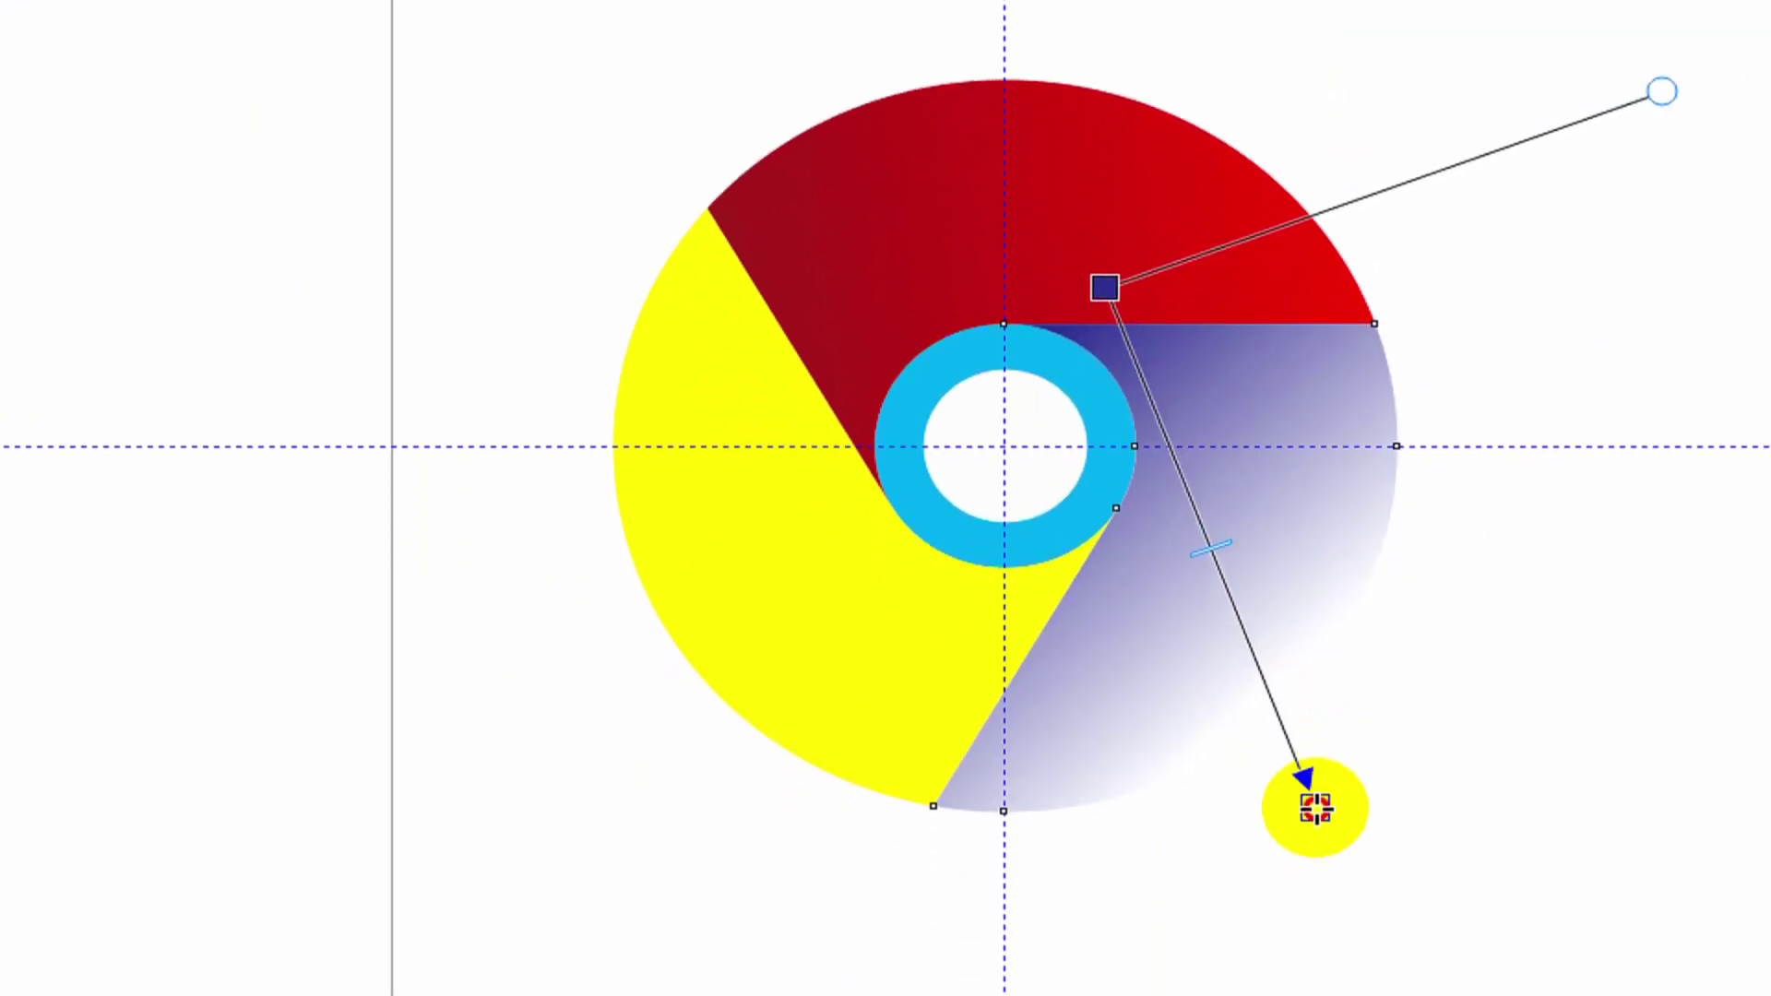
Set the end colour of the blue segment's gradient to lighter blue #565DF5 and deselect the segment
click(1315, 766)
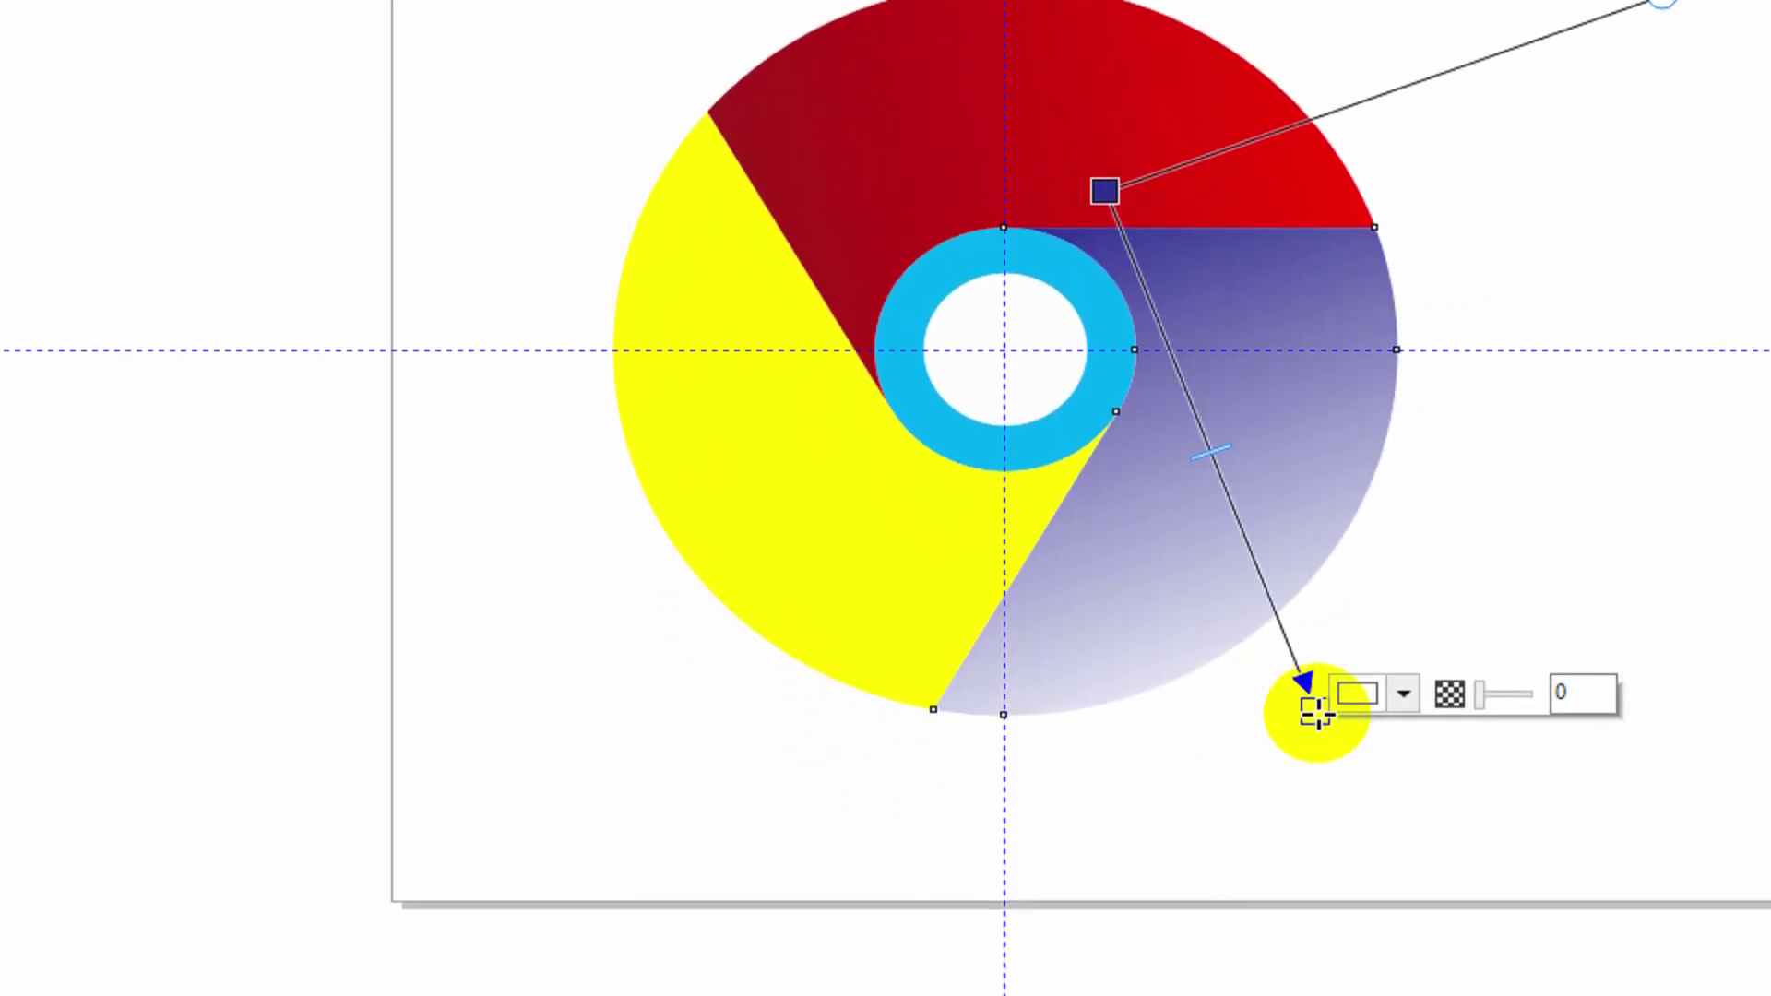
click(1403, 693)
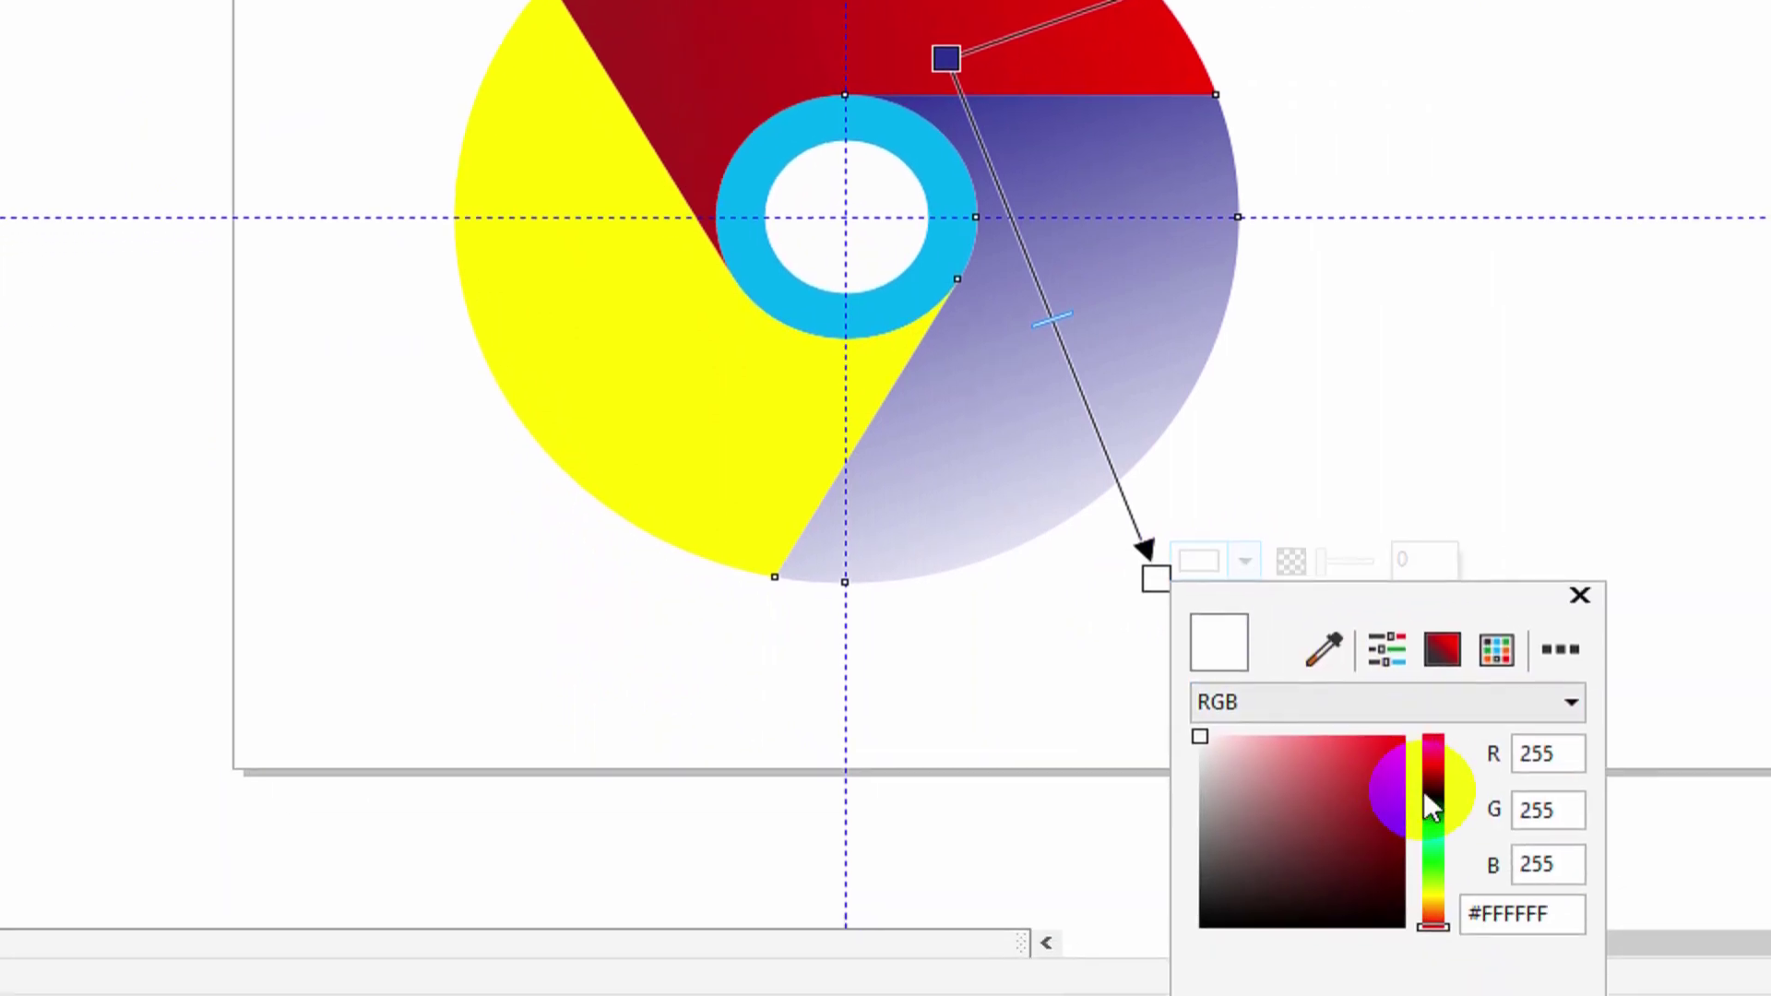
click(1433, 799)
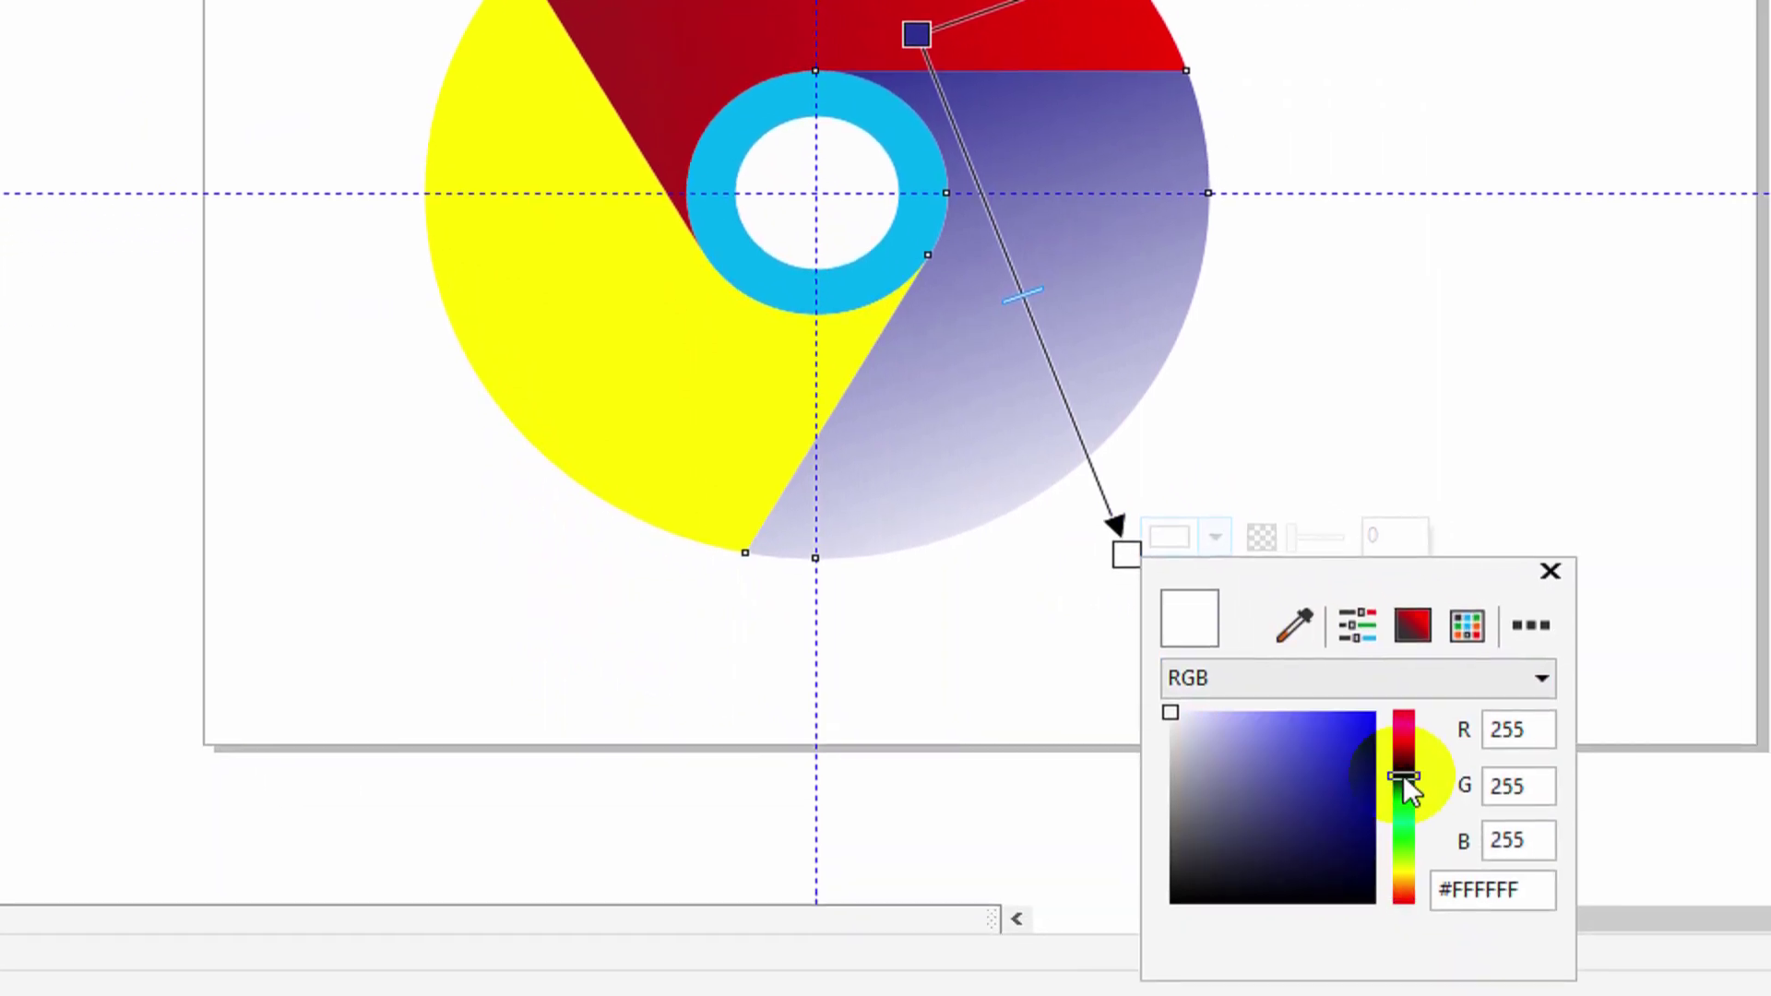
click(1304, 717)
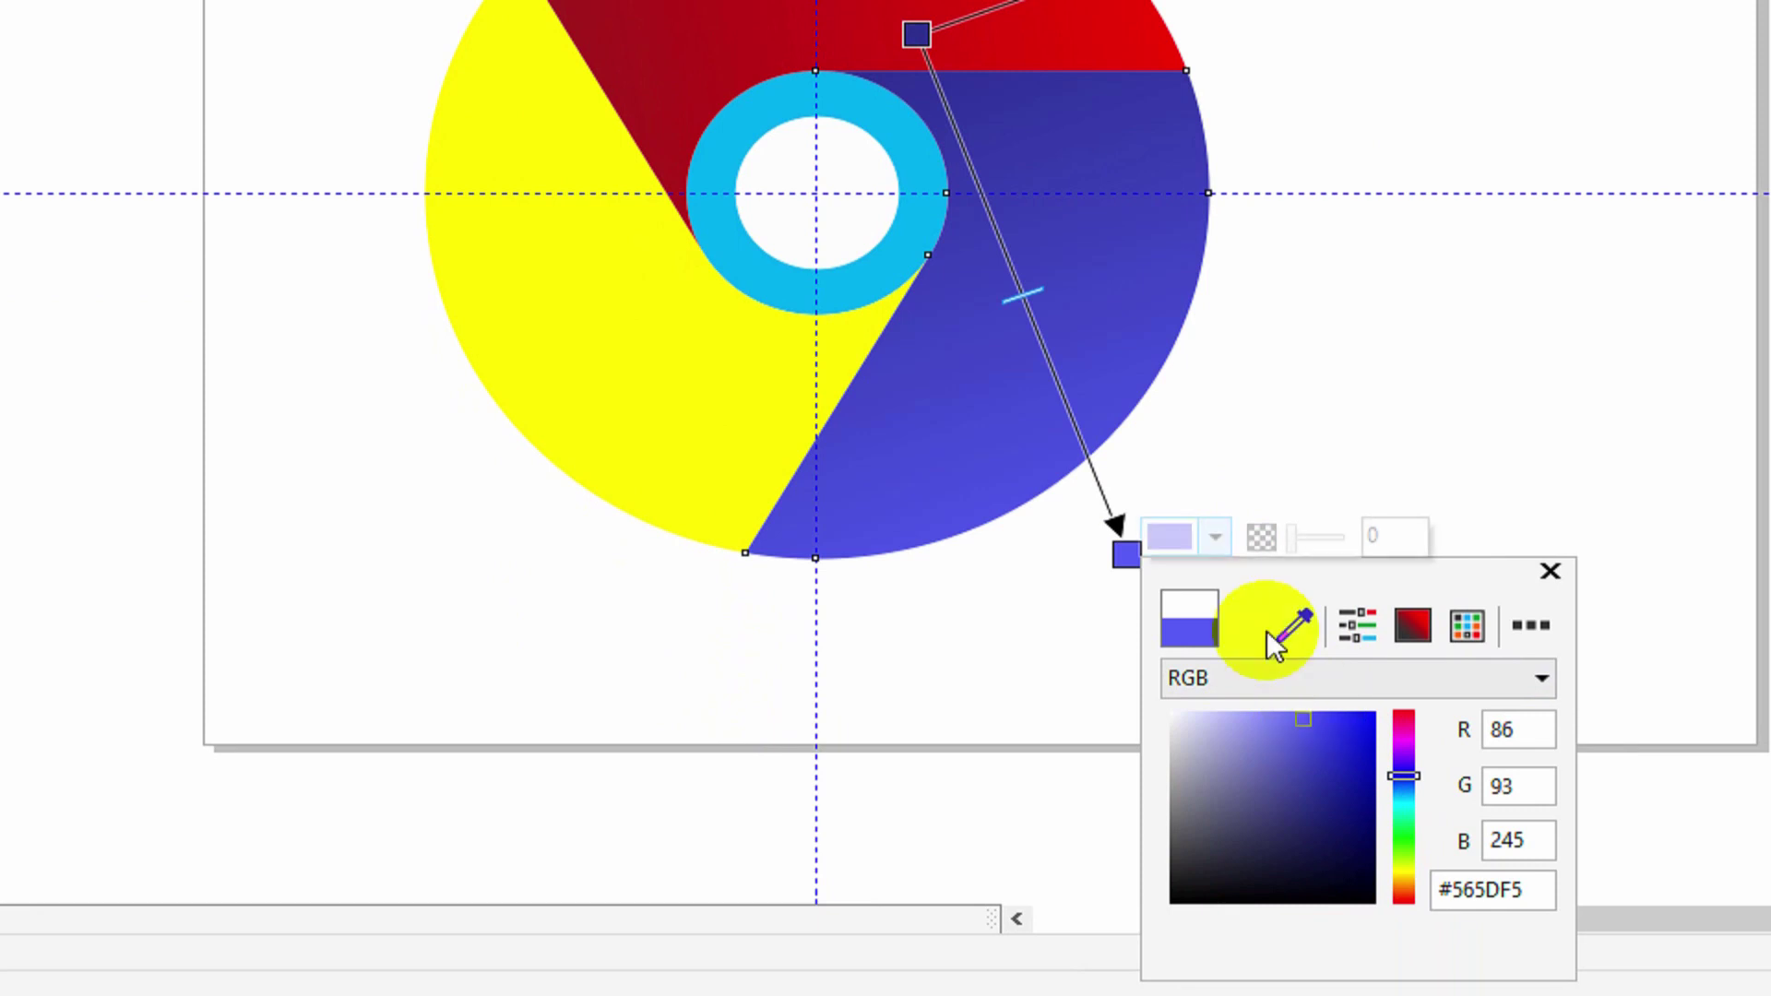
click(918, 260)
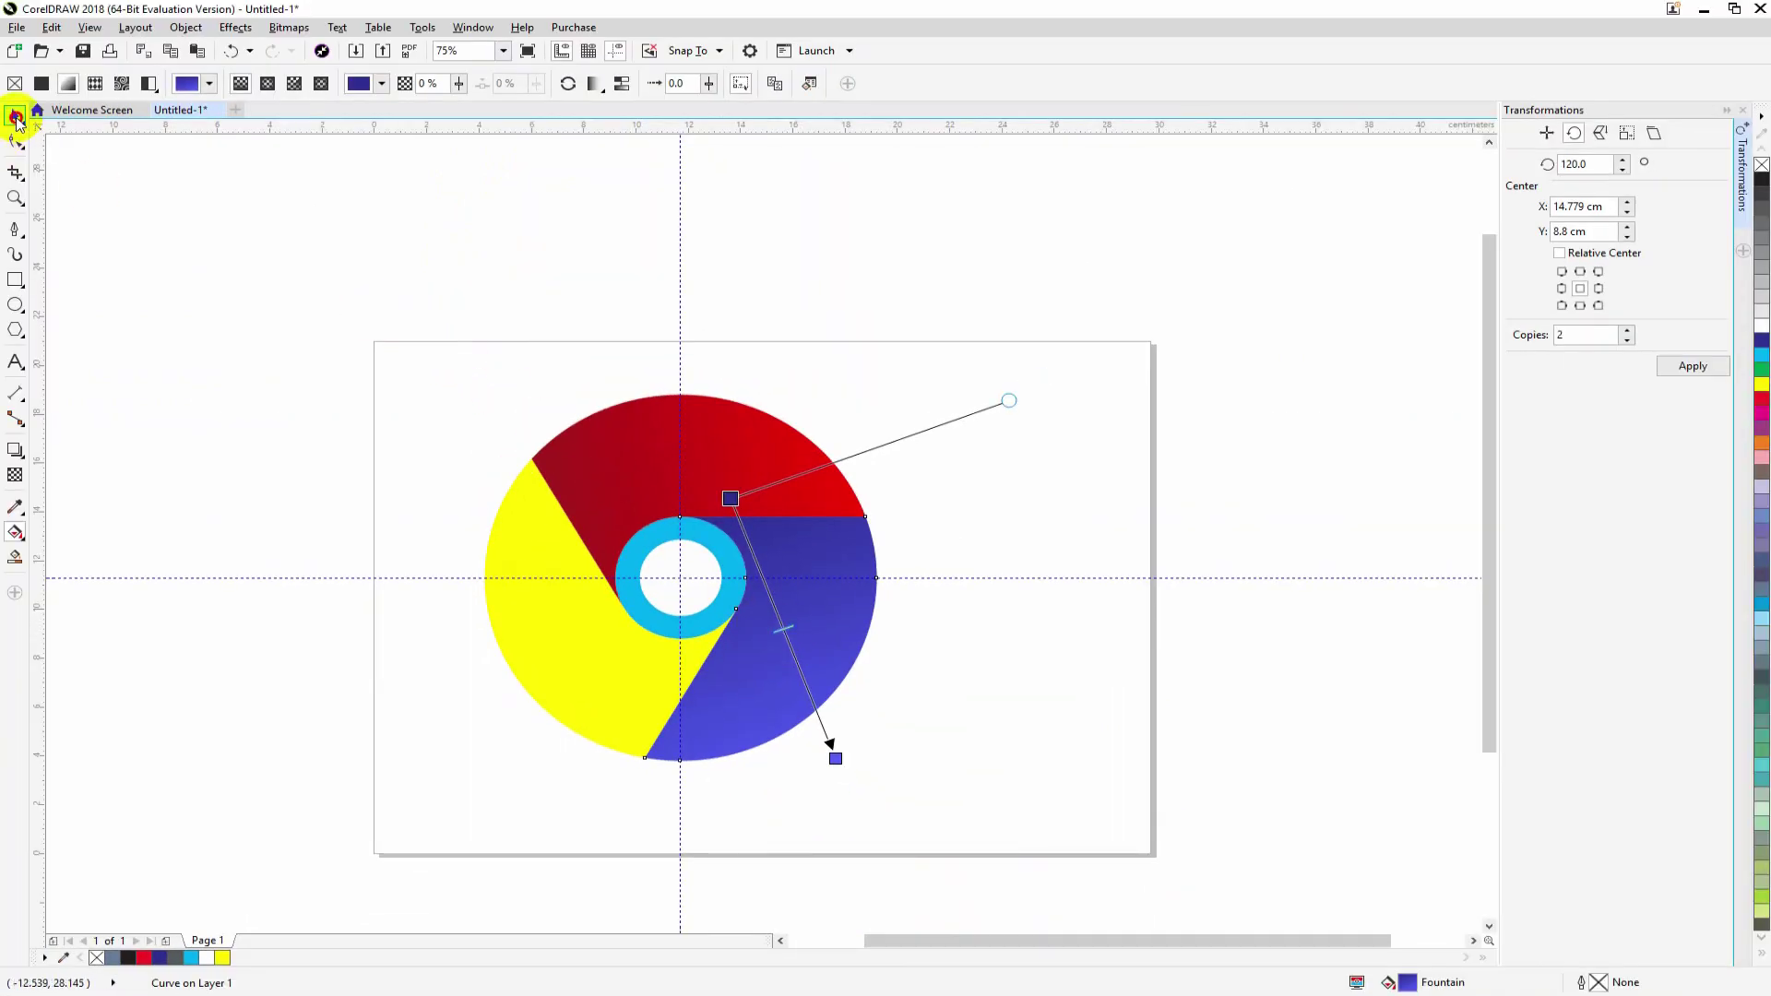
click(17, 118)
click(411, 466)
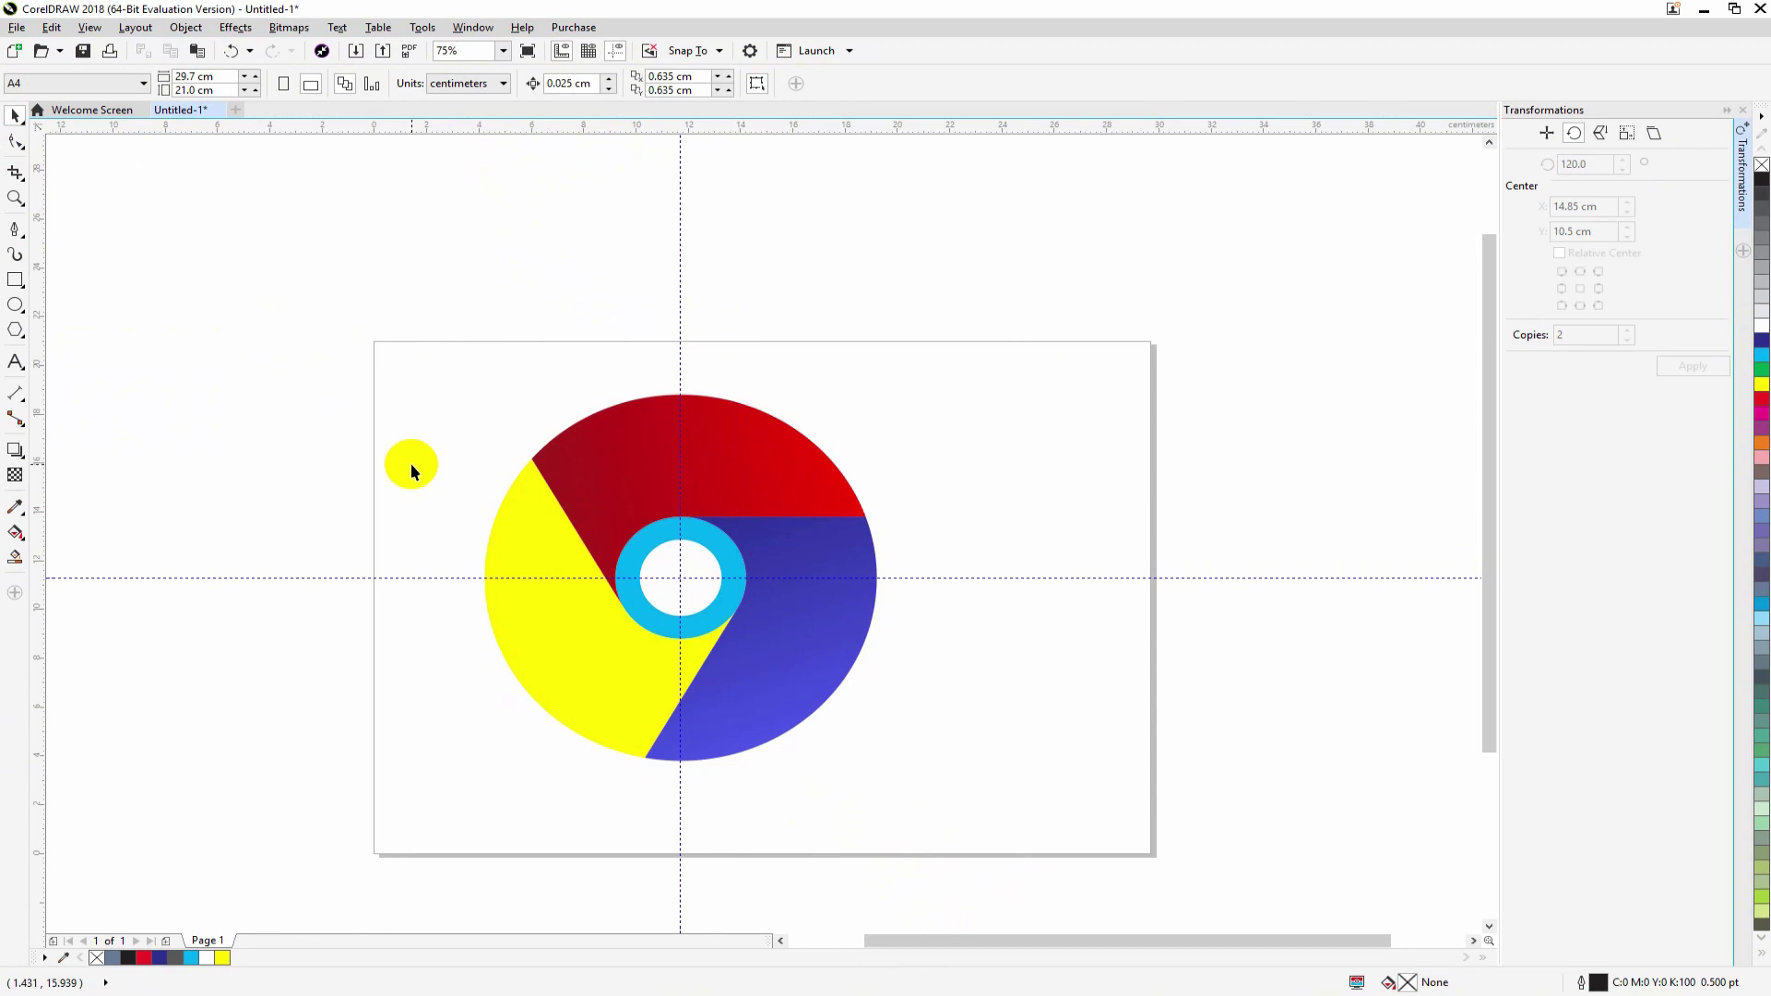
Draw a closed rounded shape about 3.7 × 1.3 cm across the red-blue edge with the Pen tool and fill it with 90% black
mouse_move(757, 533)
mouse_down()
mouse_move(840, 510)
mouse_move(728, 526)
mouse_move(749, 530)
mouse_up()
drag(756, 521, 268, 421)
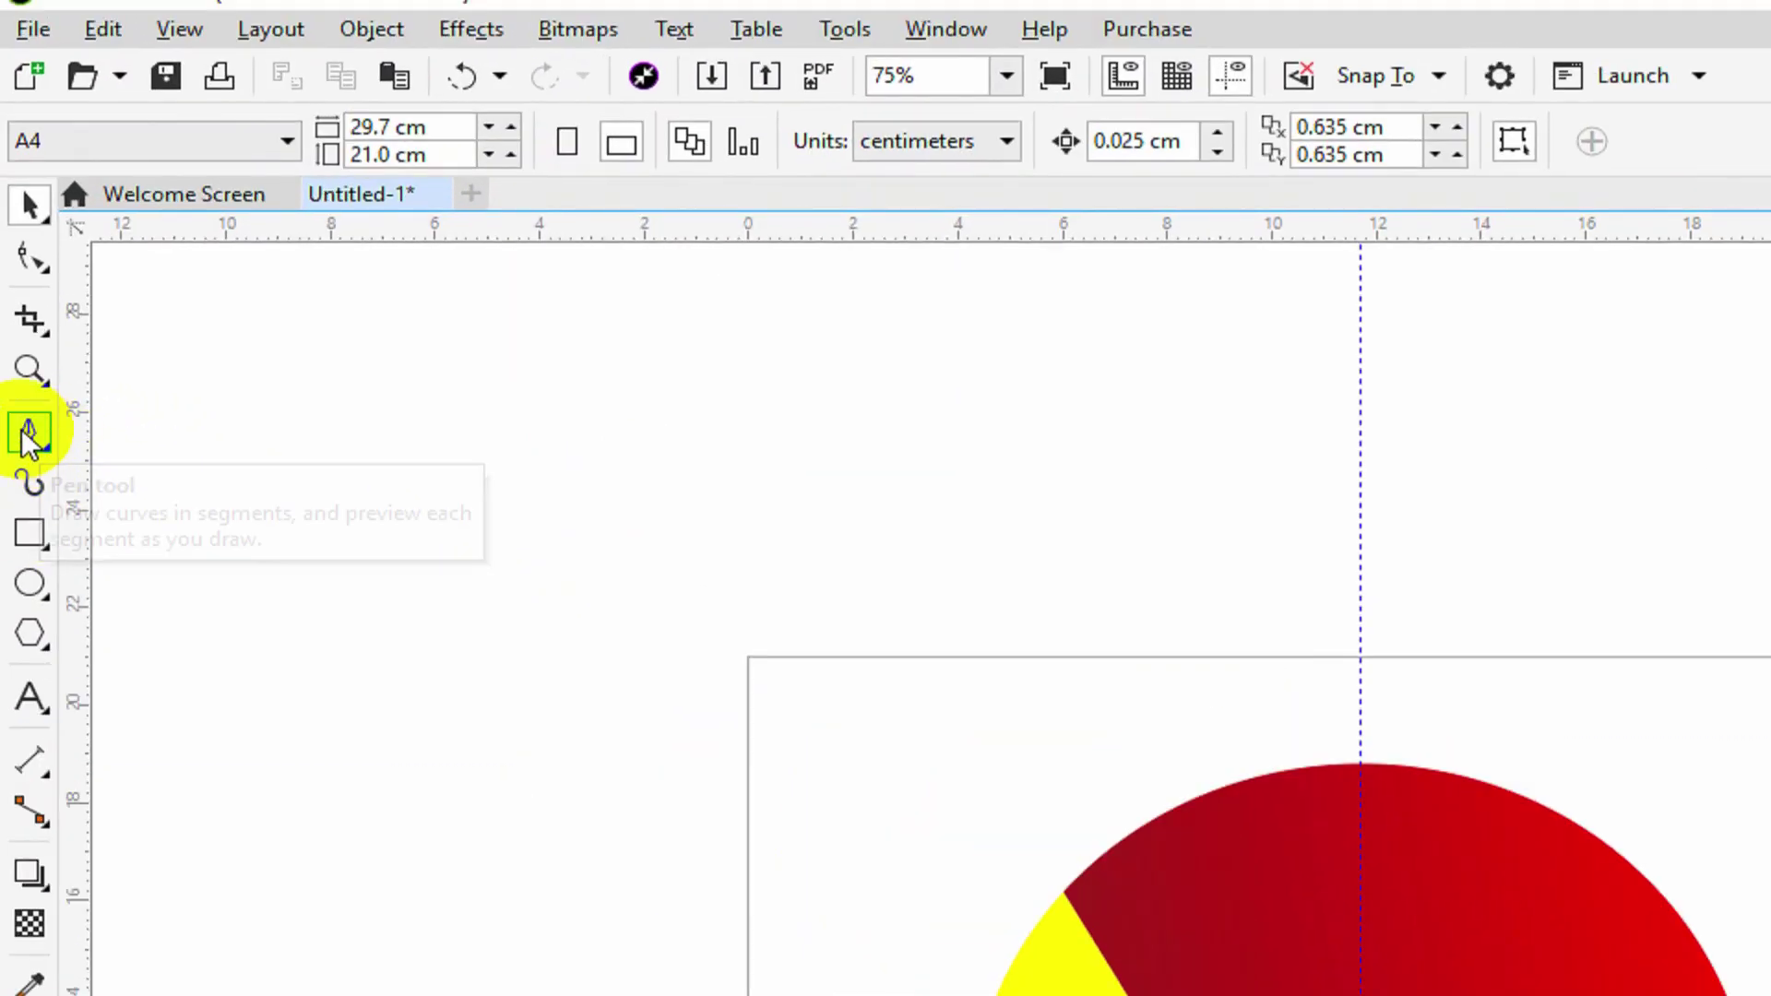
click(28, 434)
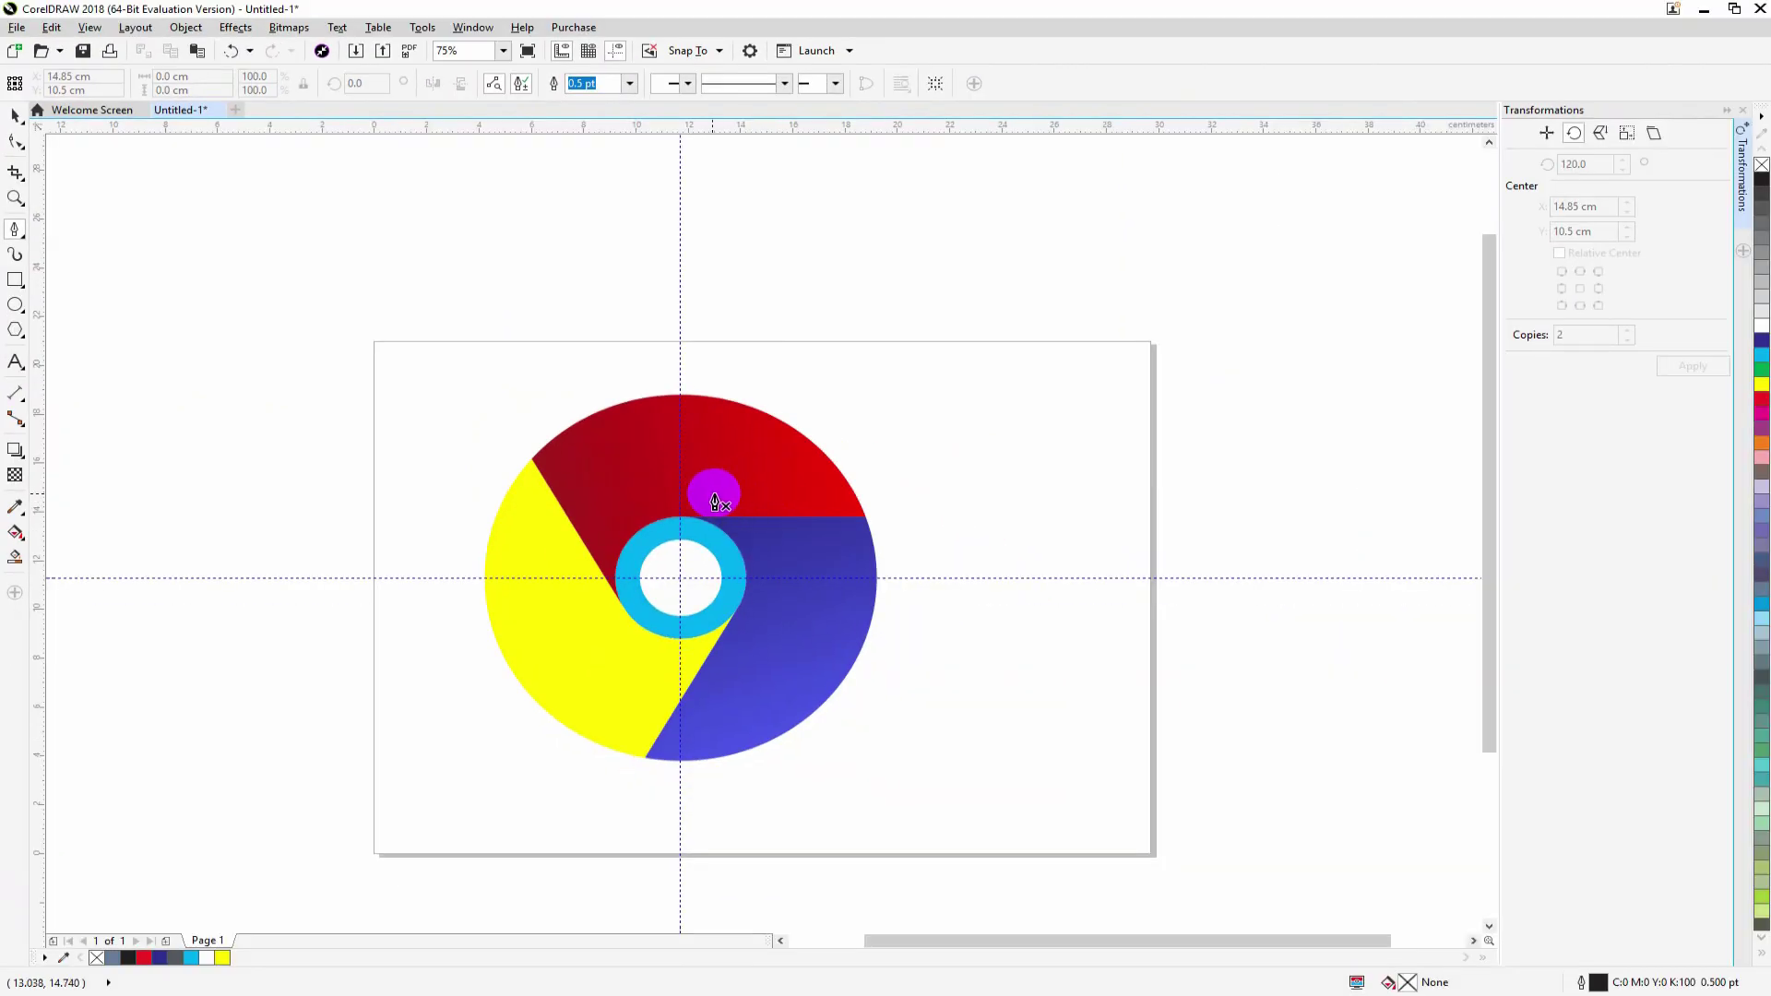
click(720, 495)
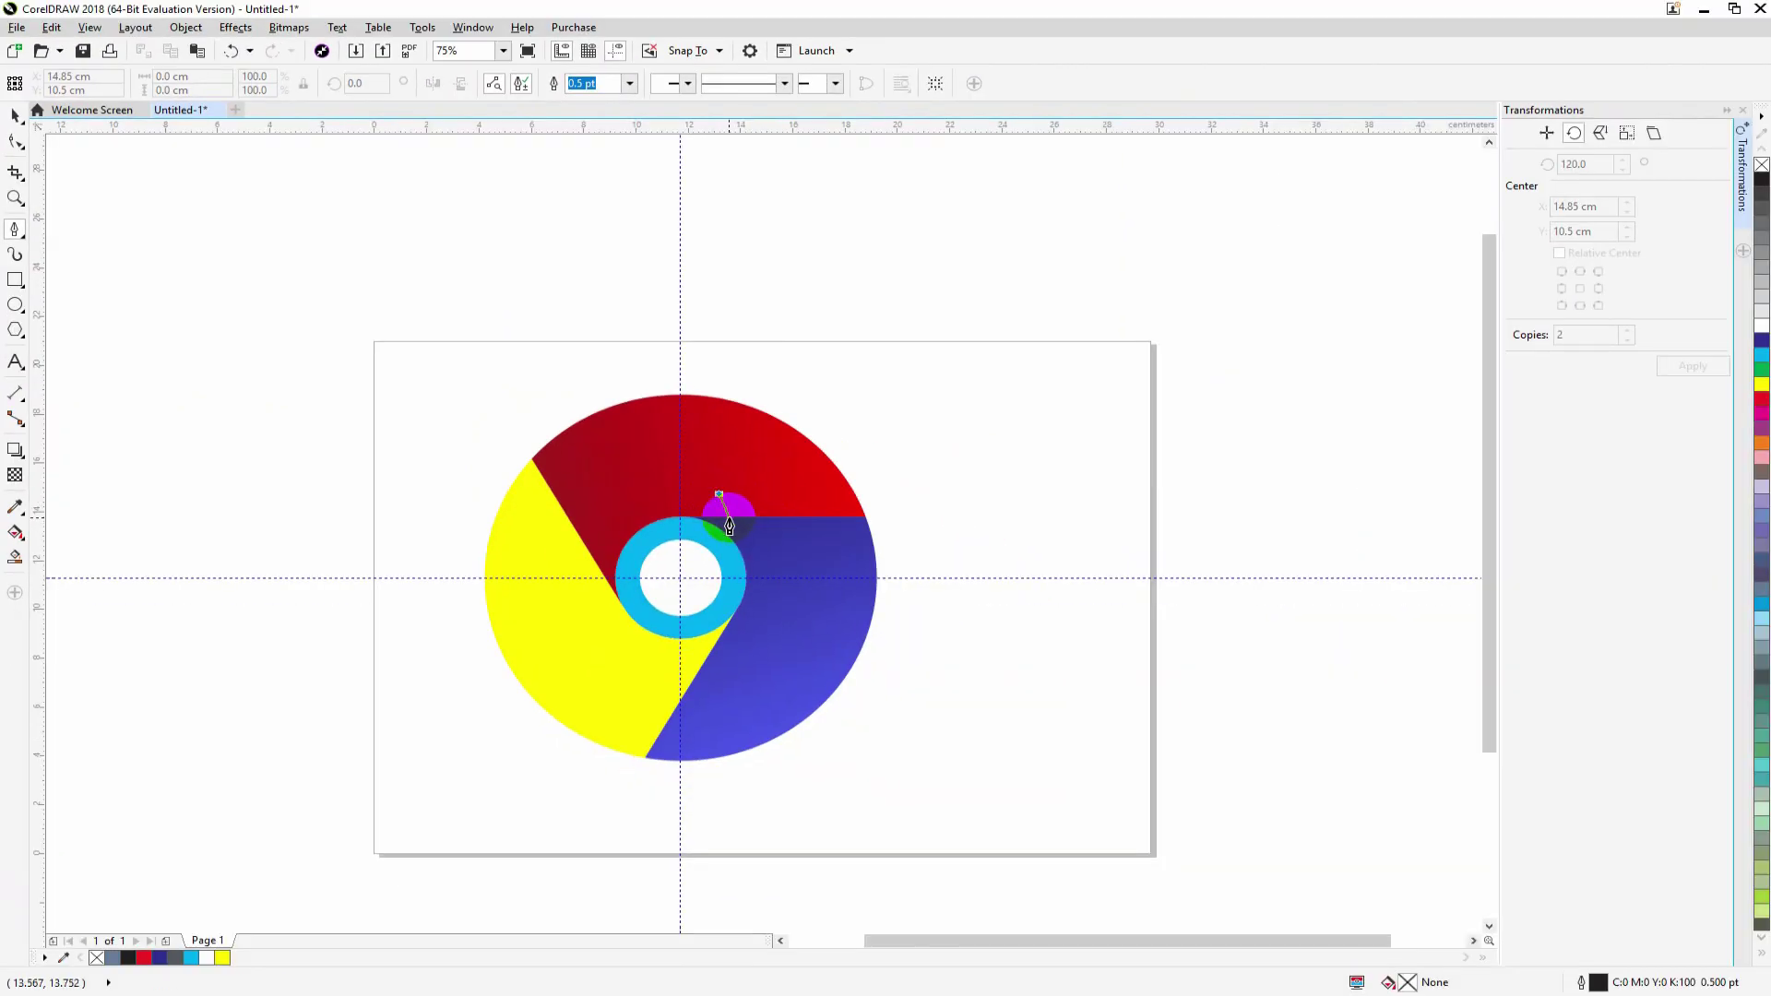
click(730, 528)
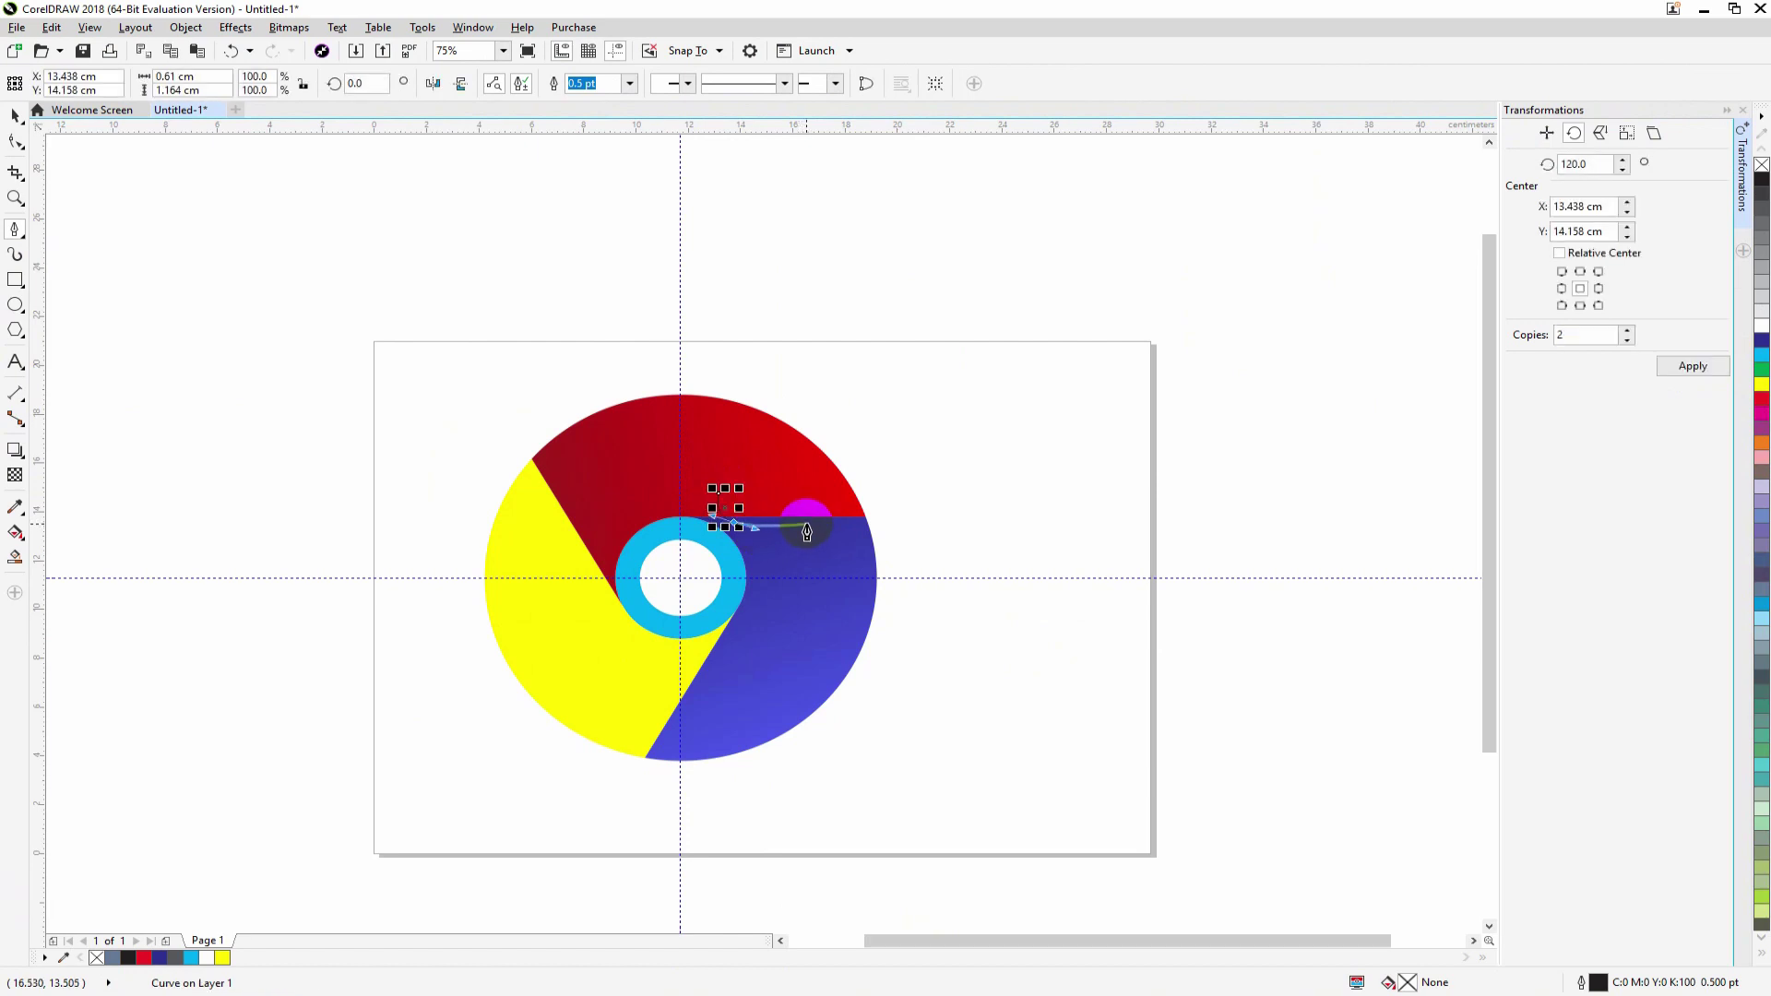
click(811, 495)
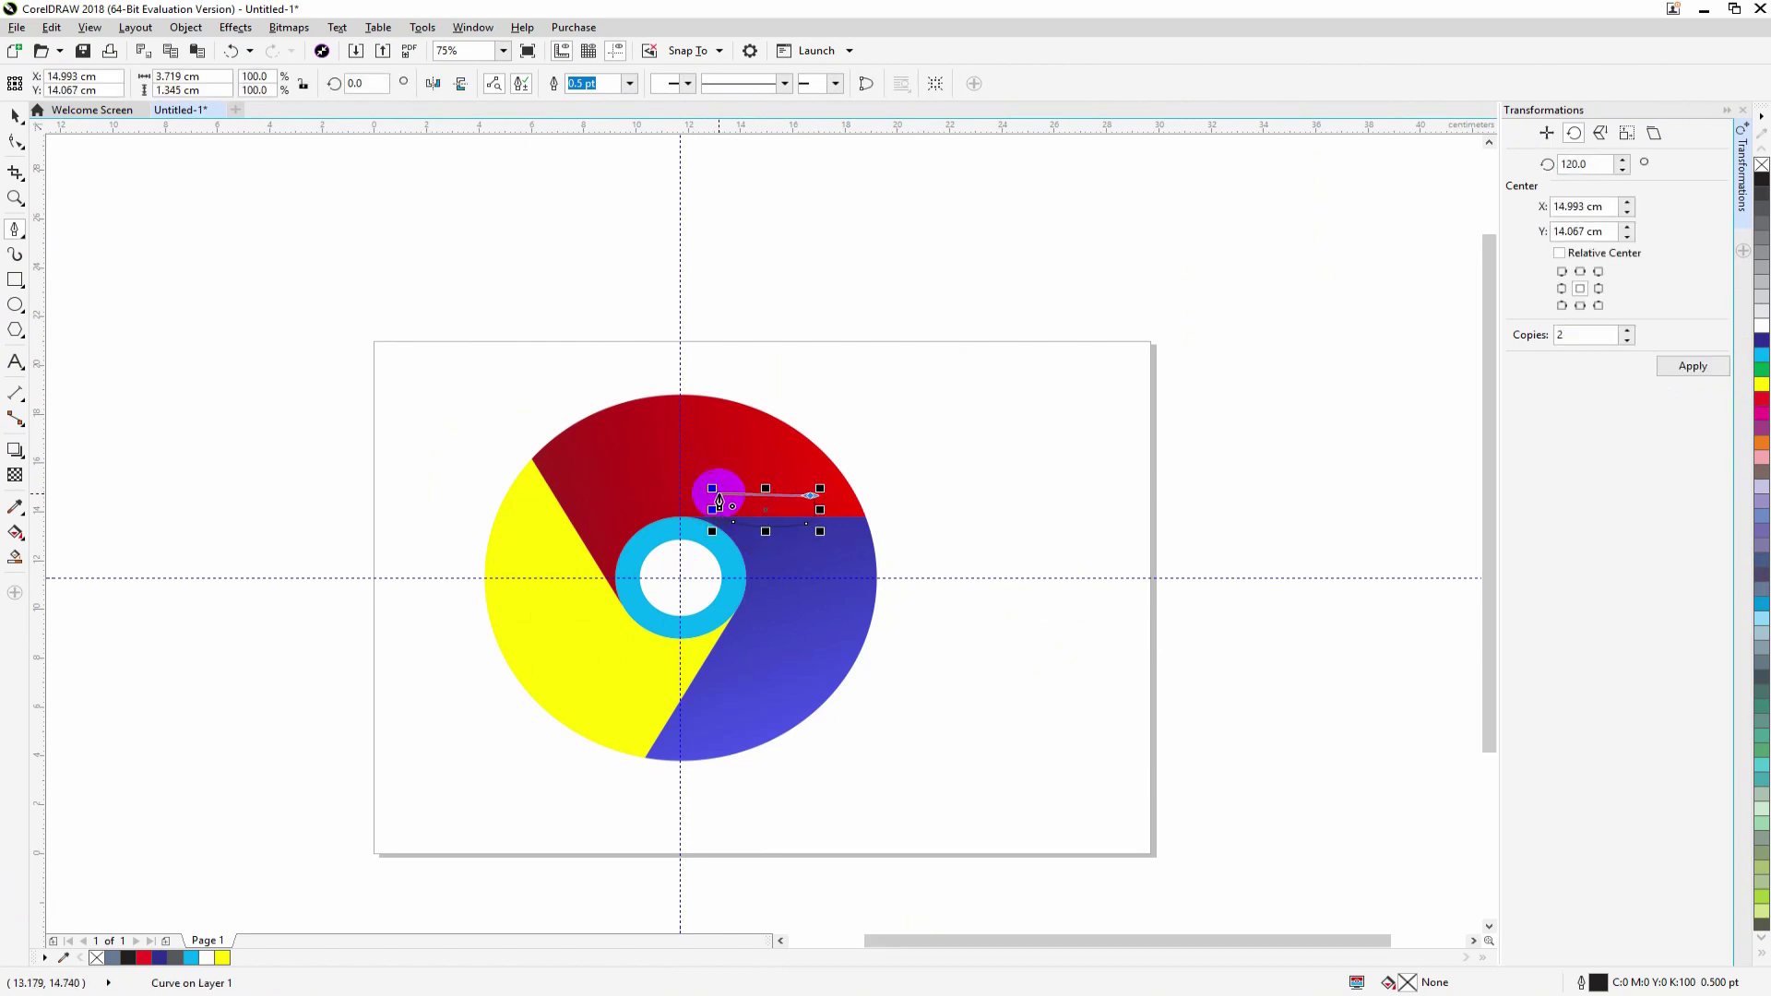
click(710, 532)
click(16, 114)
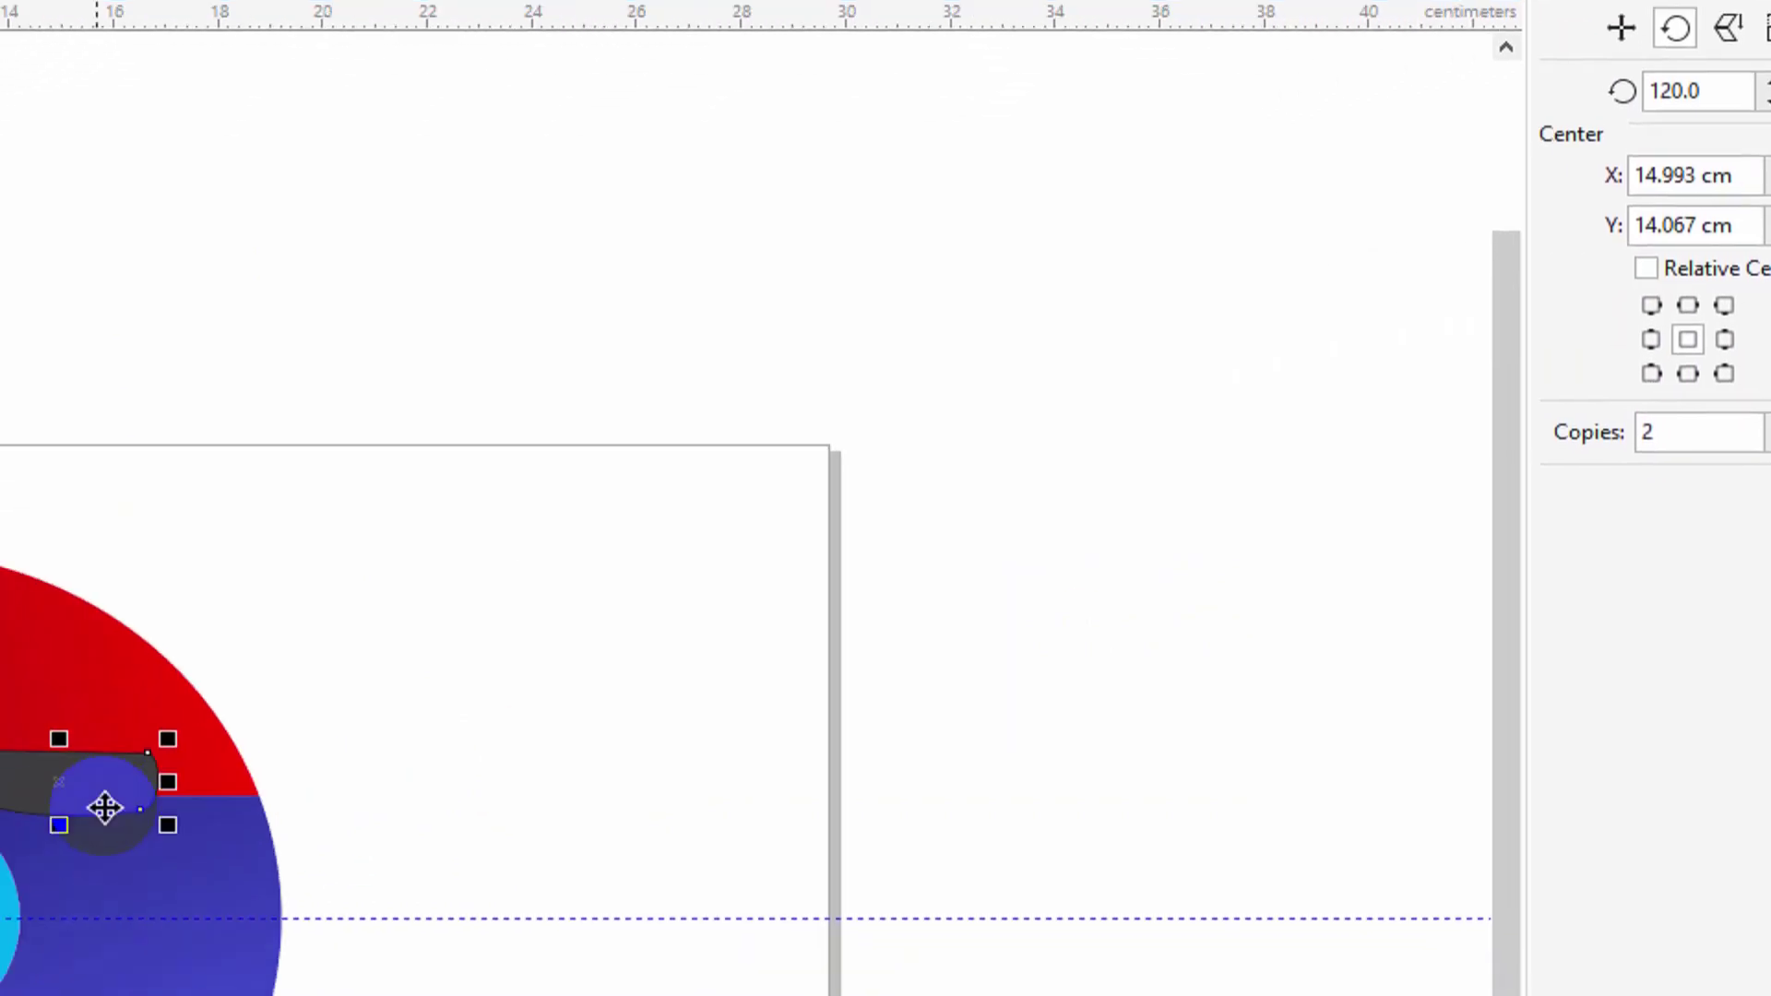
drag(370, 762, 203, 775)
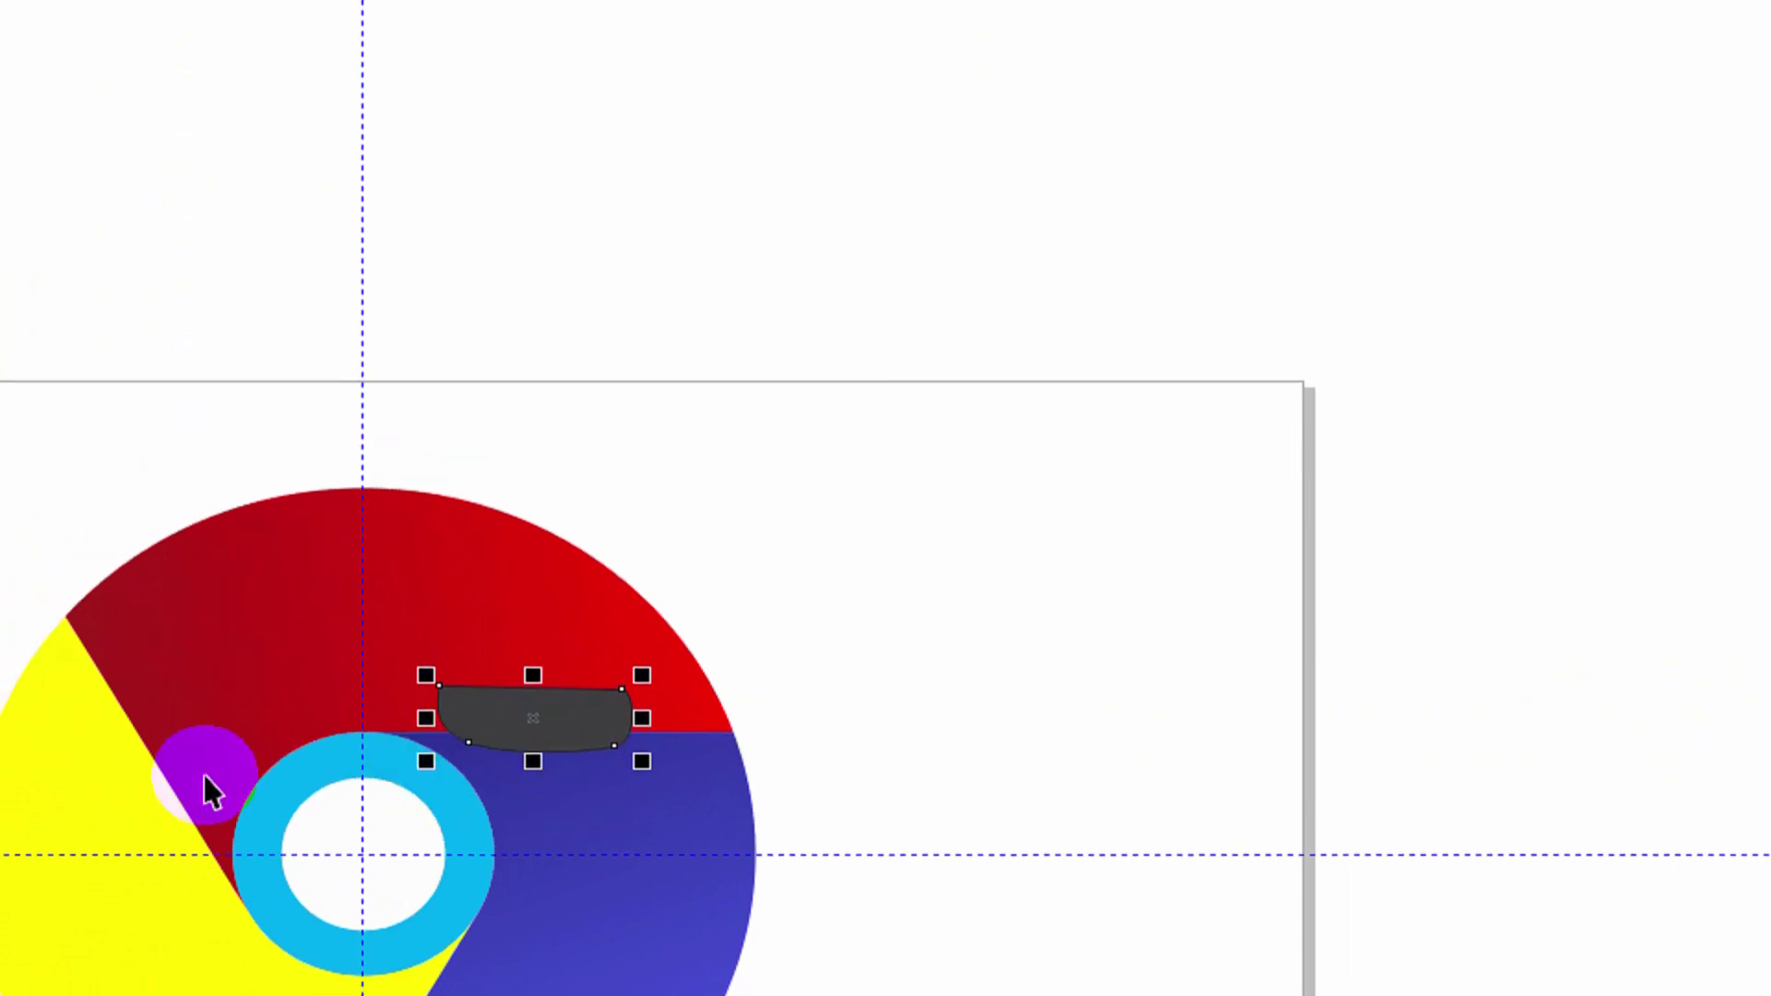
Apply a drop shadow to the dark shape using the Flat Bottom Right preset
click(28, 599)
click(27, 600)
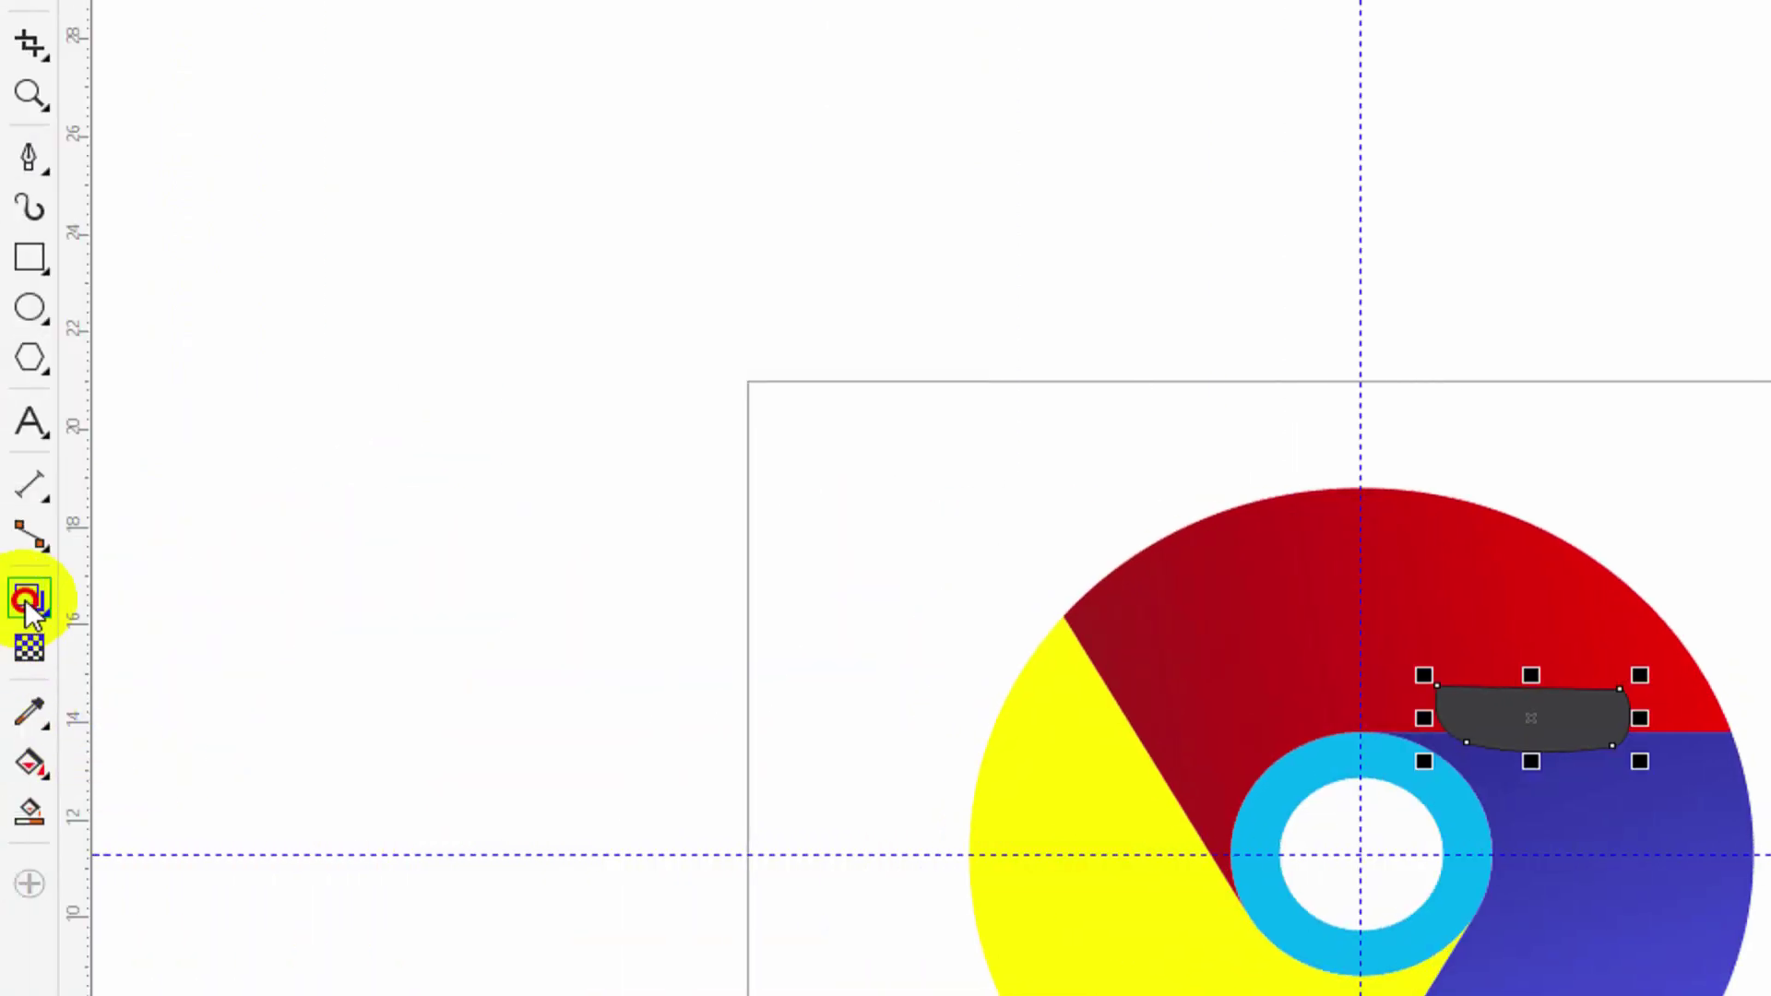
click(109, 609)
click(28, 599)
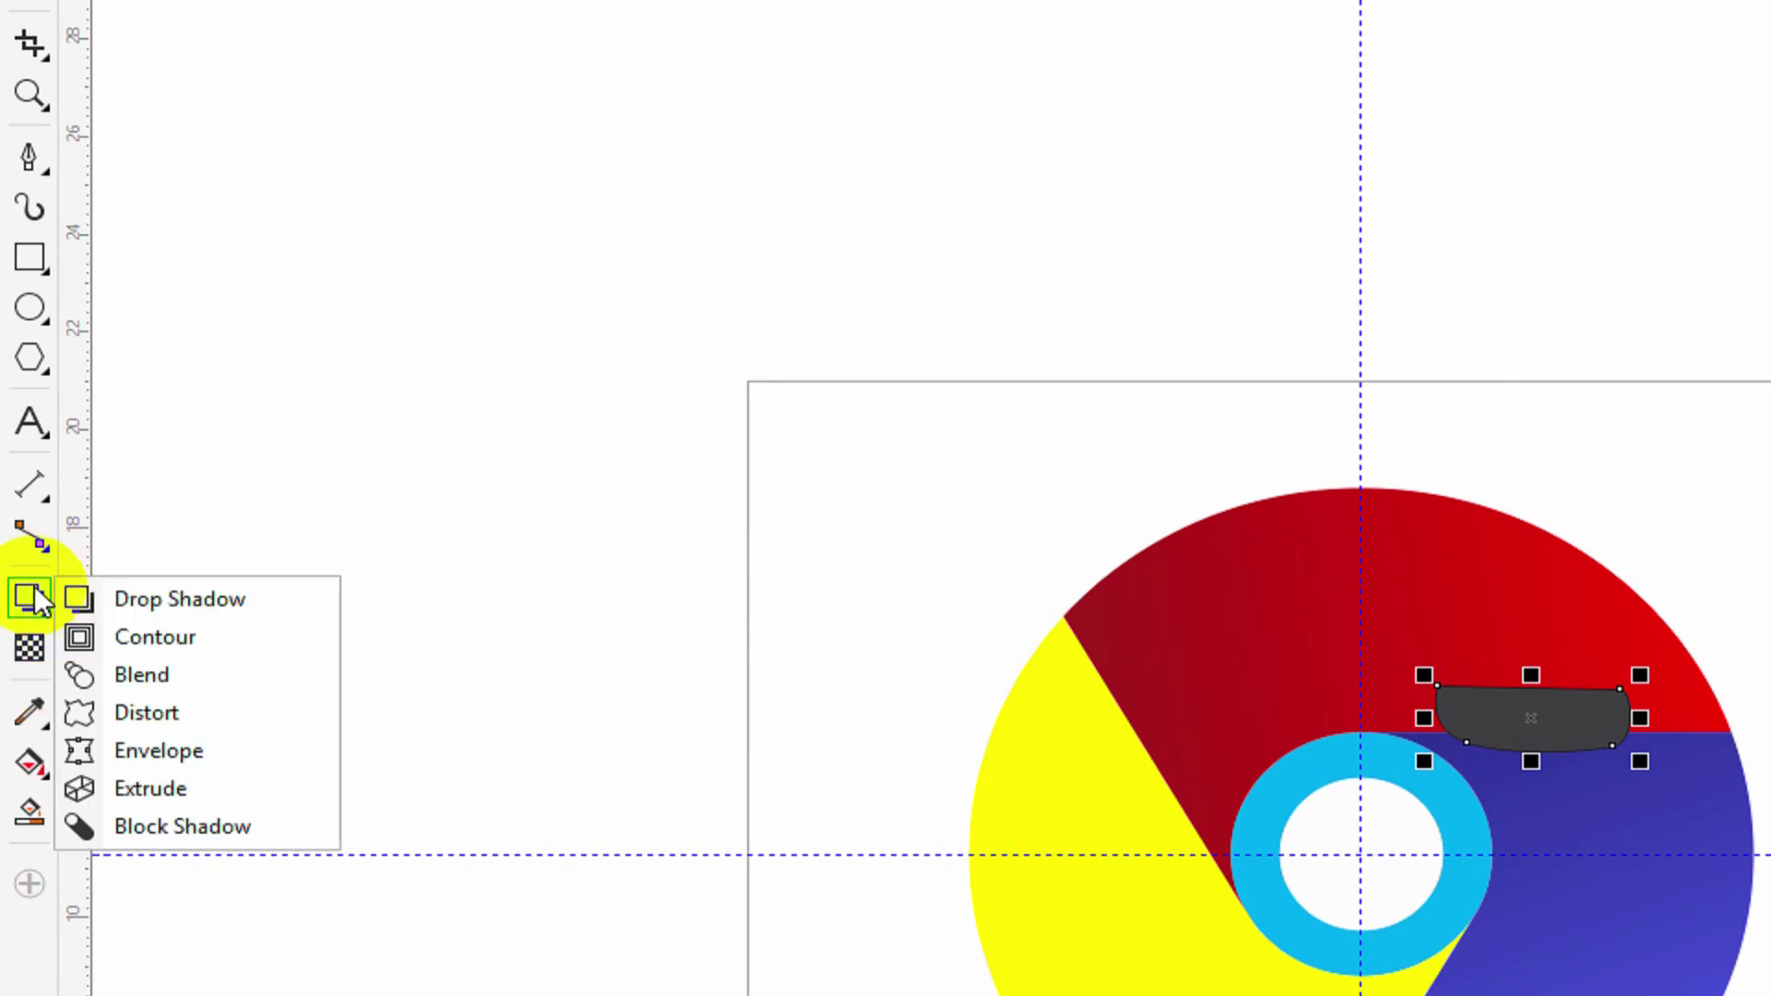
click(191, 606)
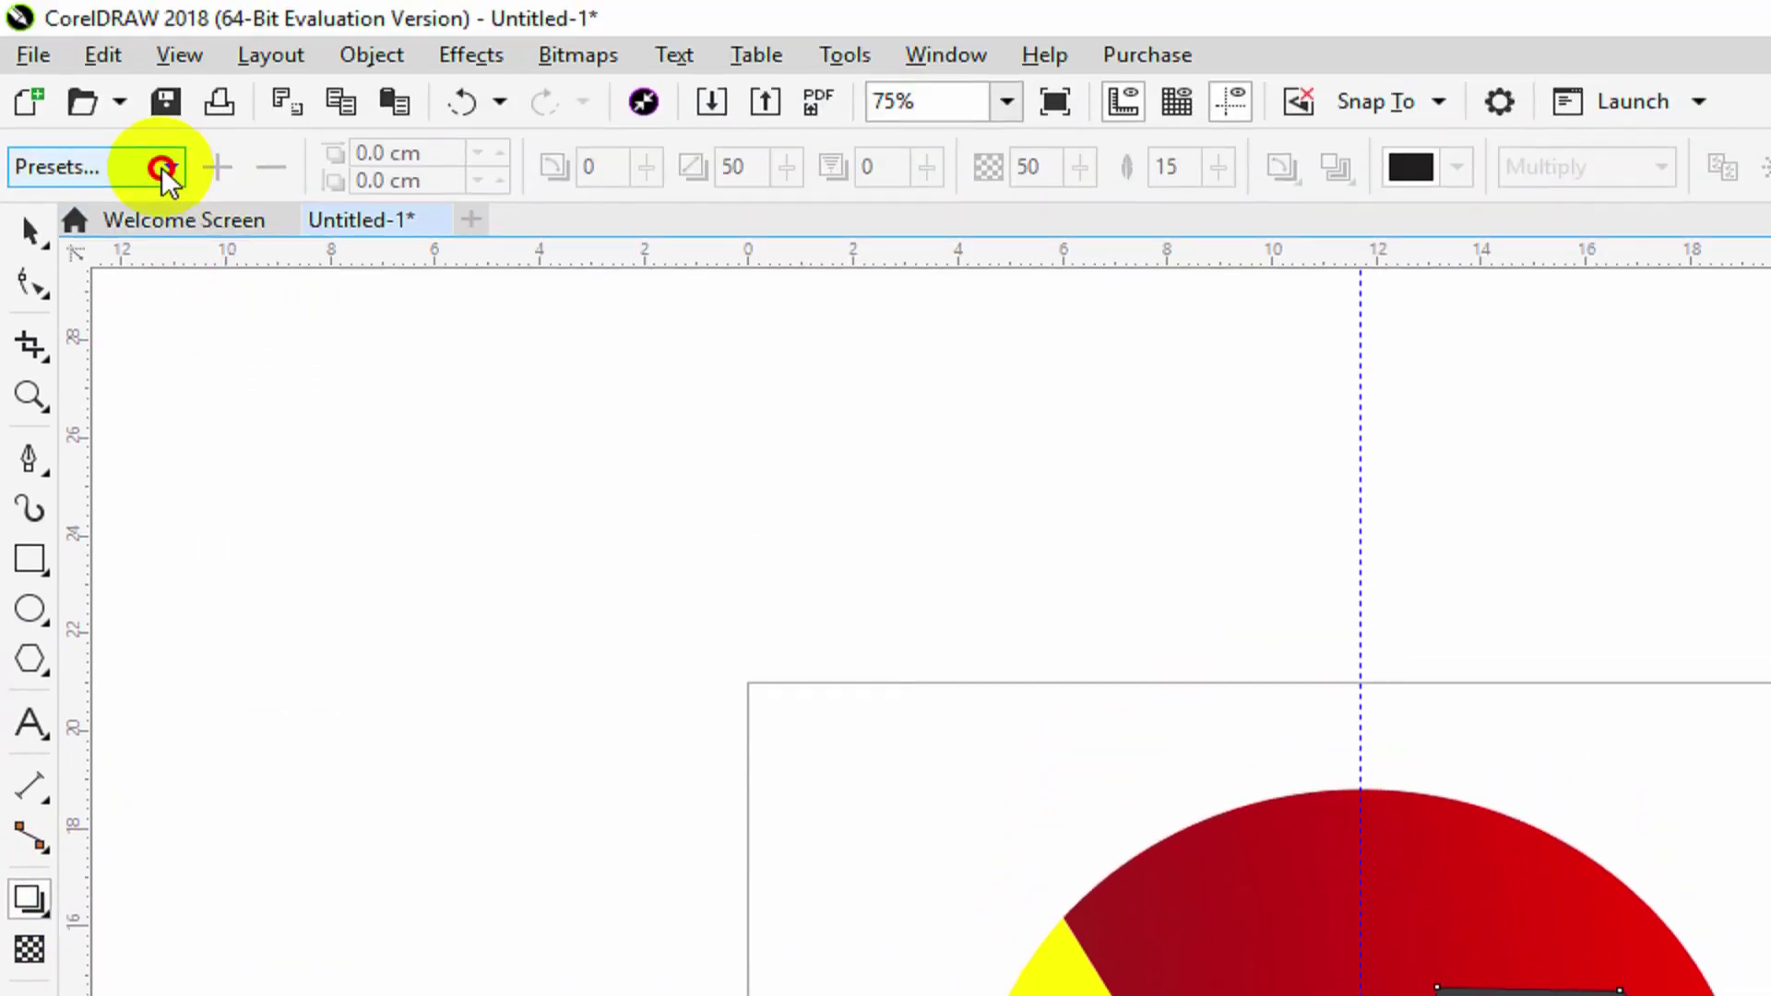
click(162, 167)
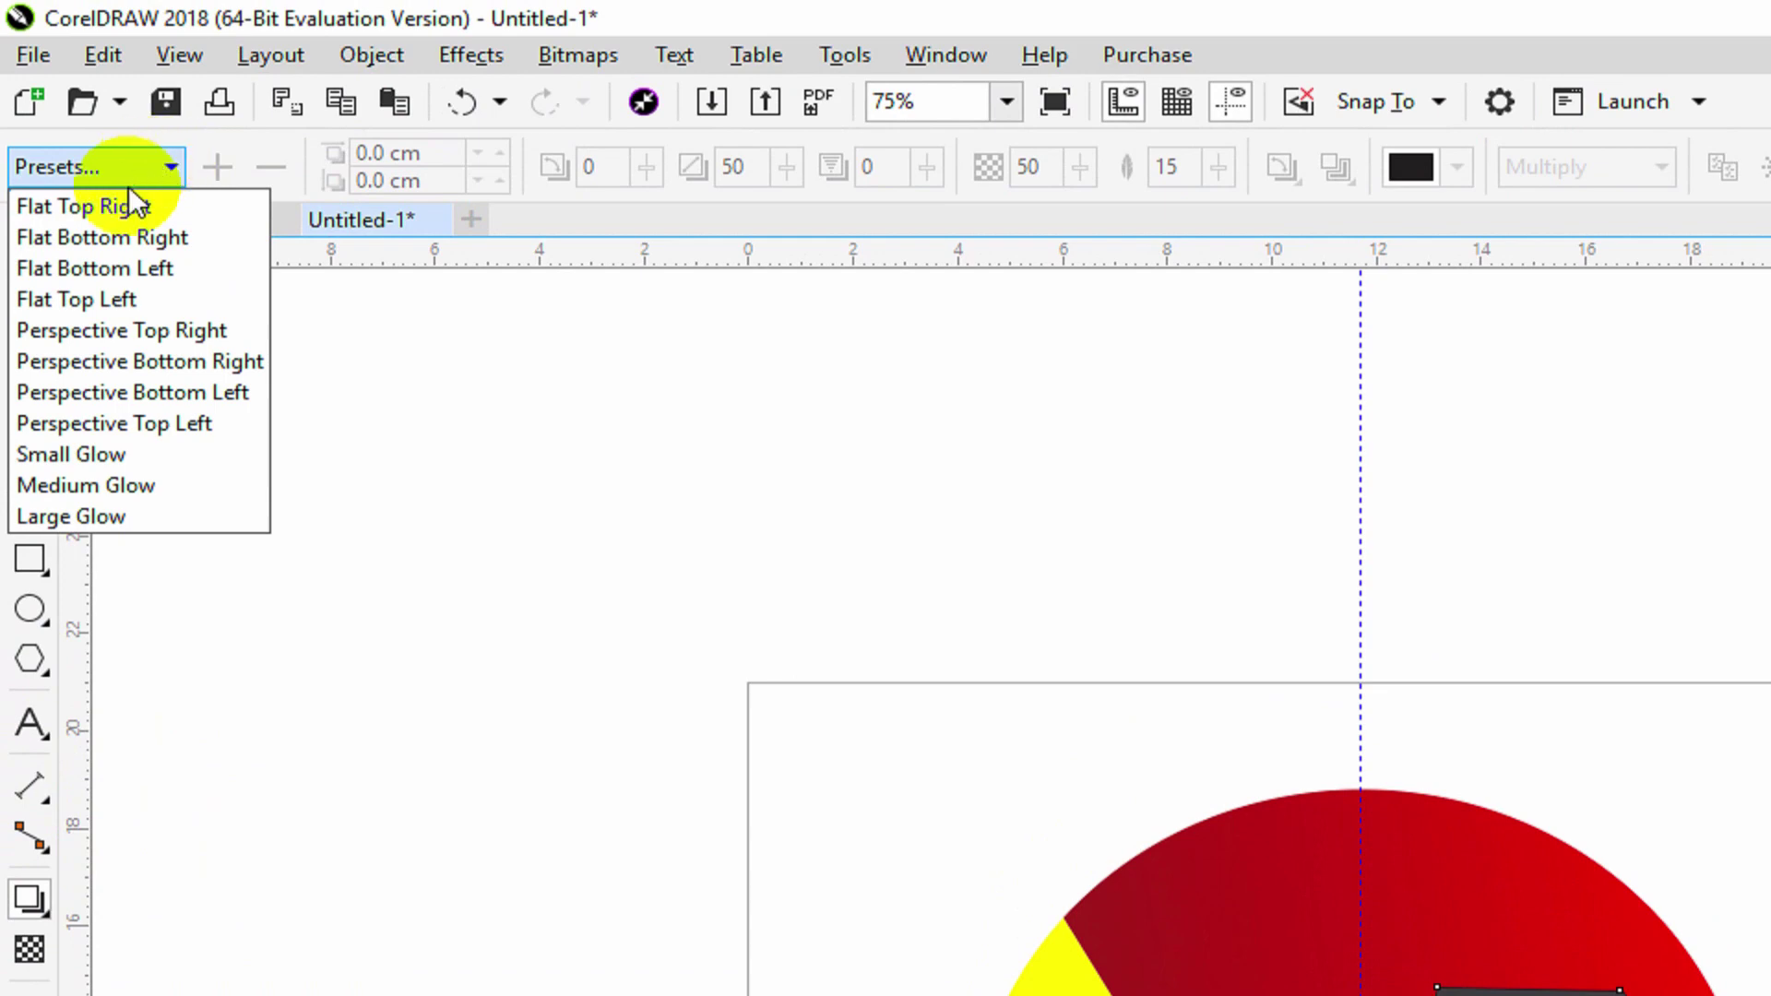
click(131, 240)
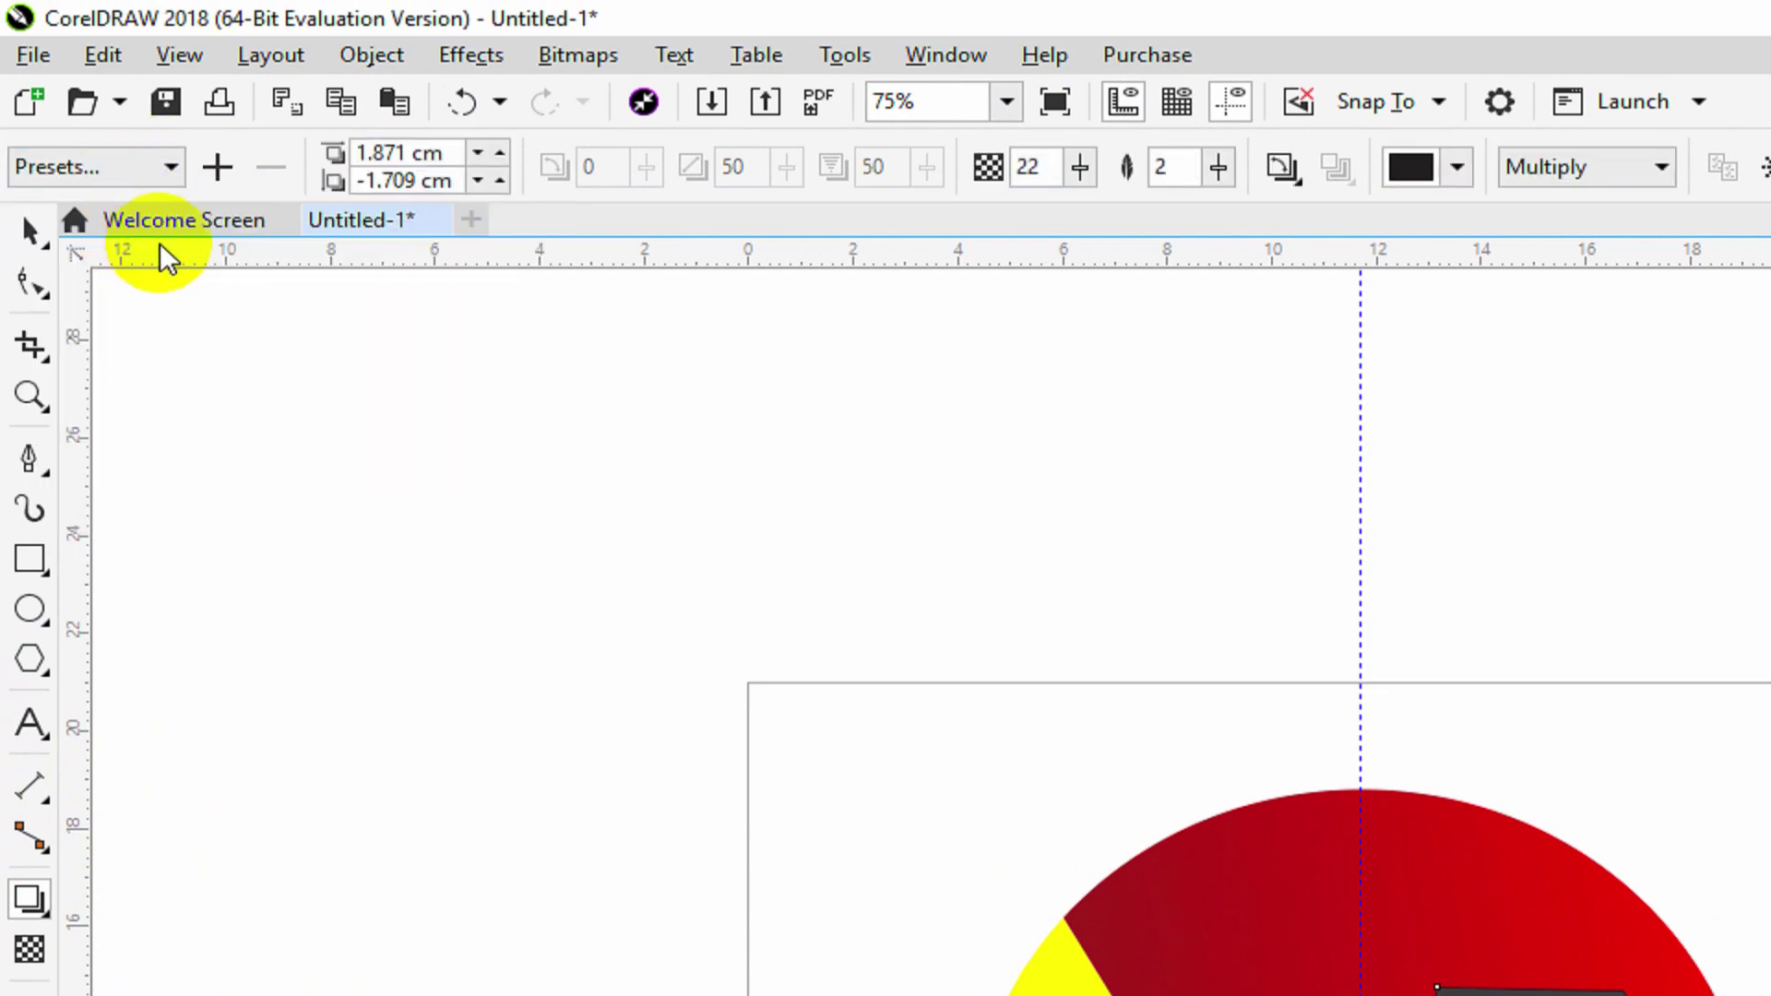
Set the shadow's merge mode to Normal and its colour to rich black (C75 M68 Y65 K90)
click(1661, 167)
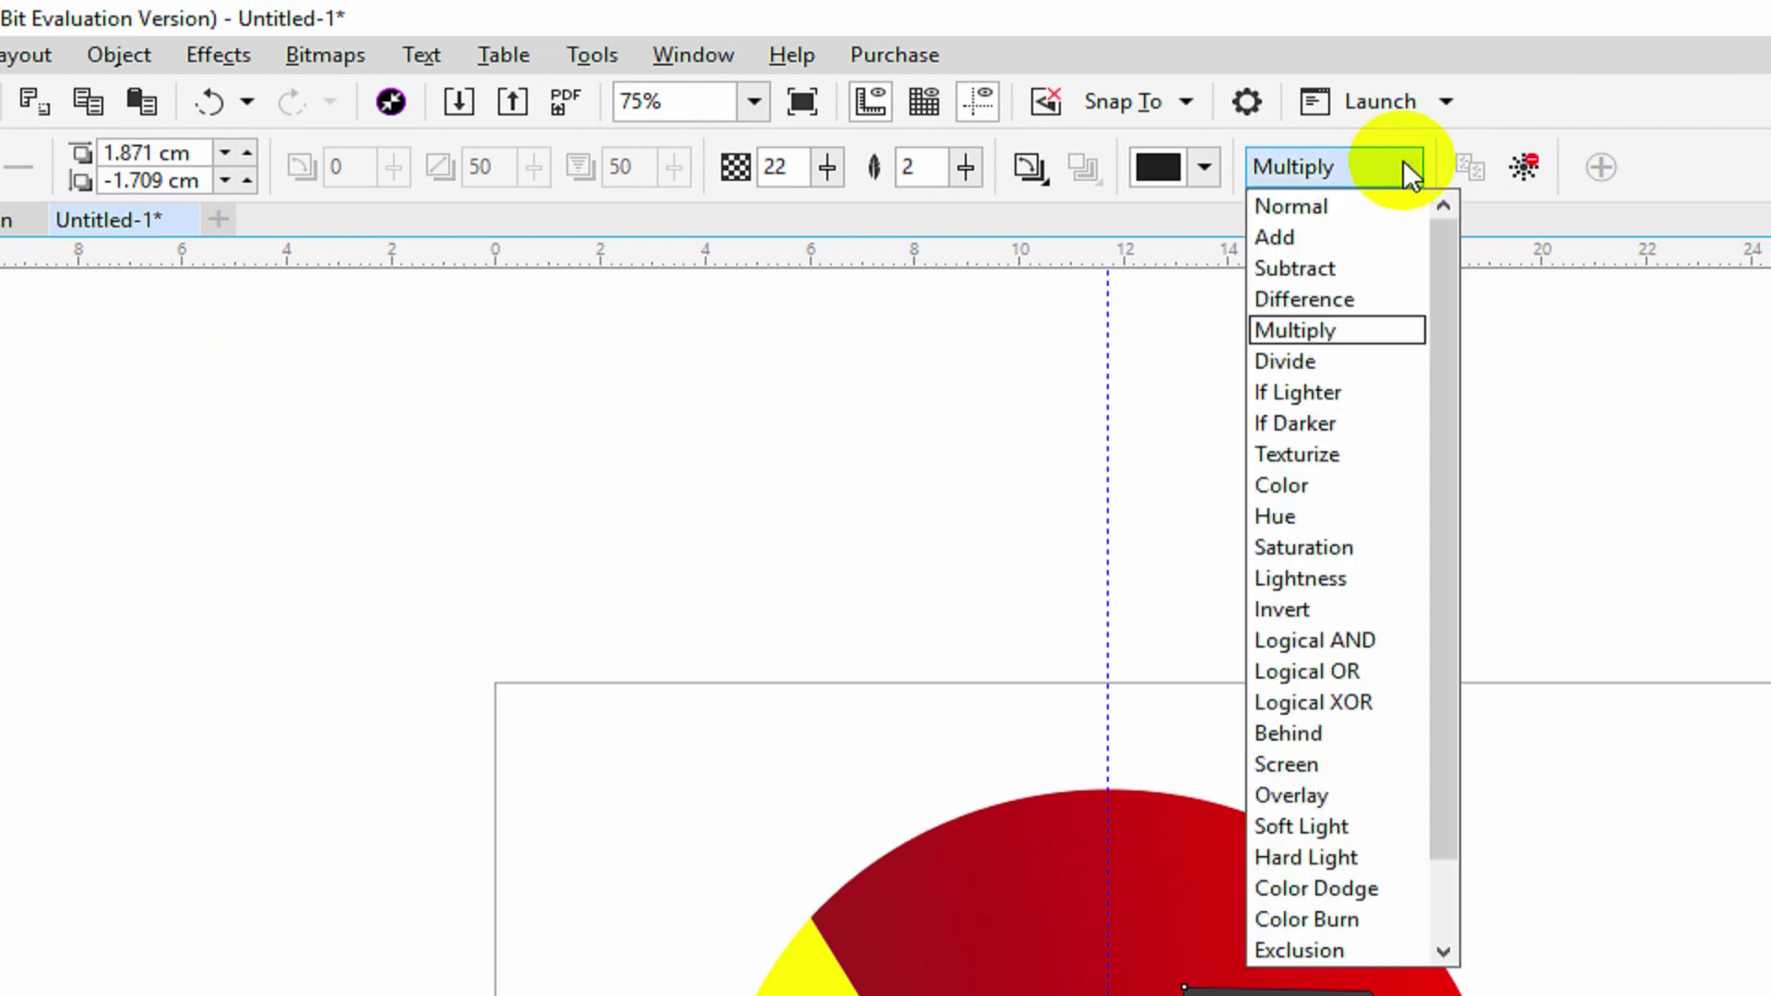
click(1310, 206)
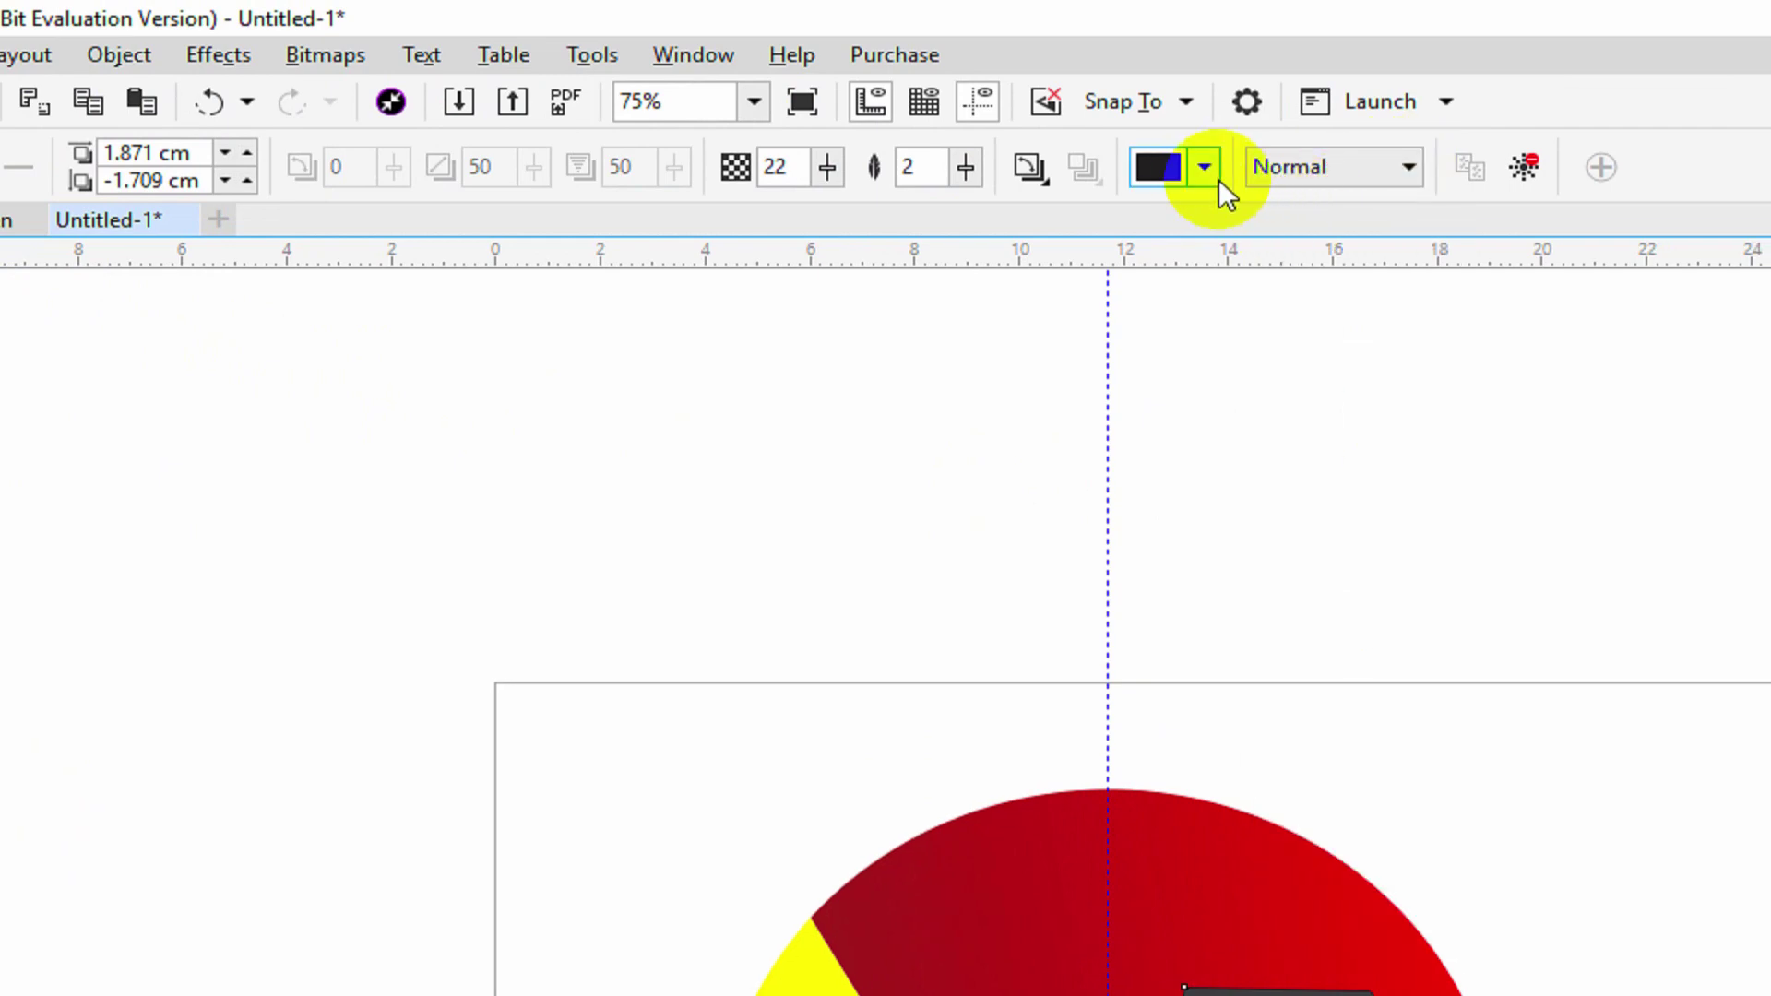
click(1204, 167)
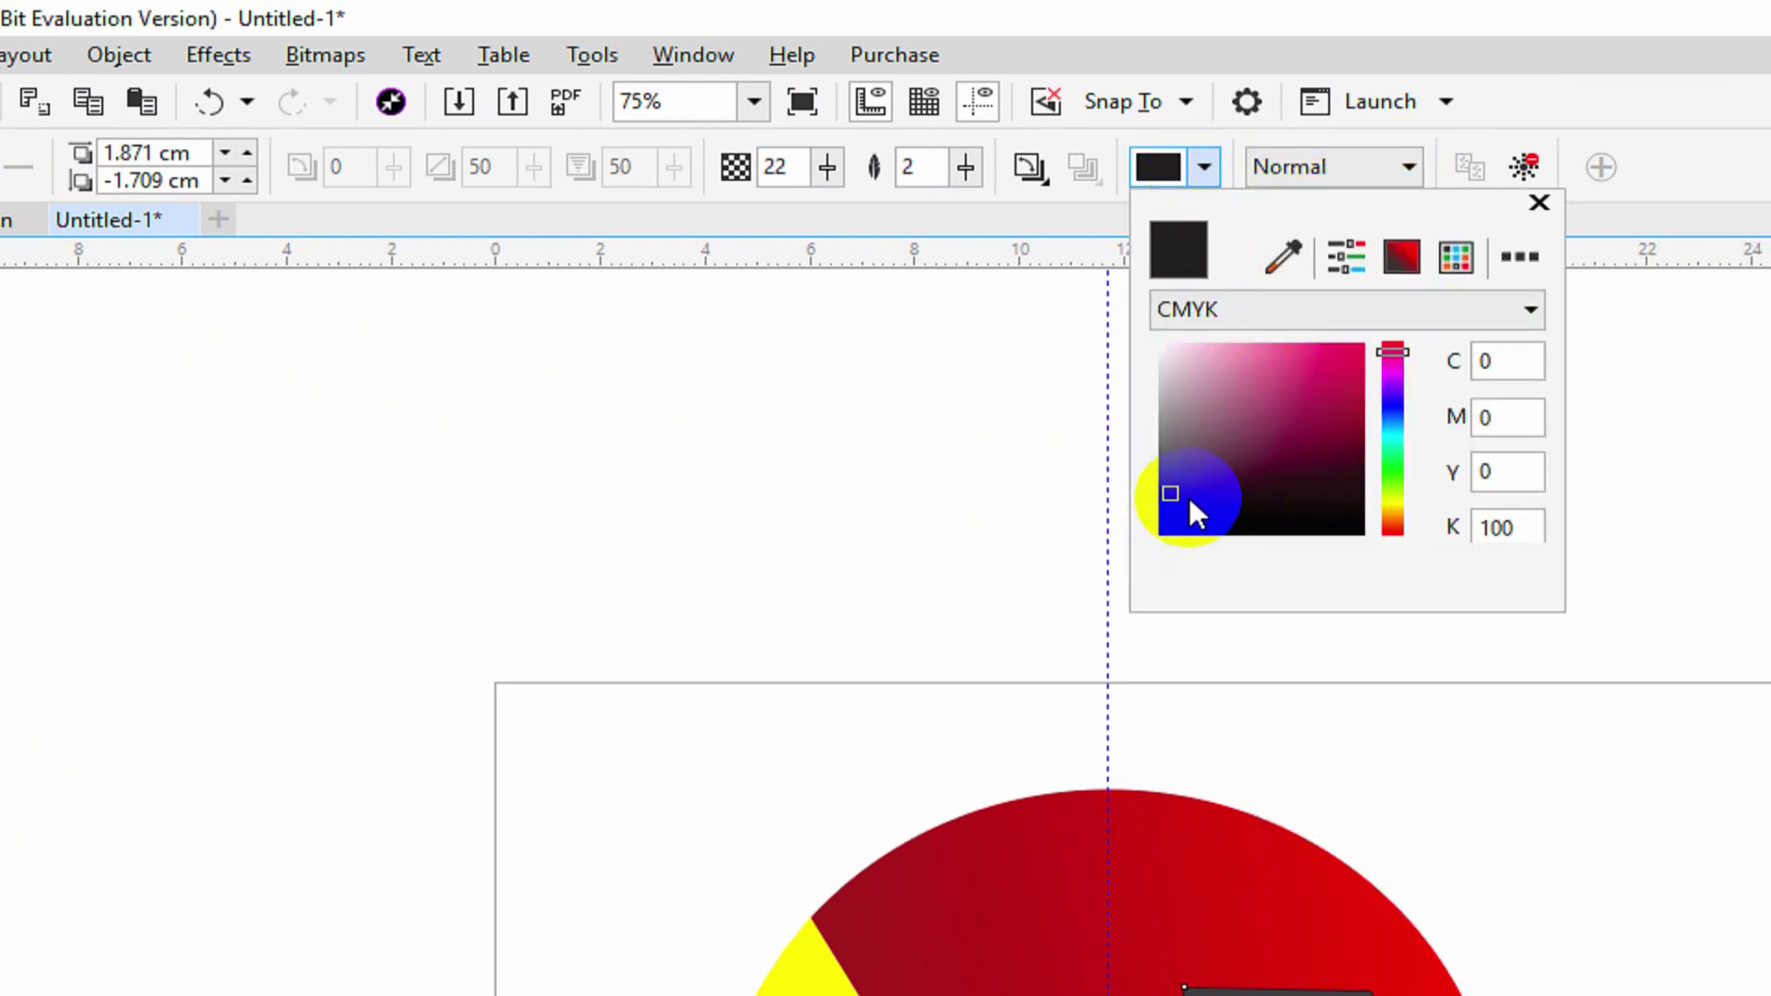
drag(1170, 502, 1170, 537)
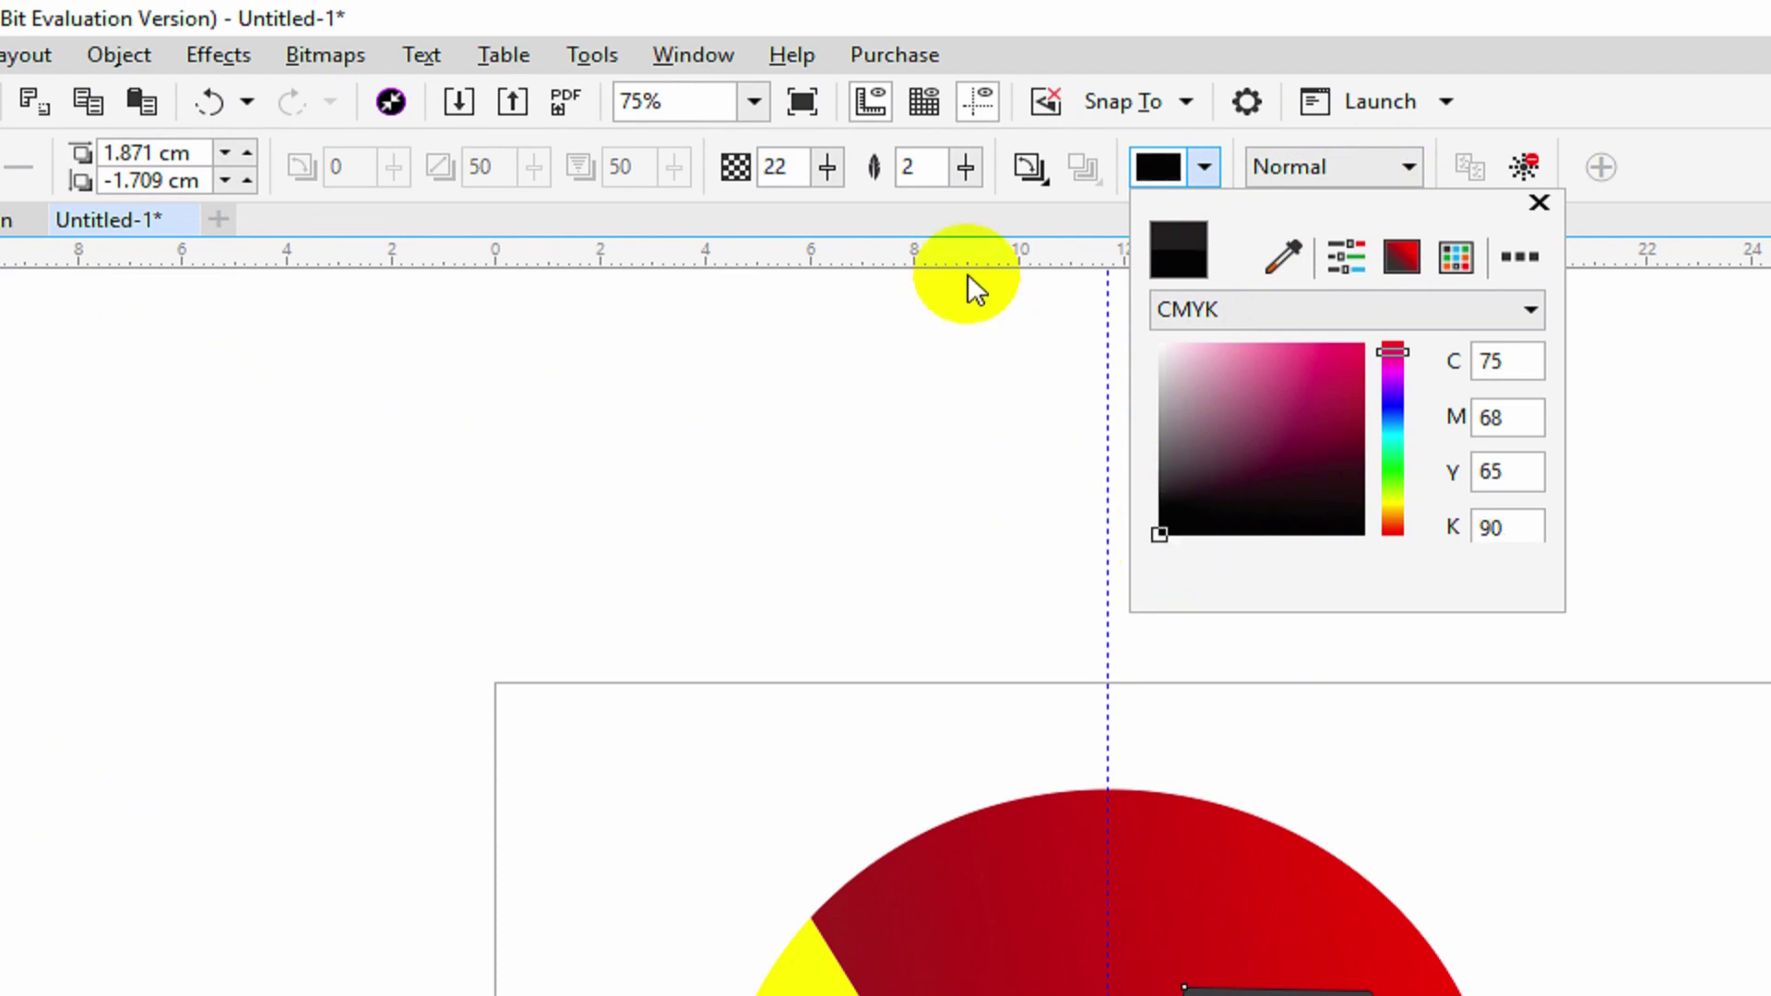
Set the drop shadow's feathering to 50 and its opacity to 33
click(966, 164)
drag(966, 162, 1018, 215)
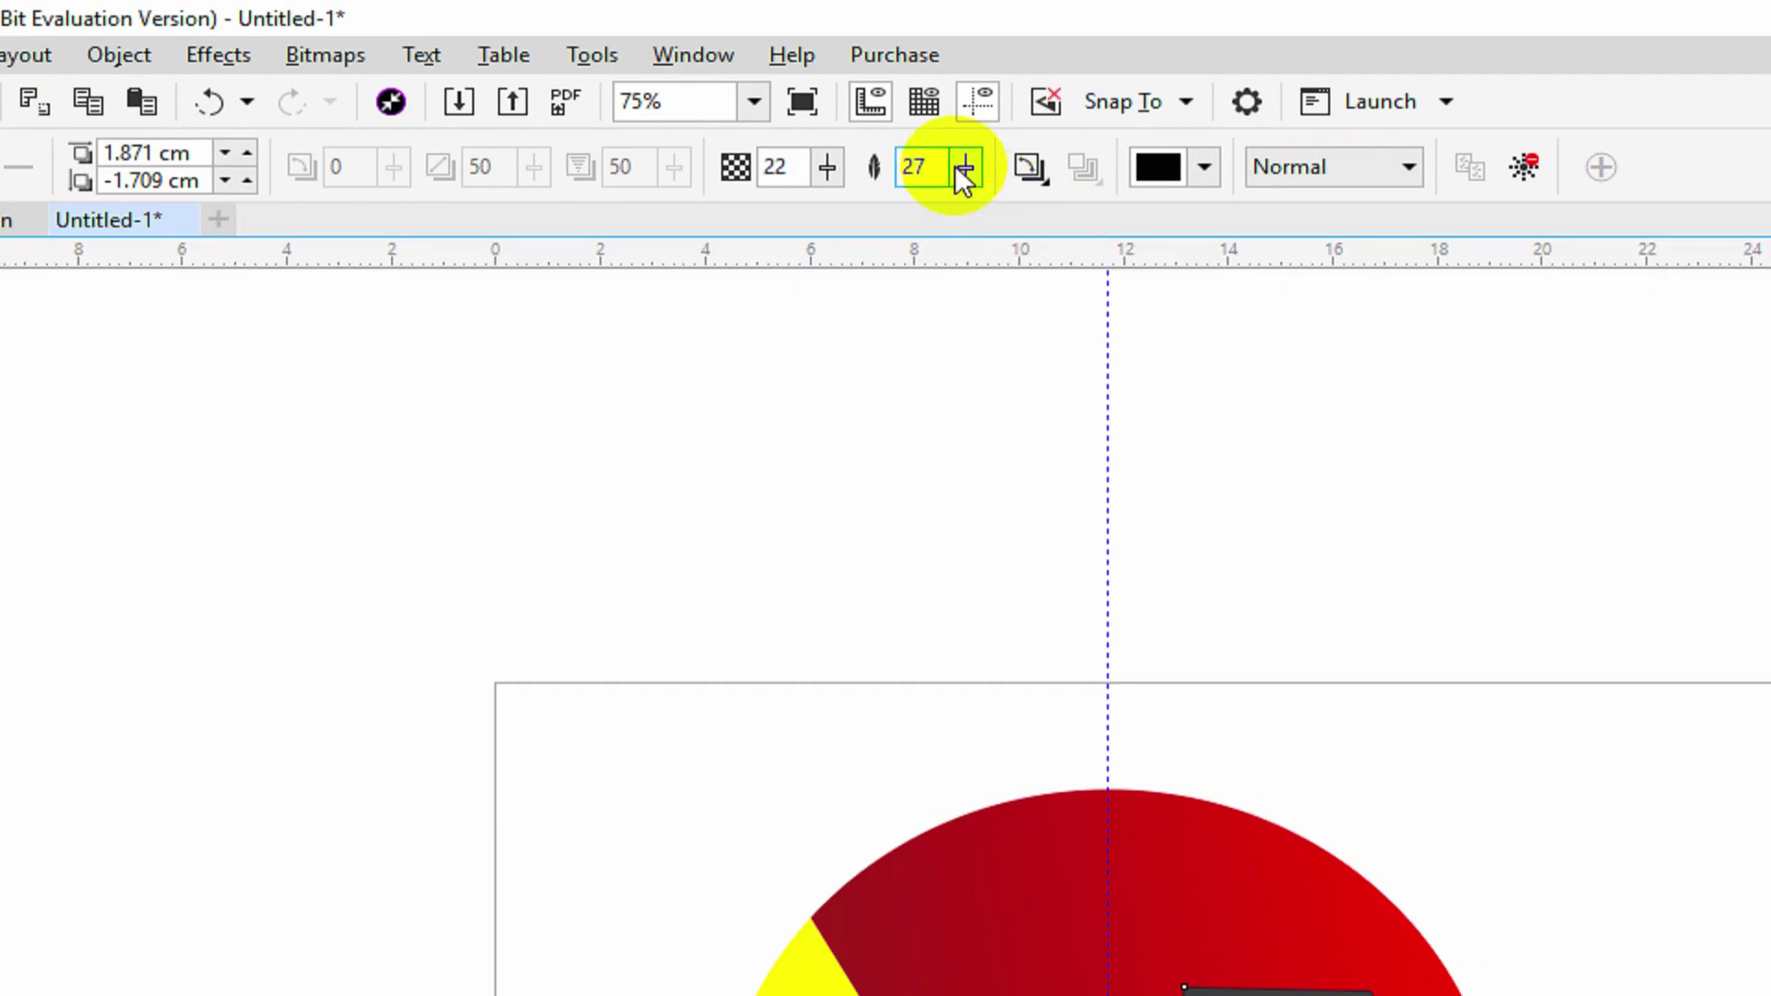
click(965, 167)
click(978, 210)
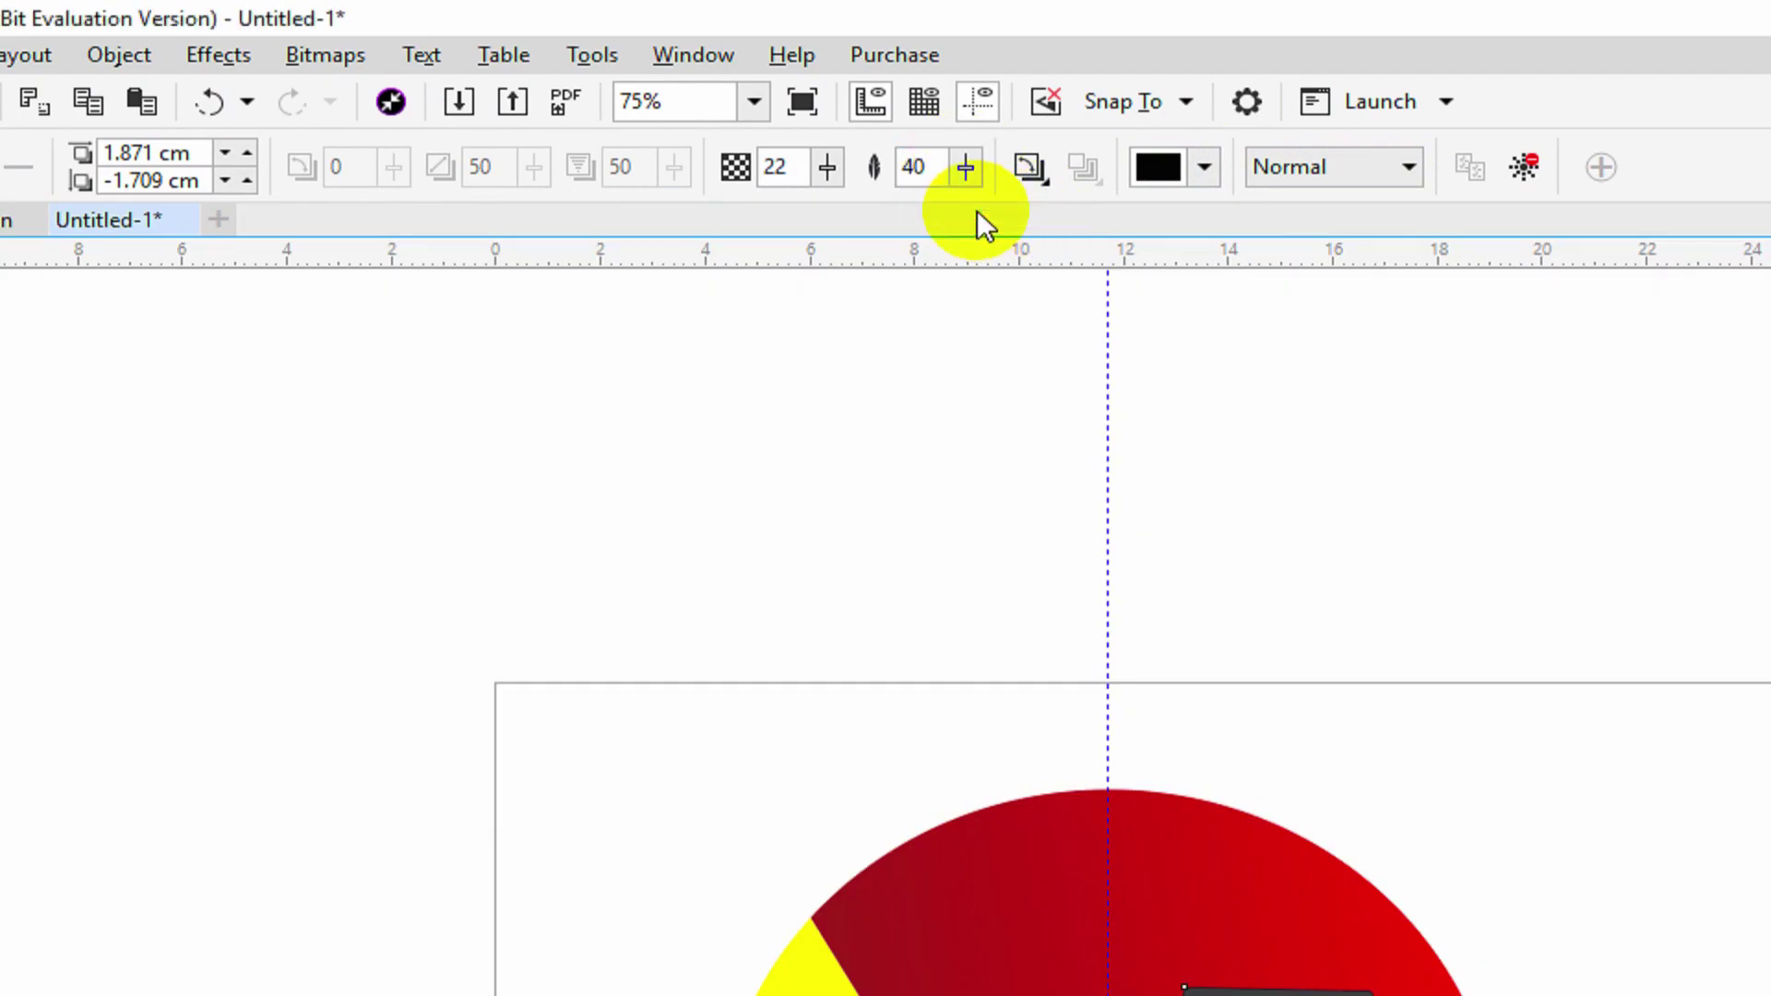
click(965, 167)
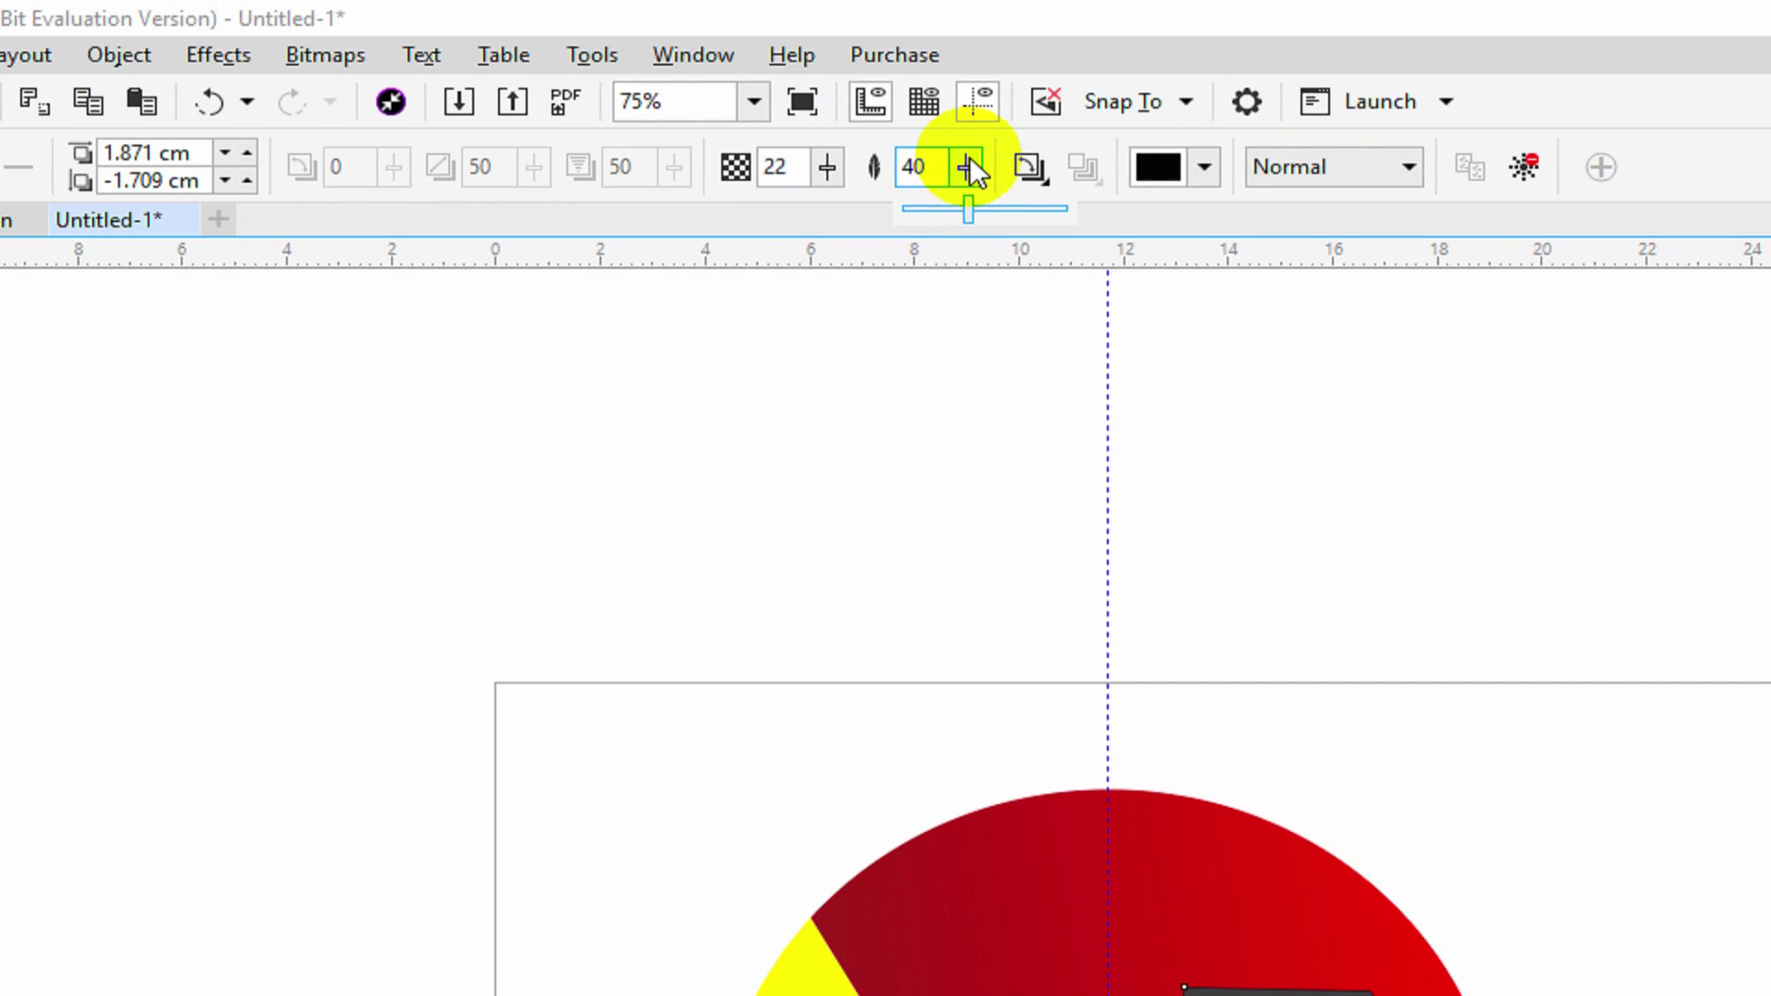
click(988, 207)
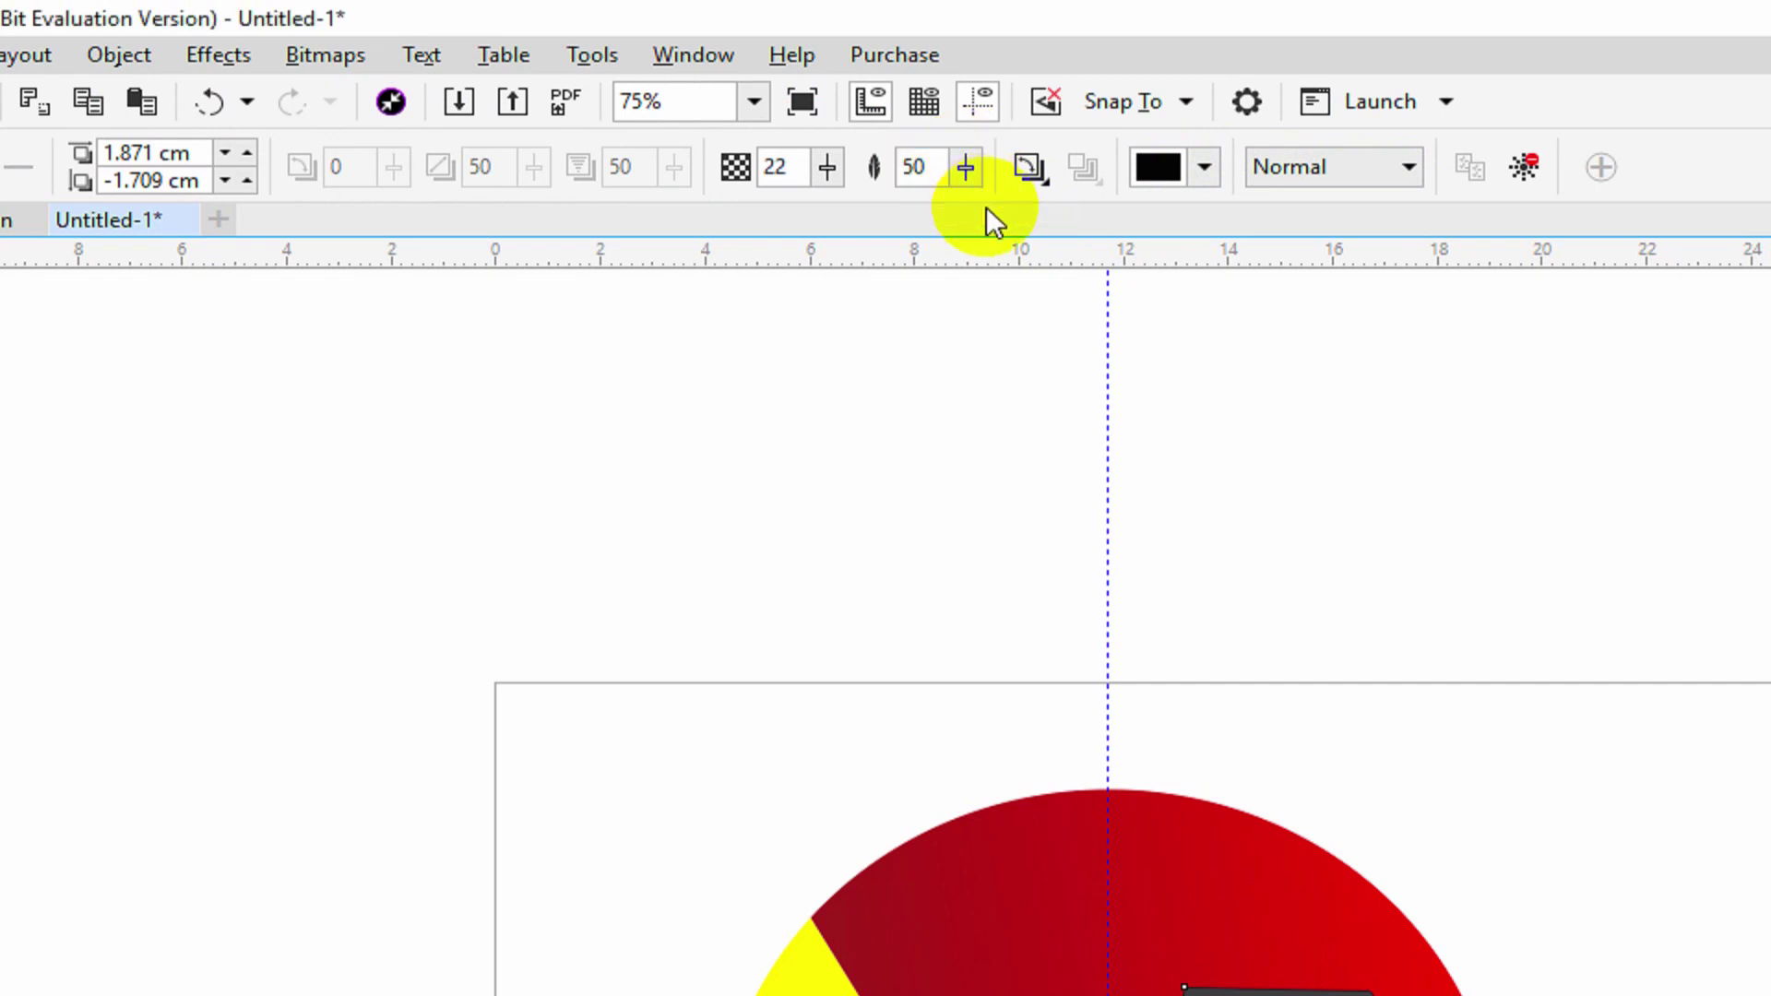
click(828, 167)
click(838, 218)
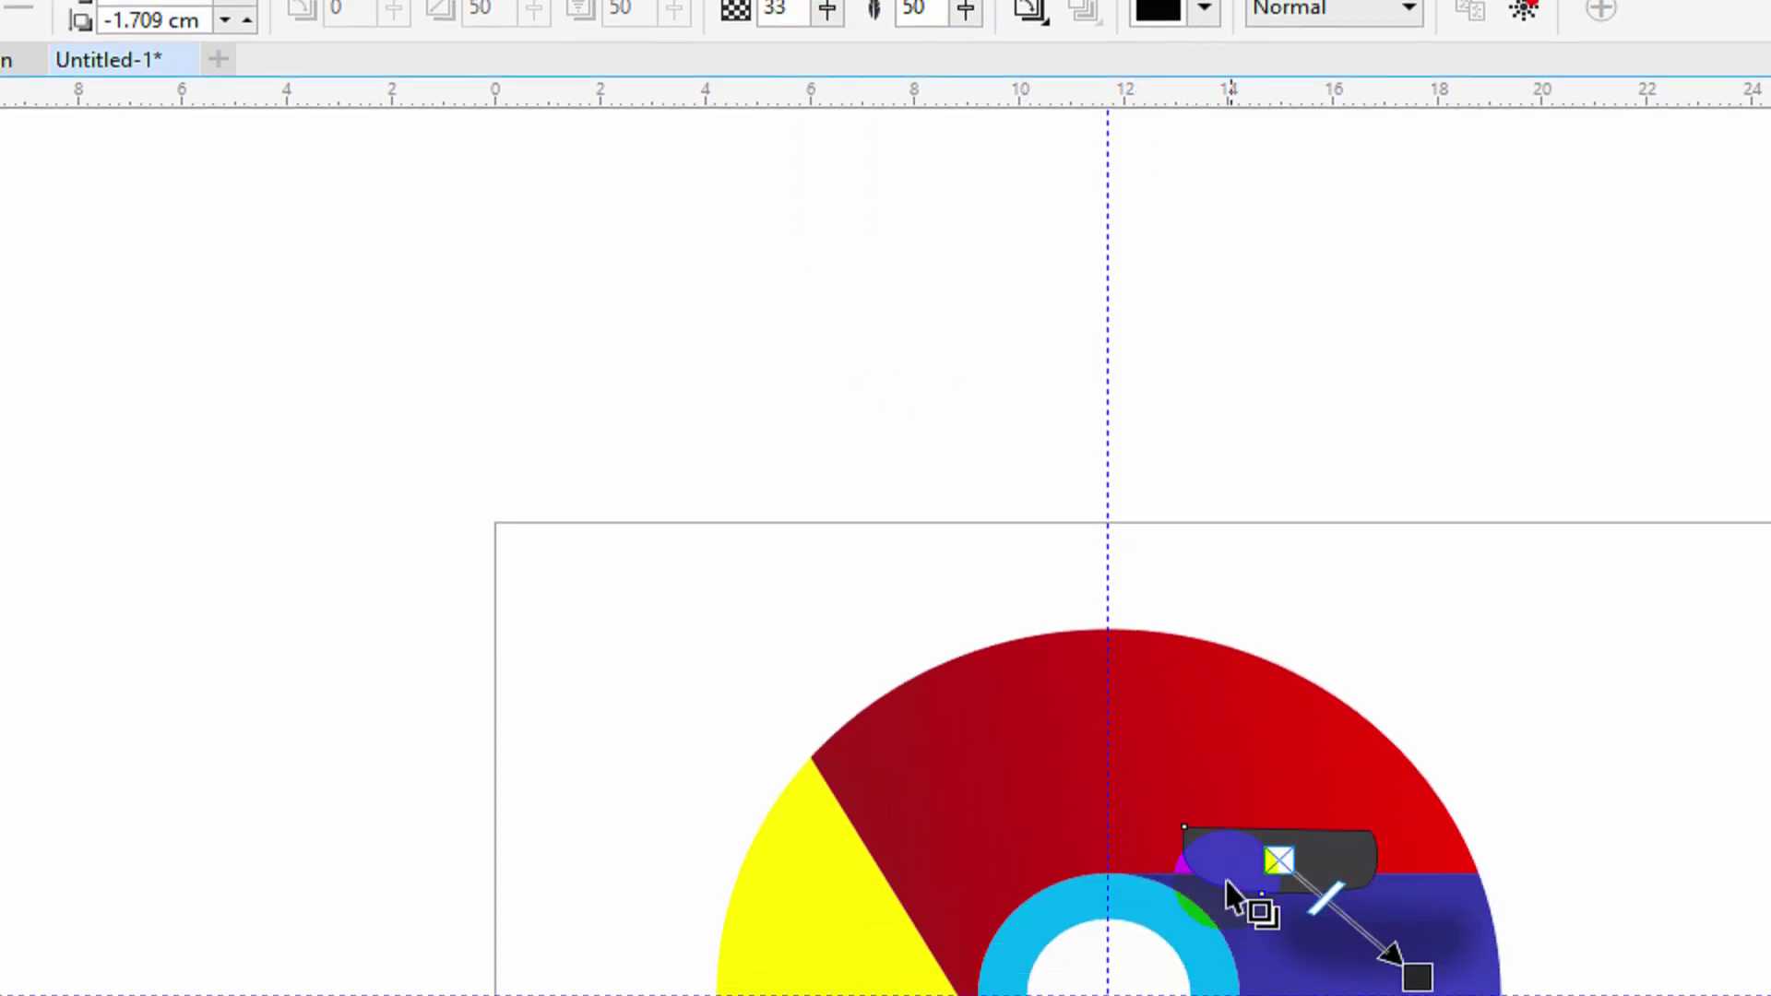
Pull the shadow closer to its shape, to an offset of about 0.231 cm and -0.445 cm, and deselect it
drag(1398, 776, 1238, 651)
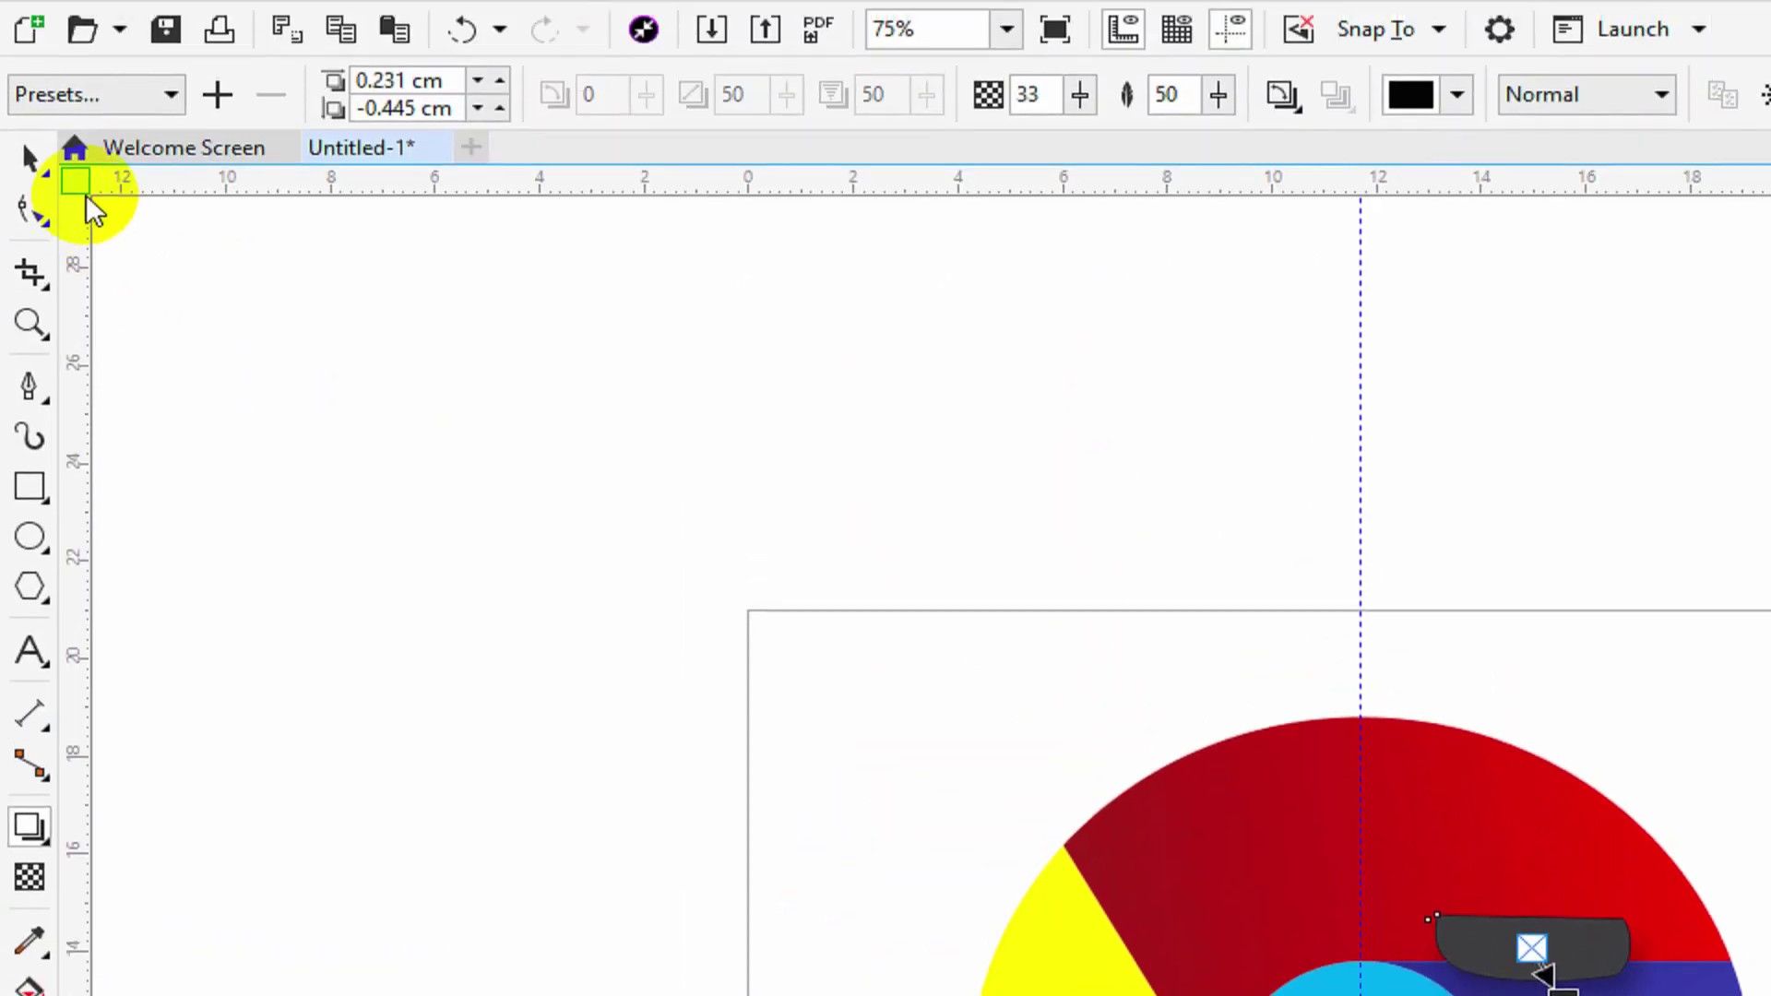
click(29, 157)
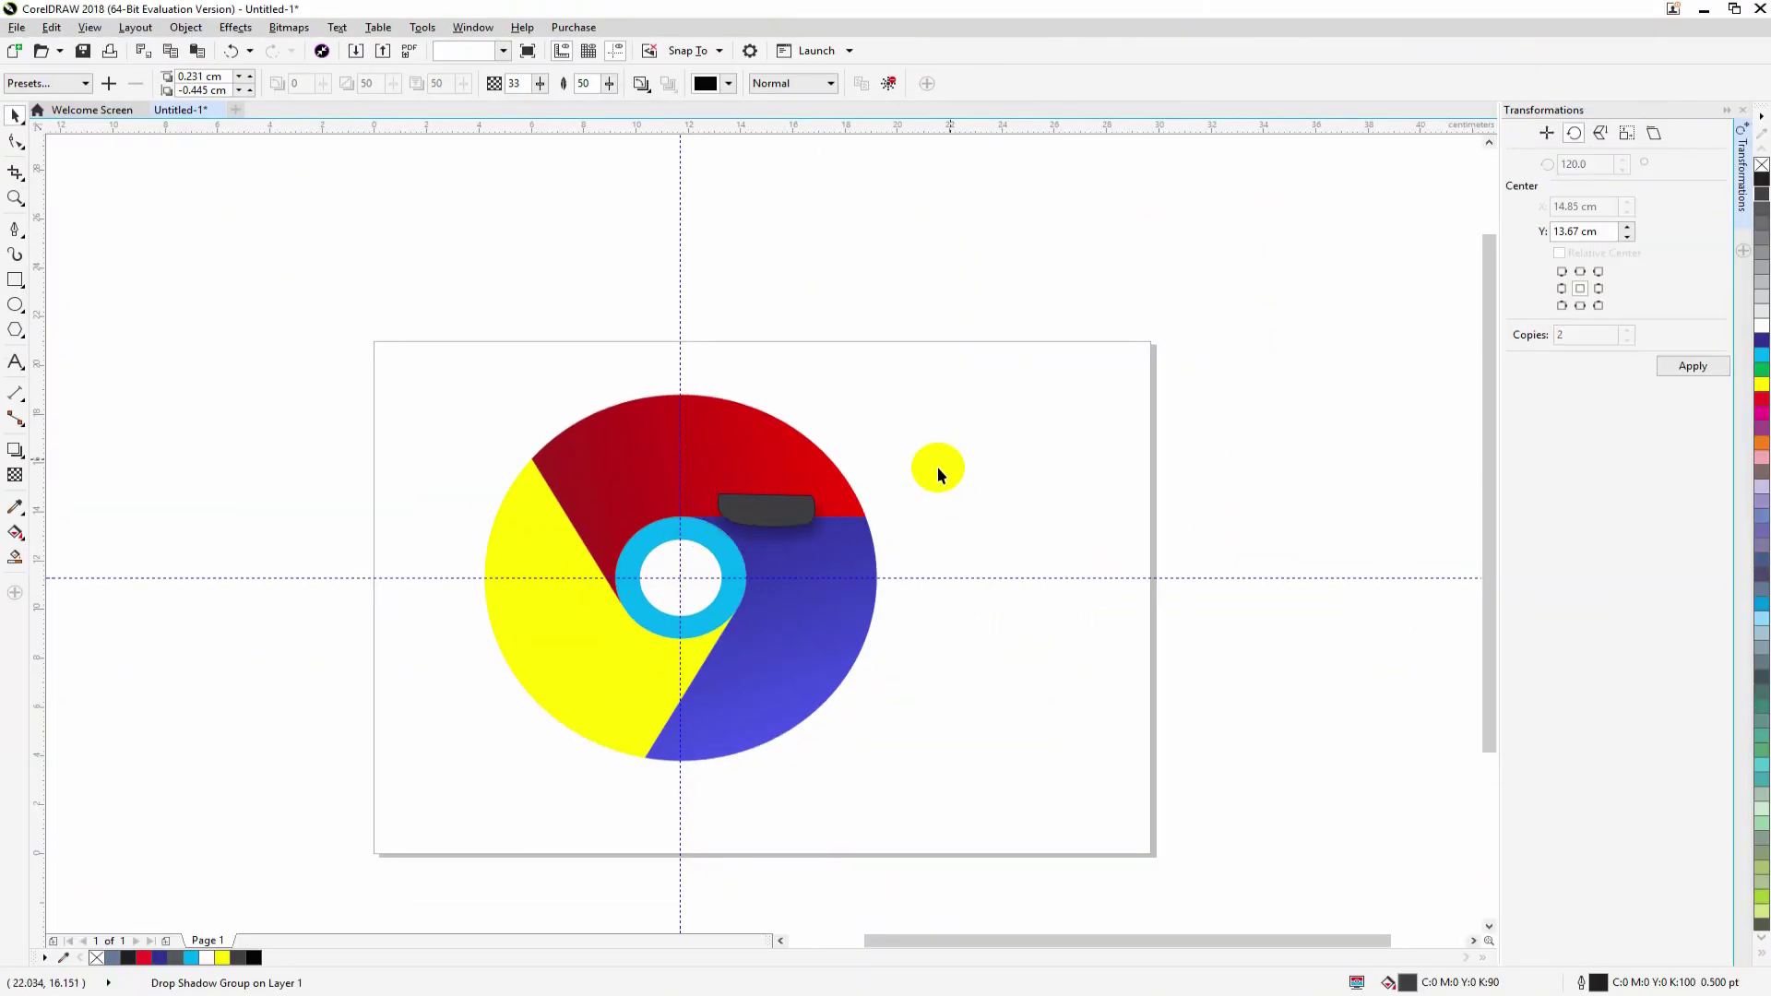
click(1551, 900)
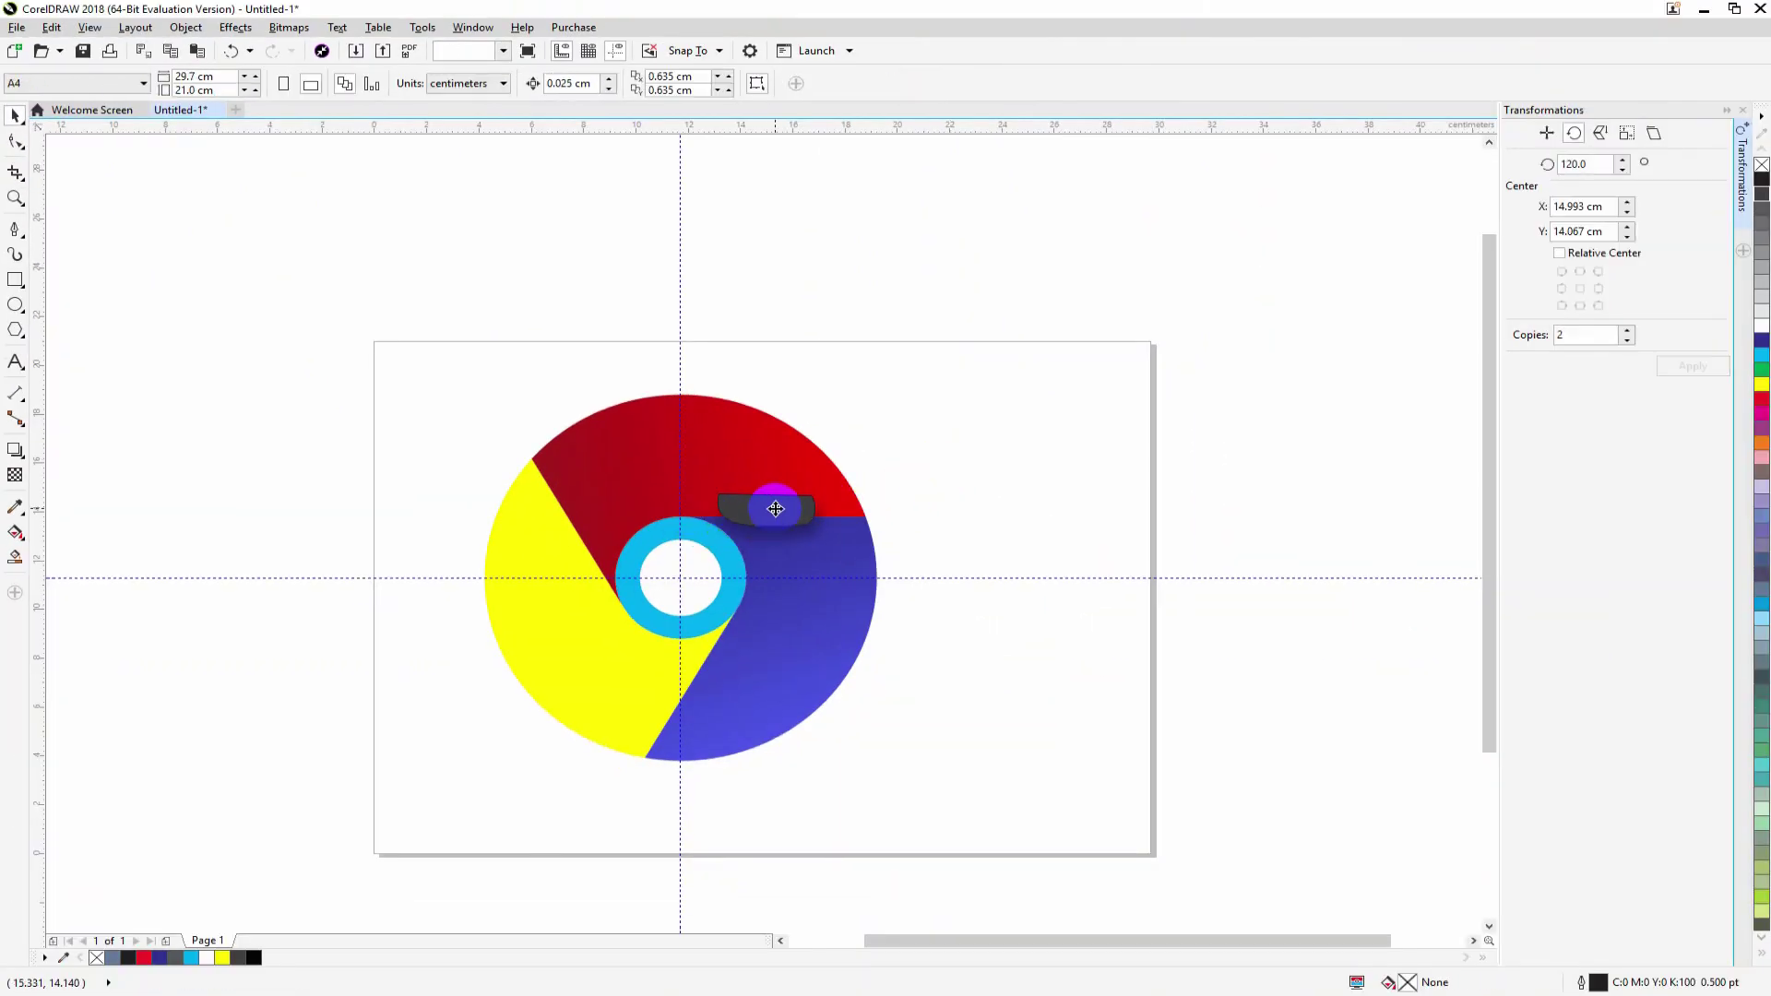
Move the dark shape up into the red segment so its lower edge meets the red-blue boundary and the shadow falls on blue
click(775, 508)
mouse_move(773, 506)
mouse_down()
mouse_move(725, 496)
mouse_move(770, 489)
mouse_up()
click(935, 434)
click(752, 441)
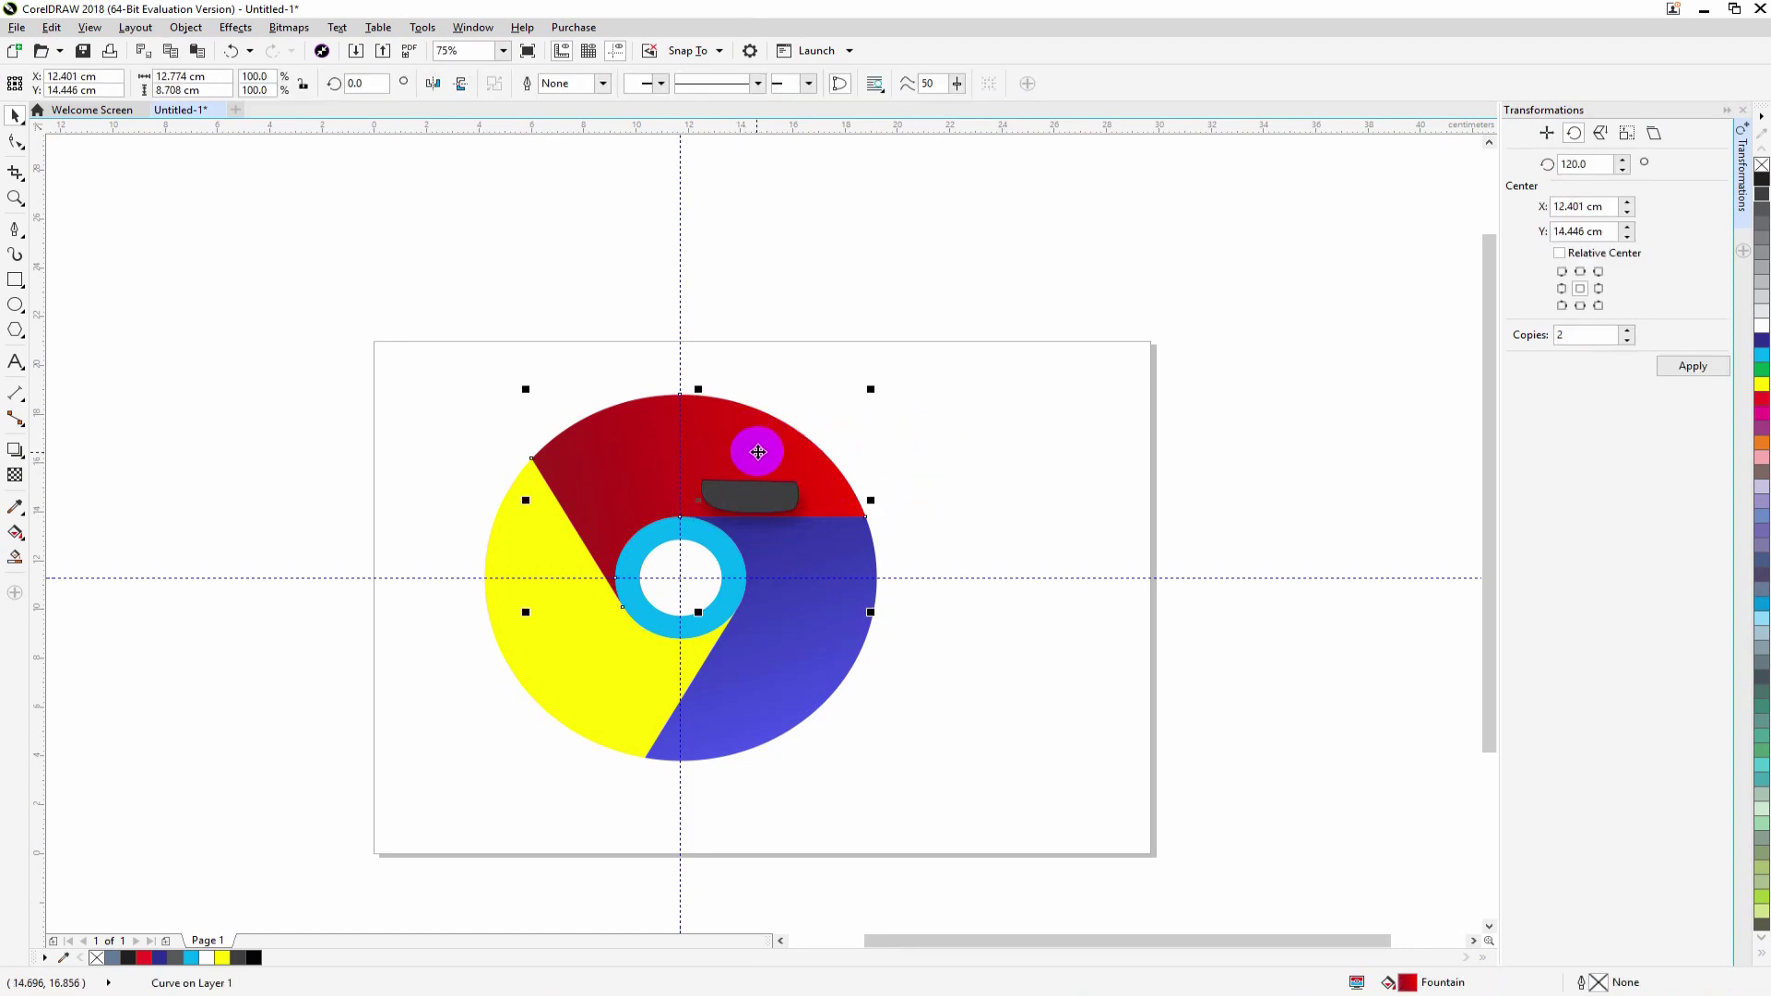
click(867, 483)
click(754, 509)
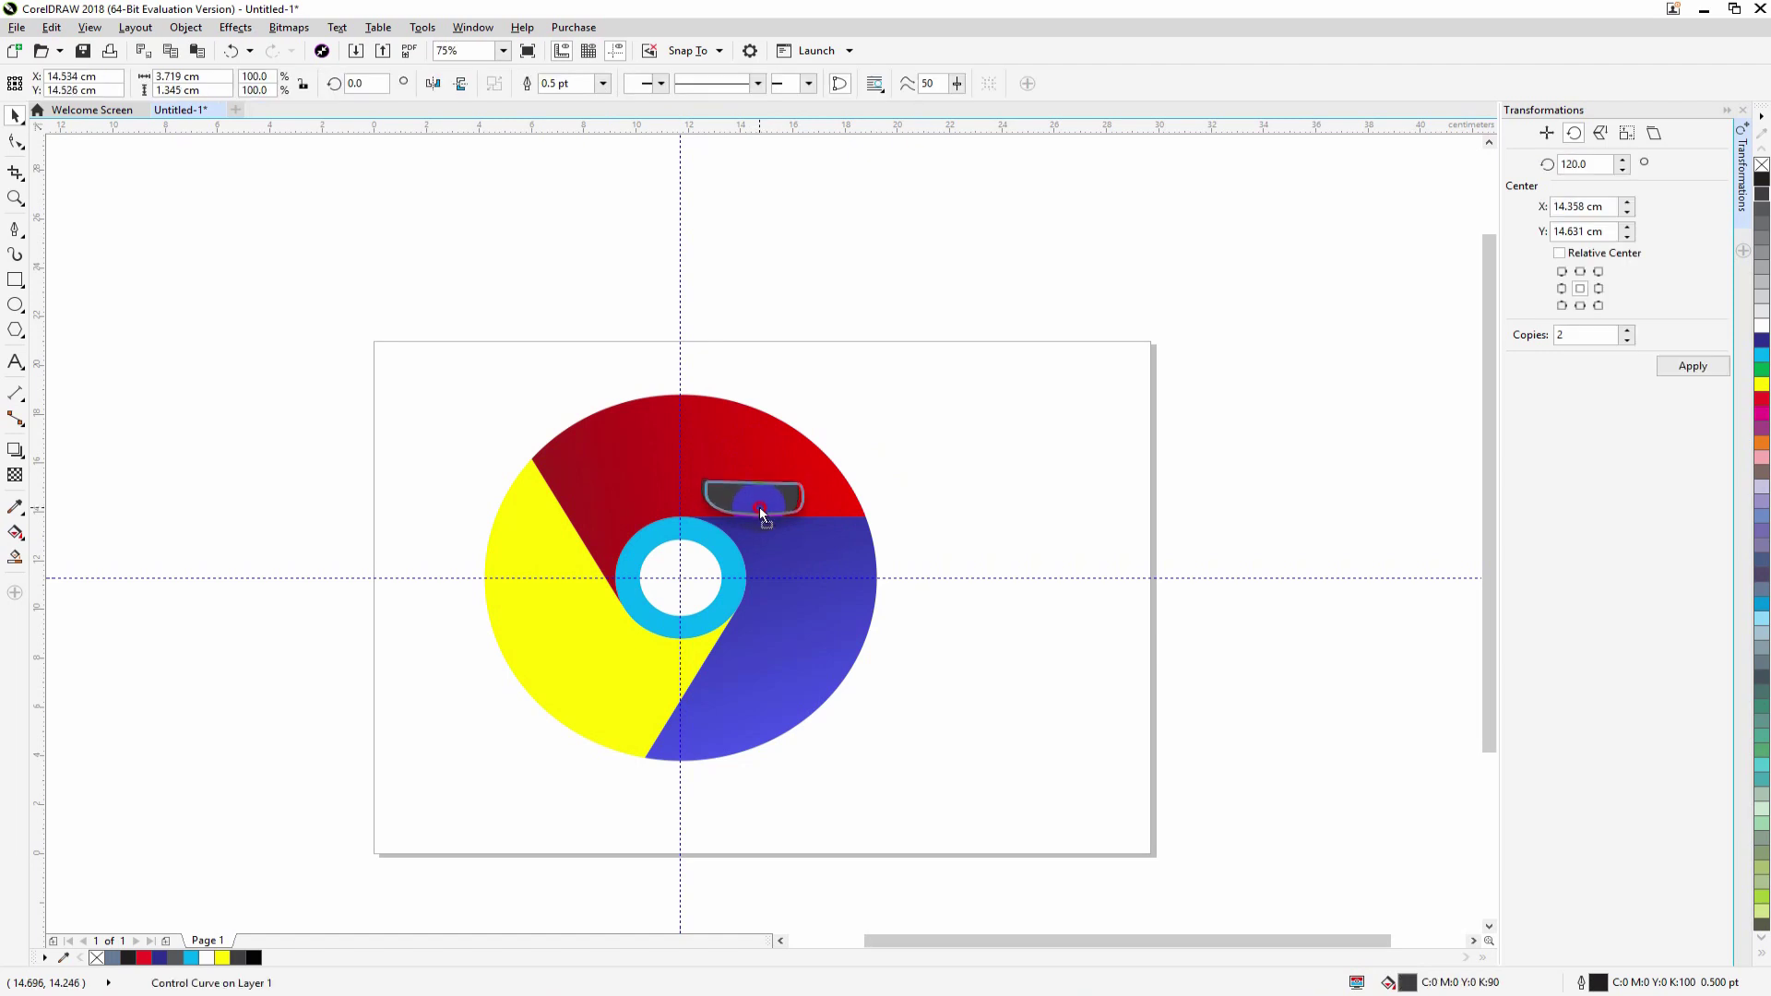
drag(760, 508, 760, 508)
Bring the red segment to the front of the layer to cover the dark shape above the red-blue edge
mouse_move(716, 435)
mouse_down()
mouse_move(727, 445)
mouse_move(721, 431)
mouse_up()
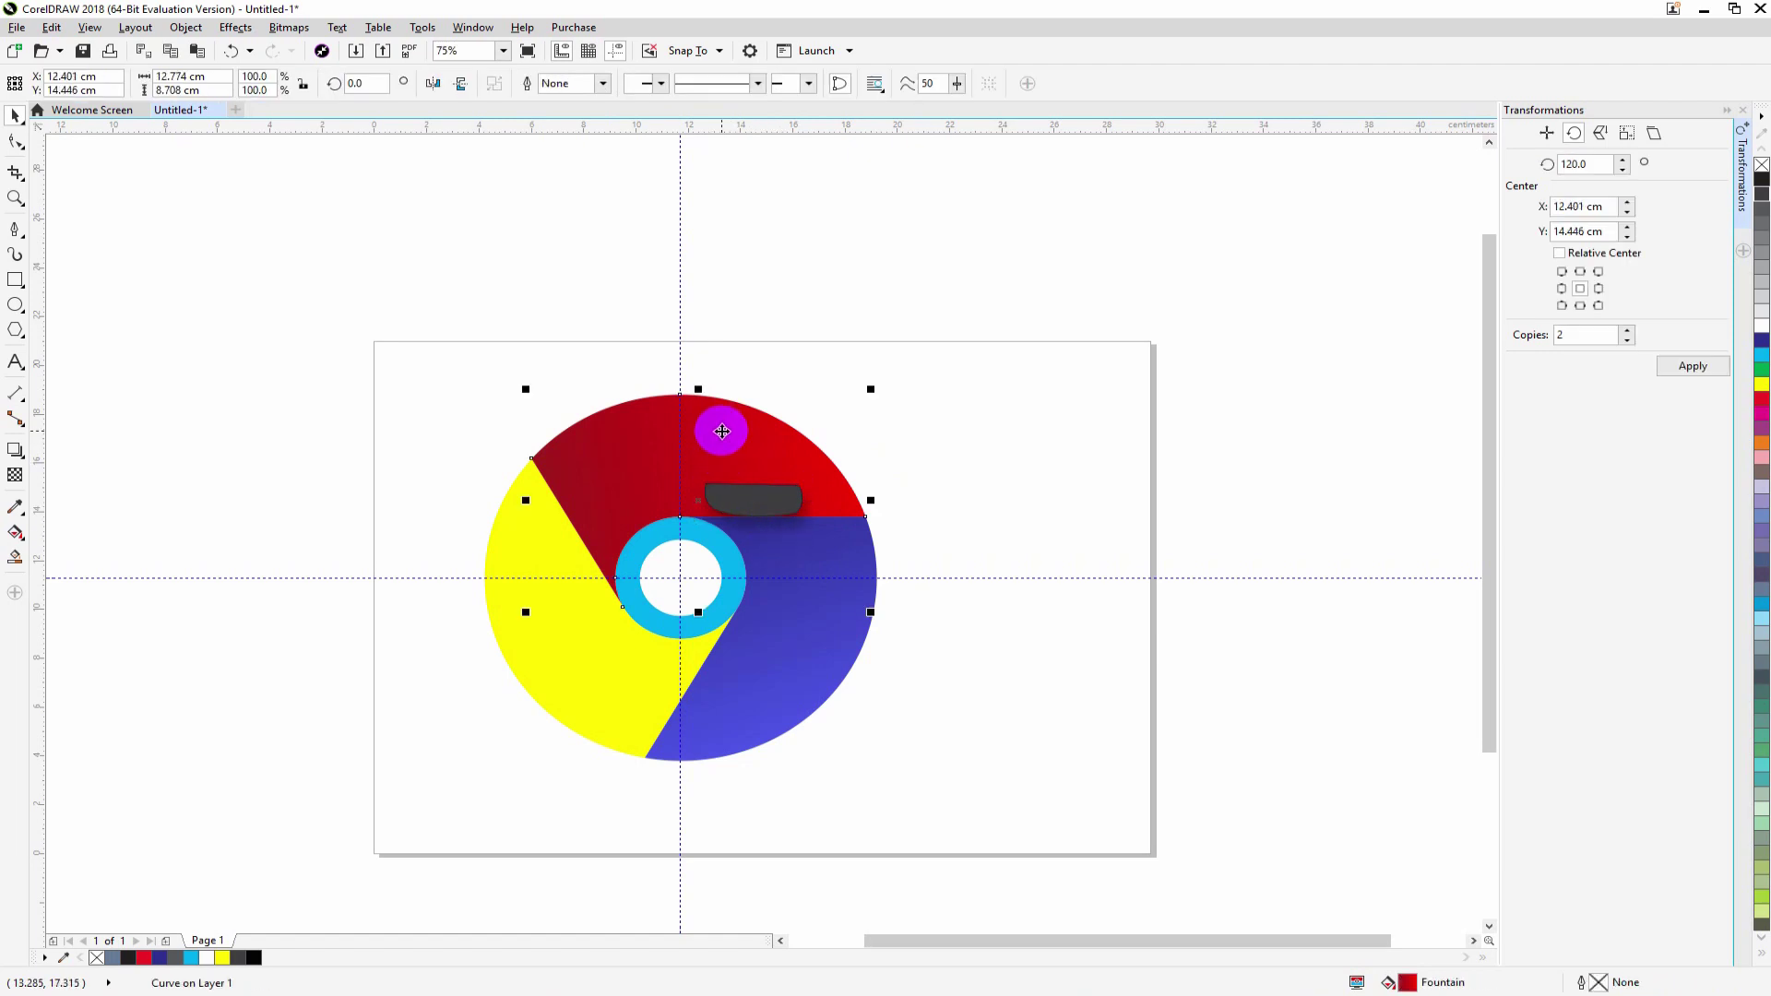
right_click(722, 431)
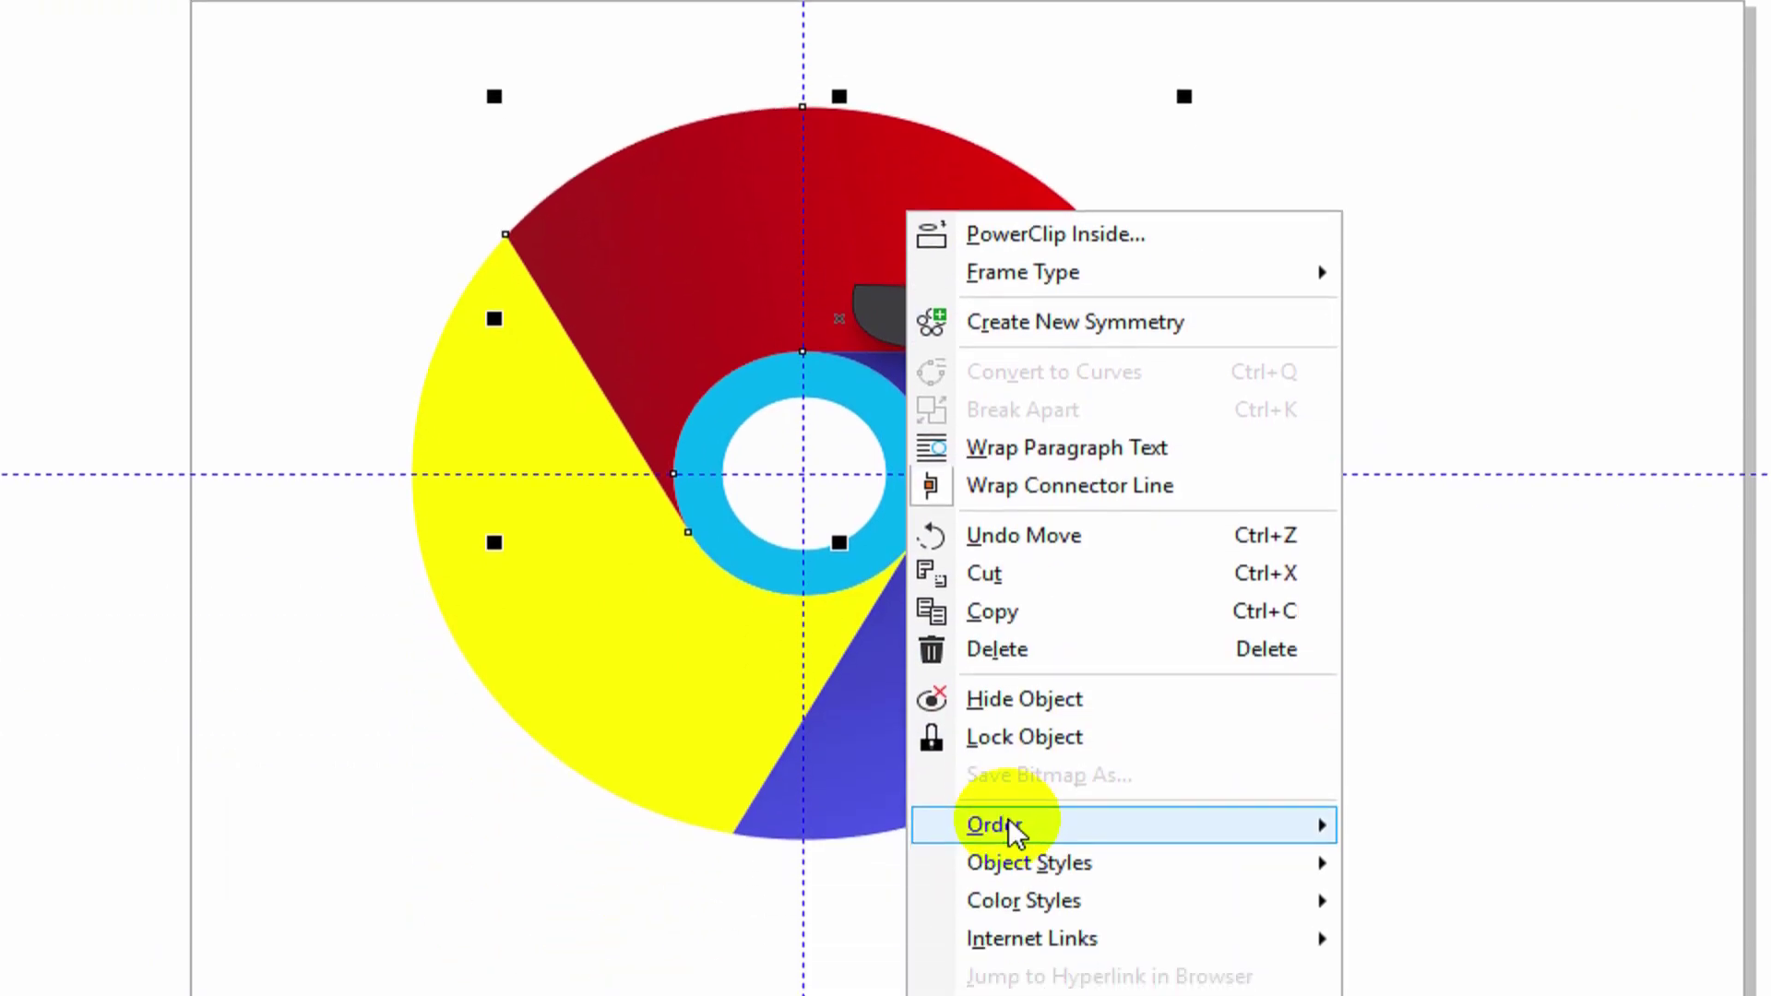
mouse_move(1020, 779)
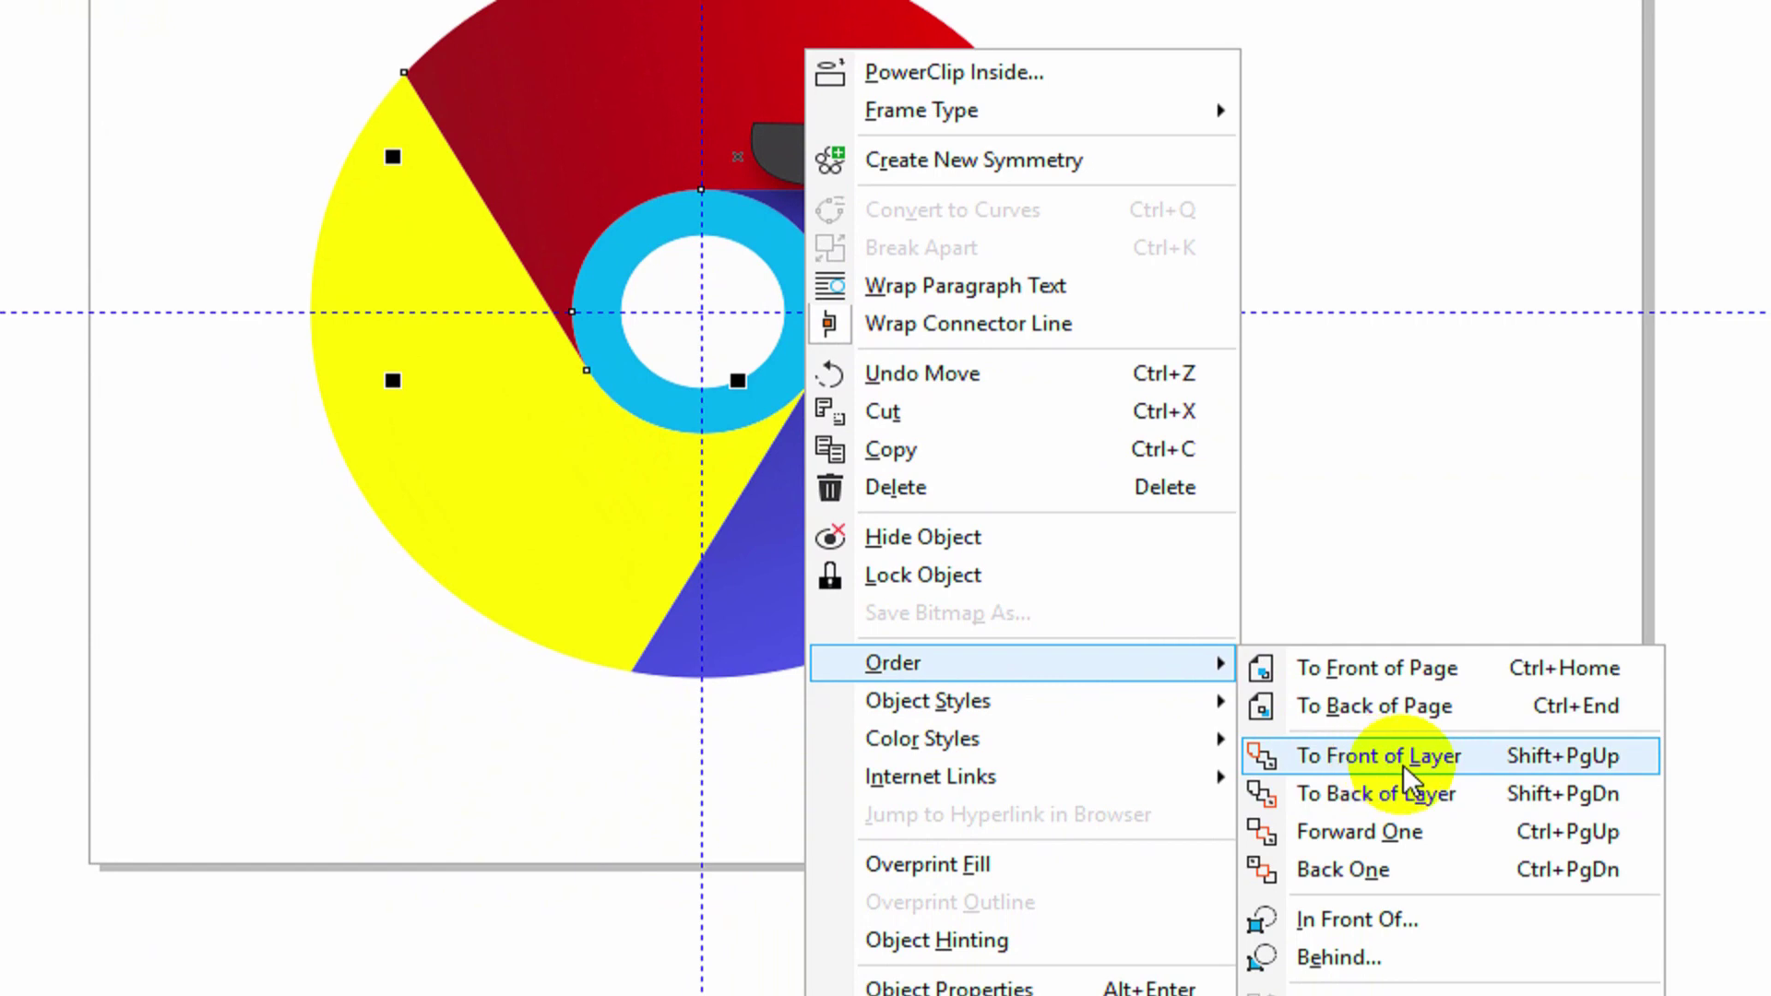
click(1402, 761)
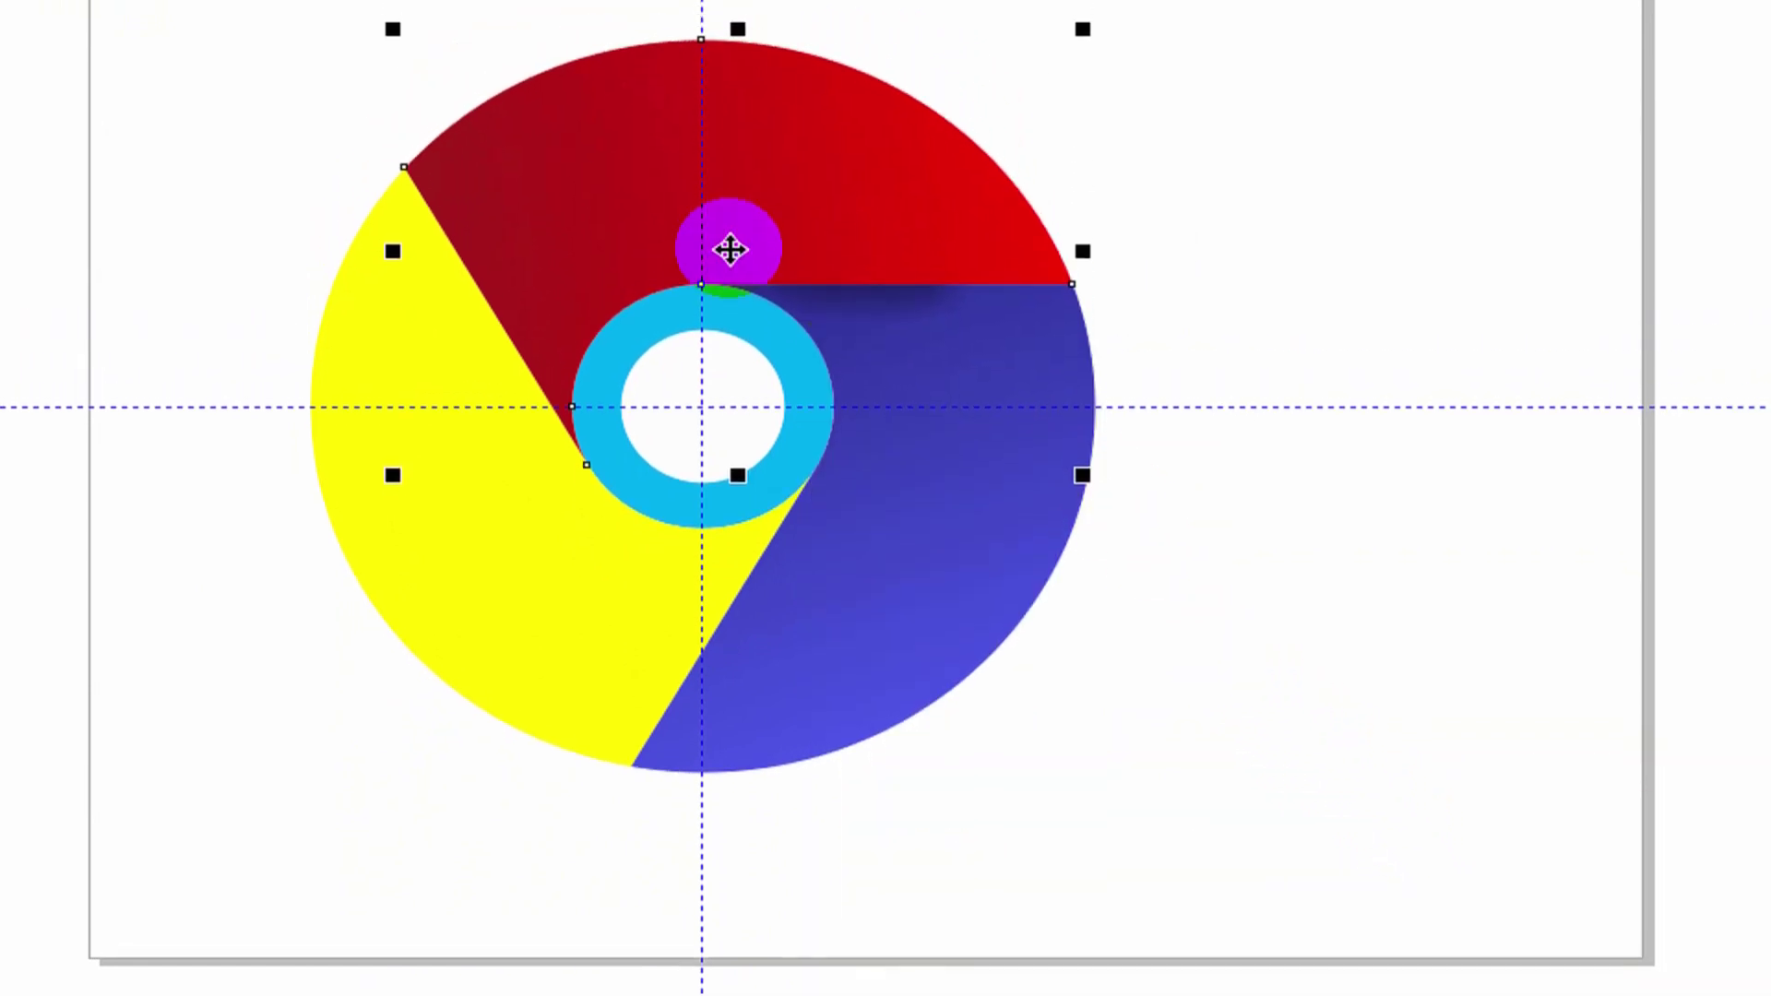
Place a copy of the dark shape with its drop shadow over the upper part of the red-yellow edge
scroll(829, 286, up, 2)
scroll(846, 317, down, 2)
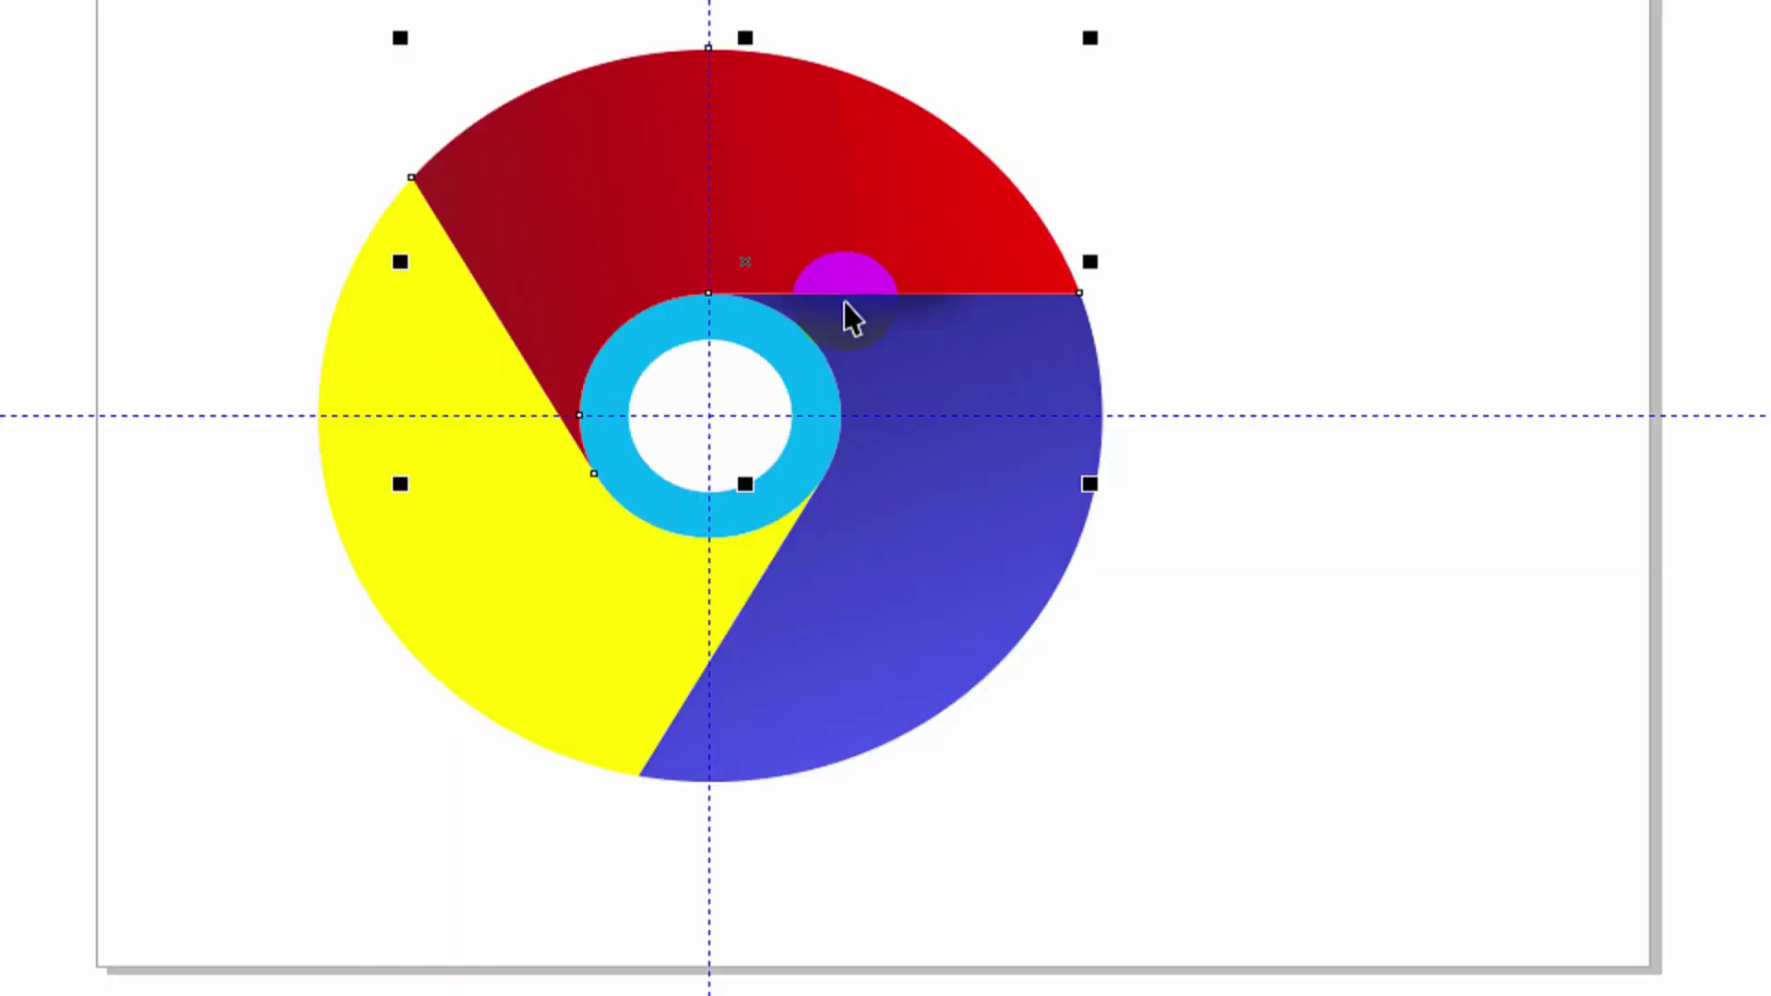
click(890, 318)
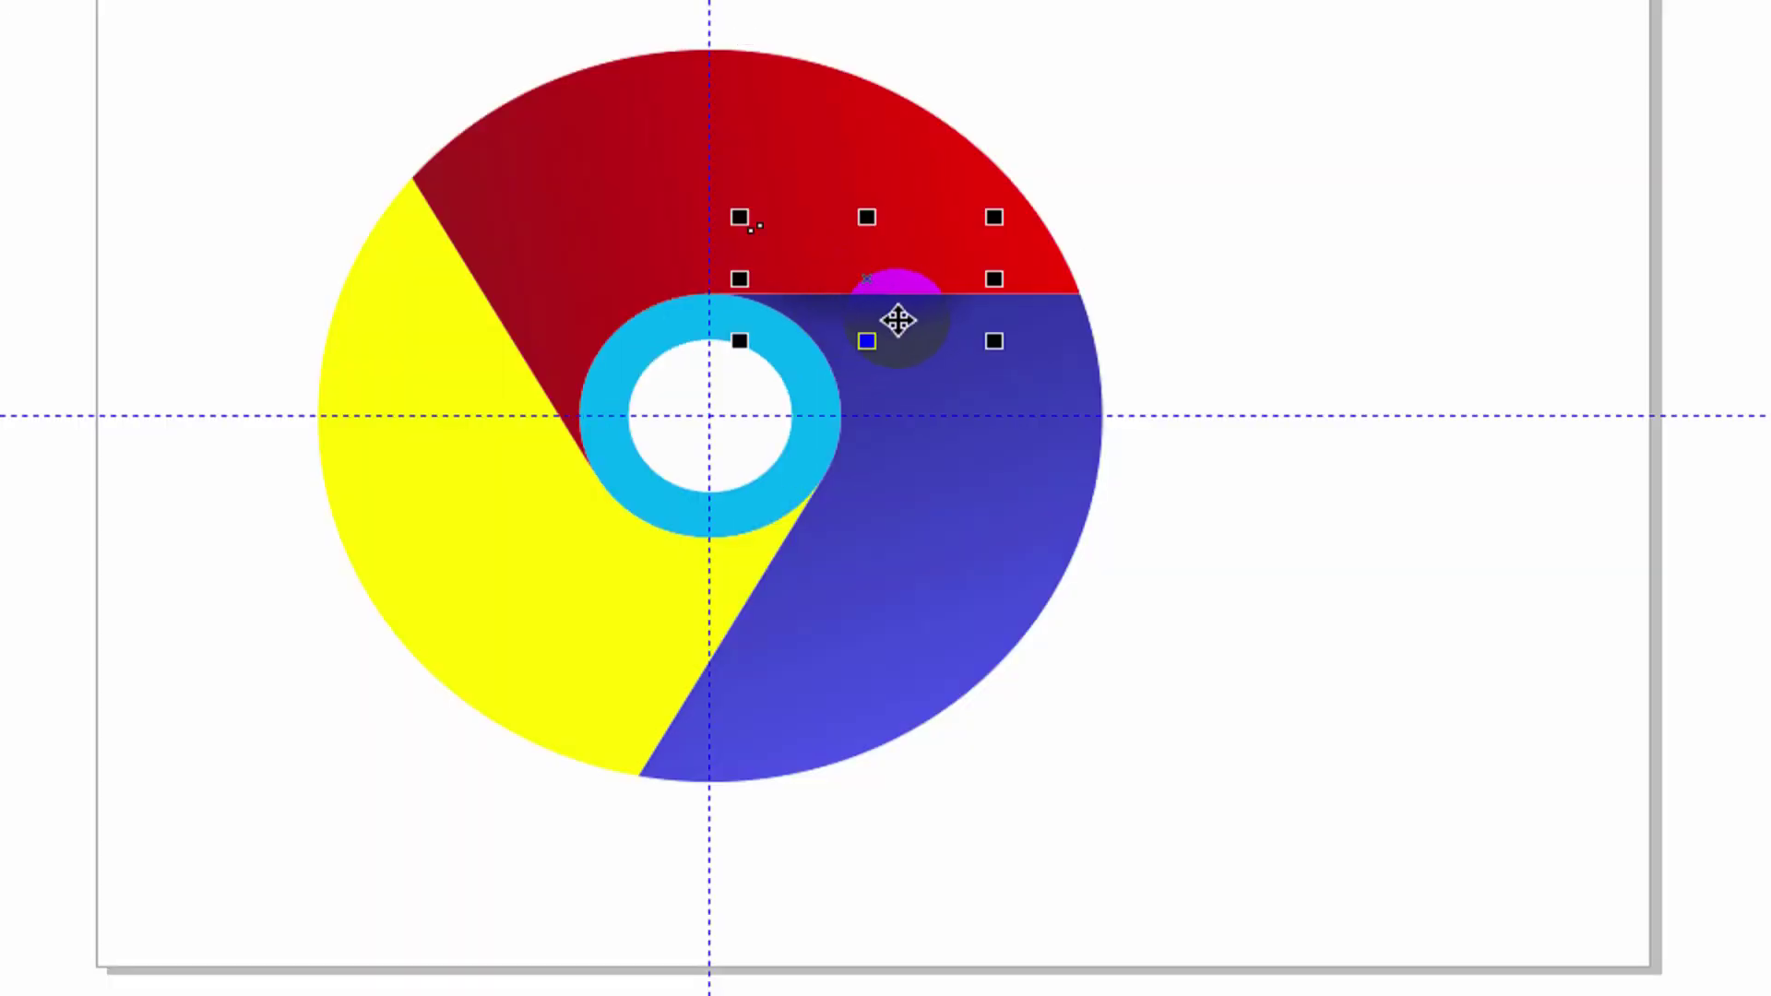
drag(897, 320, 857, 539)
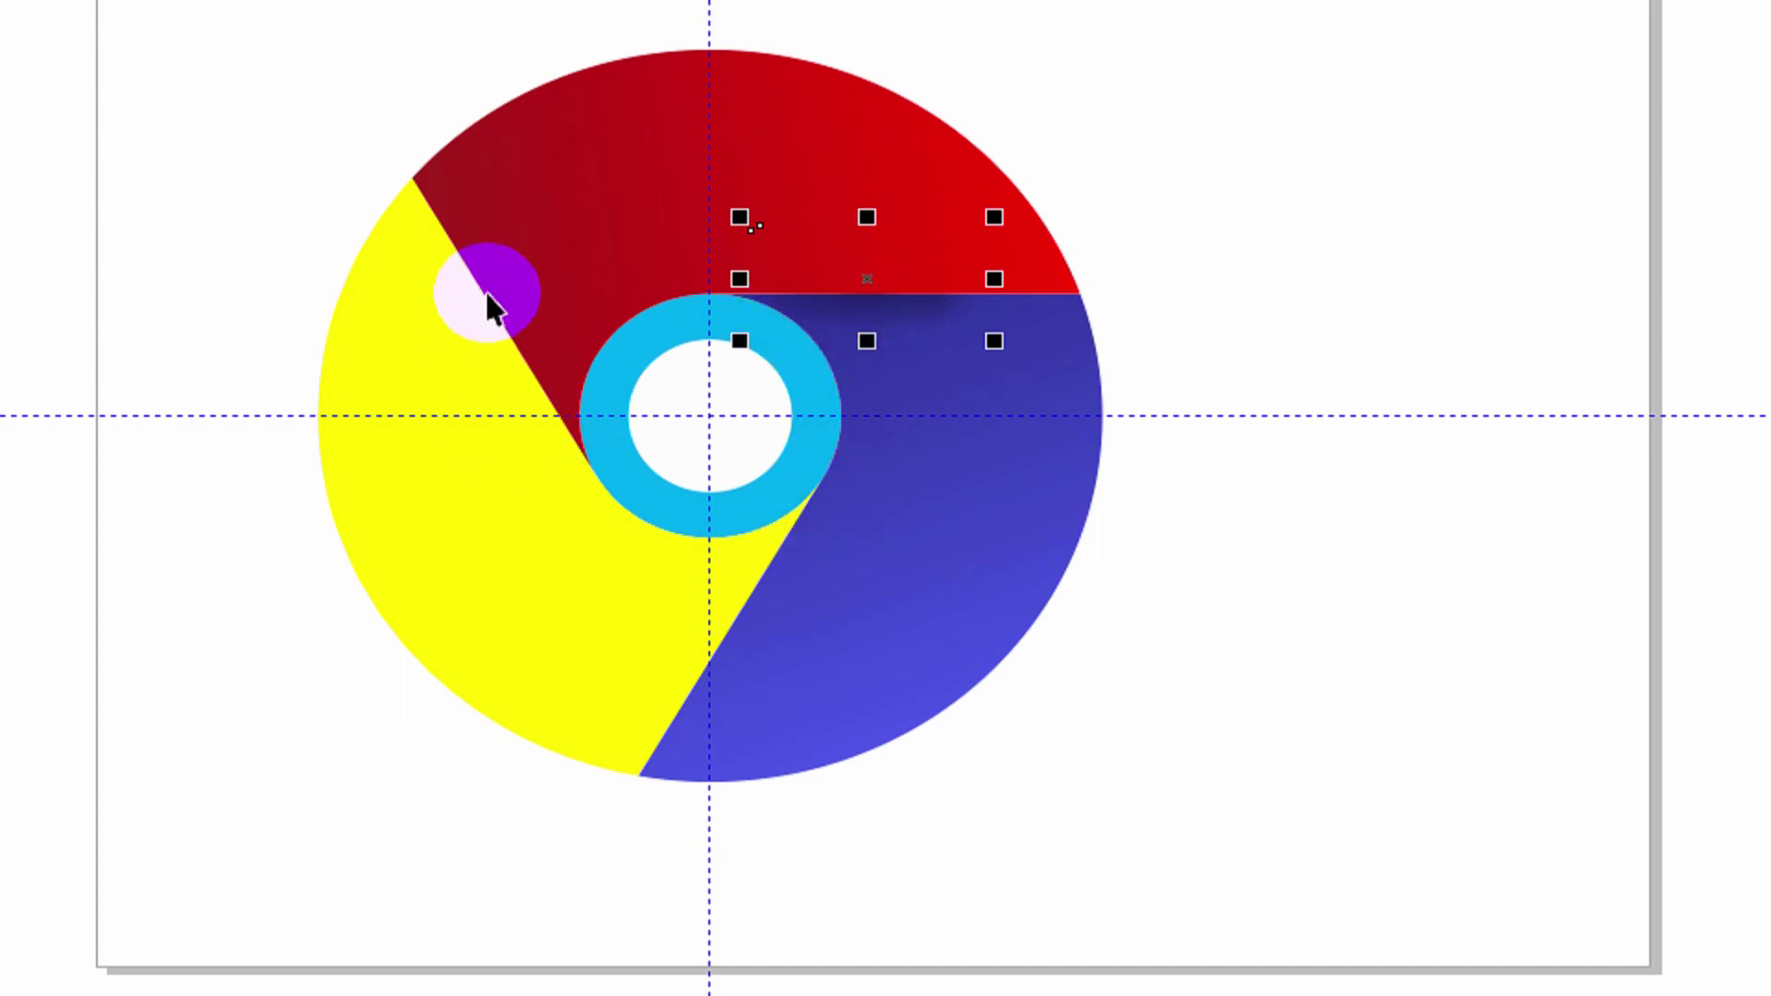
drag(868, 273, 526, 219)
Rotate the copied shadow shape to match the slanted red-yellow edge and place it along the yellow side, shadow toward red
click(513, 310)
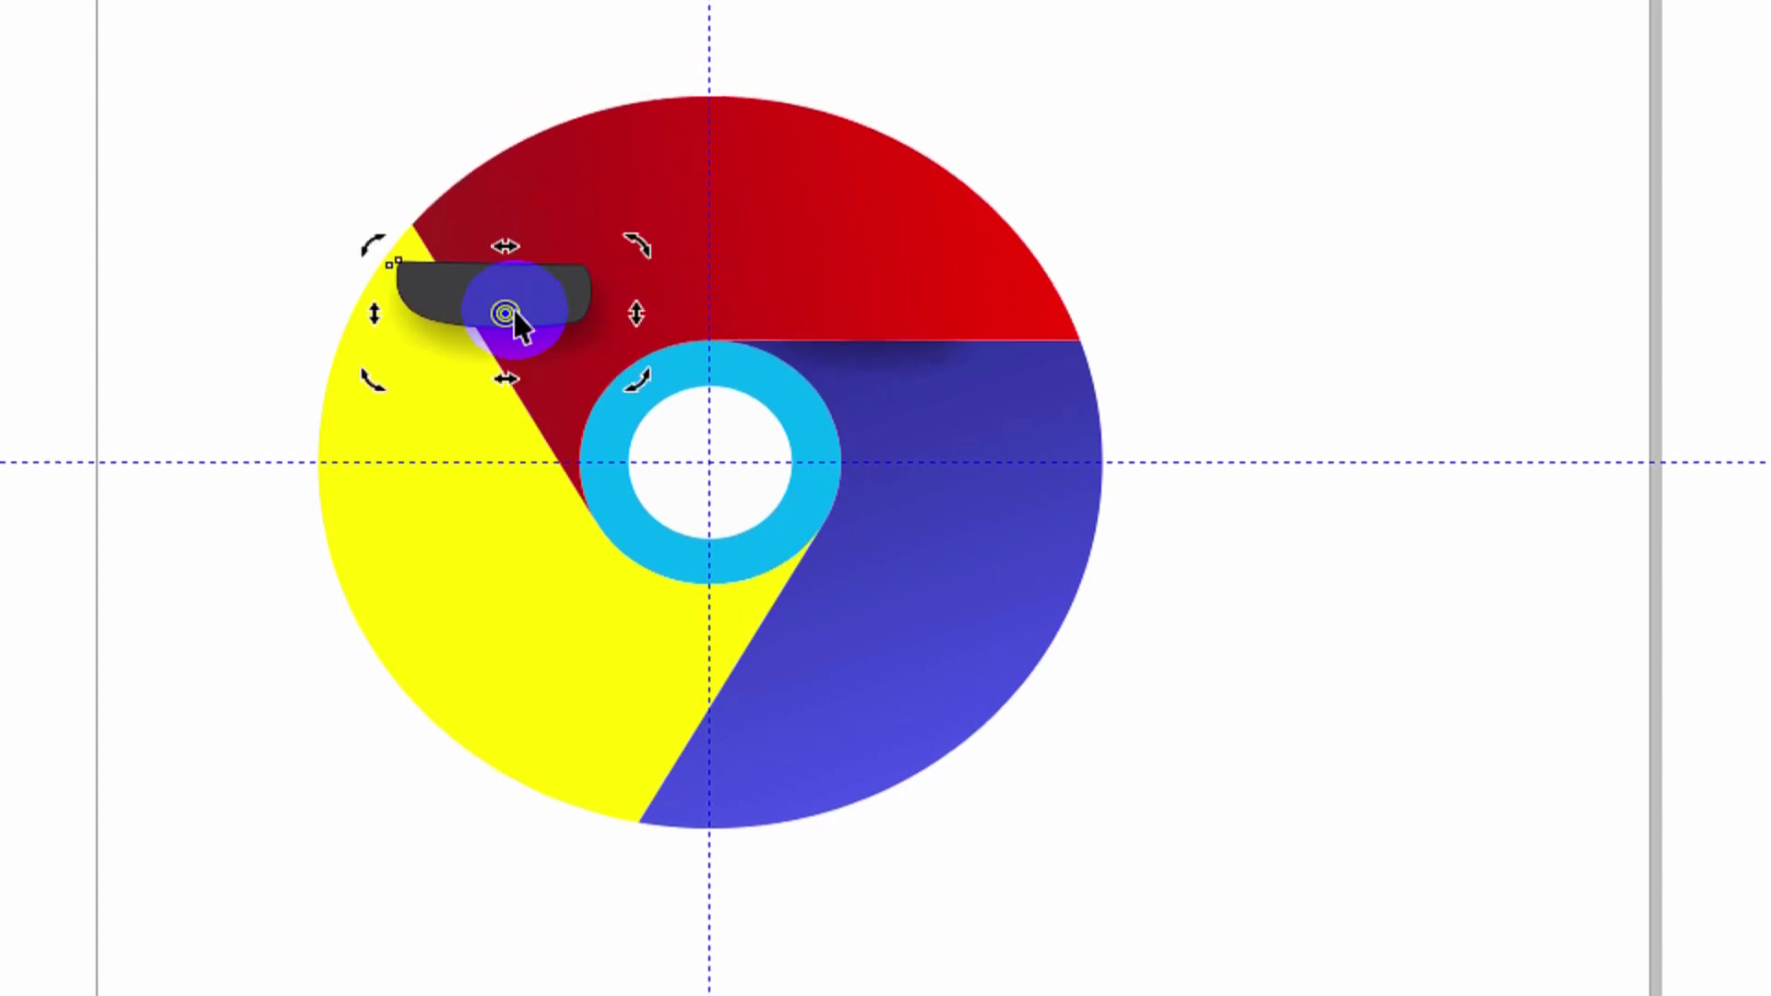
drag(637, 251, 331, 234)
drag(370, 310, 566, 455)
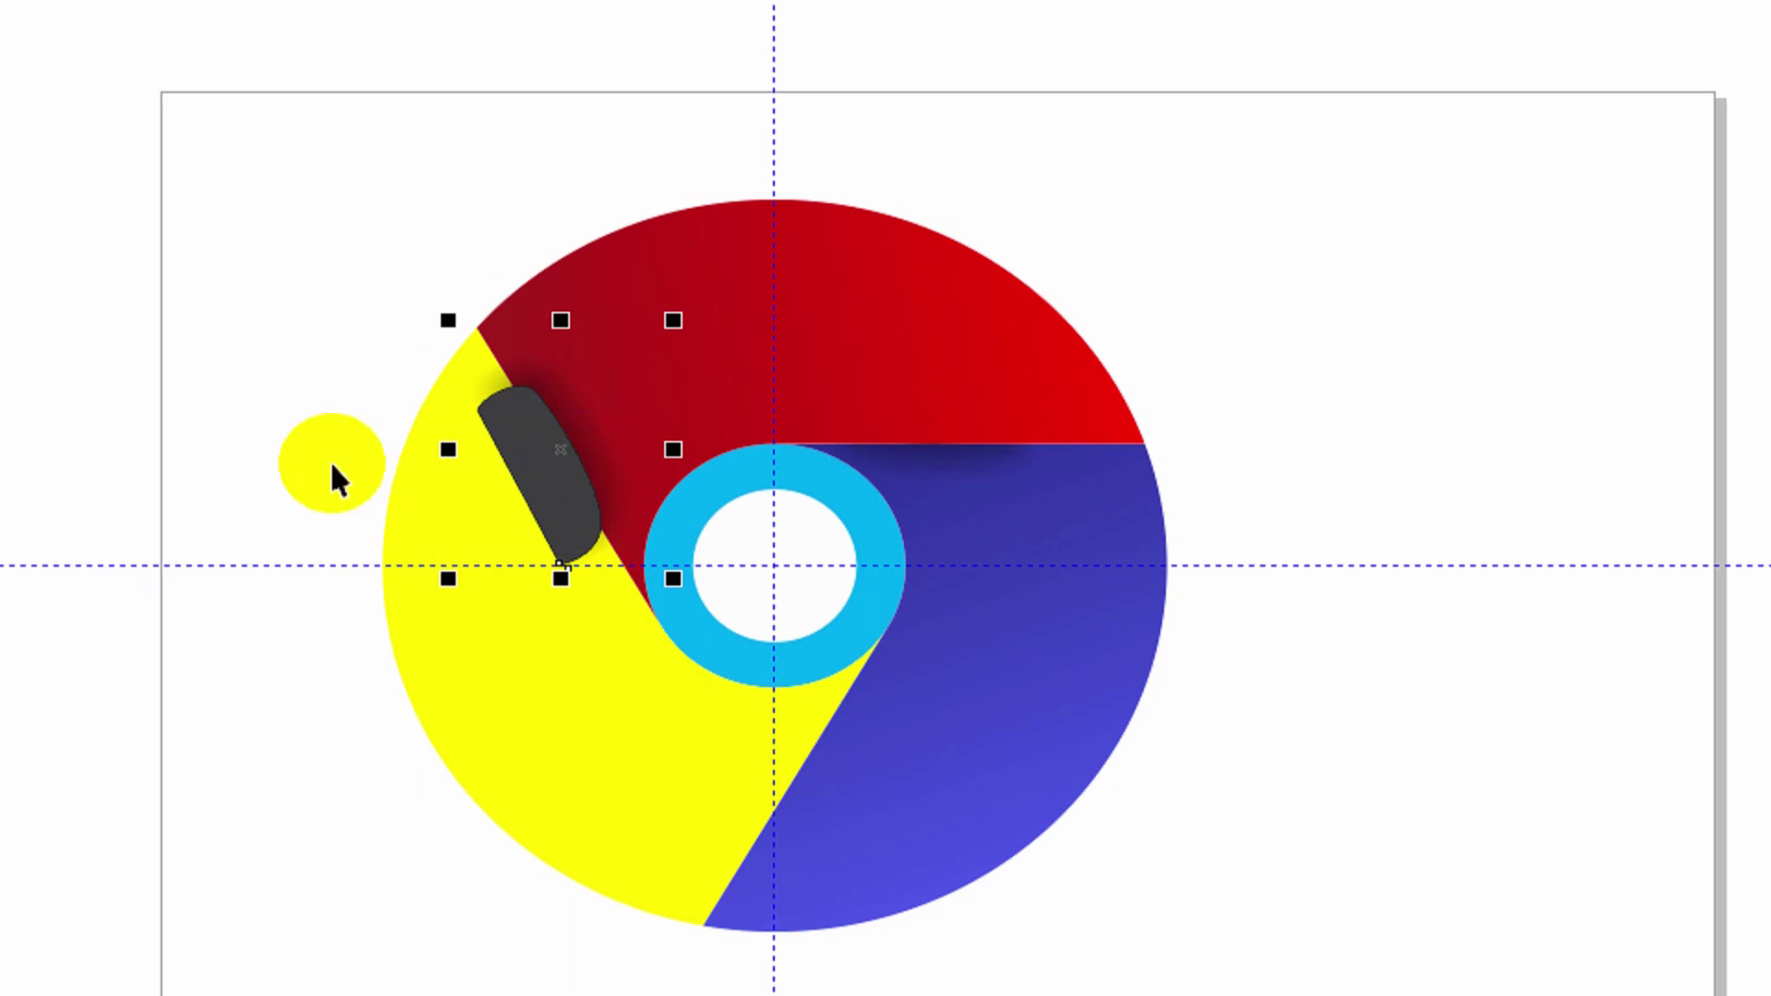
Offset the slanted shape's drop shadow about 0.79 cm by 0.74 cm into the red segment and shift the shape slightly toward yellow
click(49, 303)
mouse_move(1210, 374)
mouse_down()
mouse_move(1255, 372)
mouse_move(1237, 385)
mouse_up()
click(1148, 497)
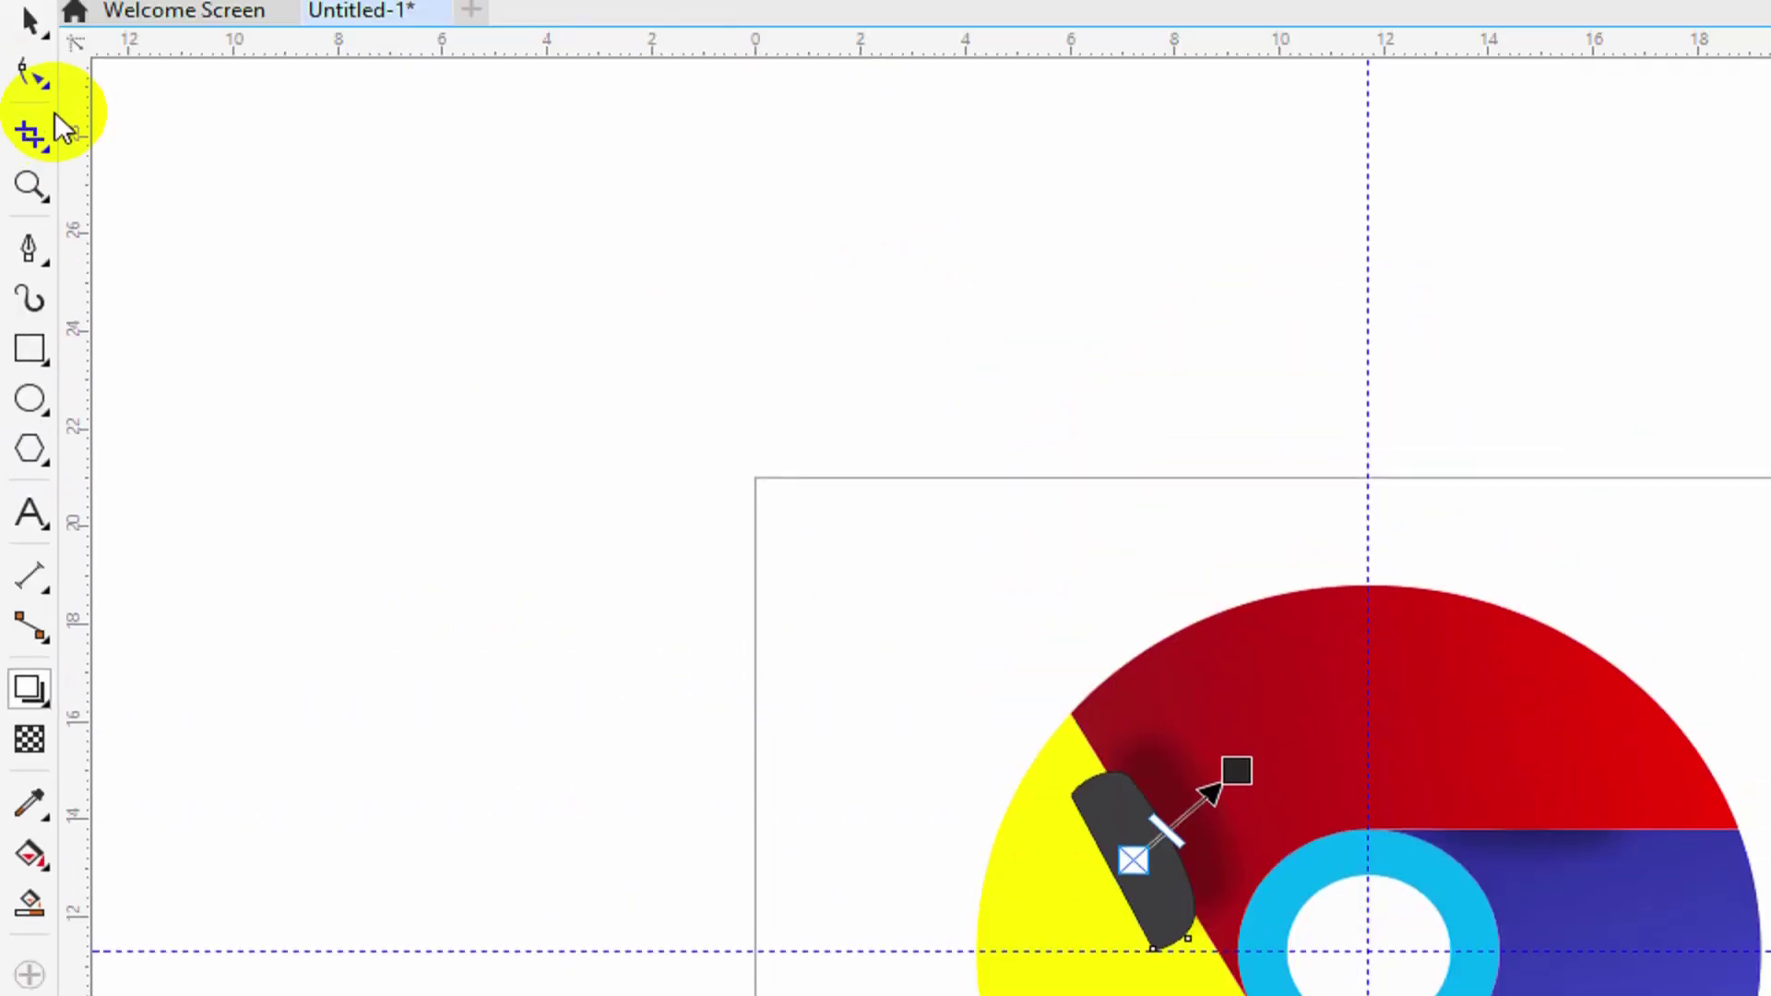
click(32, 23)
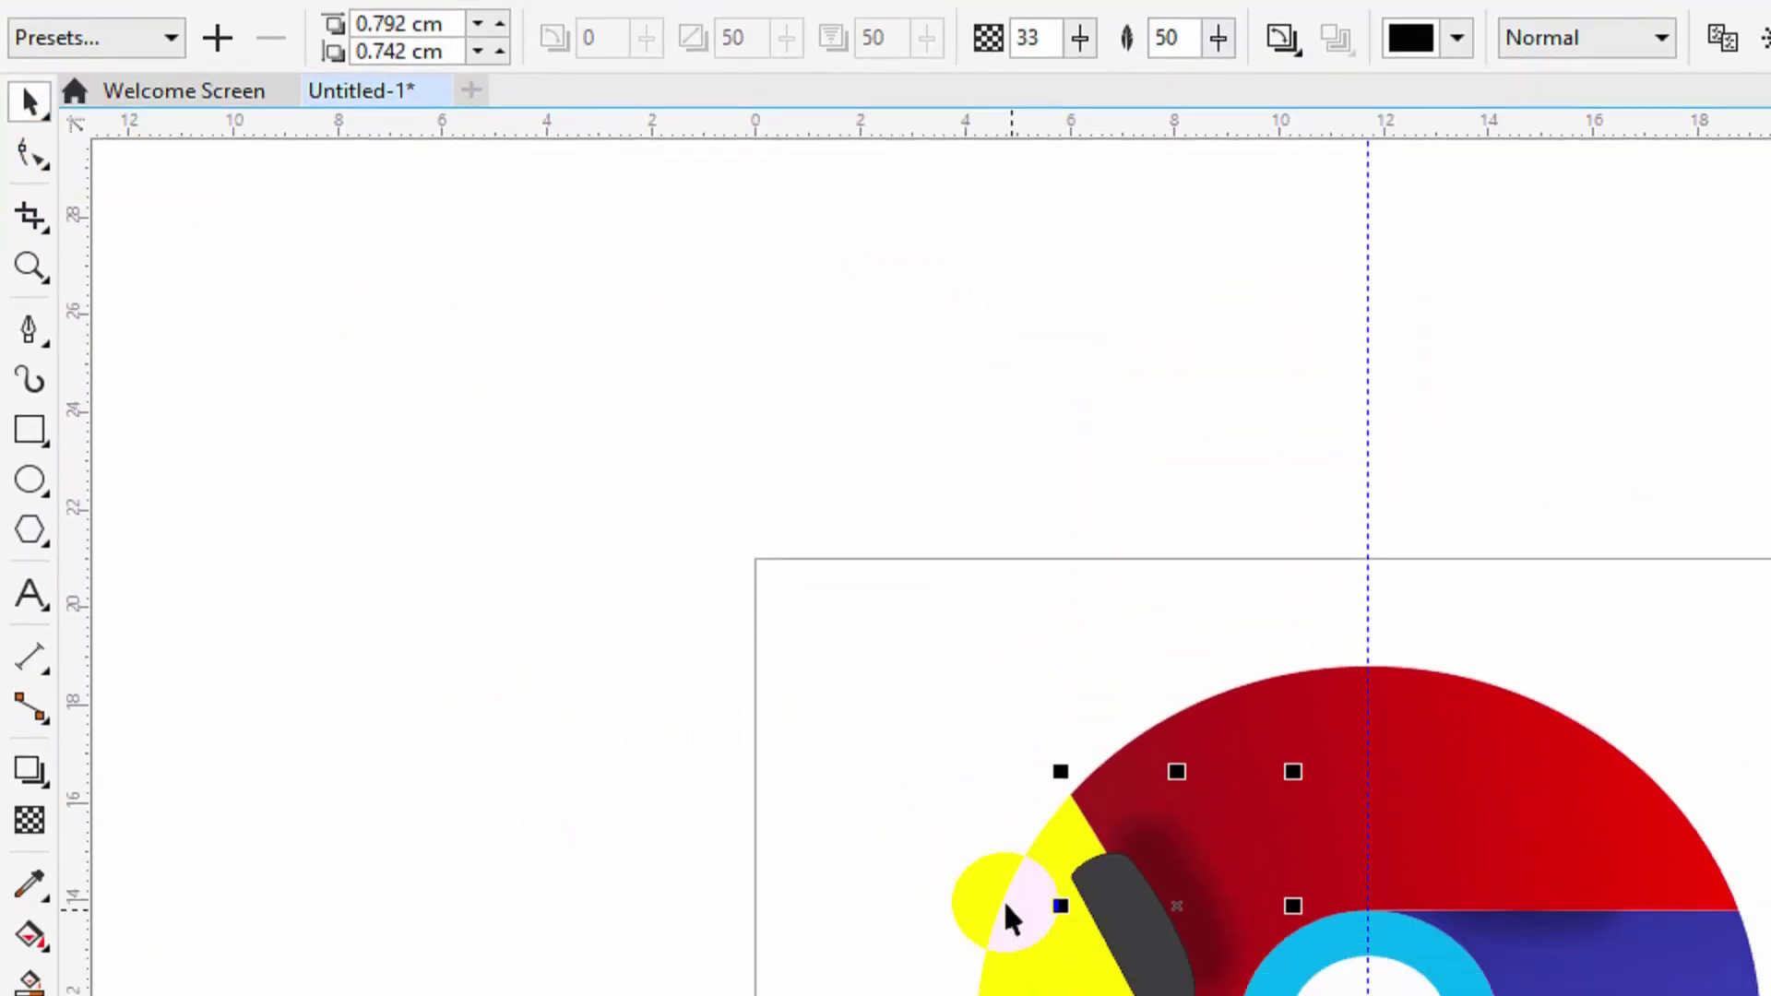
drag(1148, 960, 1140, 969)
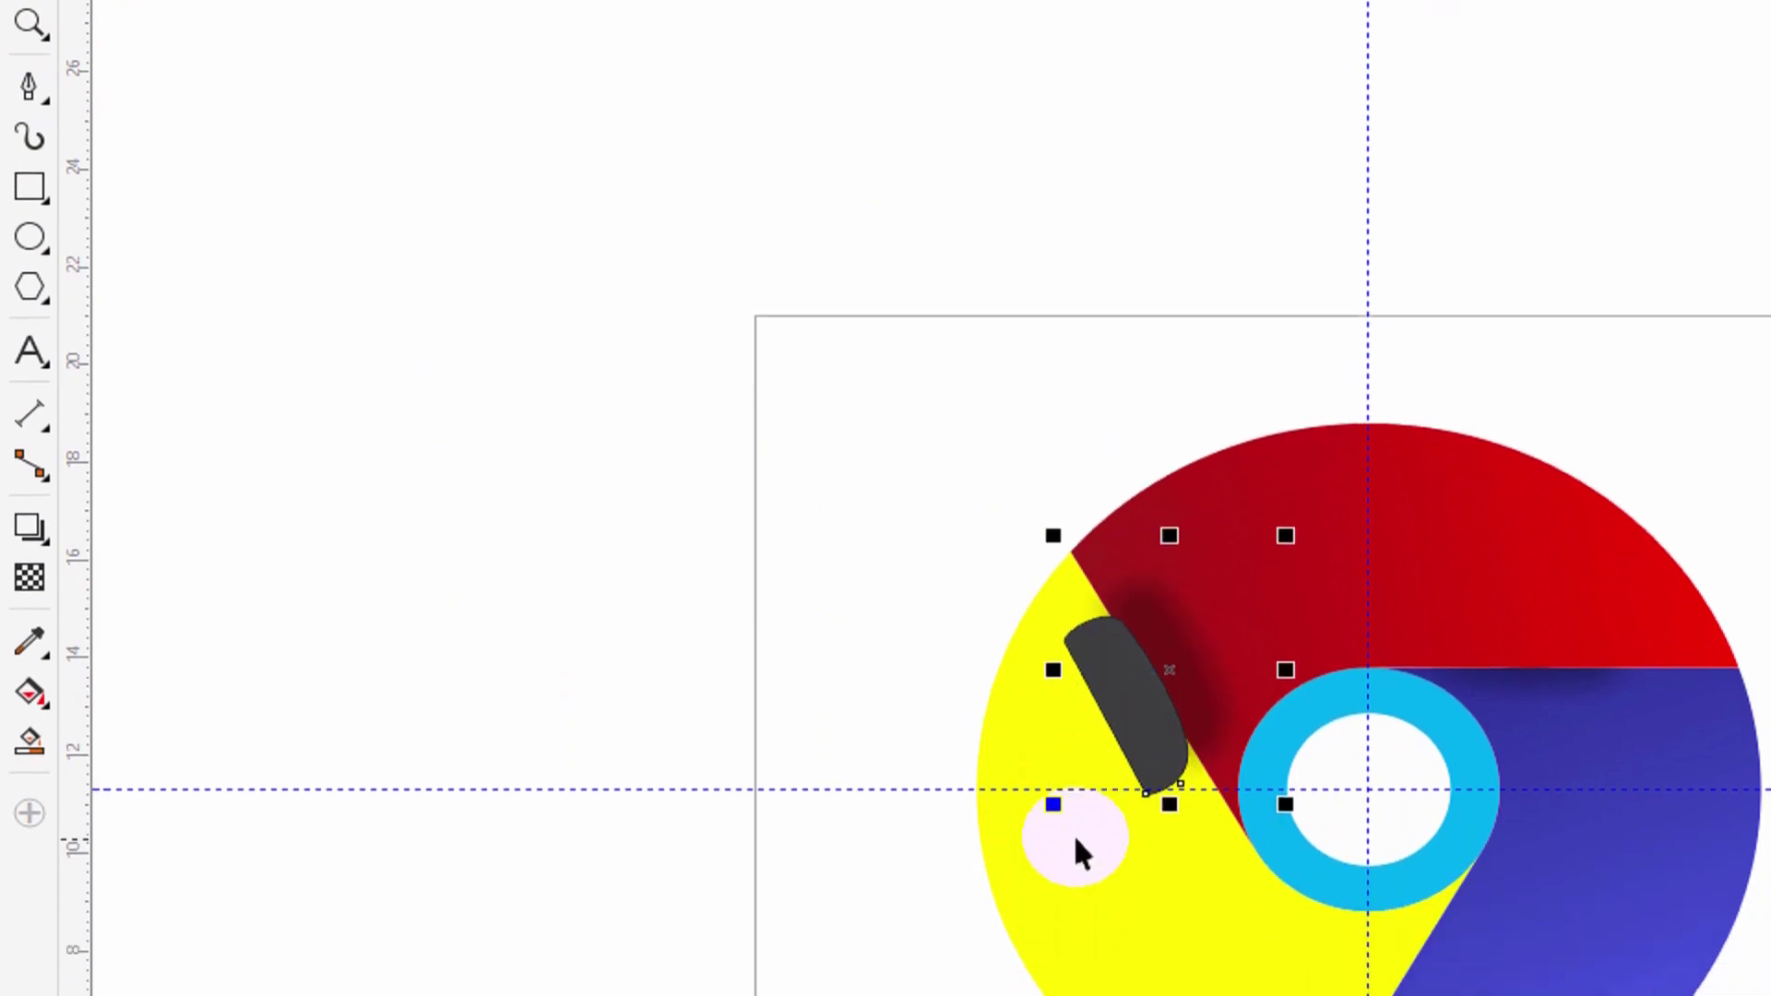
Bring the yellow segment to the front of the layer to cover the dark shape along the red-yellow edge
click(1075, 840)
right_click(1061, 870)
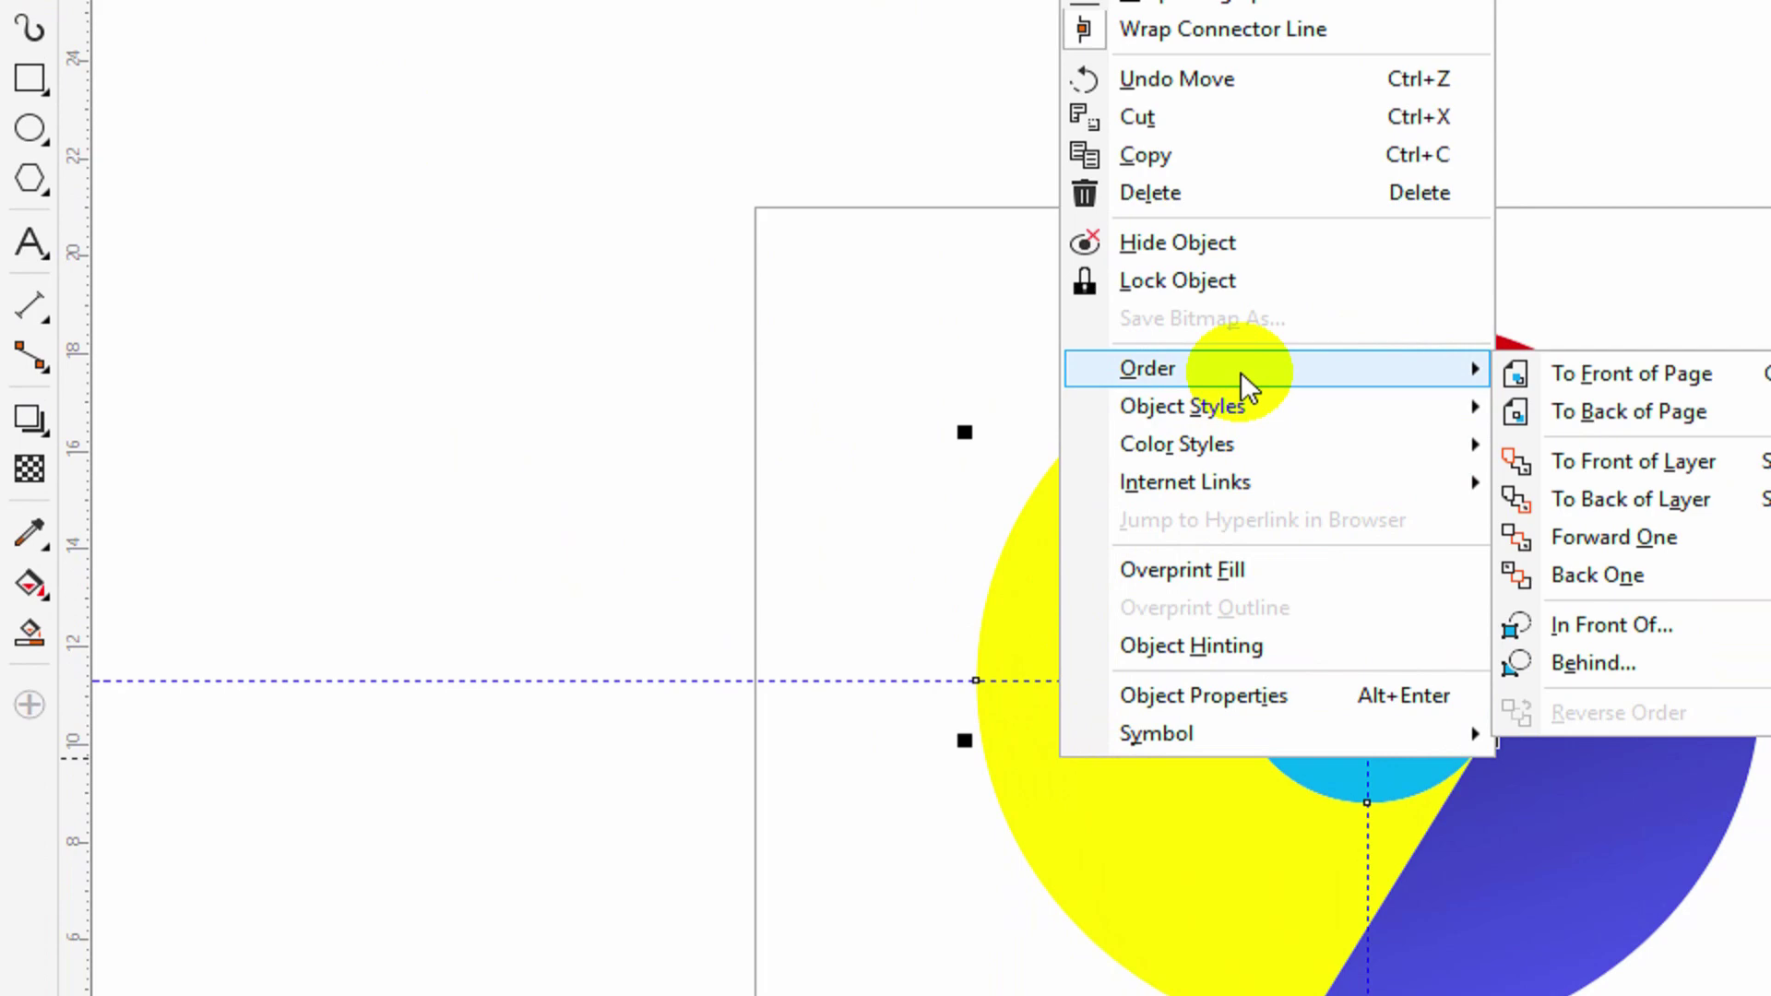
click(1661, 470)
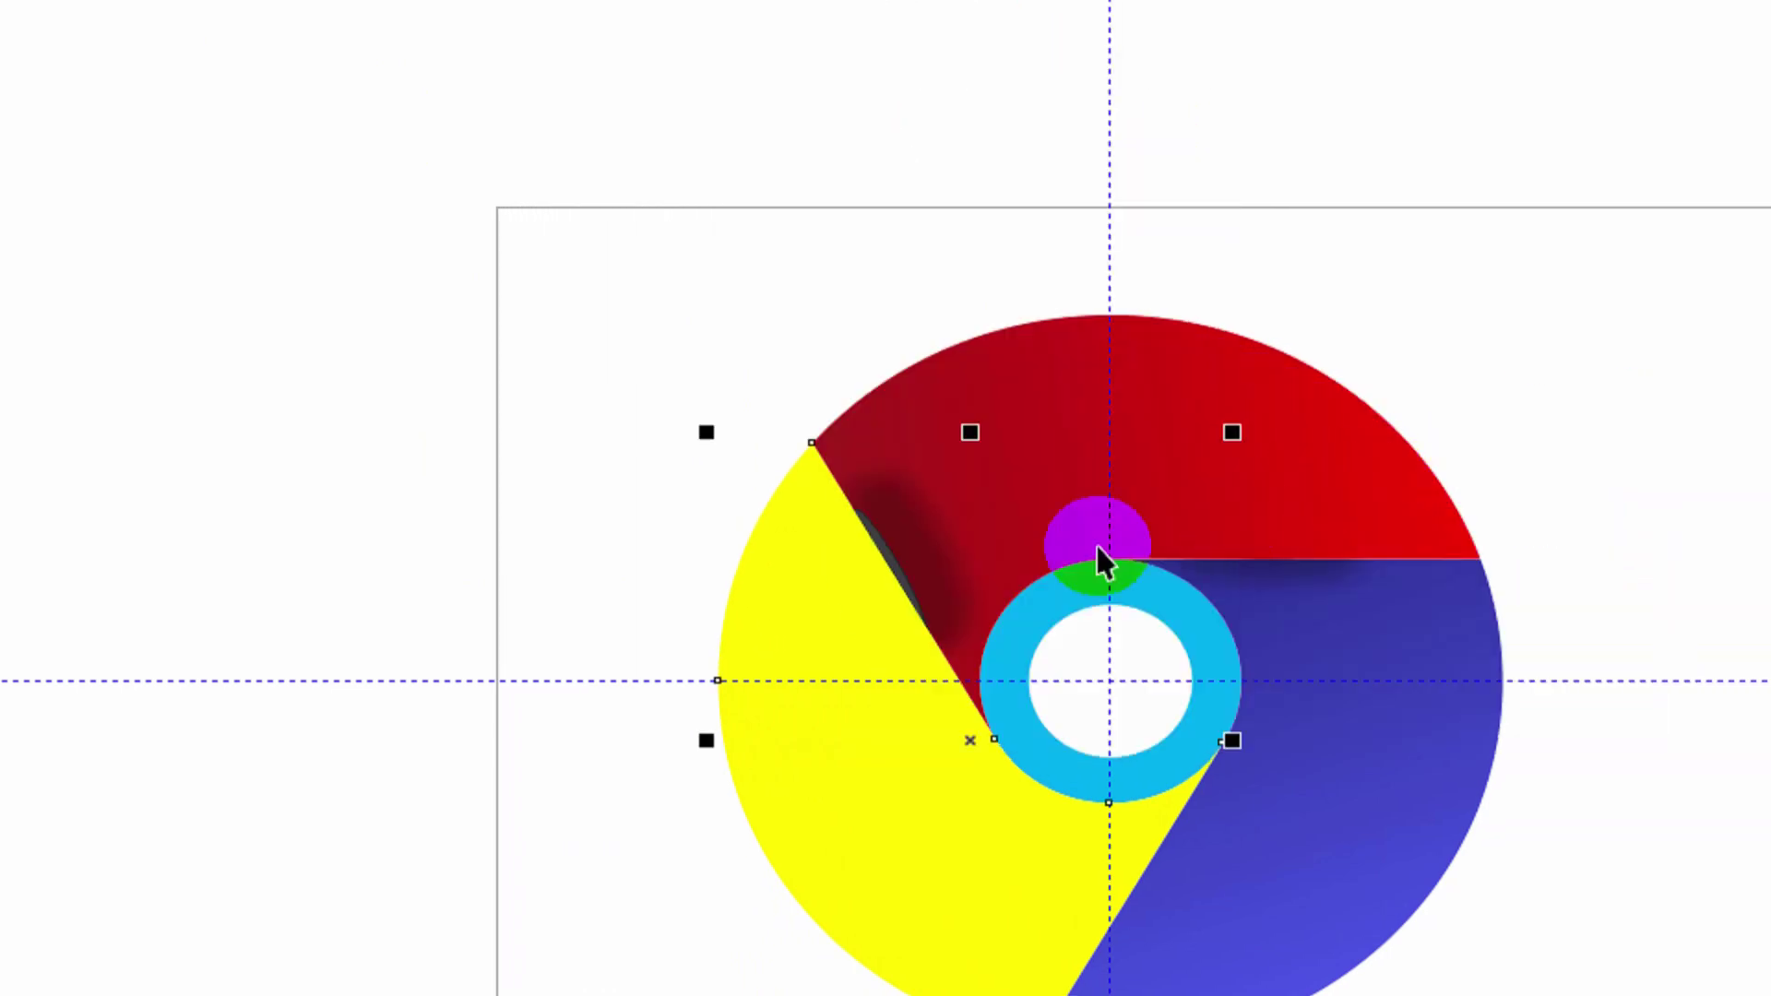
Move the dark shape farther beneath the yellow segment so only its soft shadow extends over the red edge
click(745, 328)
click(923, 534)
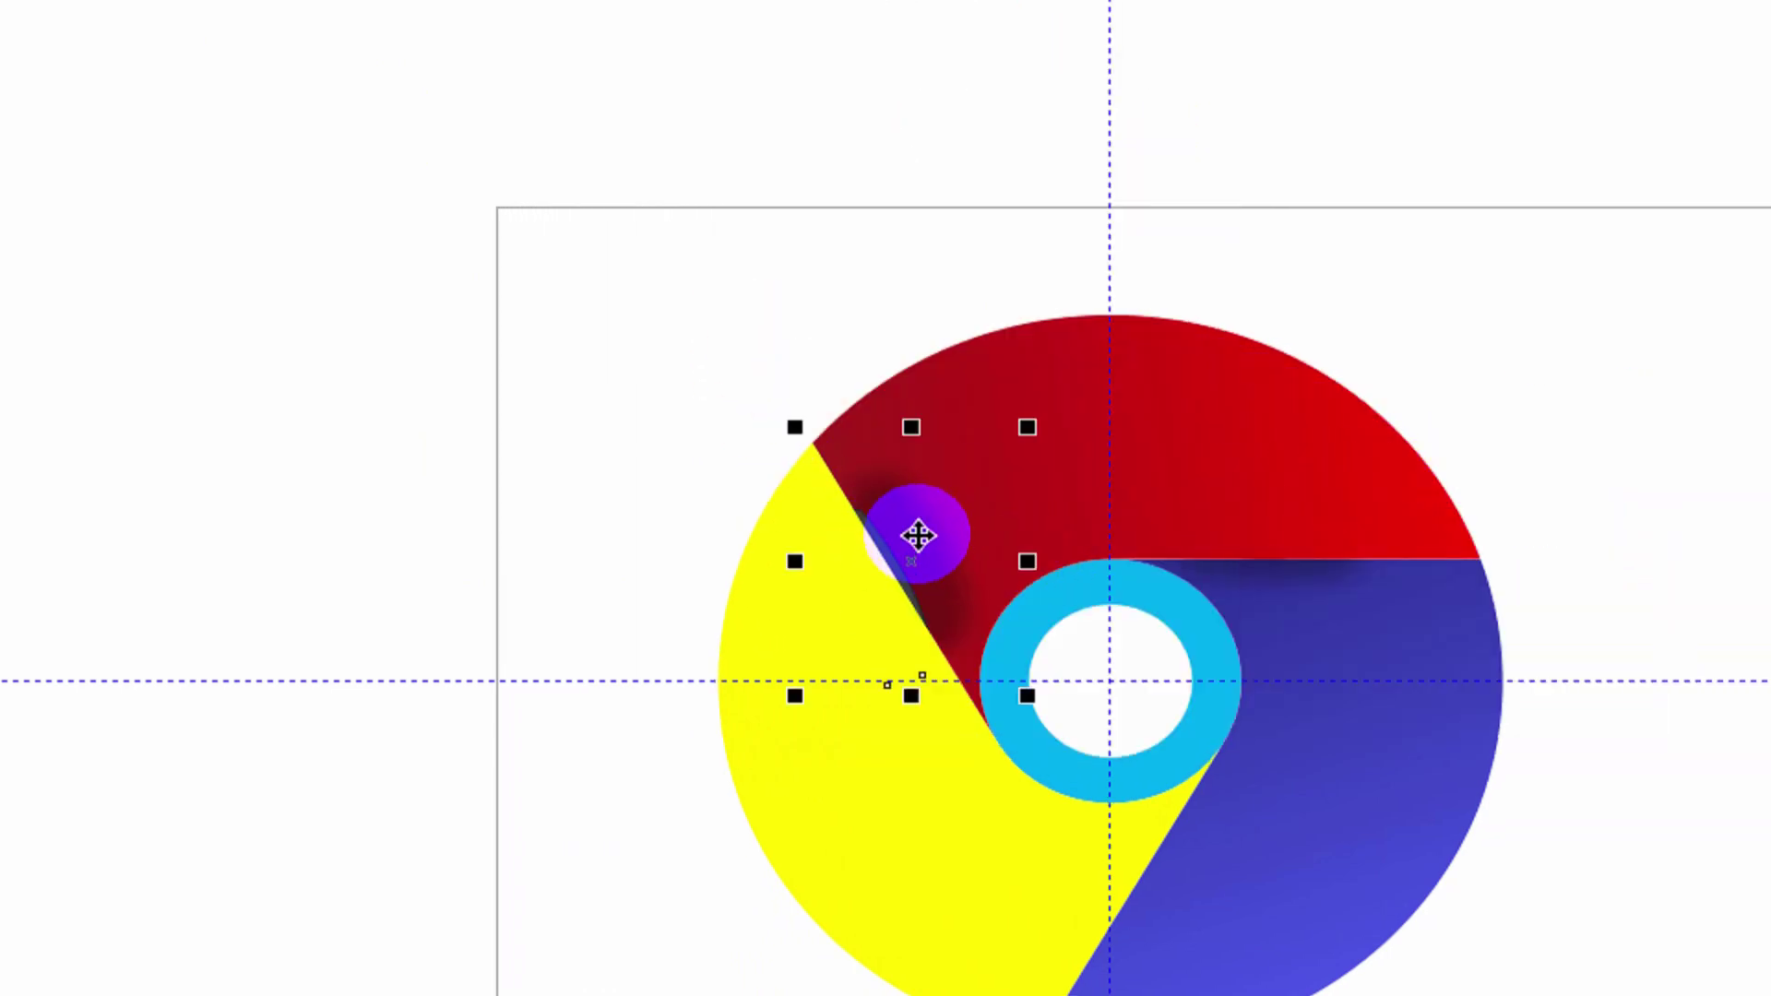
drag(921, 534, 548, 635)
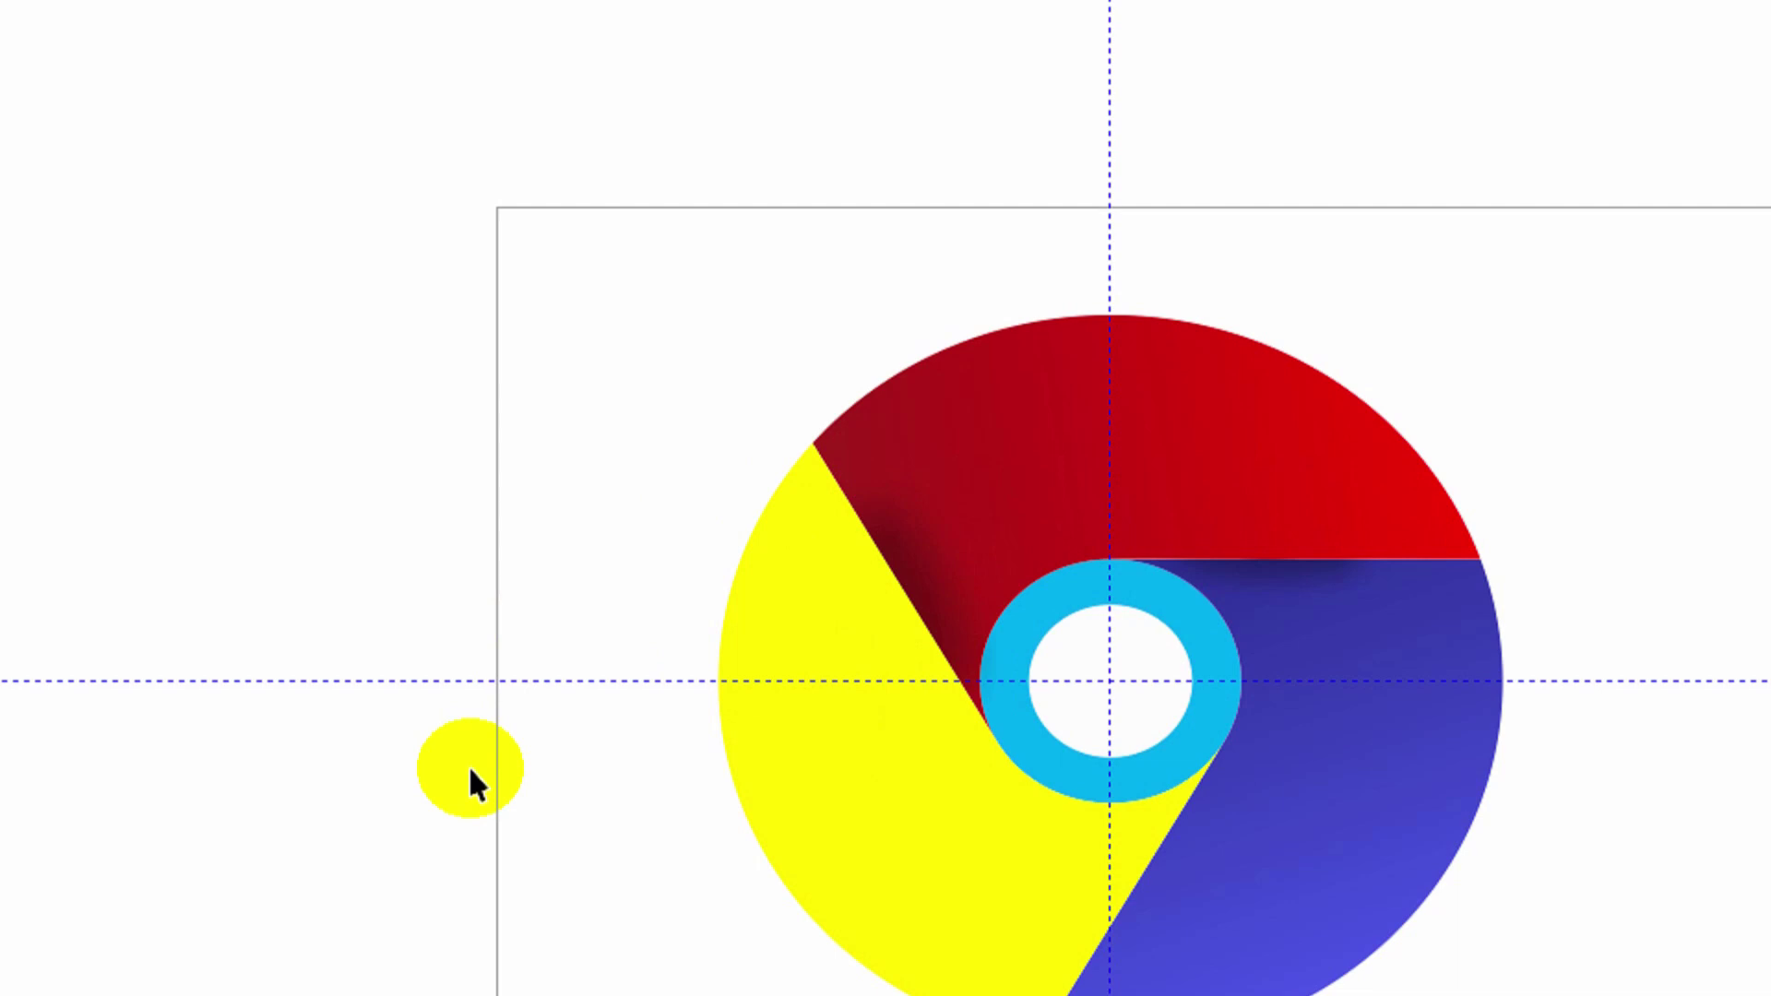
Delete the horizontal and vertical guidelines crossing the centre of the logo
scroll(945, 784, down, 2)
drag(467, 766, 1172, 775)
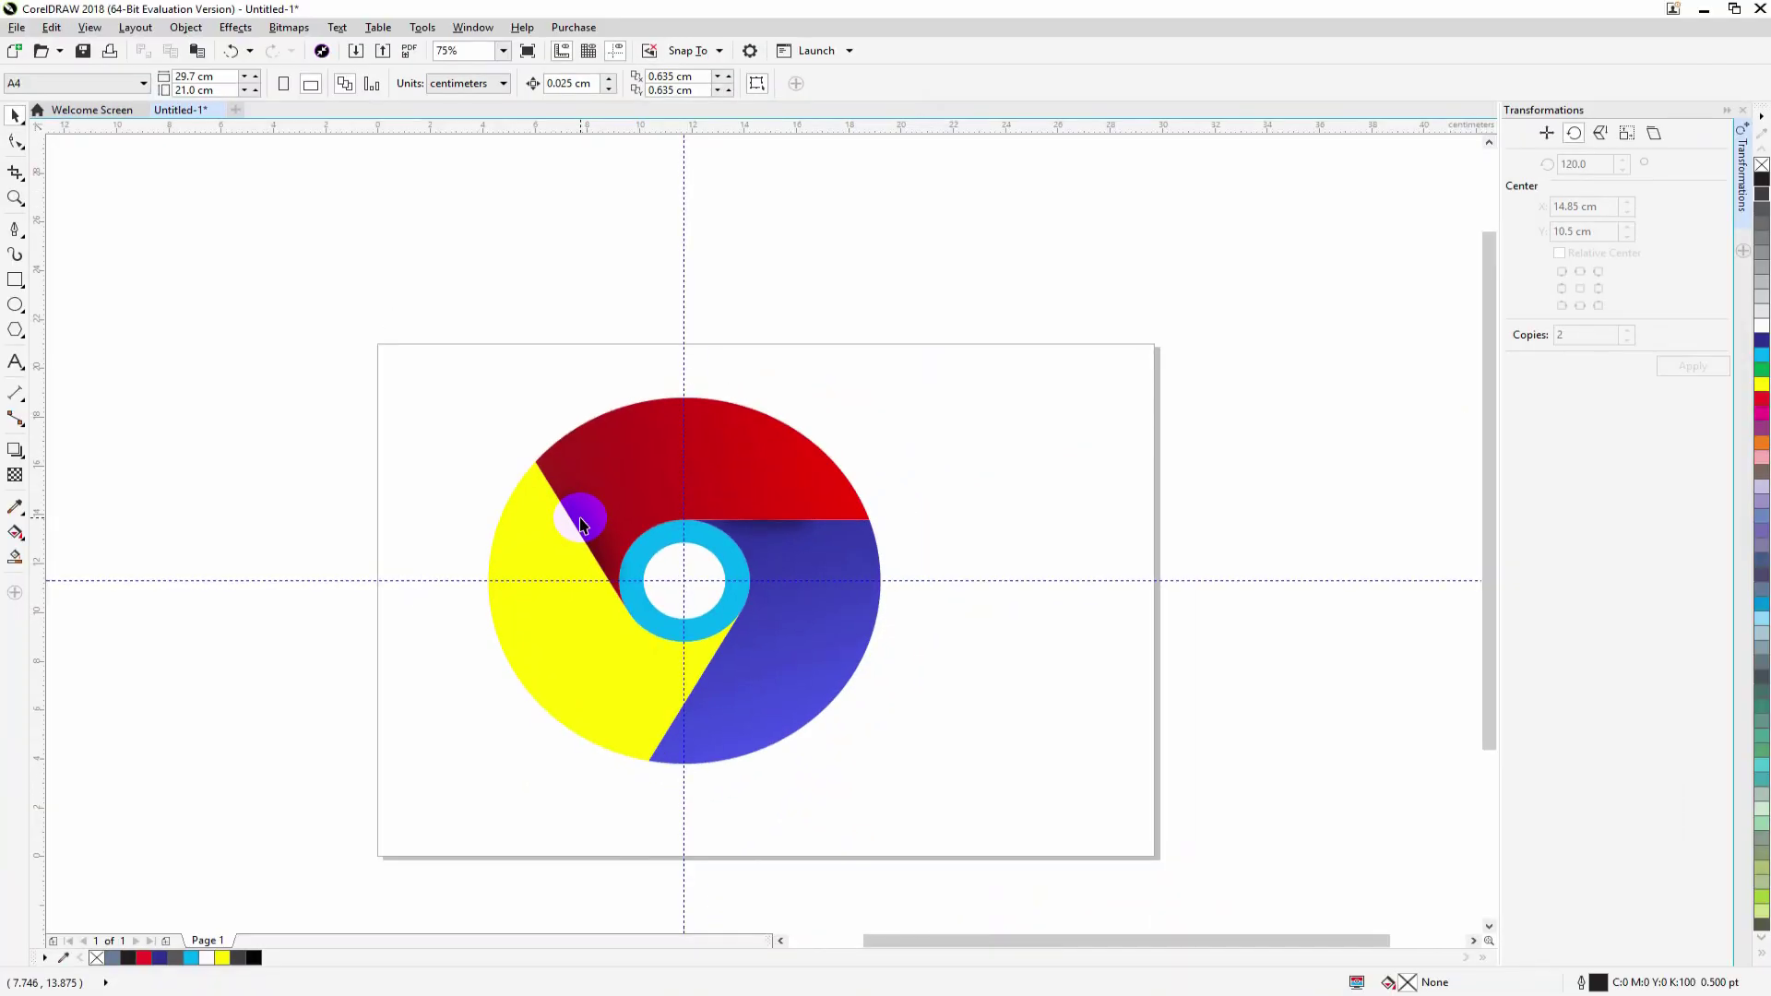
click(708, 616)
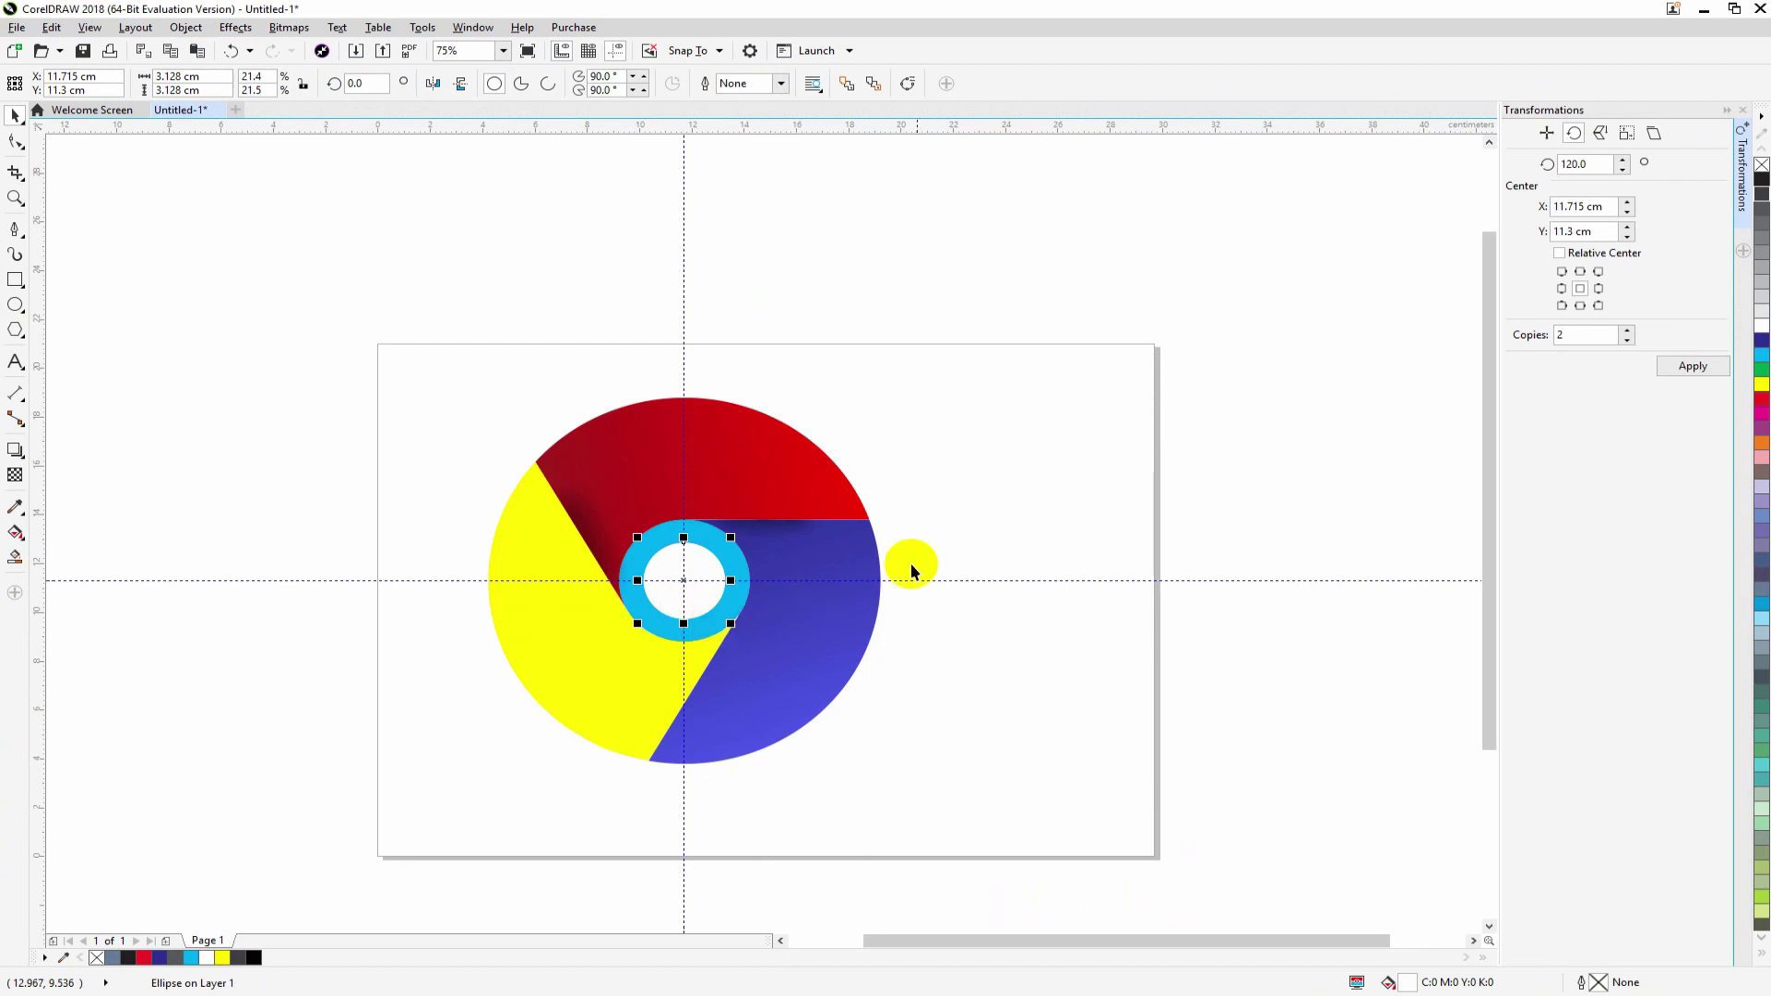
click(943, 581)
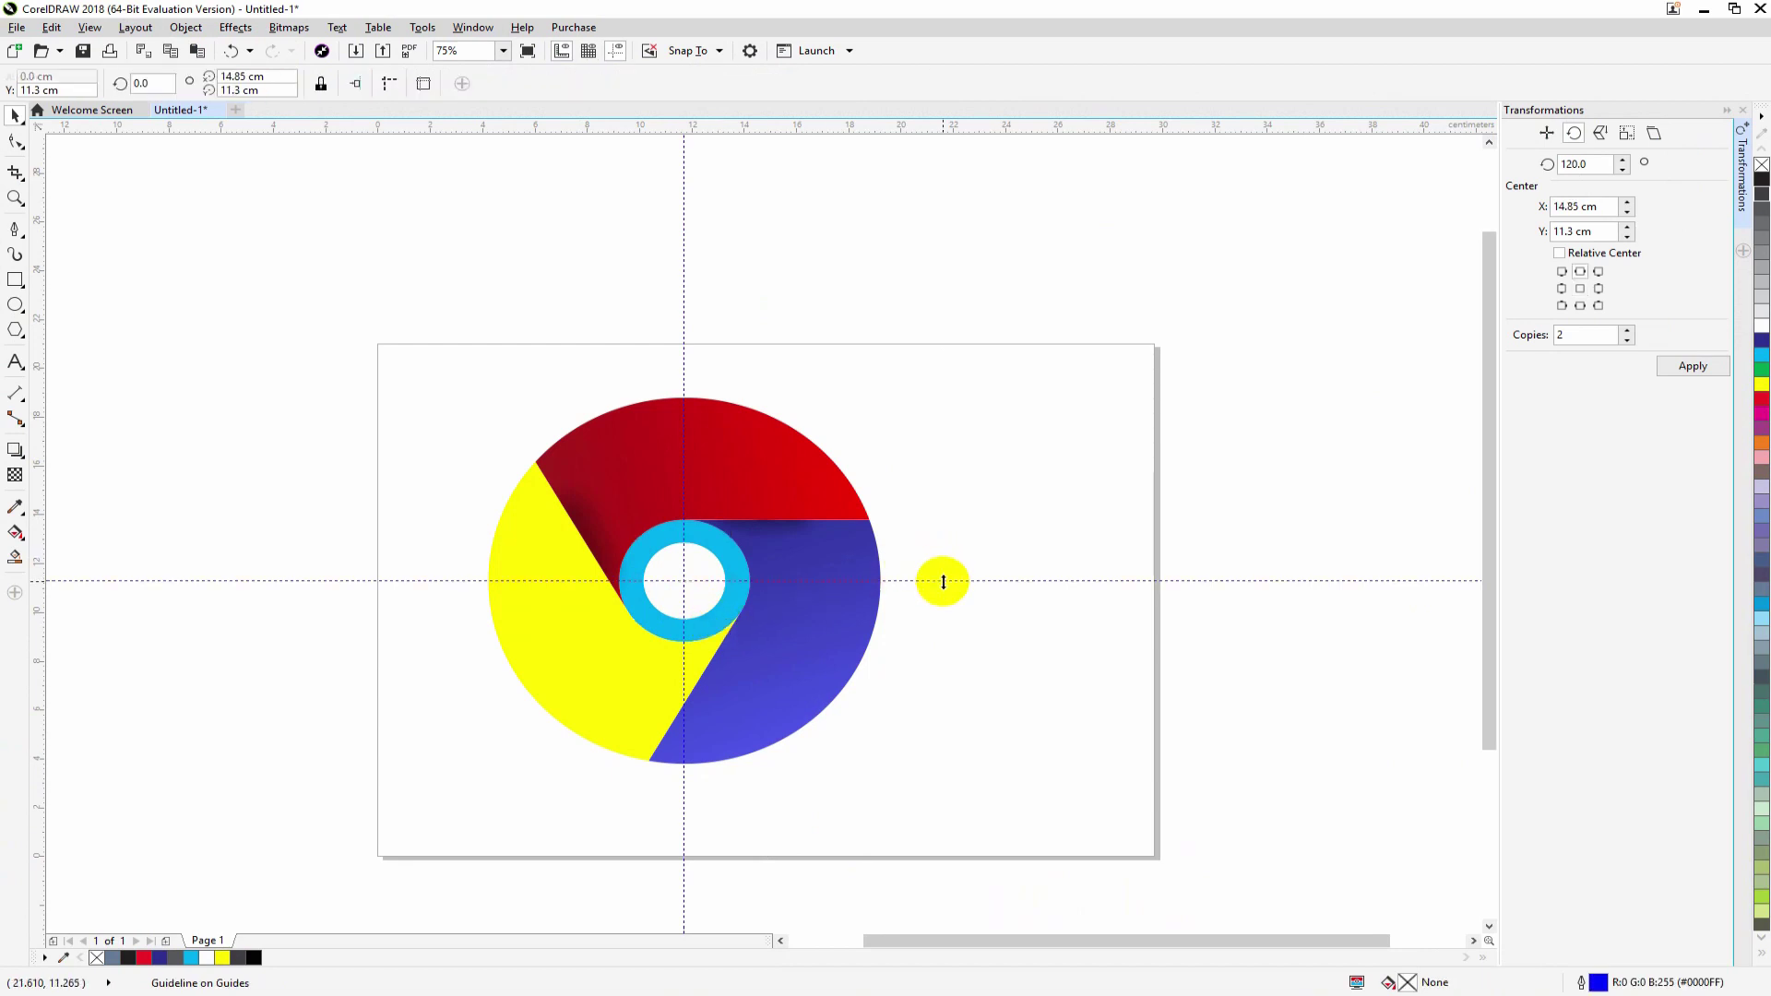
key(Delete)
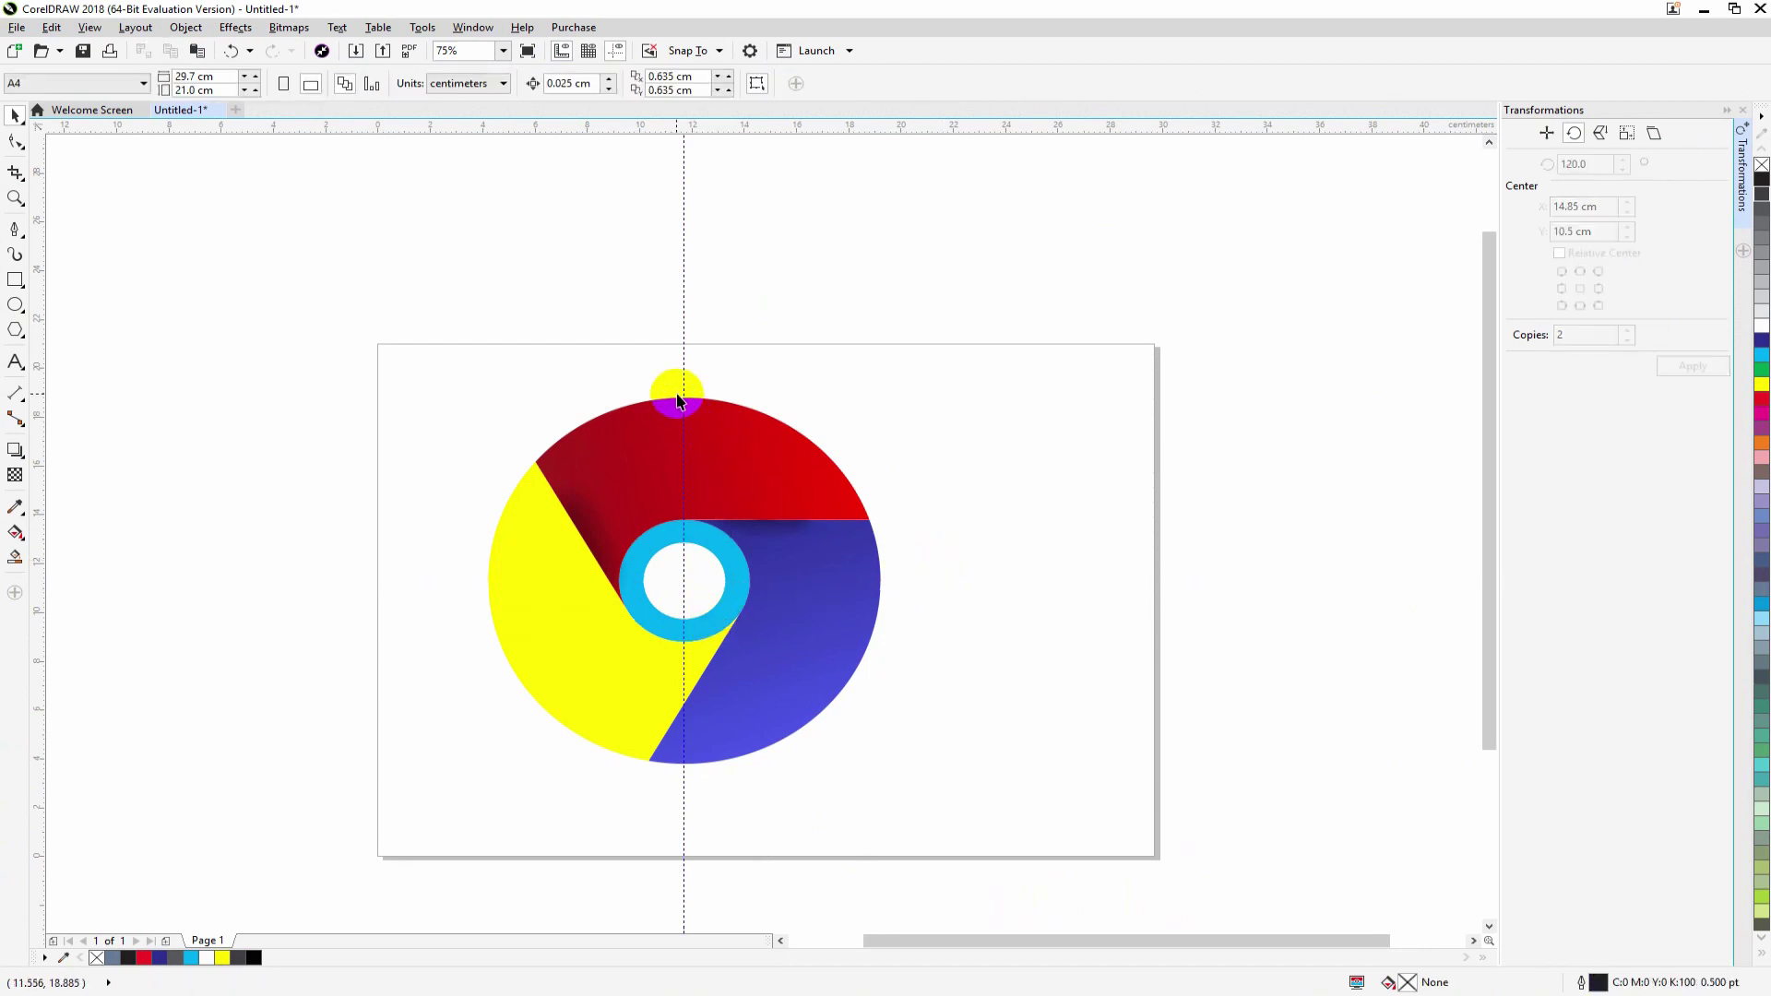
click(685, 385)
key(Delete)
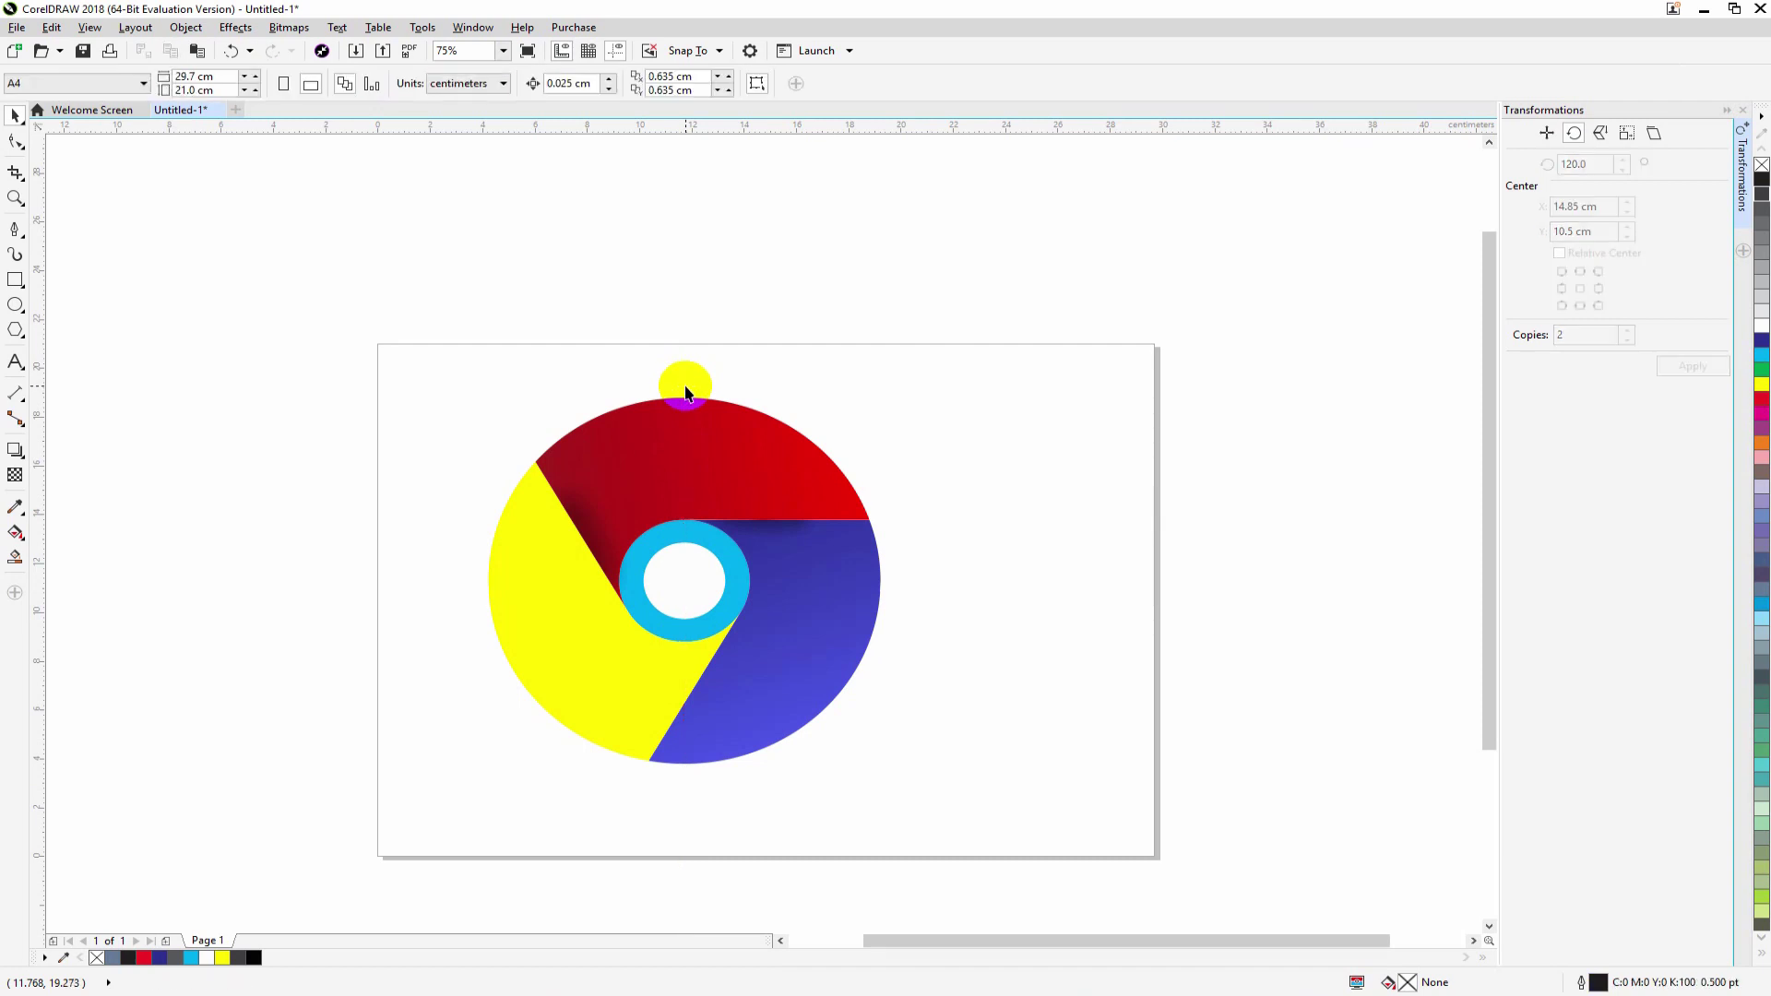